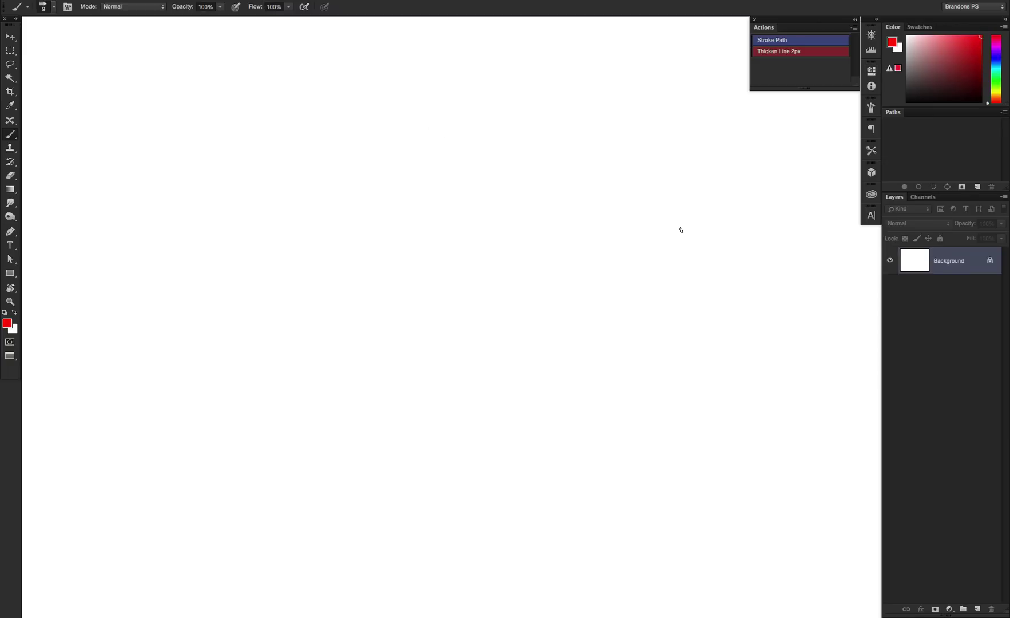
Paint two small red squares far apart on the blank canvas with the brush, and fill them with diagonal hatching
mouse_move(192, 288)
left_mouse_down()
mouse_move(192, 323)
mouse_move(217, 322)
mouse_move(191, 324)
mouse_move(192, 287)
mouse_move(222, 324)
left_mouse_up()
mouse_move(622, 312)
left_mouse_down()
mouse_move(622, 280)
mouse_move(651, 316)
mouse_move(617, 311)
left_mouse_up()
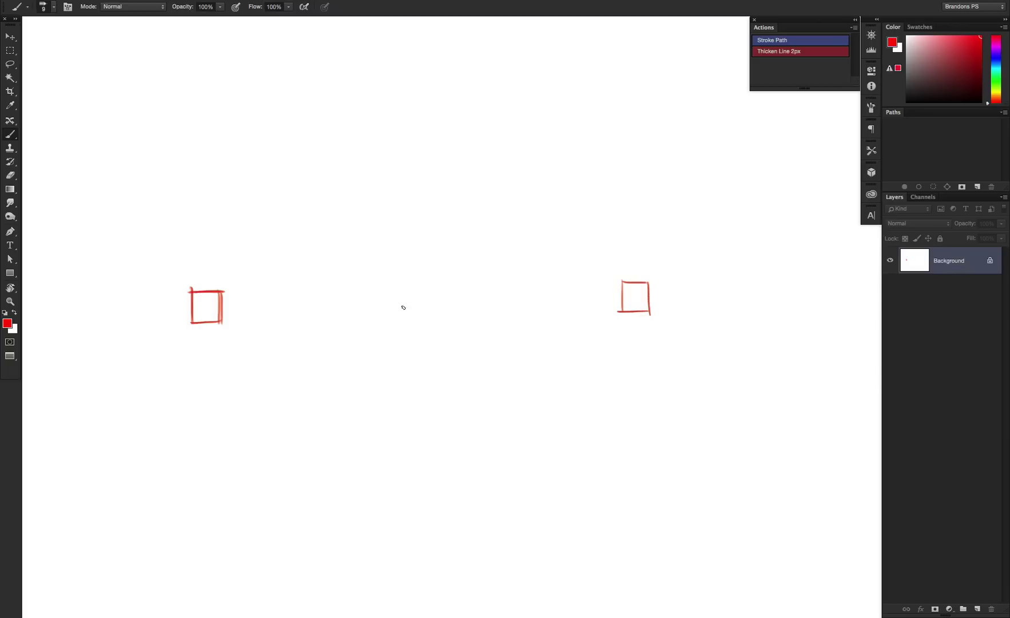
mouse_move(197, 299)
left_mouse_down()
mouse_move(224, 308)
mouse_move(204, 325)
left_mouse_up()
mouse_move(621, 293)
left_mouse_down()
mouse_move(628, 288)
mouse_move(645, 310)
left_mouse_up()
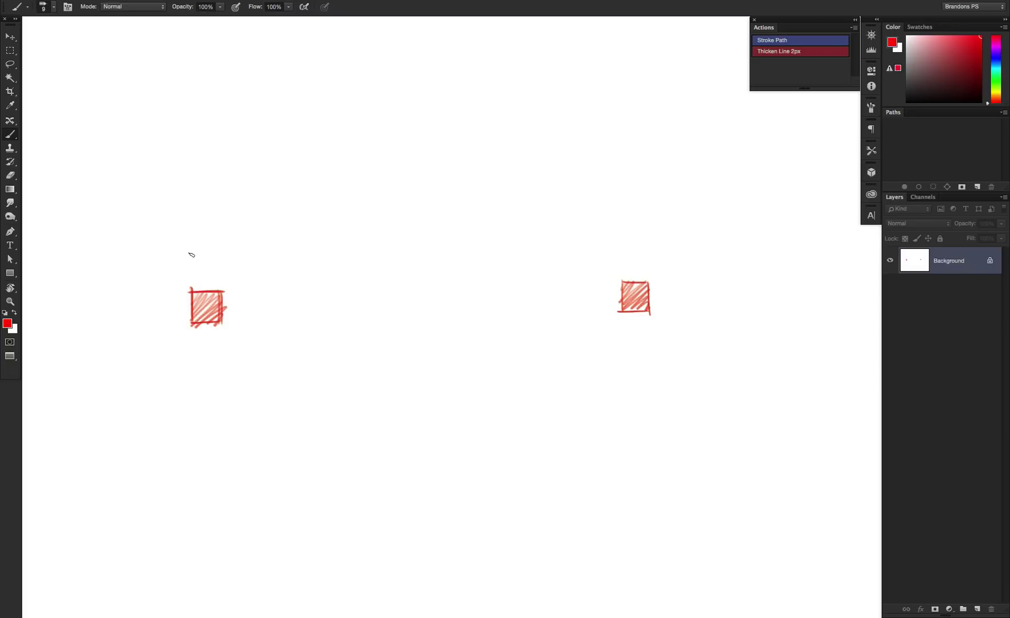
Paint a red handle line rising from each hatched square, inclined inward and ending in a filled dot
left_click_drag(210, 290, 226, 216)
left_click_drag(635, 283, 597, 176)
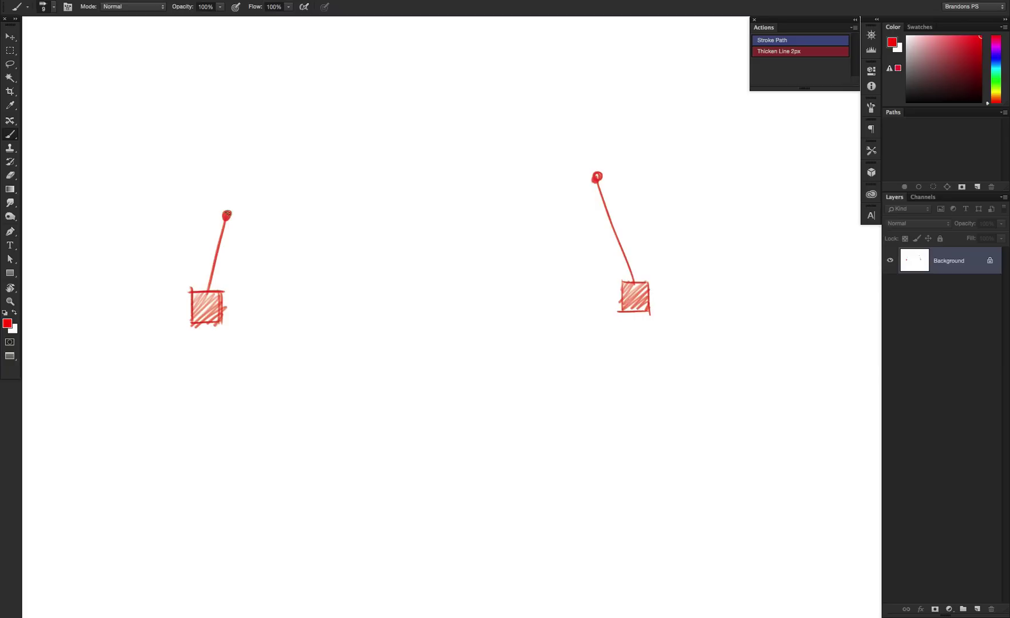
left_click_drag(226, 215, 227, 214)
left_click_drag(597, 178, 596, 181)
Paint a red upward-bulging arc joining the two hatched squares, and retrace its first half
left_click_drag(224, 306, 666, 314)
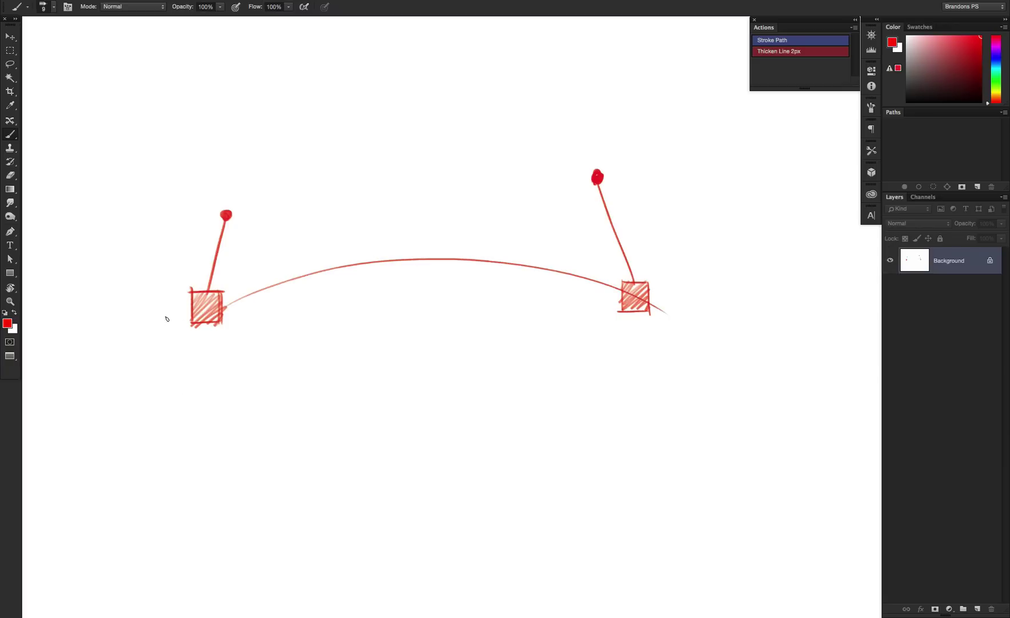
left_click_drag(223, 307, 402, 257)
left_click_drag(231, 304, 421, 262)
left_click_drag(227, 212, 223, 221)
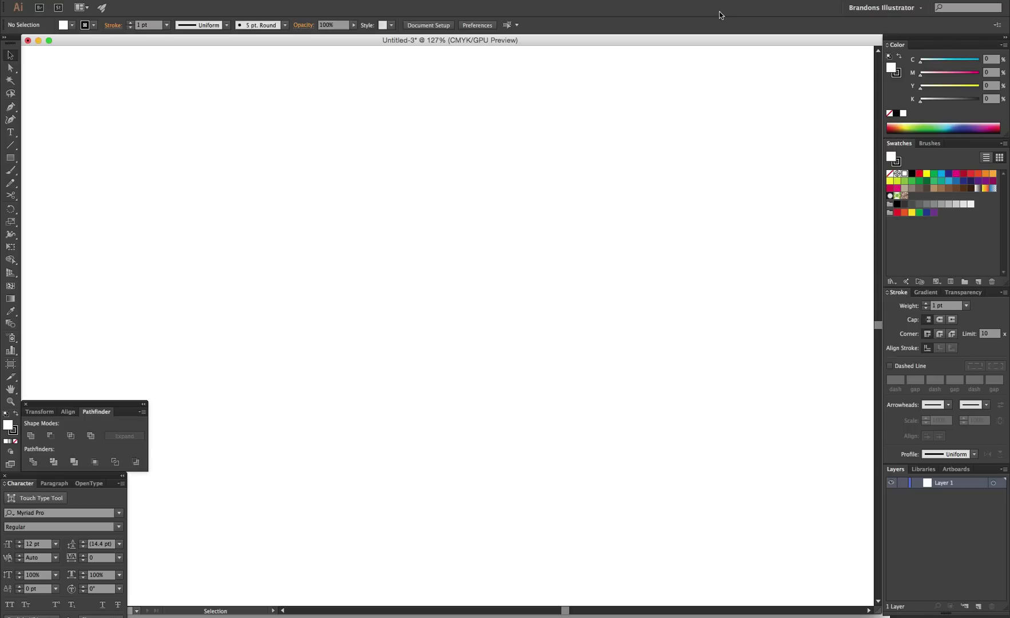
In Illustrator, draw a closed irregular straight-sided shape with the Pen tool, about 7.3 in wide and 6.8 in high
key("p")
left_click(345, 128)
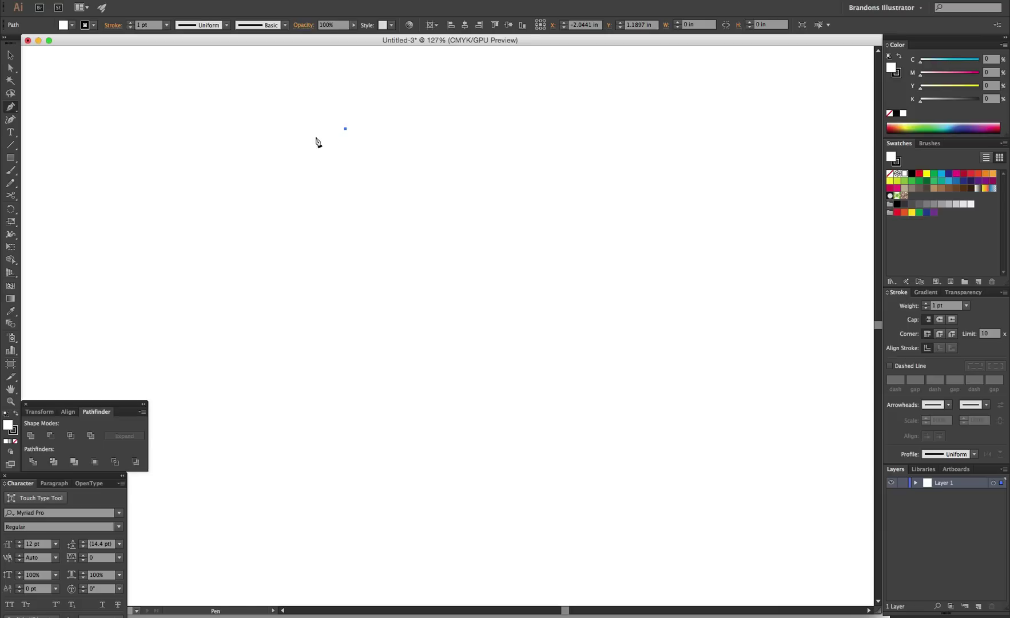
left_click(462, 197)
left_click(313, 325)
left_click(265, 377)
left_click(286, 412)
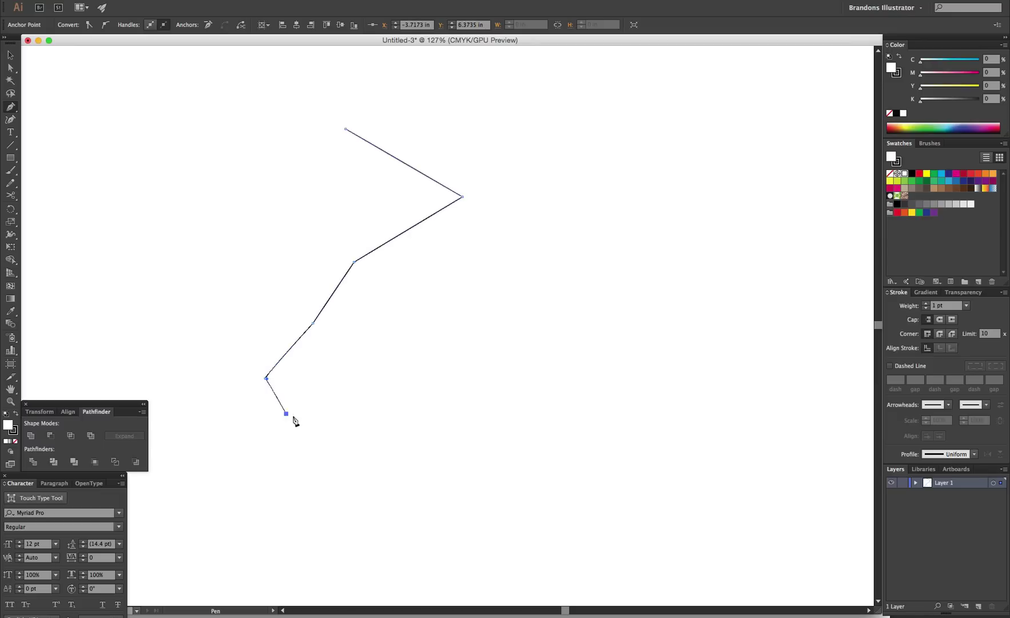
left_click(393, 382)
left_click(473, 307)
left_click(552, 281)
left_click(559, 199)
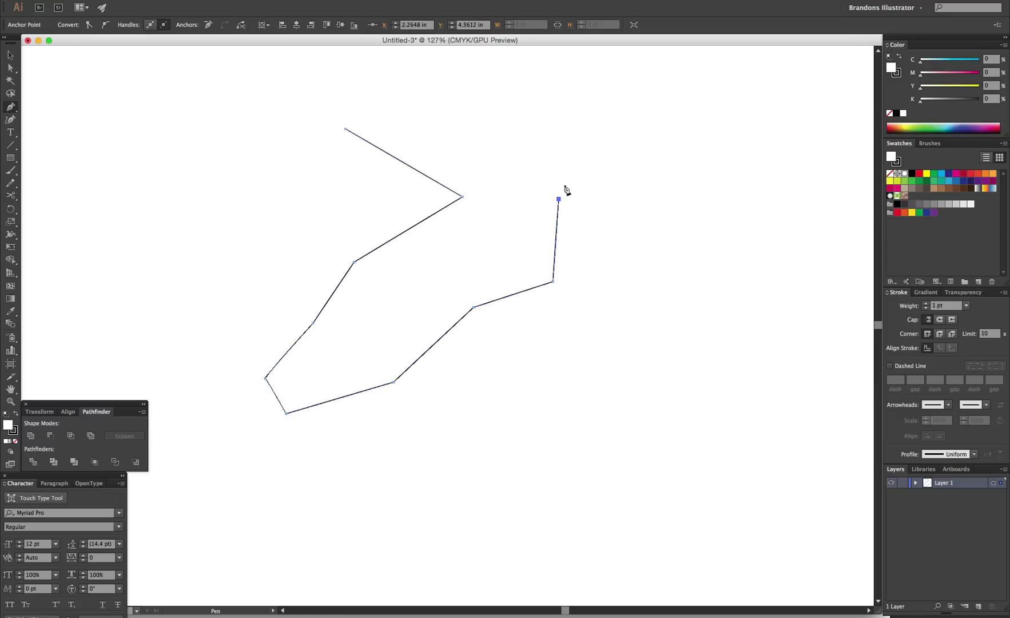
left_click(581, 138)
left_click(515, 126)
left_click(447, 95)
left_click(381, 84)
left_click(300, 96)
left_click(231, 139)
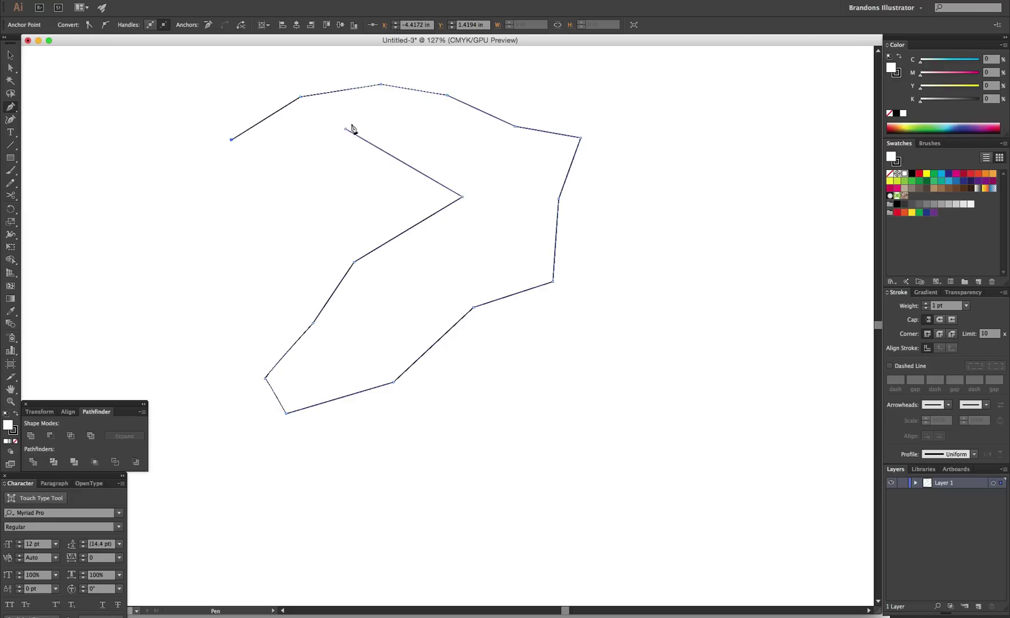
left_click(315, 155)
left_click(290, 192)
left_click(339, 183)
left_click(345, 130)
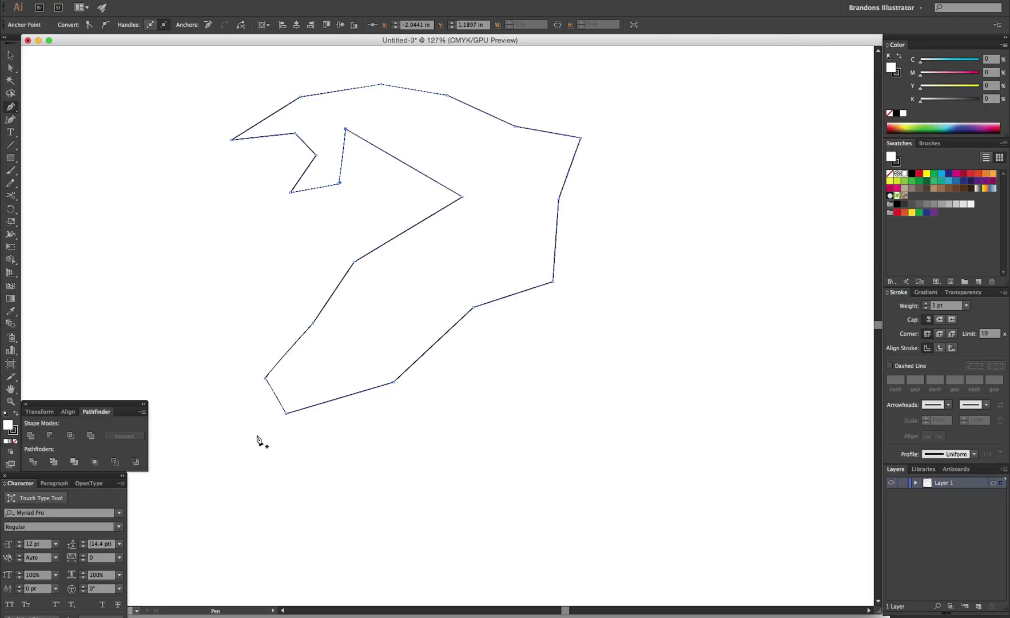
Delete the irregular straight-sided shape
key("v")
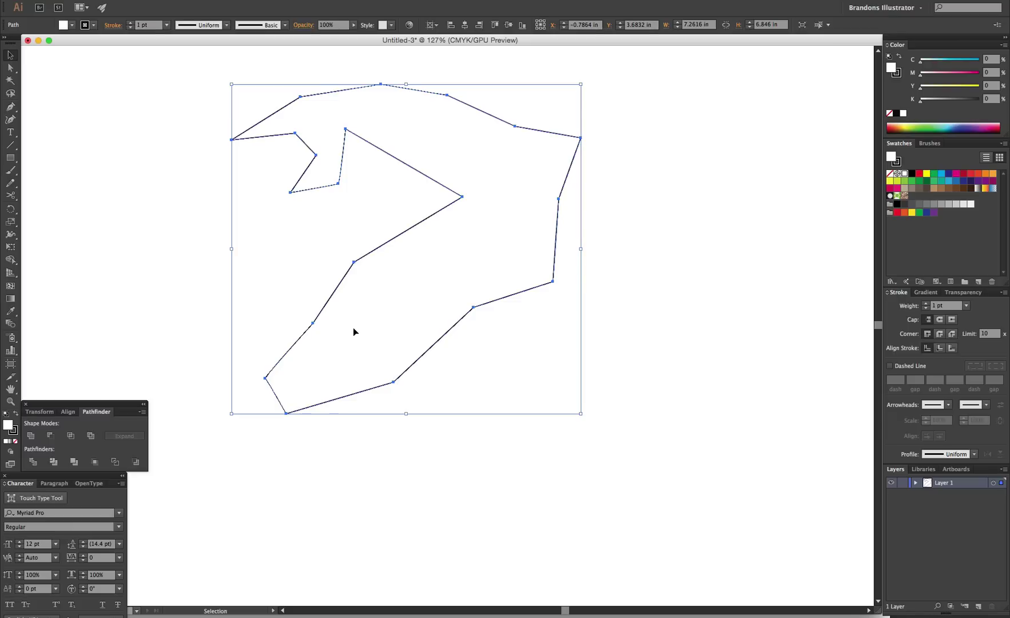
key("Delete")
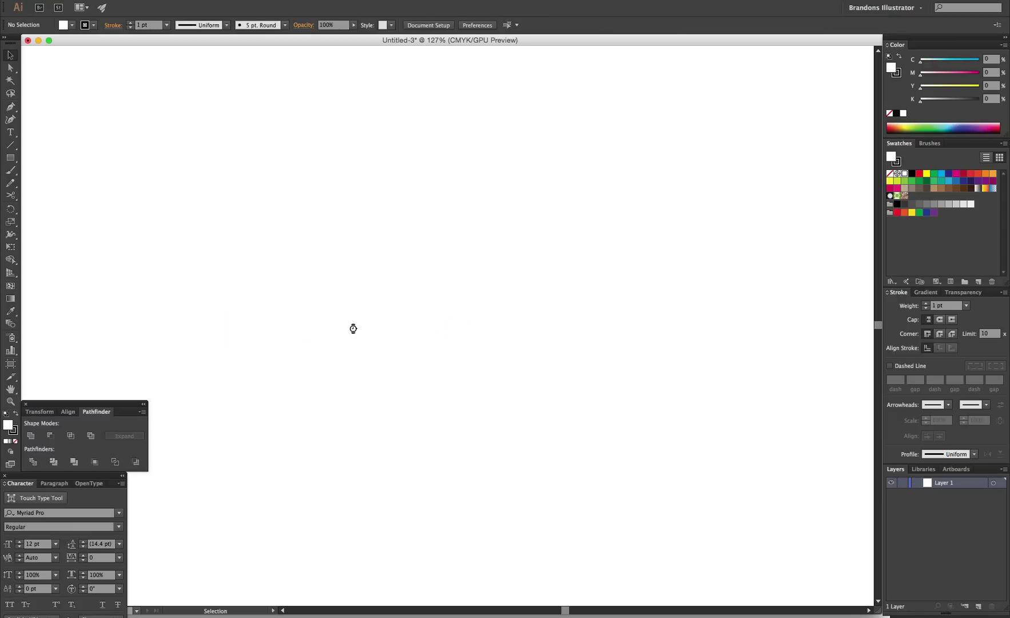
Draw a closed rectangle about 3.2 in wide and 2.5 in high with constrained straight Pen tool segments, and deselect it
key("p")
left_click(367, 138)
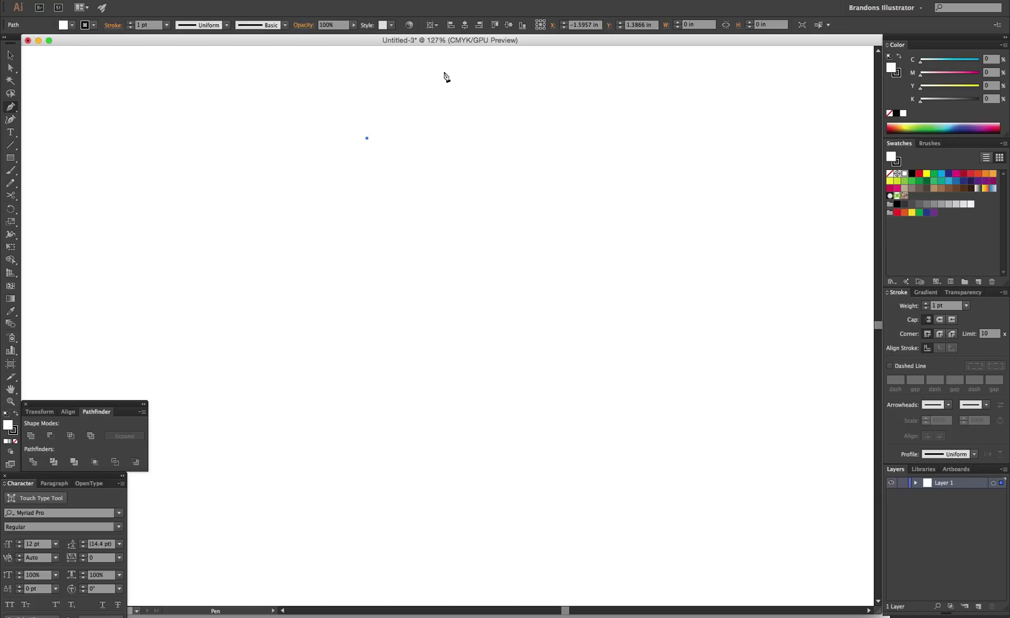
left_click(520, 174, "shift")
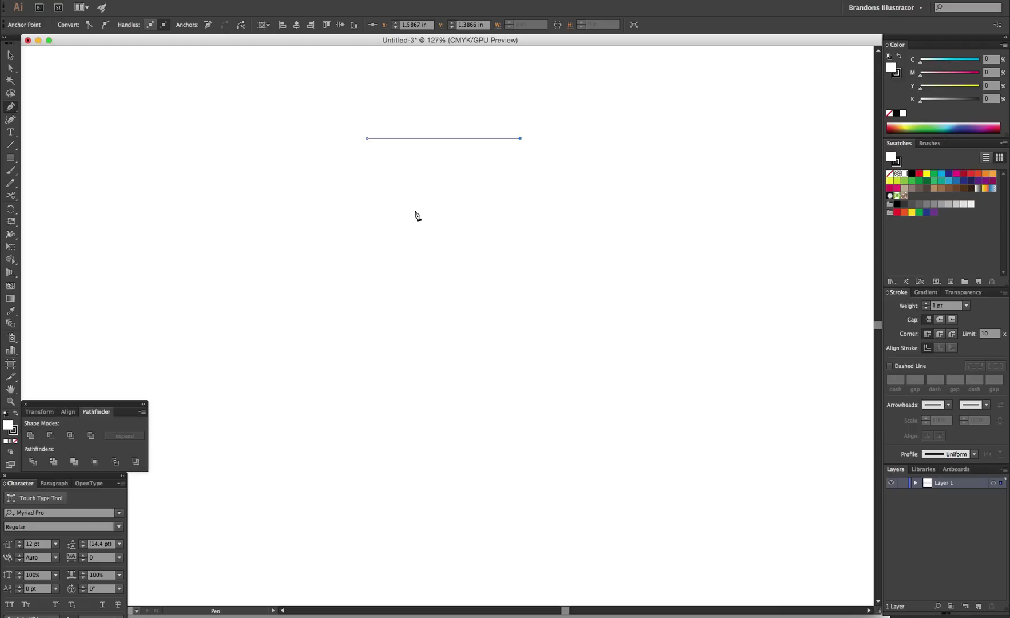
left_click(518, 257)
left_click(367, 256)
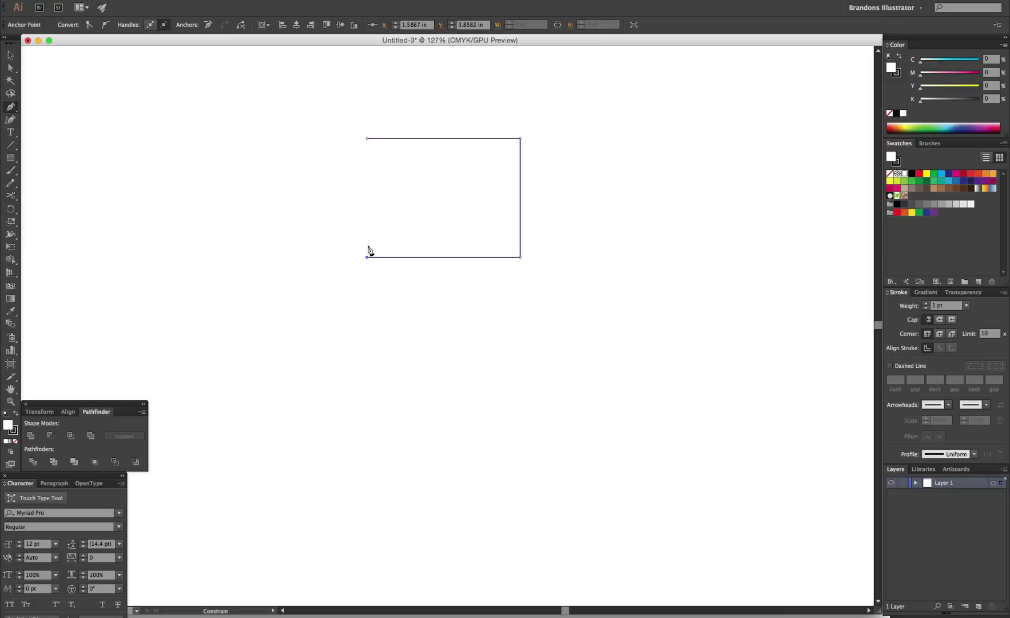
left_click(367, 138)
key("a")
left_click(466, 291)
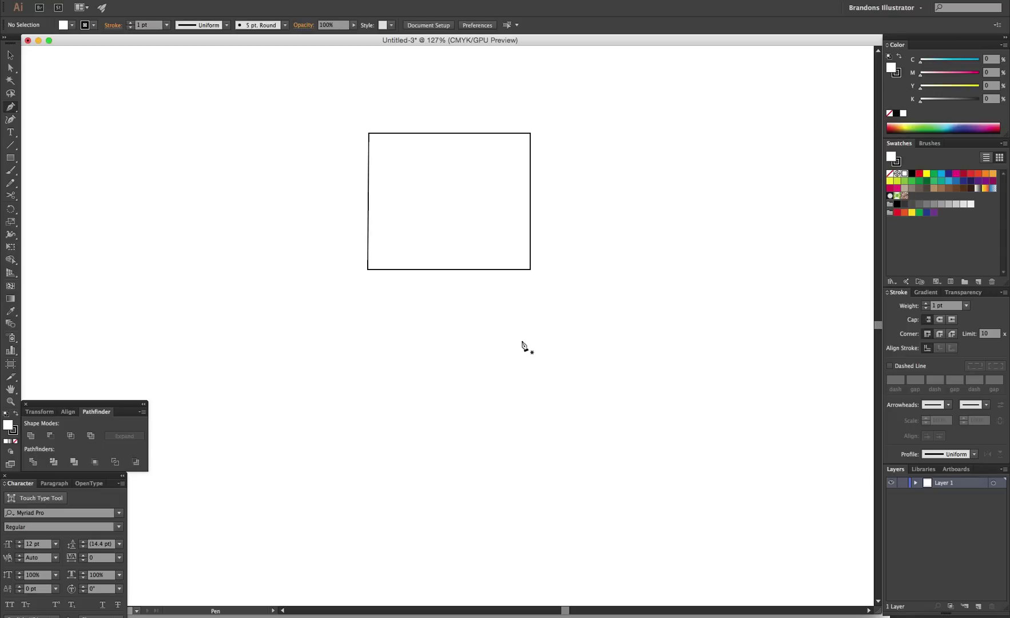
Try moving the rectangle slightly, undo the move and deselect the rectangle
key("v")
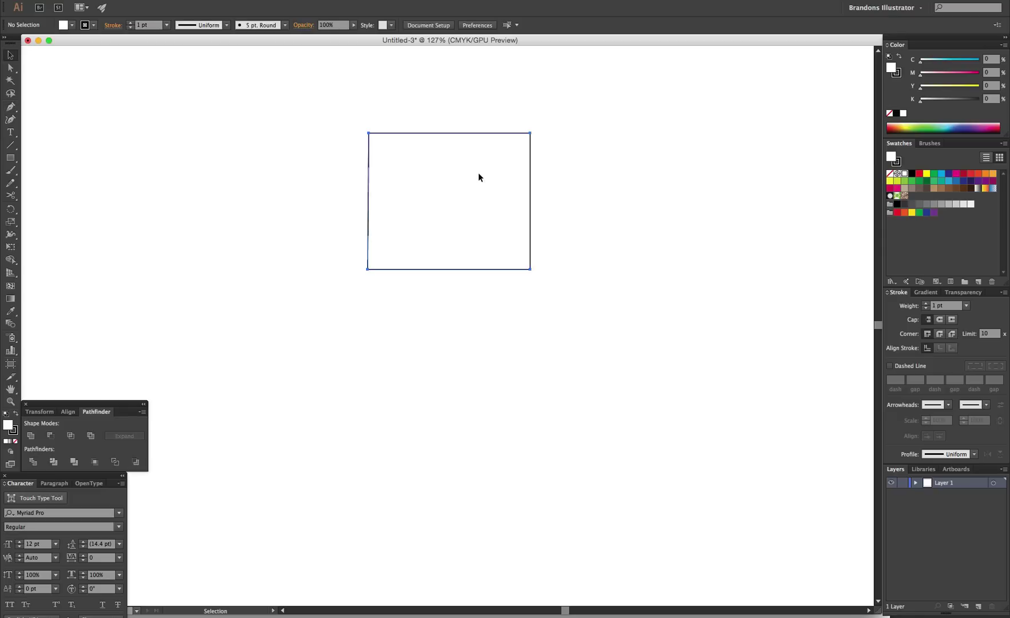
left_click_drag(478, 172, 519, 192)
key("super+z")
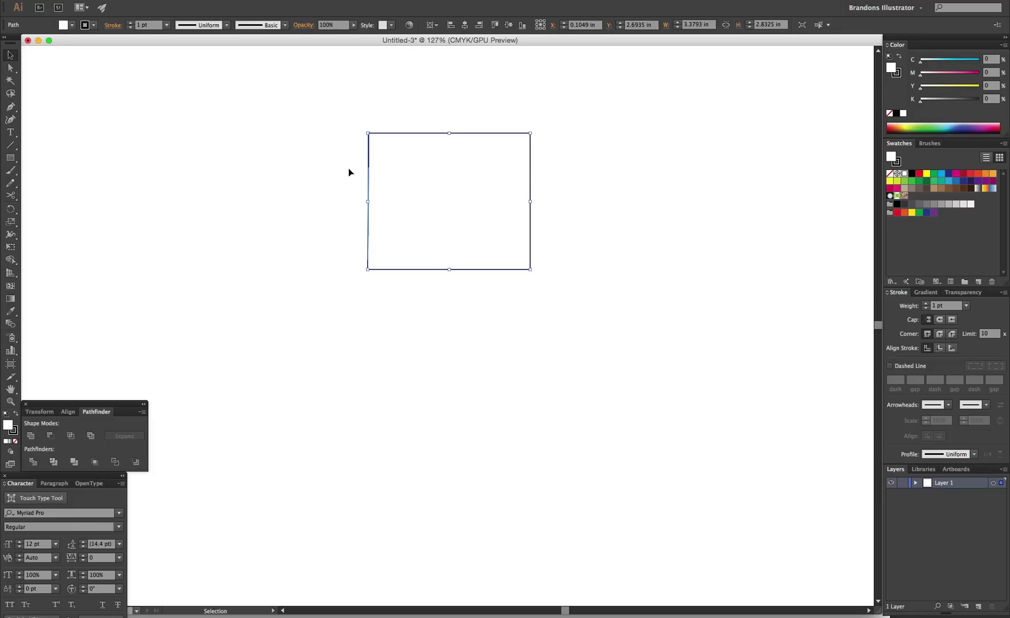
left_click(399, 93)
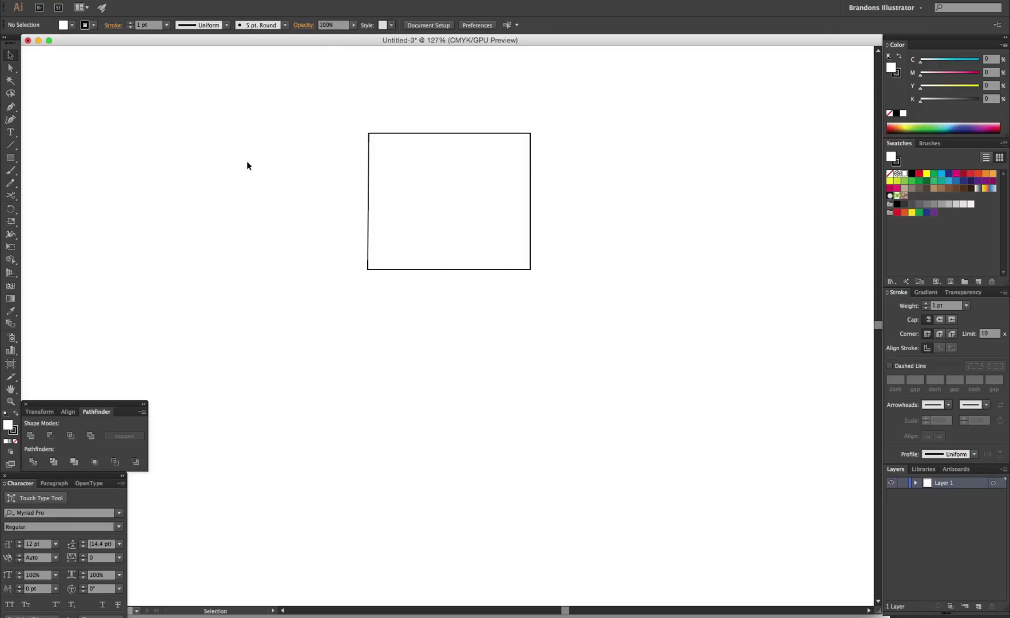
Draw an open S-shaped Pen path below the rectangle, about 6.1 in wide with a smooth middle anchor, and deselect it
scroll(452, 153, "down", 3)
key("p")
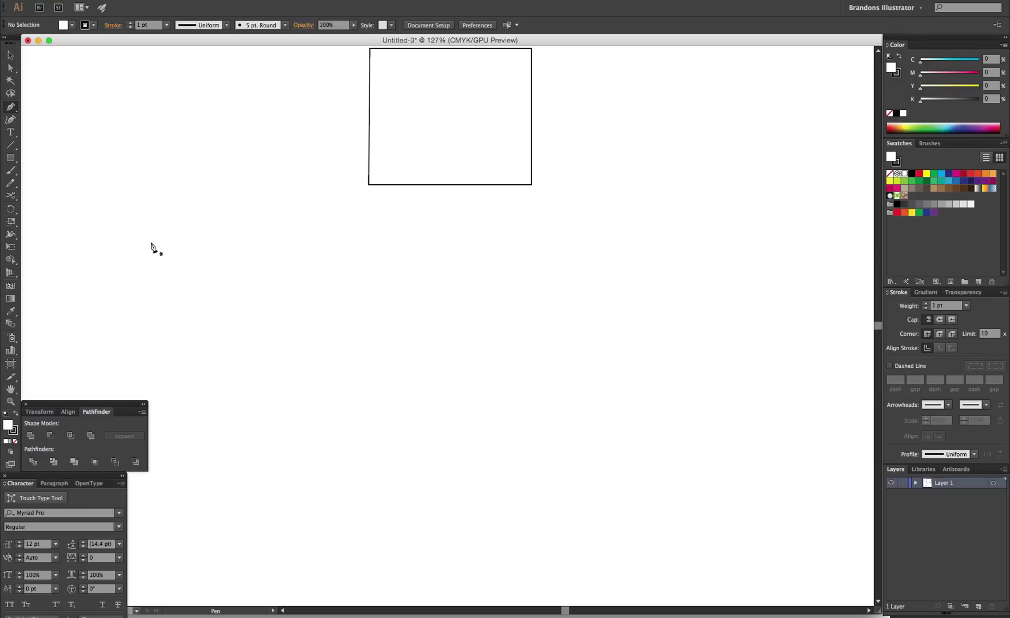
left_click(295, 283)
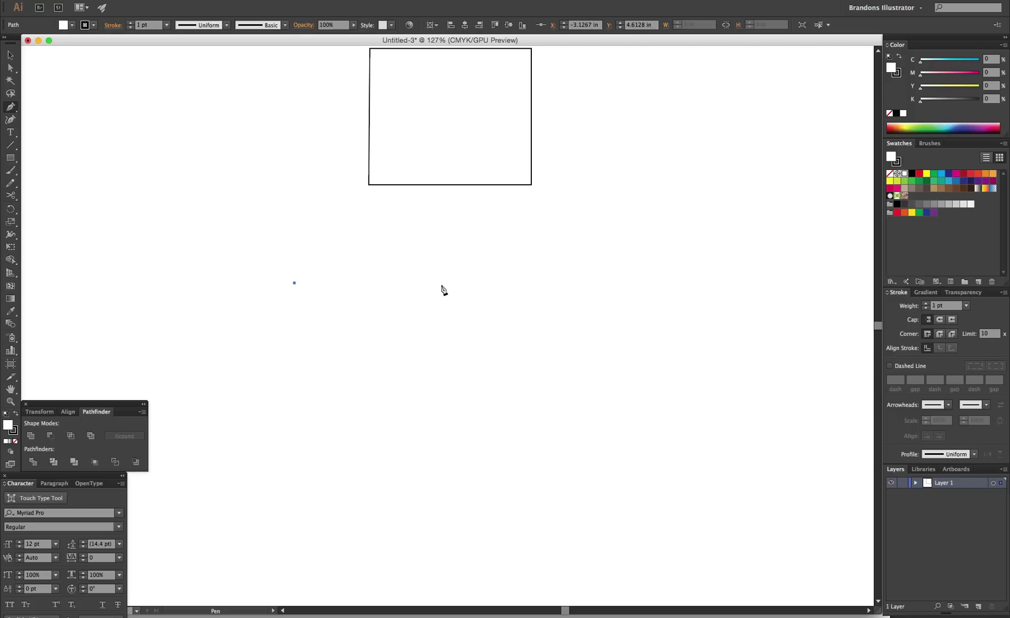
left_click_drag(442, 286, 504, 375)
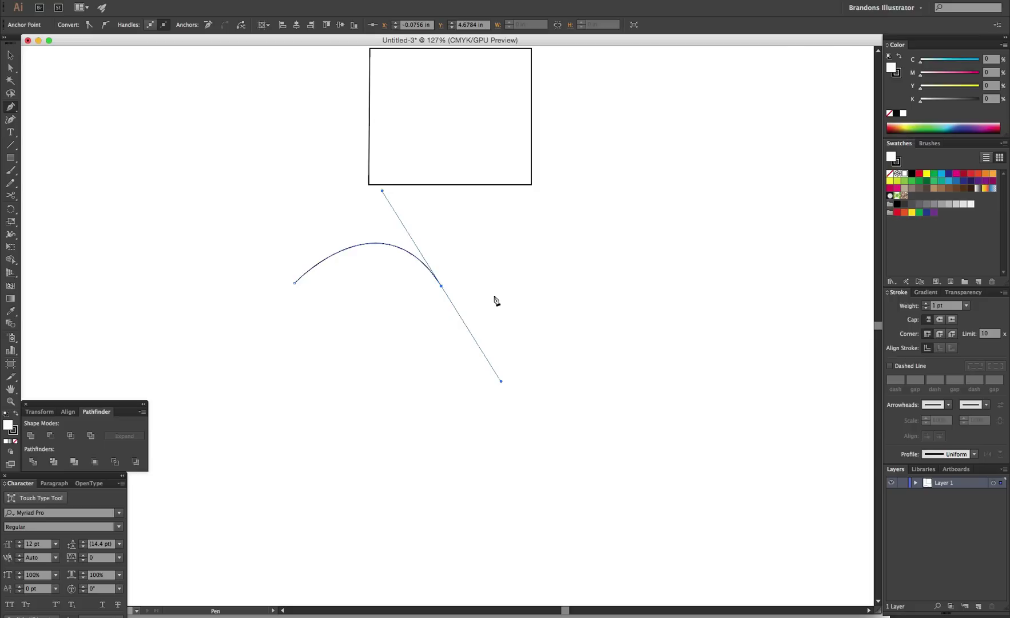
left_click(587, 280)
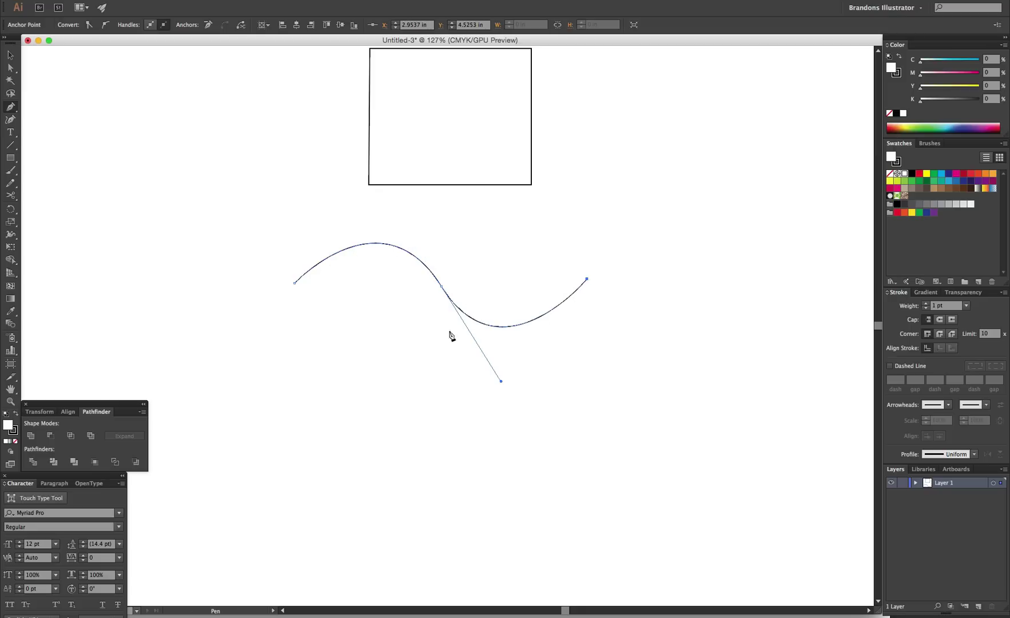
left_click(340, 391, "super")
Draw an open arched Pen path below the S-curve, about 3.3 in wide and 0.85 in high, and deselect it
left_click(310, 387)
left_click_drag(467, 387, 546, 480)
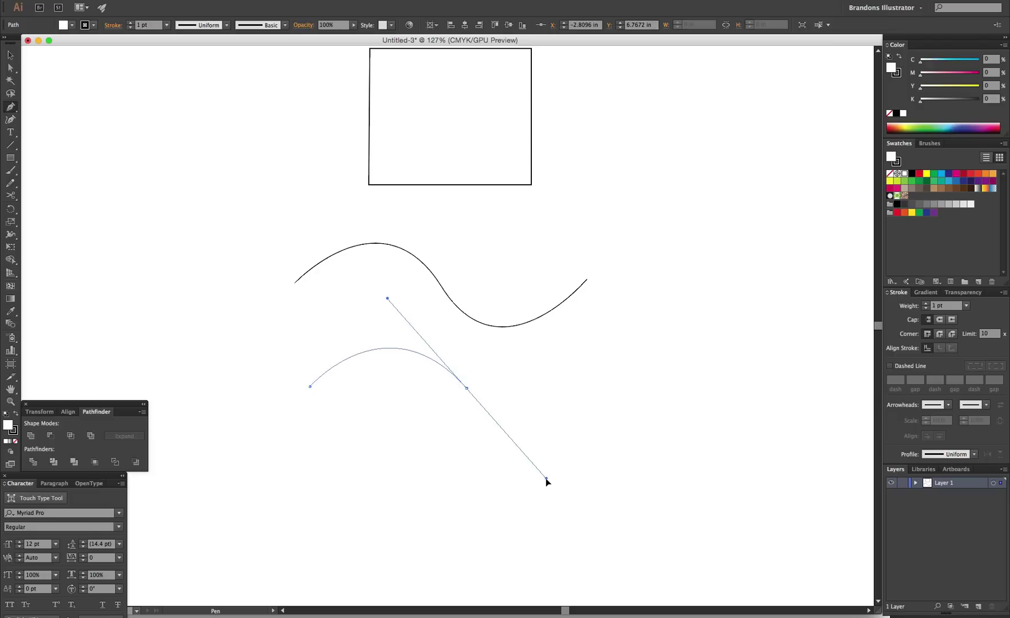
left_click_drag(547, 482, 547, 480)
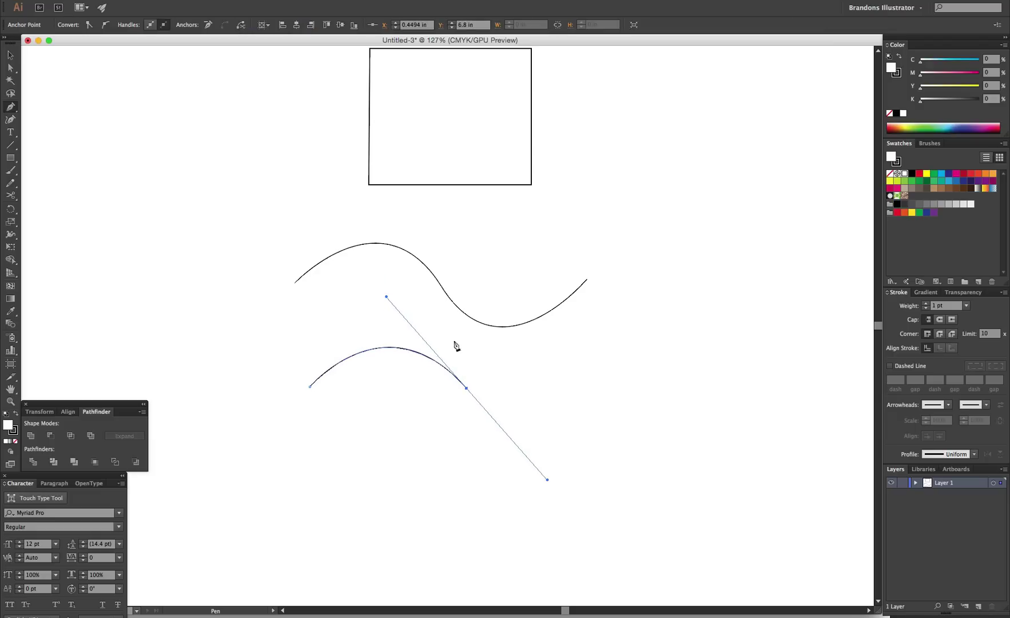
left_click(541, 274, "super")
Delete the arched path below the S-curve
key("v")
left_click(450, 376)
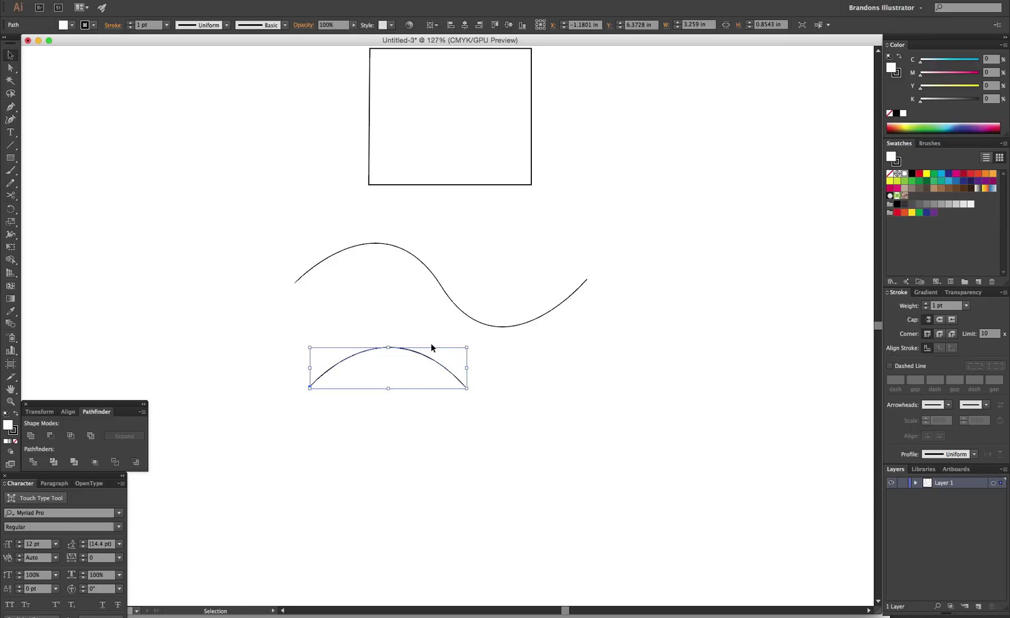
key("Delete")
Start a new Pen path with one anchor in the empty area beside the rectangle
scroll(472, 279, "left", 7)
scroll(472, 279, "up", 1)
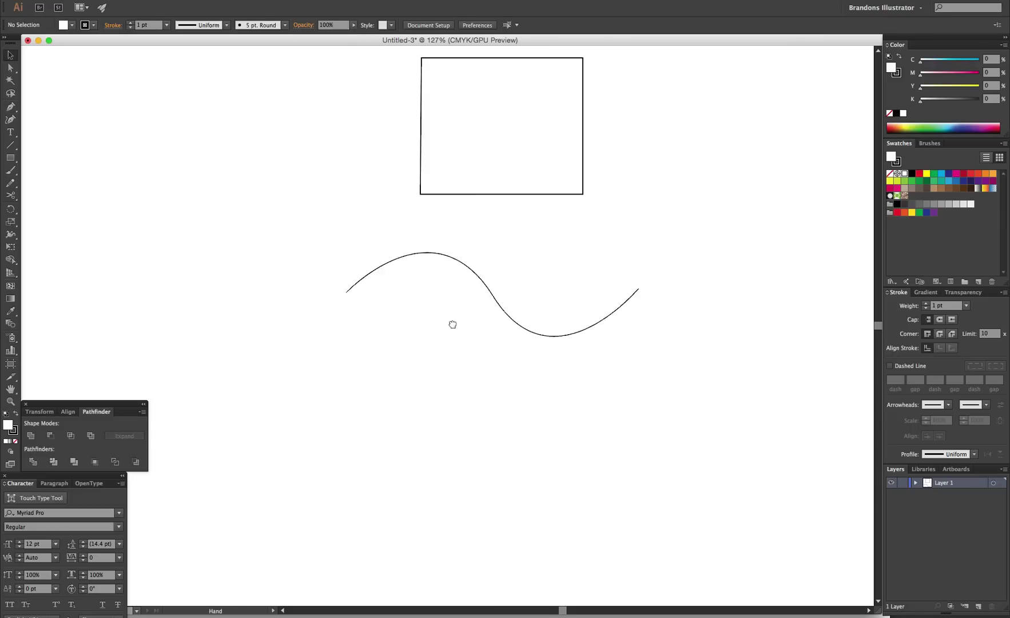
key("p")
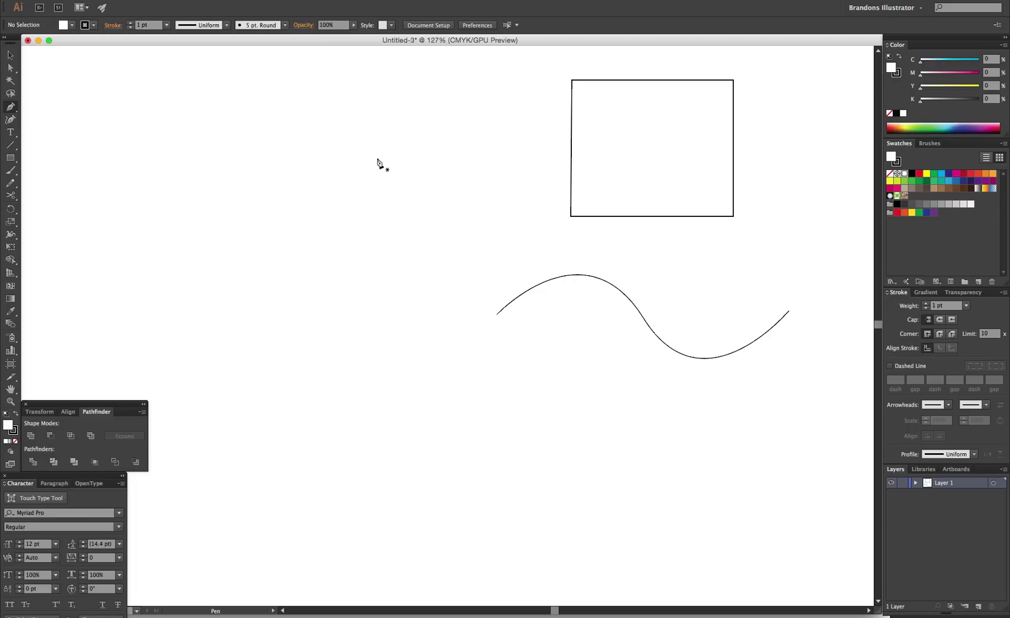
left_click(359, 135)
Try curved segments from the start anchor with handles pulled in different directions, including a looping zigzag, and undo them
left_click_drag(412, 198, 372, 240)
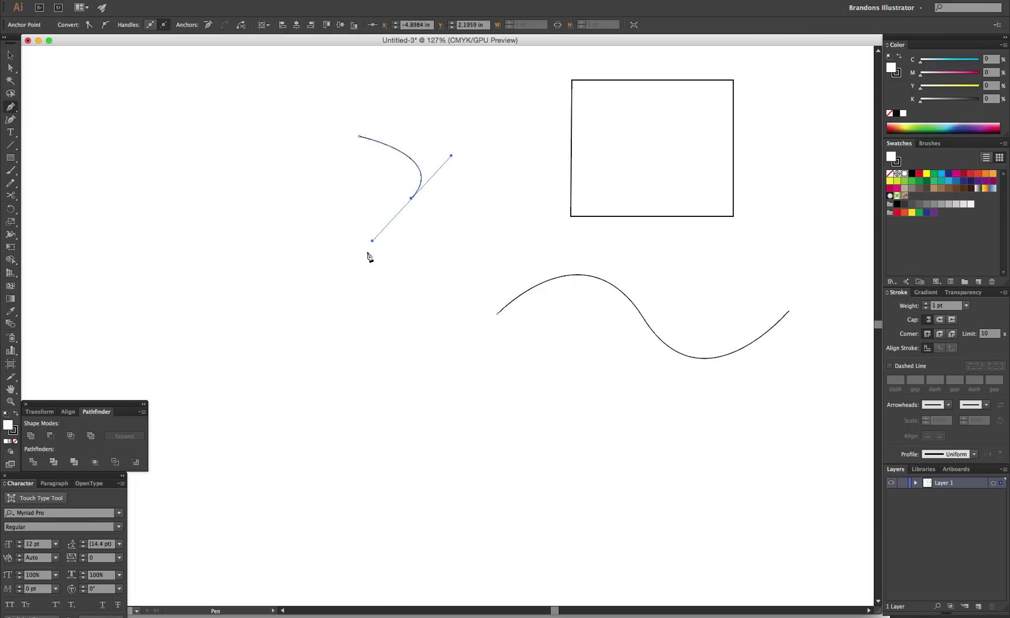
key("super+z")
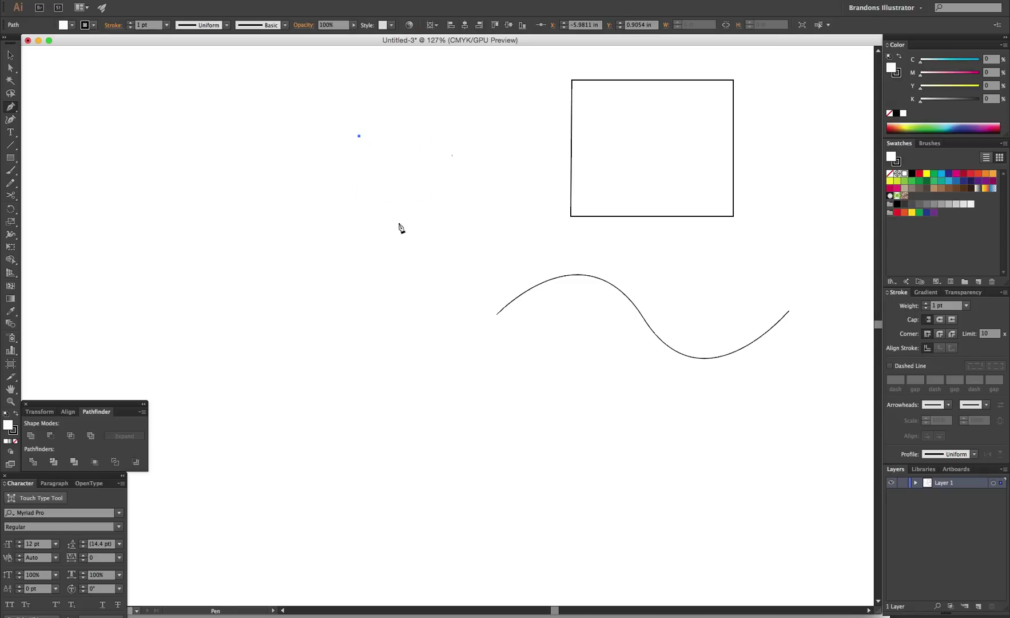
left_click_drag(400, 216, 448, 141)
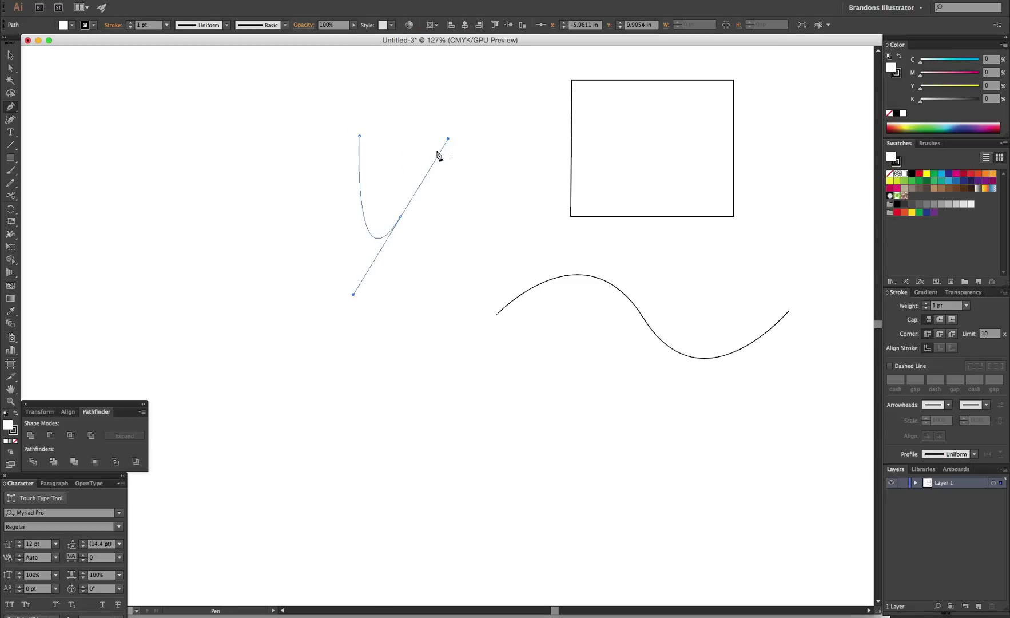
left_click_drag(337, 342, 430, 257)
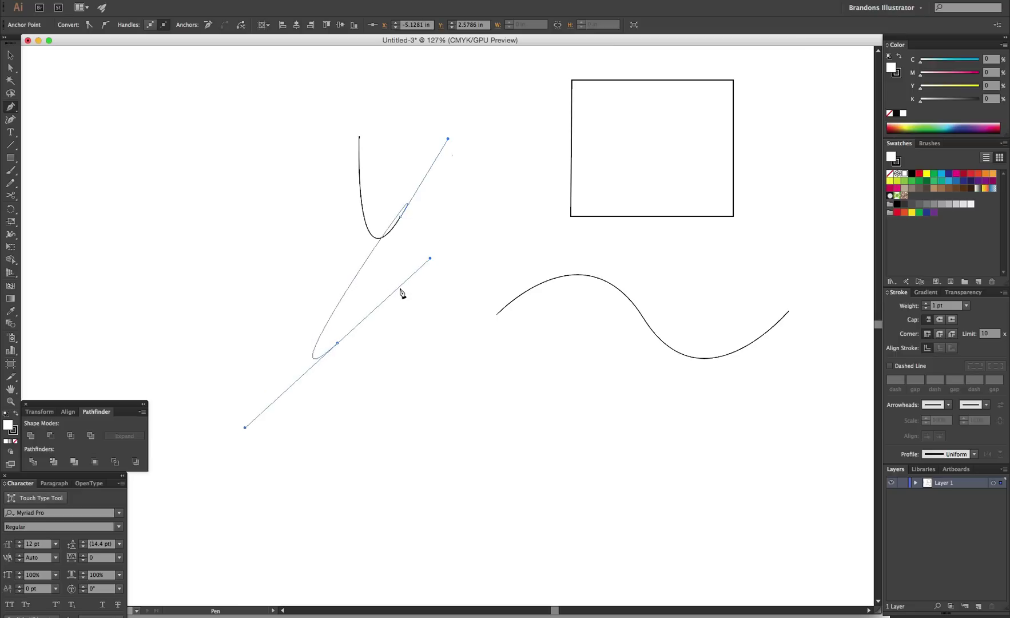
left_click_drag(287, 445, 418, 348)
left_click_drag(207, 491, 322, 399)
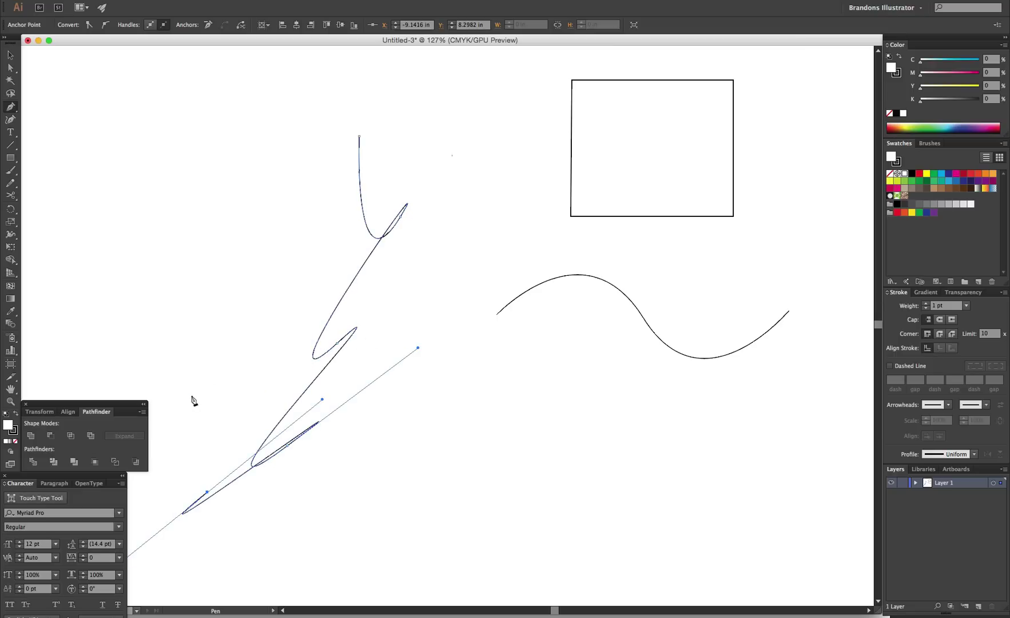
left_click_drag(191, 395, 285, 353)
key("super+z")
key("super+z")
key("super+z")
key("super+z")
key("super+z")
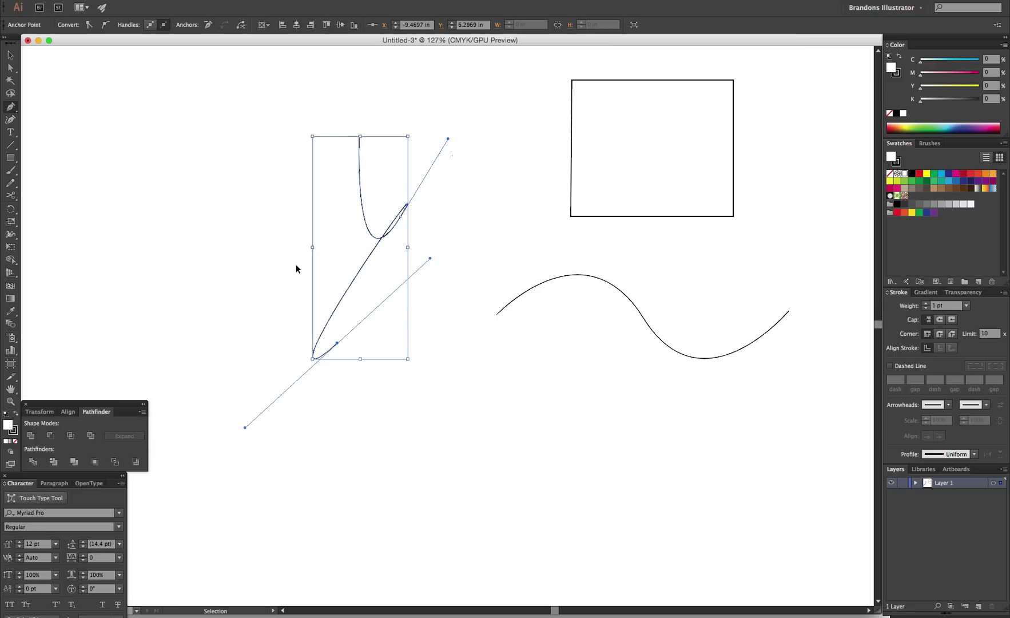
Draw a winding curved Pen path around the empty area from the start anchor, and delete it
left_click_drag(414, 188, 428, 226)
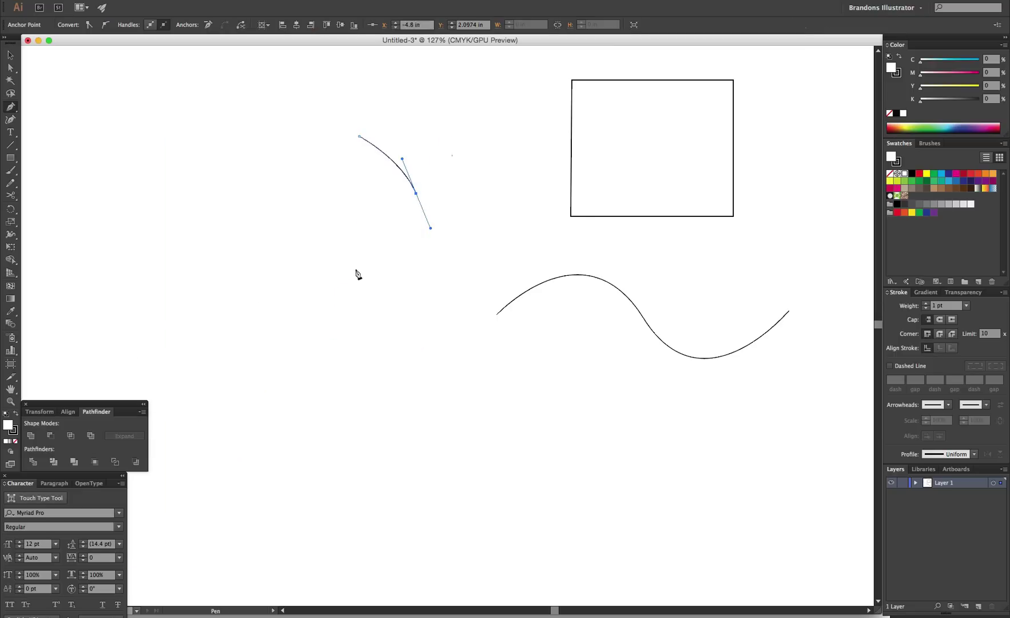
left_click_drag(352, 276, 343, 321)
left_click_drag(391, 354, 399, 411)
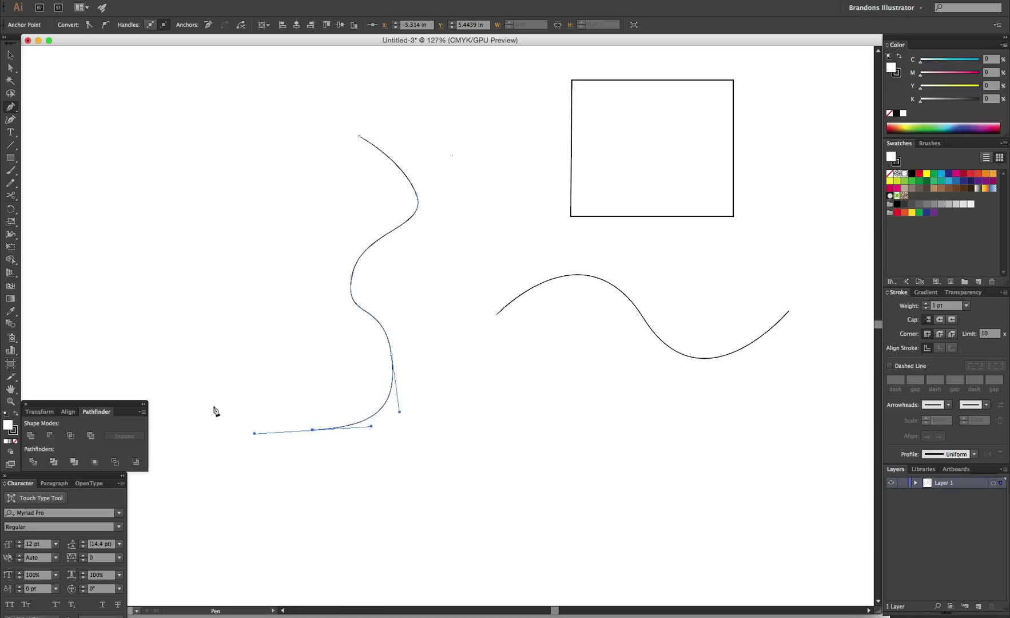
left_click_drag(213, 405, 72, 323)
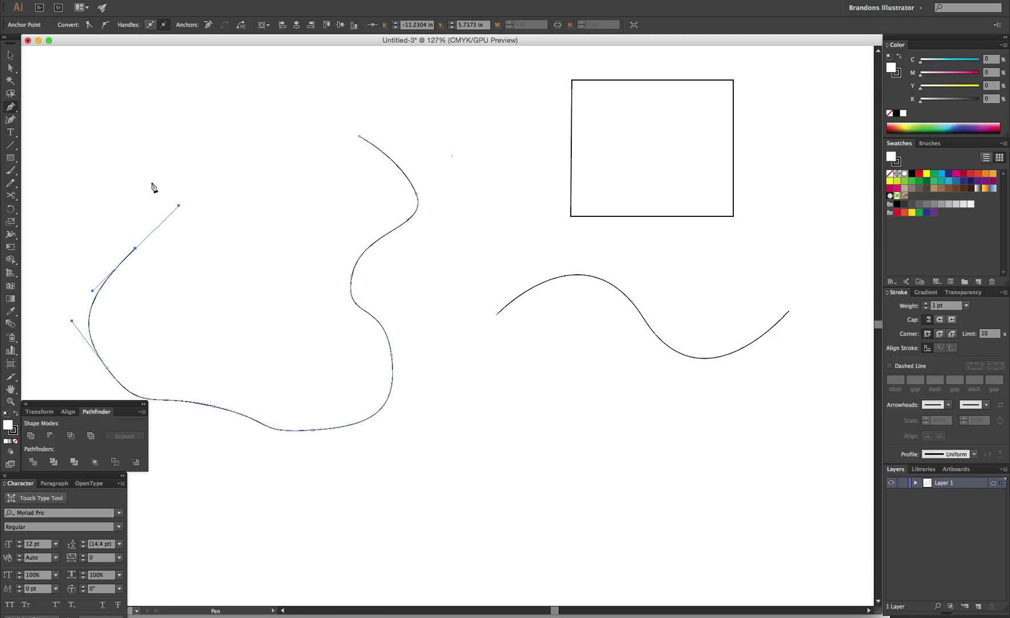
left_click_drag(146, 183, 129, 144)
left_click_drag(195, 115, 328, 82)
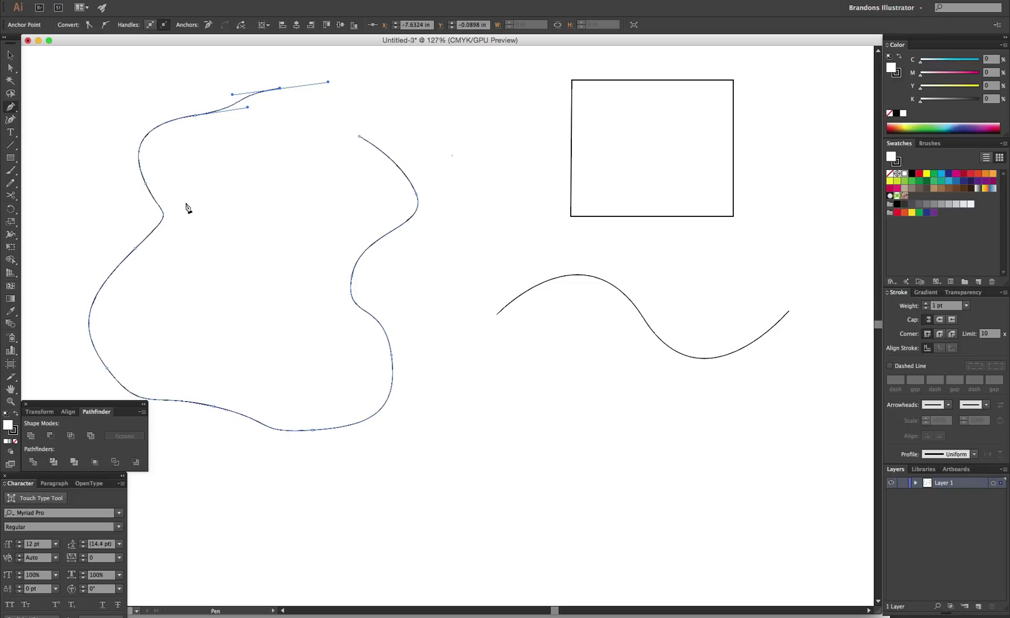
key("v")
key("Delete")
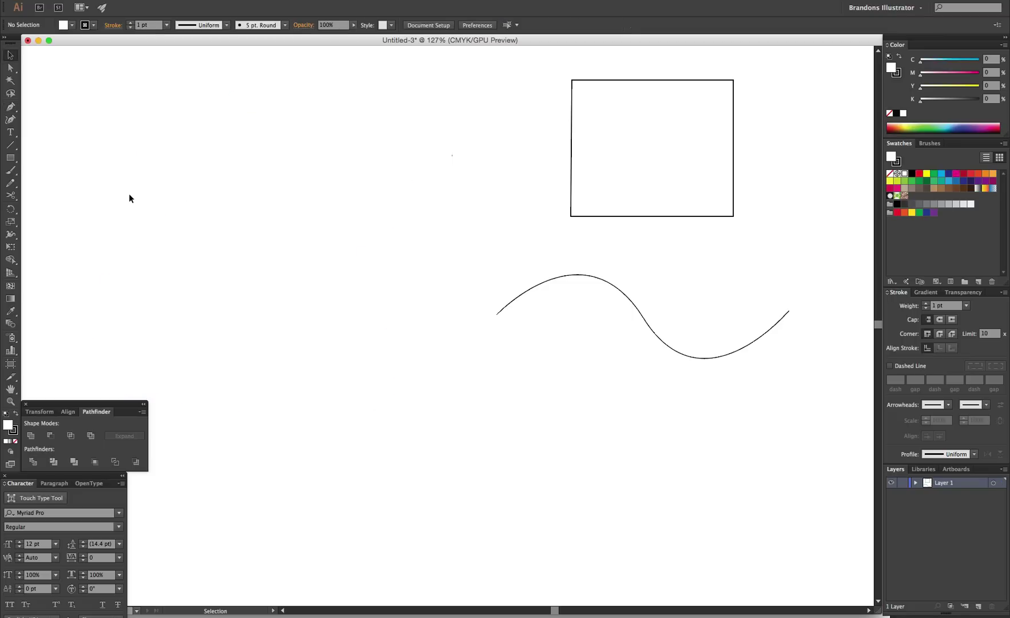
Draw an open wavy Pen path crossing the S-curve, about 6.15 in wide and 2.63 in high, and deselect it
left_click_drag(475, 266, 246, 217)
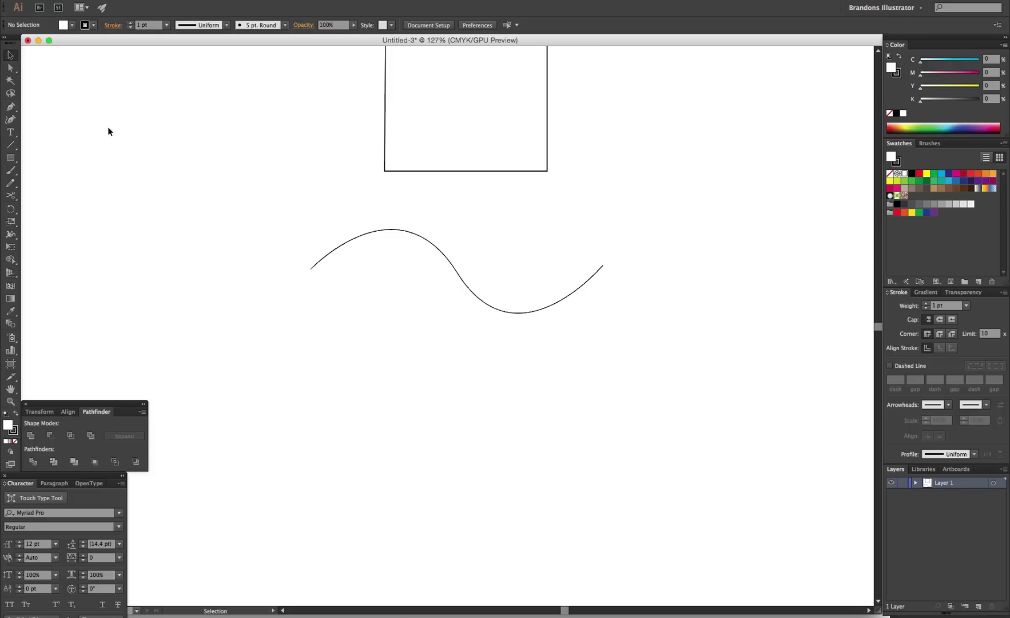
key("p")
left_click(135, 264)
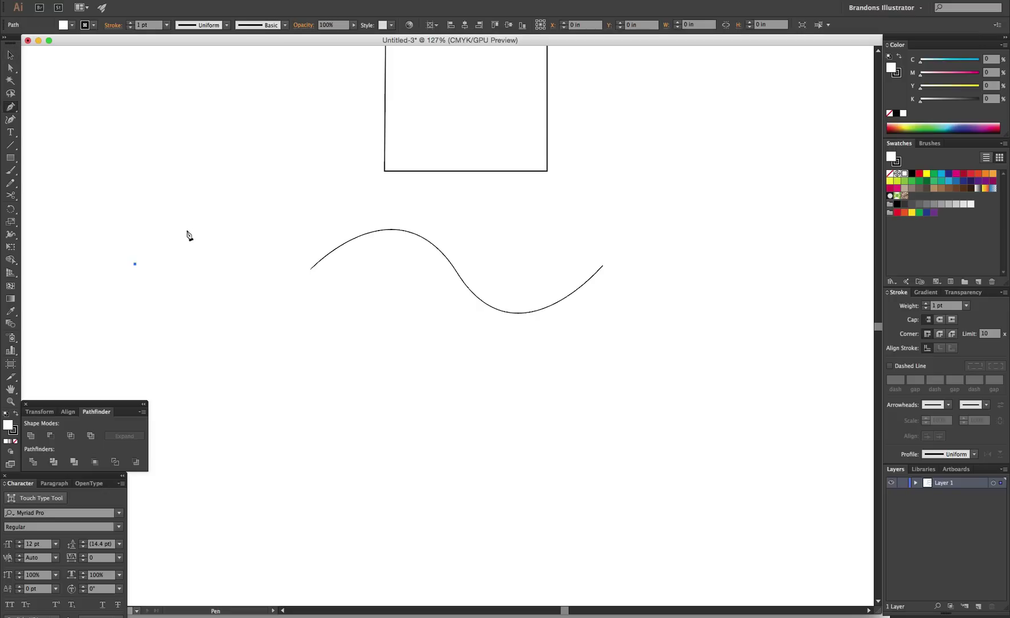
left_click_drag(199, 218, 253, 220)
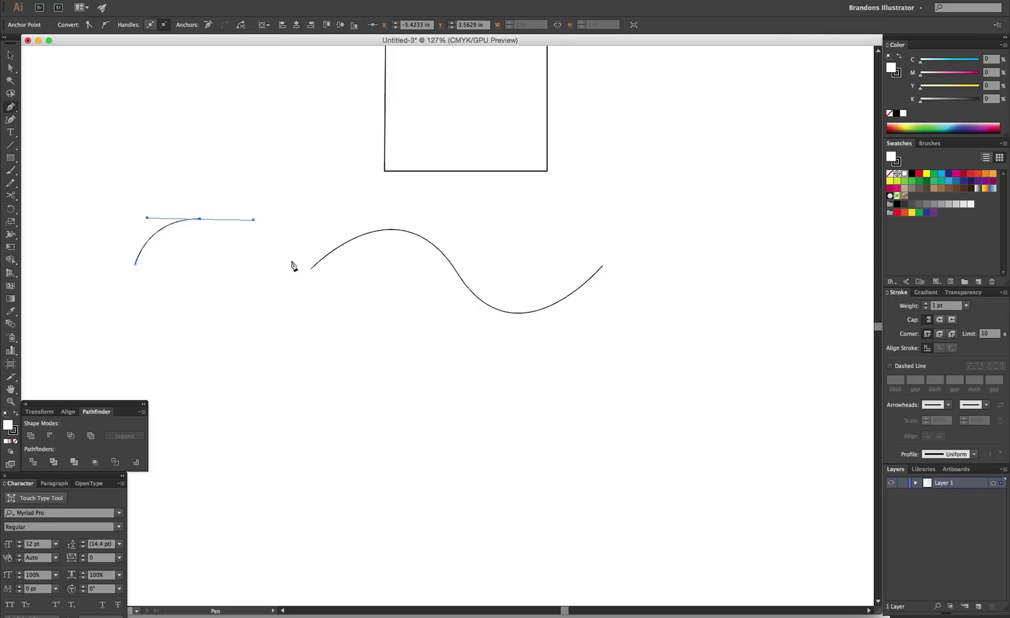
left_click_drag(270, 309, 334, 300)
left_click_drag(431, 199, 474, 223)
left_click_drag(480, 261, 478, 263)
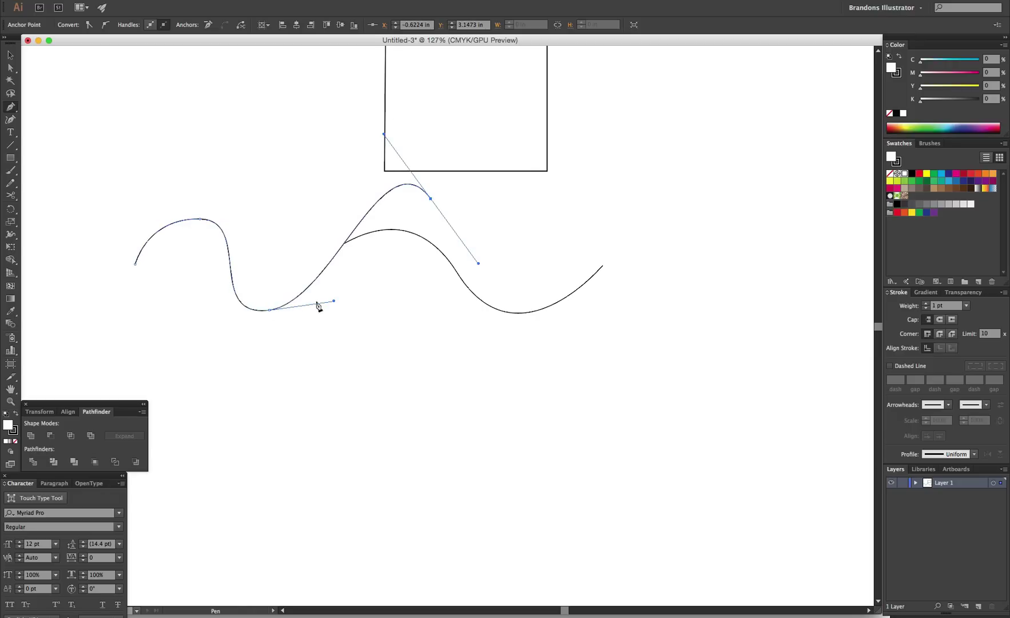
left_click(251, 227, "super")
Delete the new wavy path and the original S-curve below the rectangle
key("v")
left_click(290, 271)
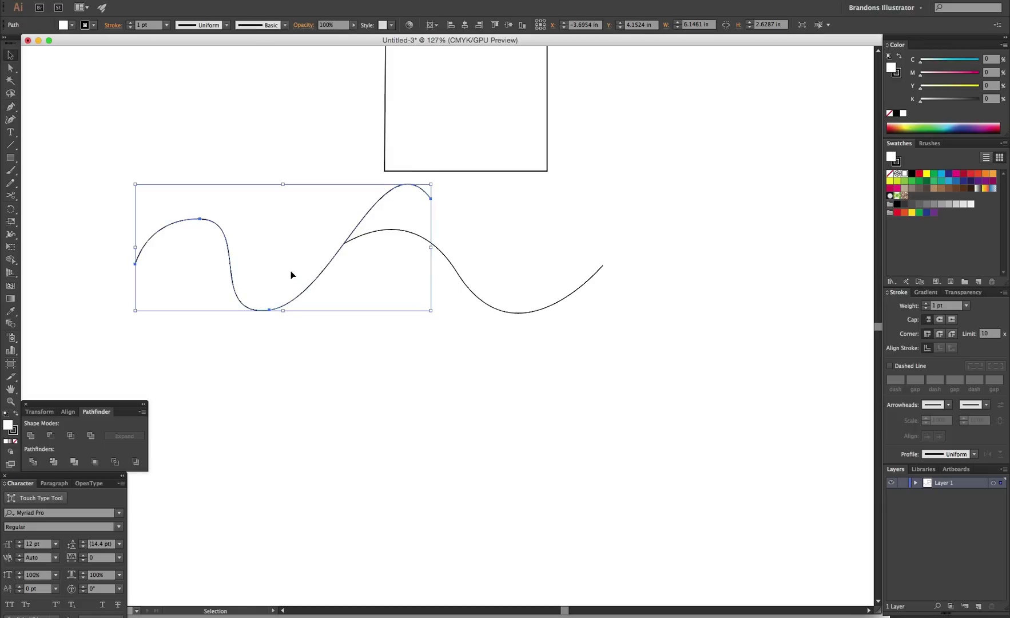
key("Delete")
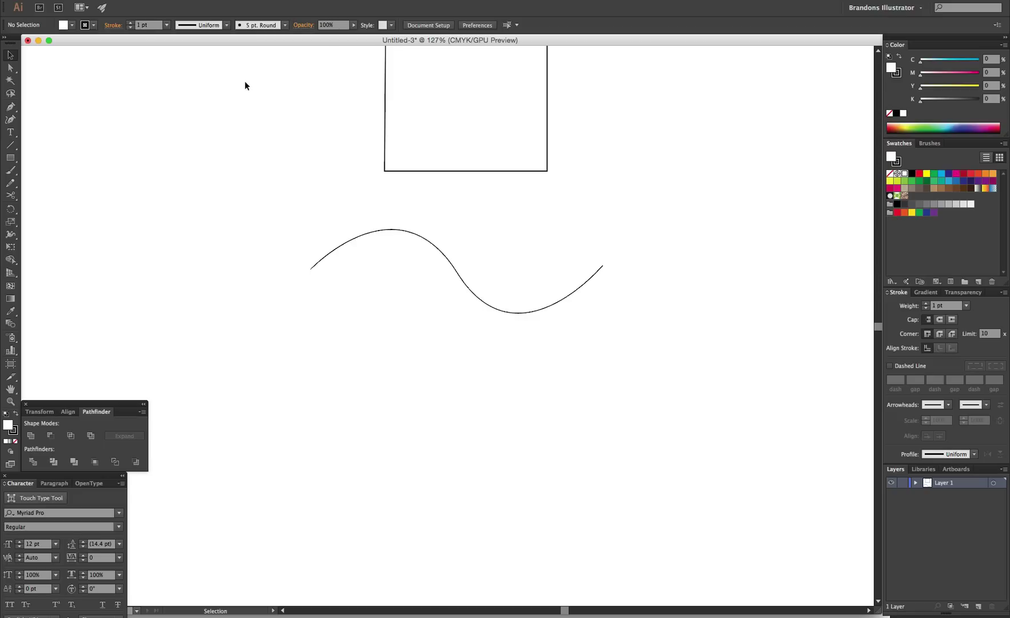
left_click(384, 232)
key("Delete")
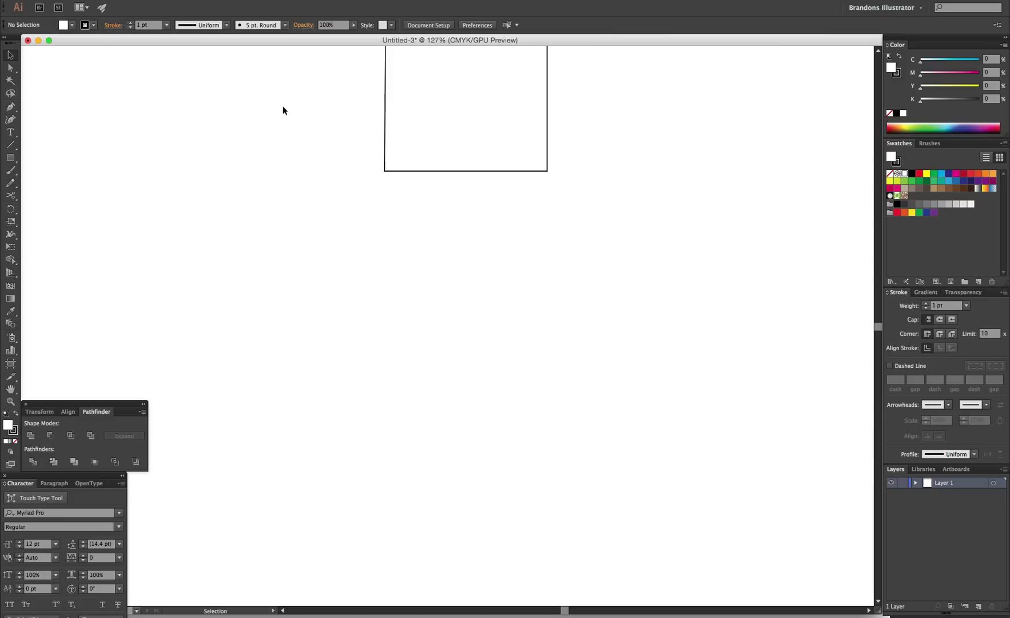
key("p")
key("space")
left_click_drag(385, 214, 378, 314)
key("v")
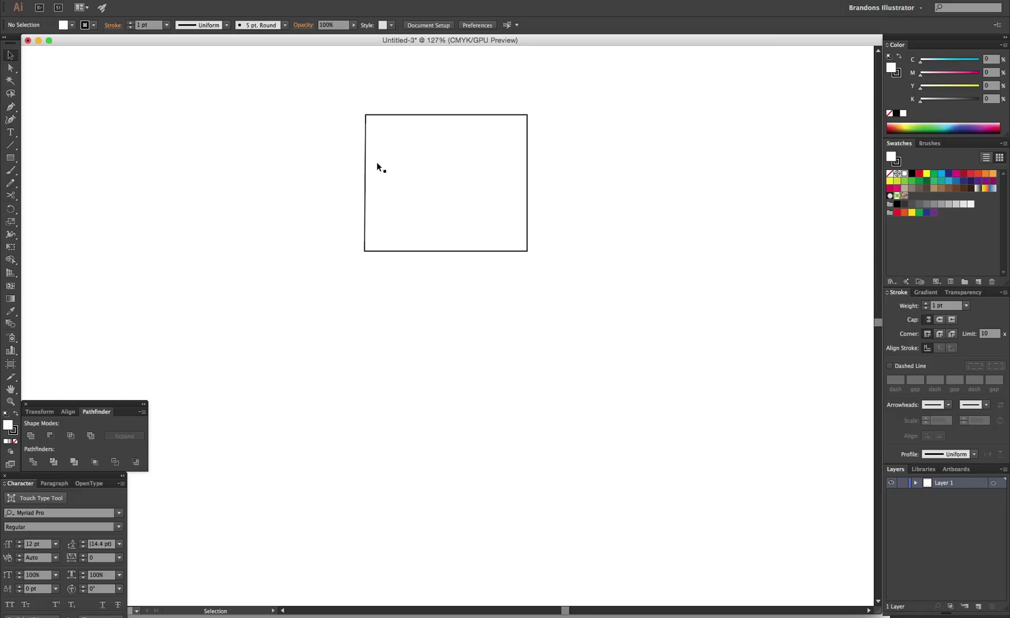
left_click(367, 133)
left_click(478, 270)
Draw a closed rounded Pen shape with four anchors below the rectangle, about 4.3 in wide and 3.55 in high, and deselect it
left_click_drag(412, 309, 397, 167)
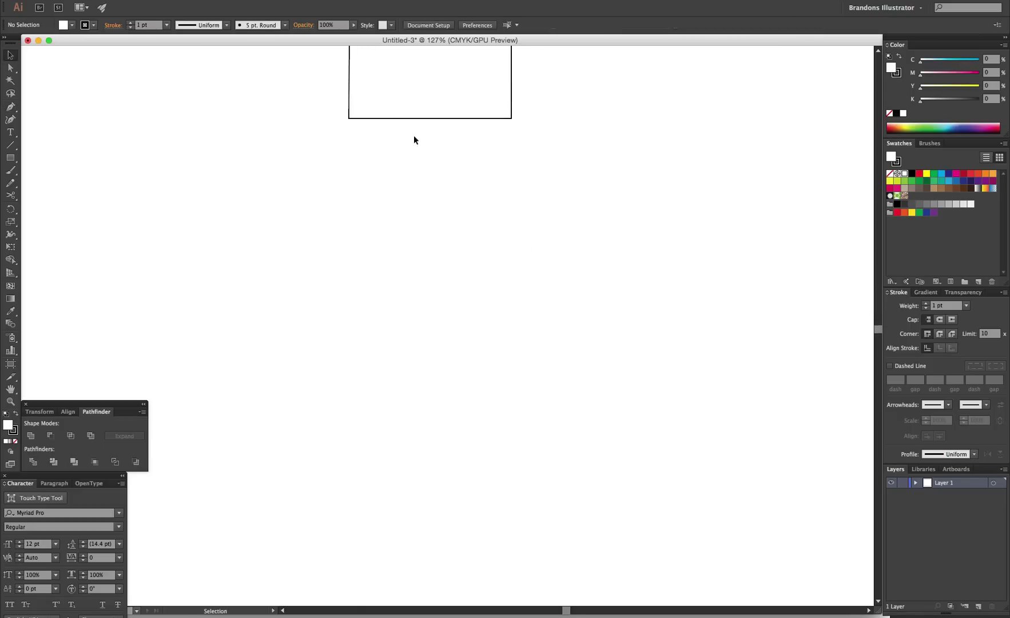
scroll(414, 140, "down", 2)
key("p")
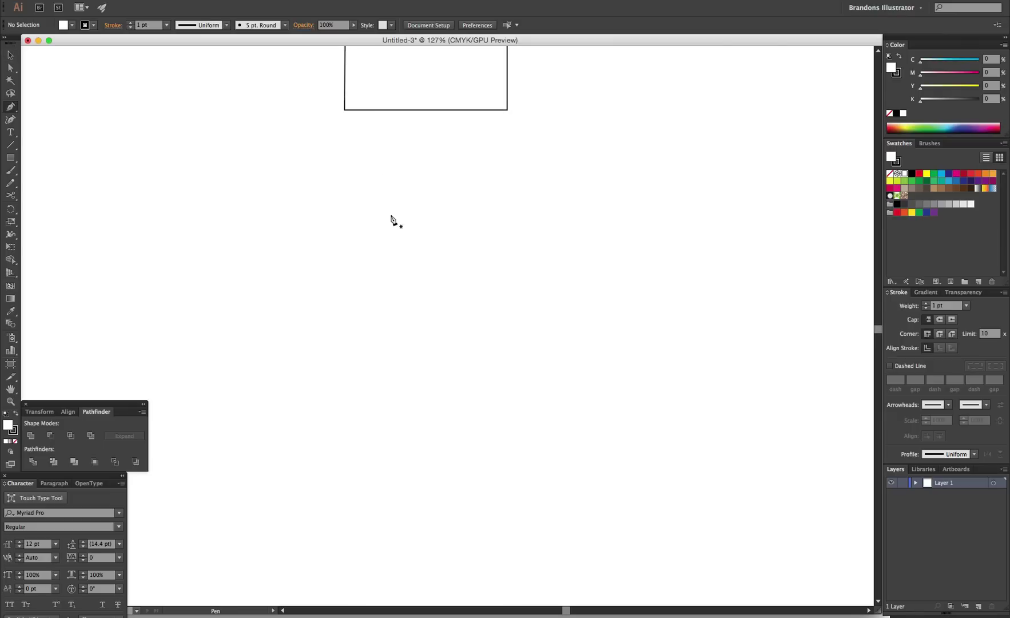
left_click(340, 207)
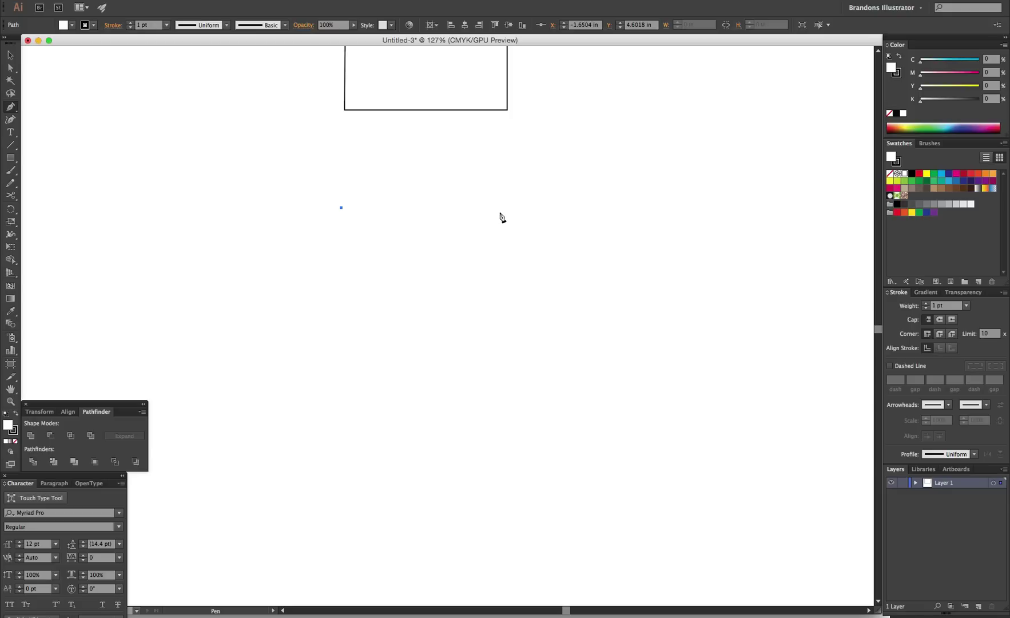
mouse_move(499, 212)
left_mouse_down()
mouse_move(543, 248)
mouse_move(544, 230)
mouse_move(540, 249)
mouse_move(570, 228)
mouse_move(593, 158)
mouse_move(486, 148)
mouse_move(555, 267)
mouse_move(478, 285)
mouse_move(575, 209)
mouse_move(550, 263)
mouse_move(590, 286)
mouse_move(593, 297)
mouse_move(571, 283)
mouse_move(588, 306)
mouse_move(531, 250)
mouse_move(555, 263)
left_mouse_up()
key("super+z")
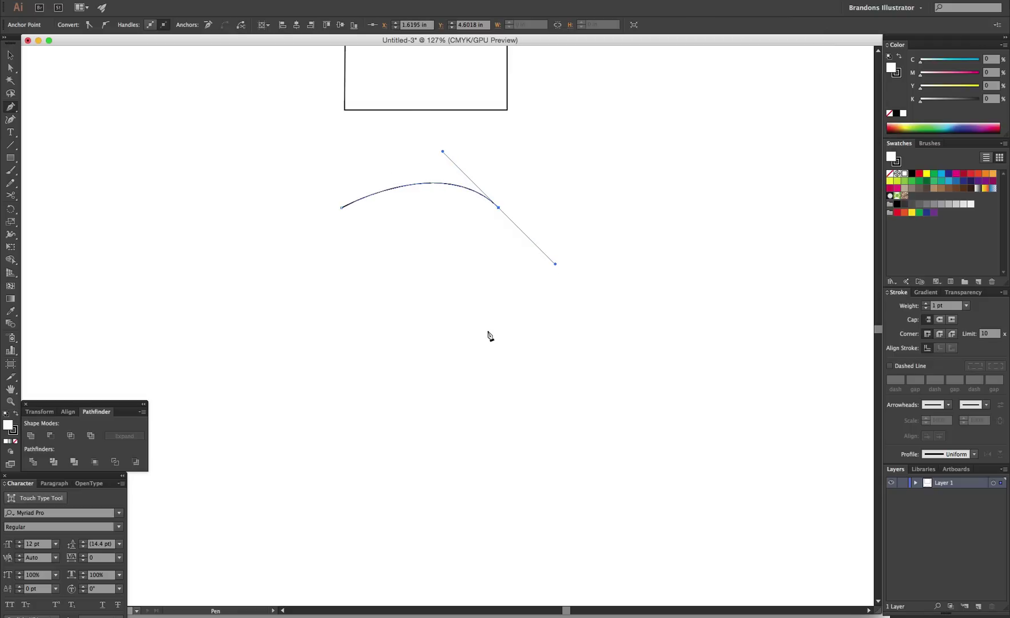
left_click_drag(499, 330, 477, 352)
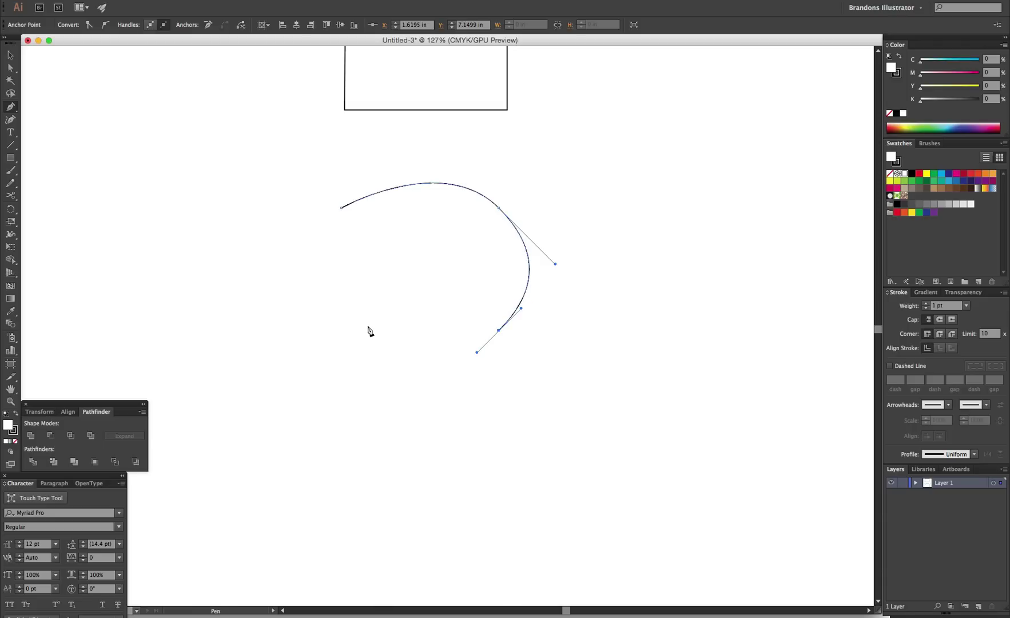
left_click_drag(369, 330, 330, 292)
left_click_drag(341, 208, 378, 168)
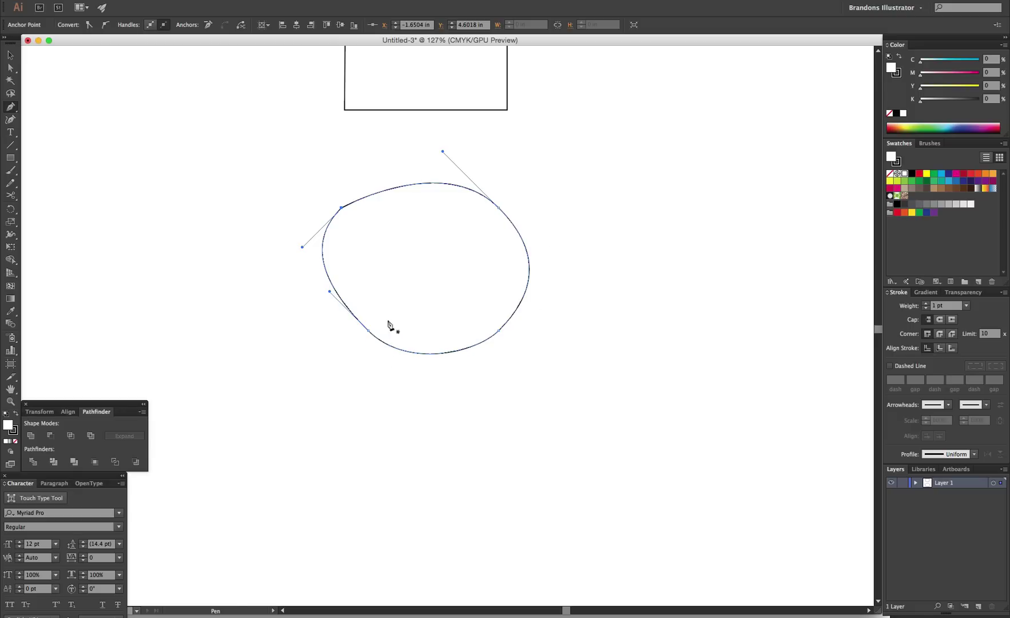
key("super+shift+a")
key("v")
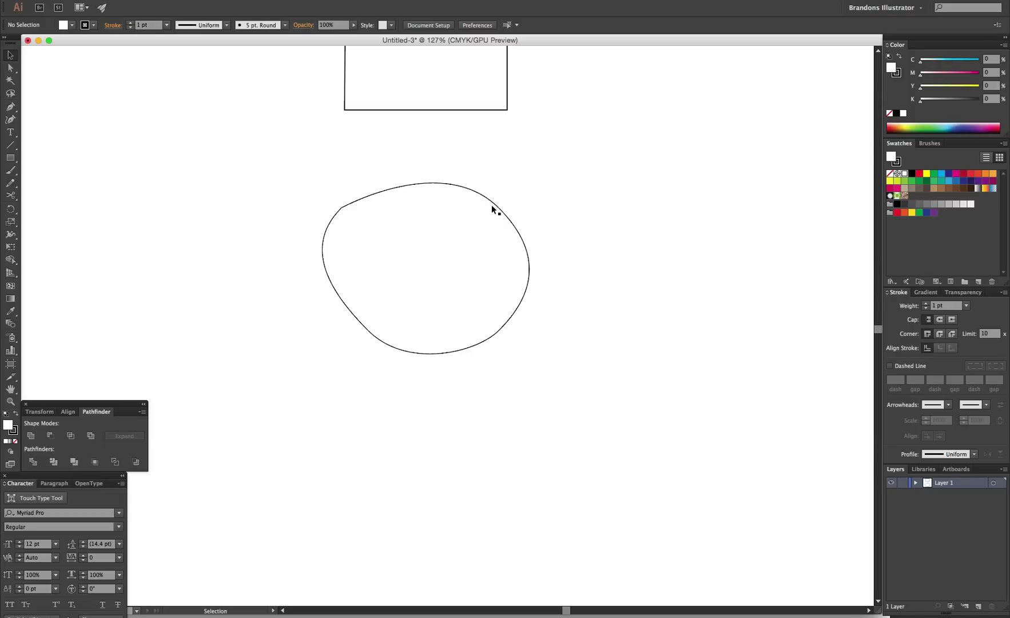
Draw a second closed round Pen shape beside the first using many closely spaced anchors, about 3.83 in wide and 3.56 in high
key("space")
left_click_drag(501, 269, 462, 307)
key("space")
left_click_drag(395, 273, 500, 187)
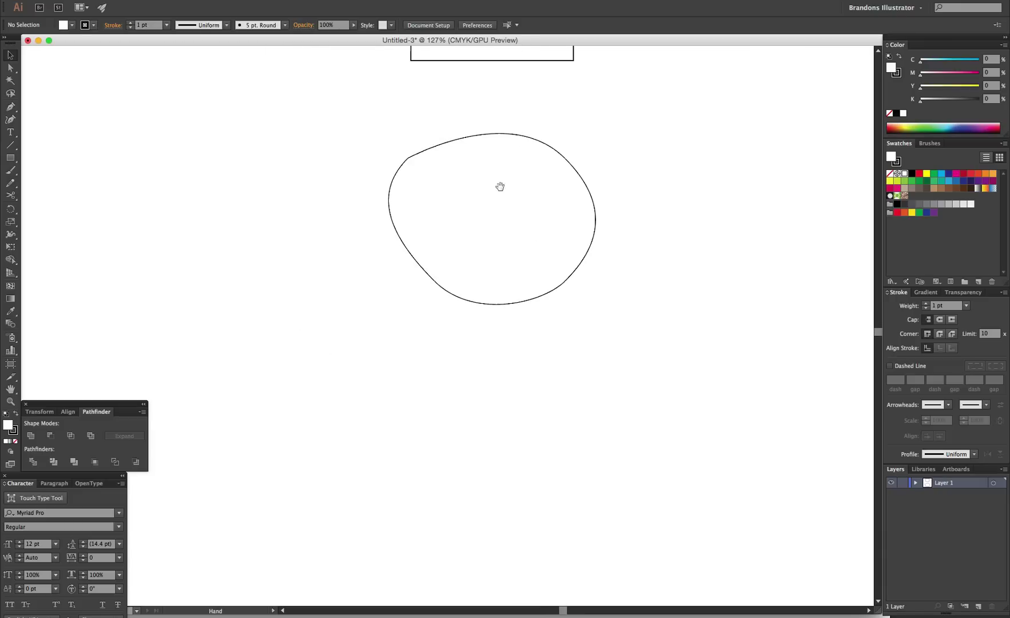
left_click_drag(417, 297, 318, 165)
left_click_drag(425, 319, 450, 300)
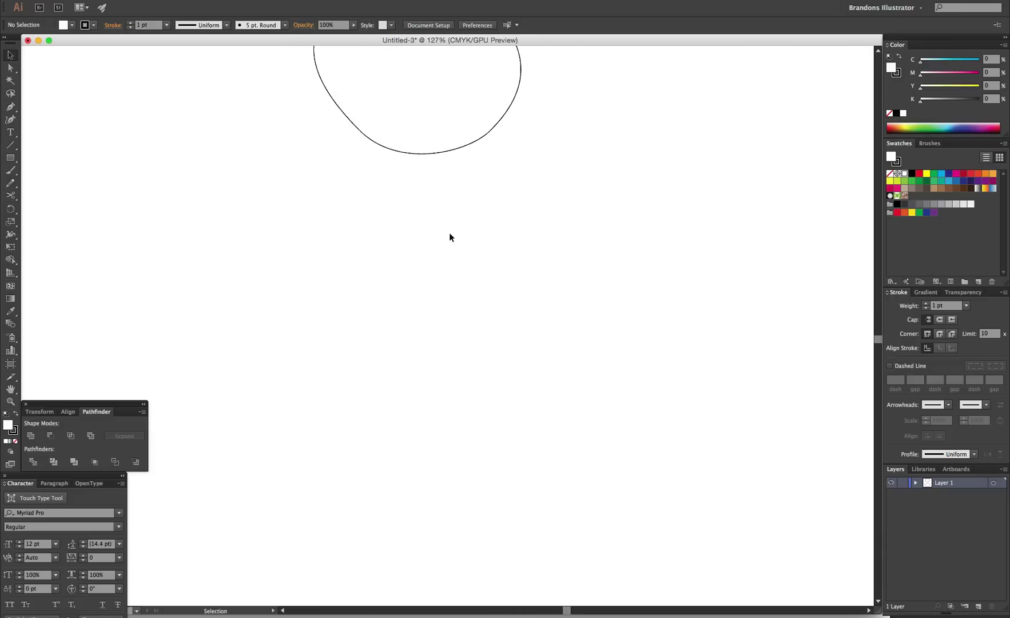
key("space")
left_click_drag(498, 189, 433, 291)
left_click_drag(497, 307, 316, 296)
key("p")
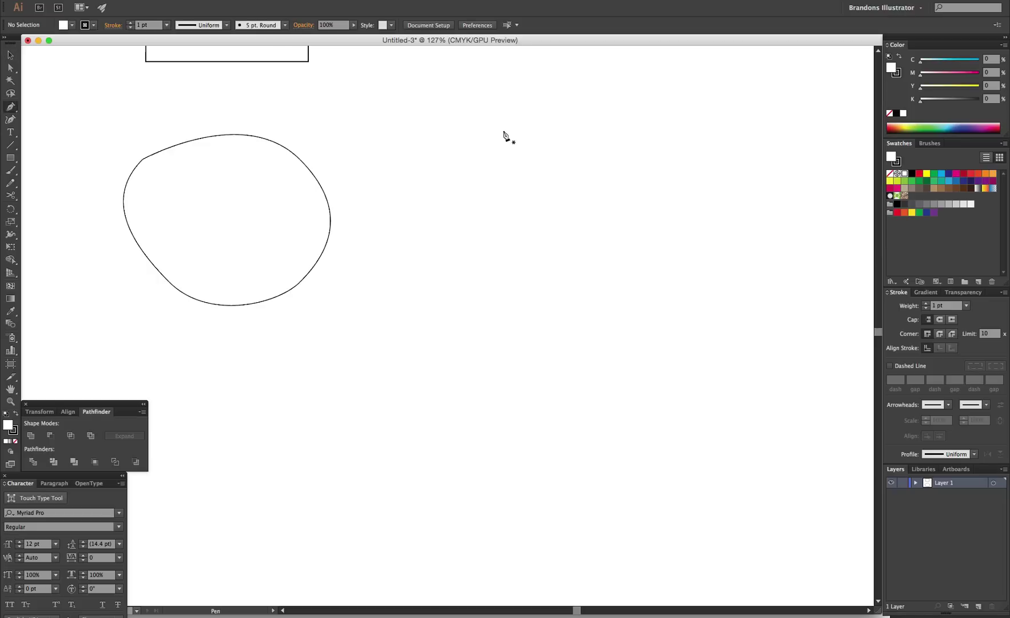
mouse_move(510, 128)
left_mouse_down()
mouse_move(565, 142)
mouse_move(588, 165)
mouse_move(608, 237)
mouse_move(601, 263)
mouse_move(581, 289)
mouse_move(549, 303)
mouse_move(494, 295)
mouse_move(430, 246)
left_mouse_up()
left_click_drag(424, 203, 438, 168)
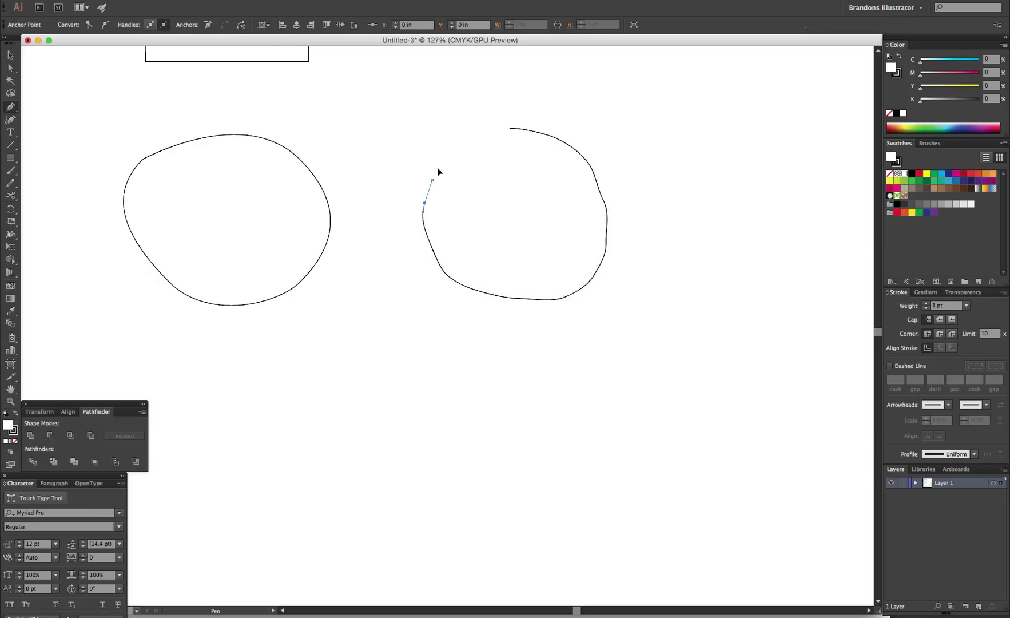
left_click(510, 129)
key("super+shift+a")
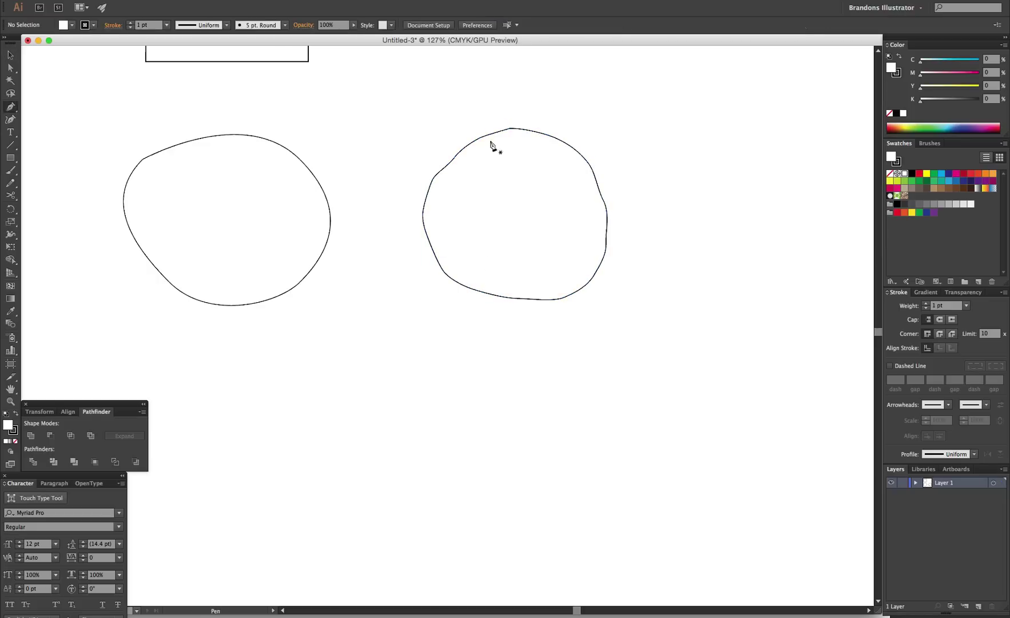
Select the four-anchor shape and the many-anchor shape in turn to compare their anchor points, and leave both deselected
key("v")
left_click(322, 190)
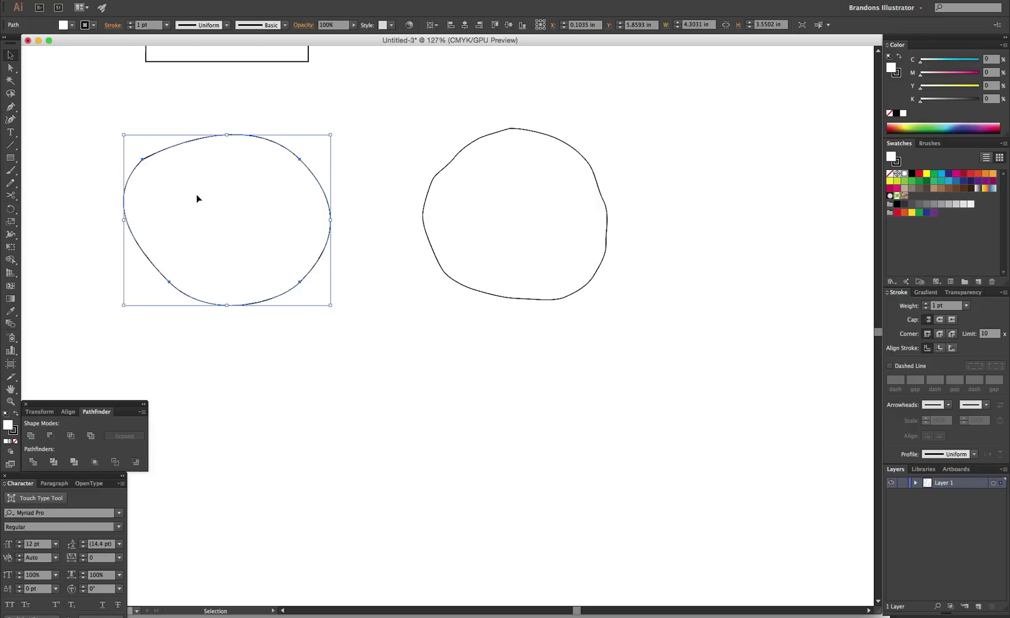
left_click(455, 160)
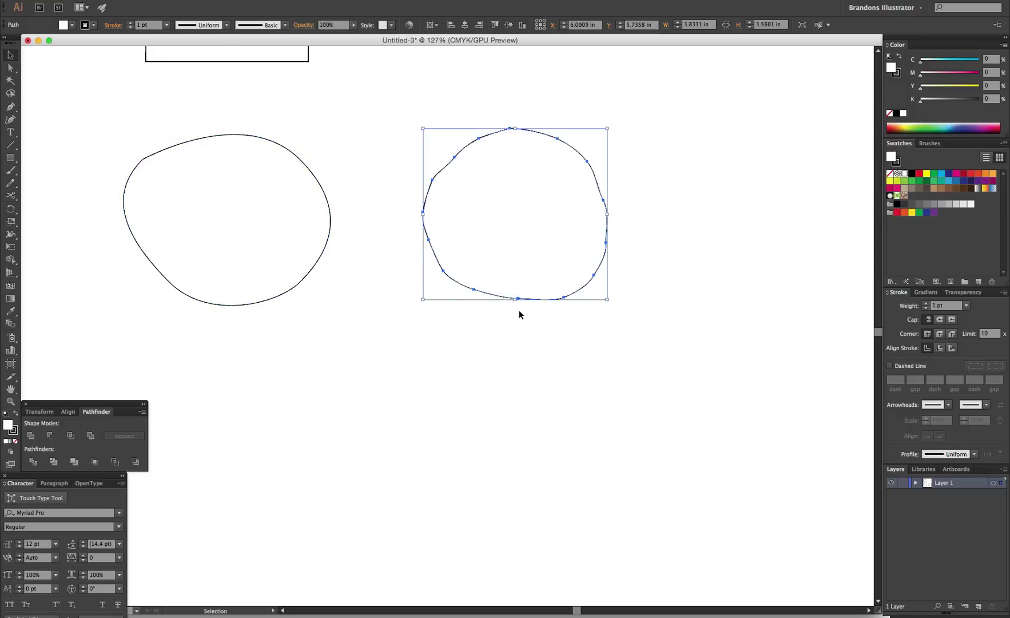
key("super")
left_click(440, 213, "super")
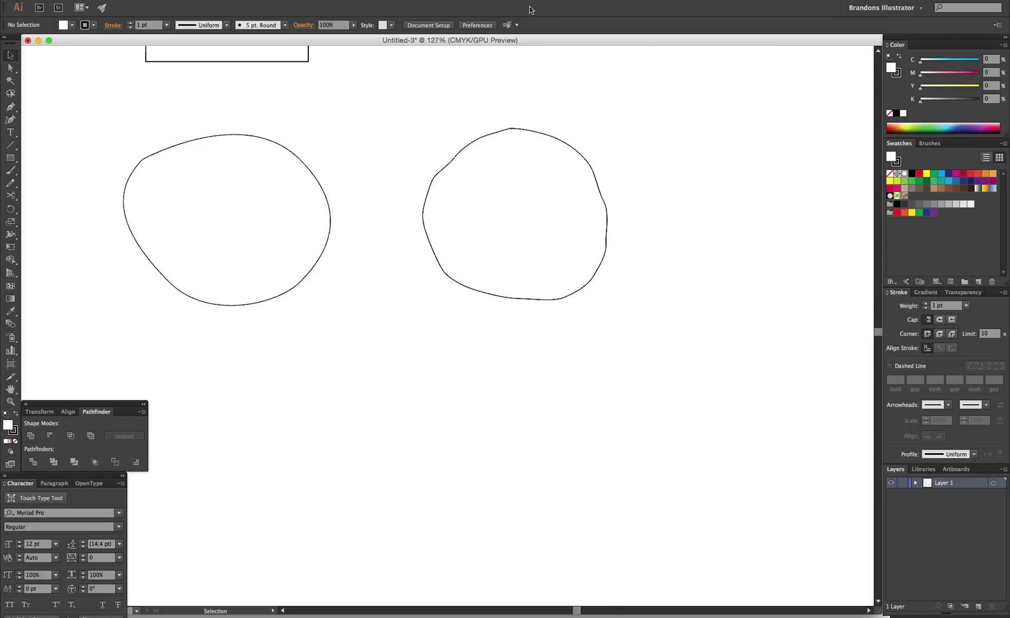
left_click(513, 140)
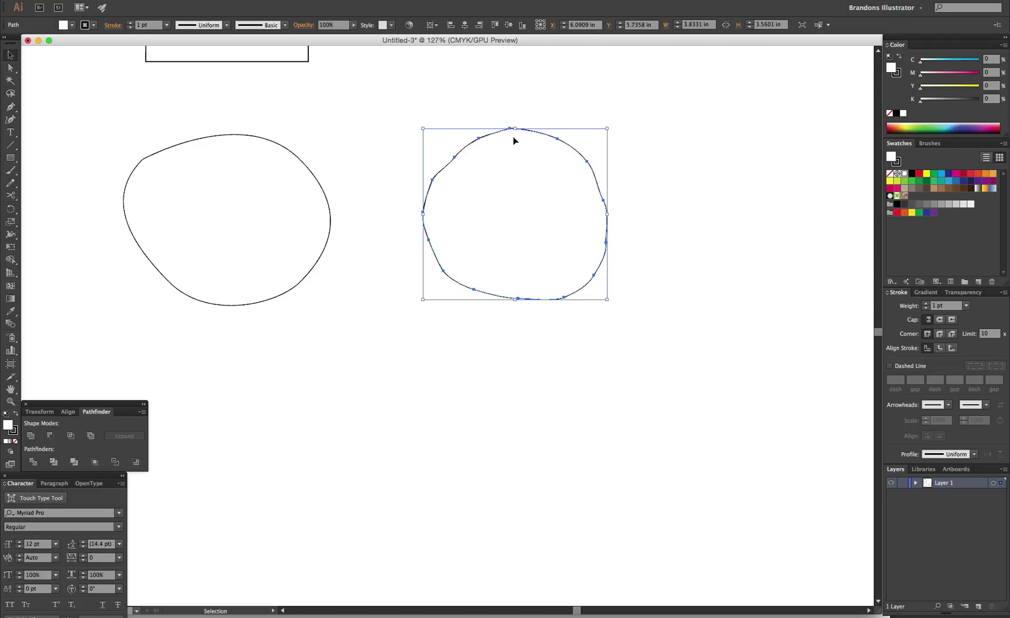
key("super+shift+a")
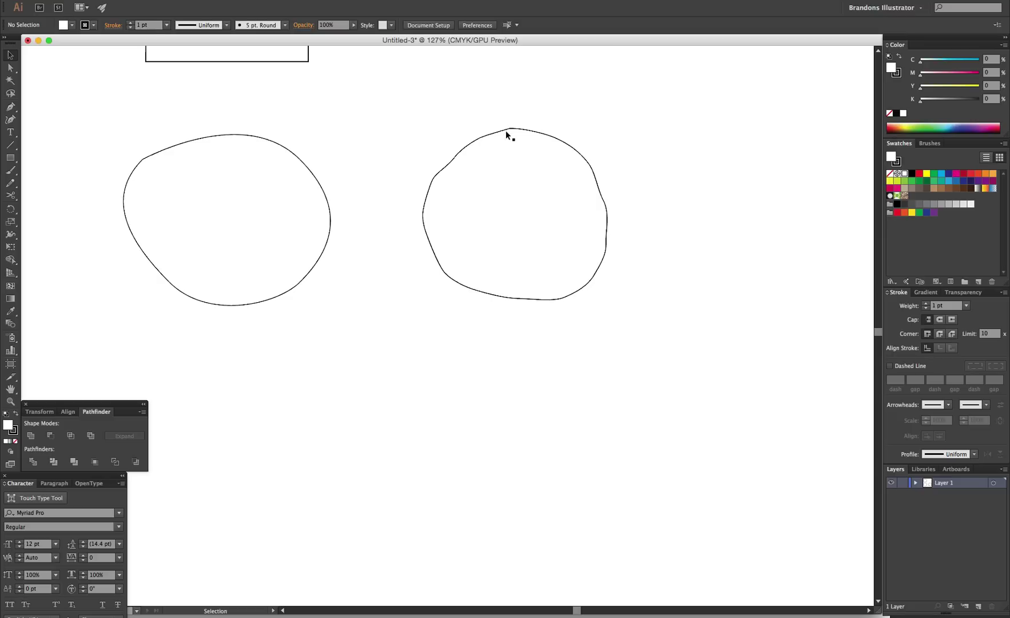
left_click(511, 128)
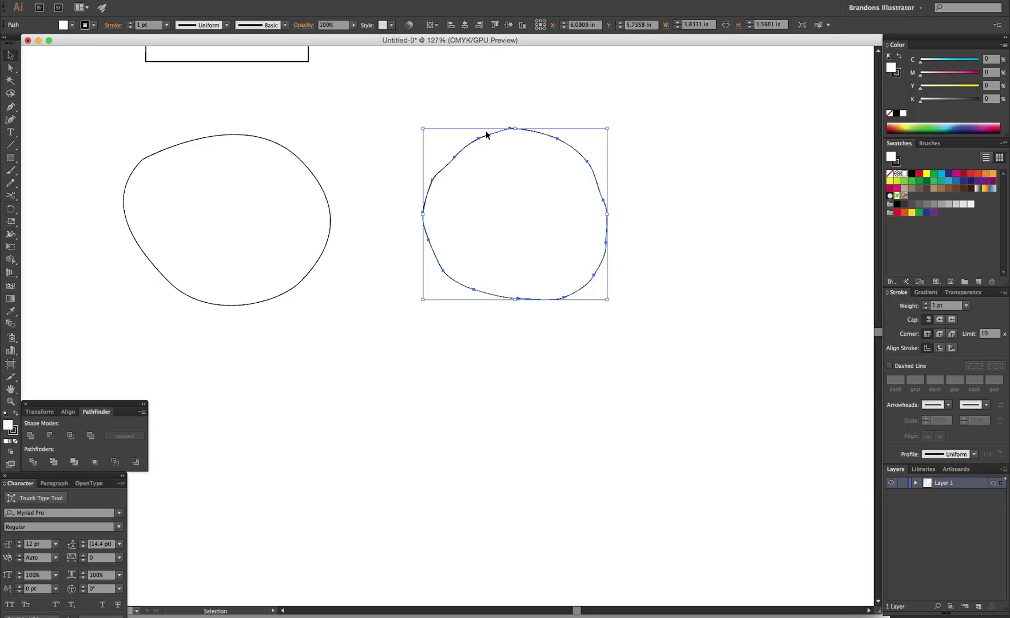
left_click(486, 133)
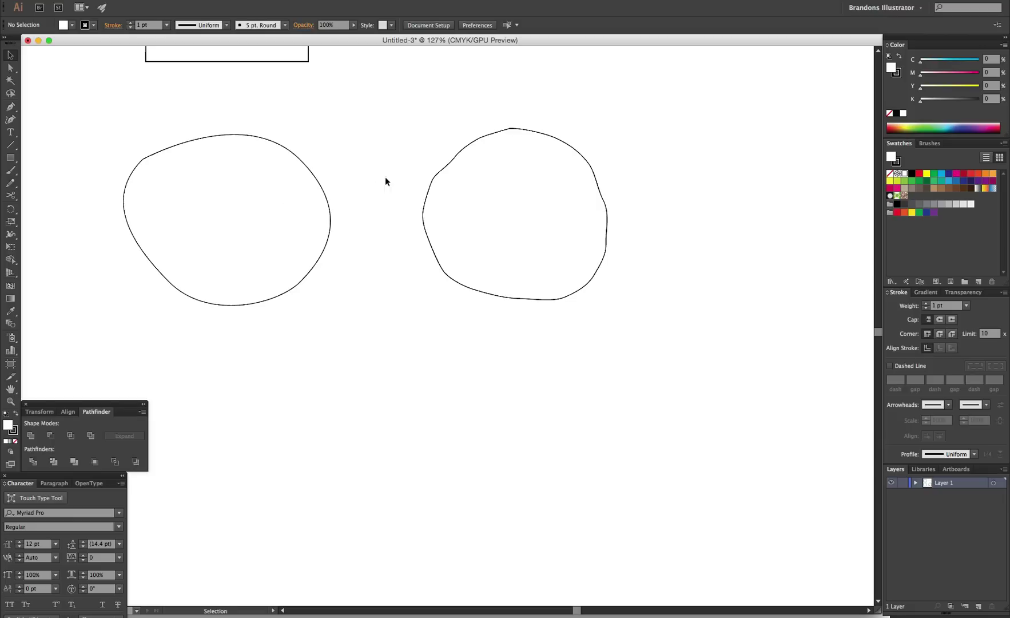
left_click_drag(375, 232, 400, 98)
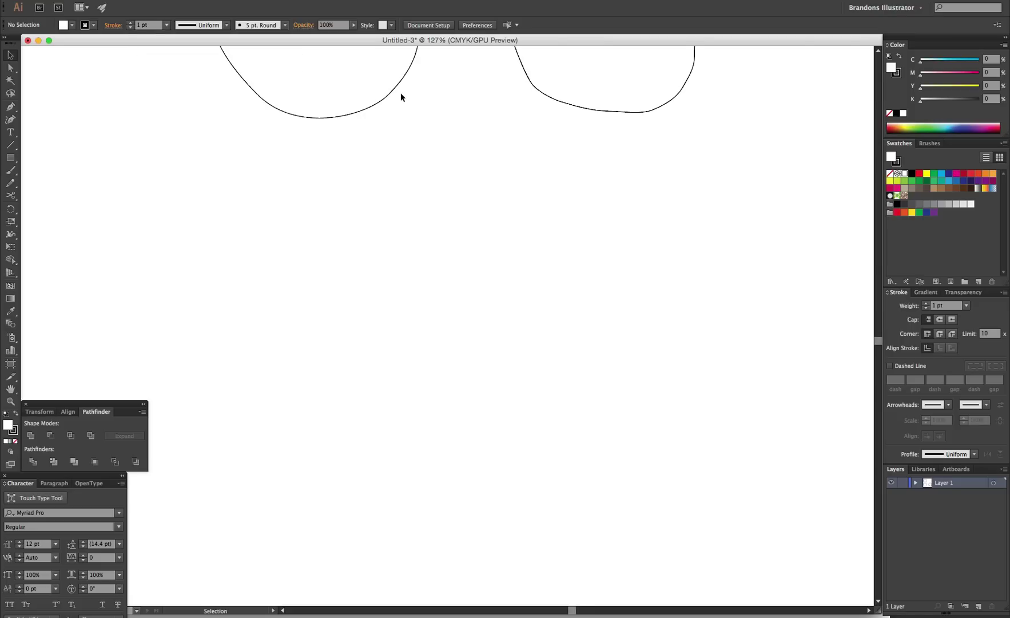
left_click_drag(410, 126, 374, 329)
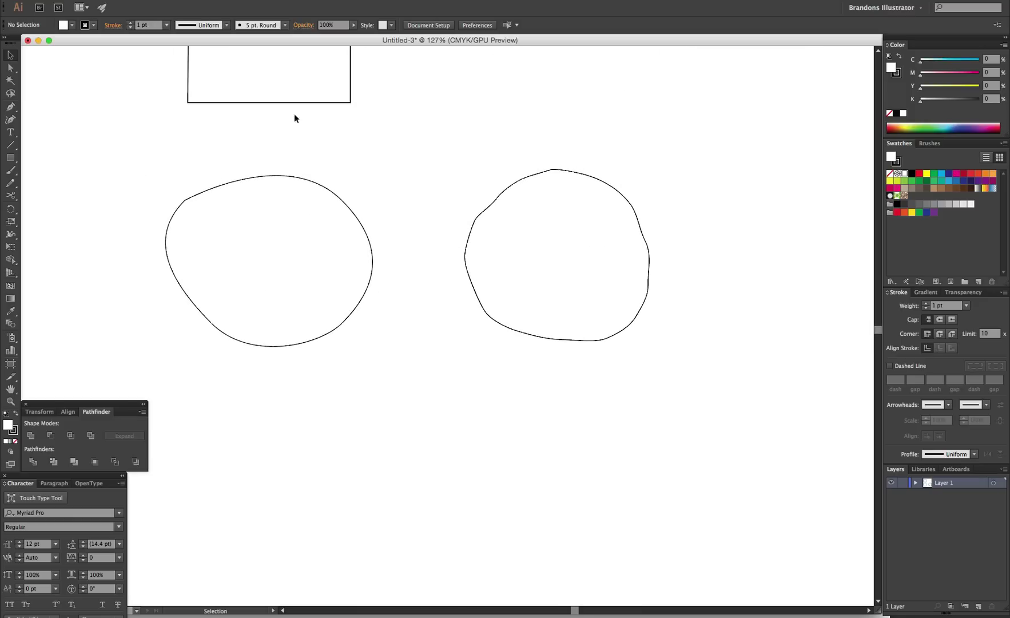
left_click_drag(314, 159, 323, 276)
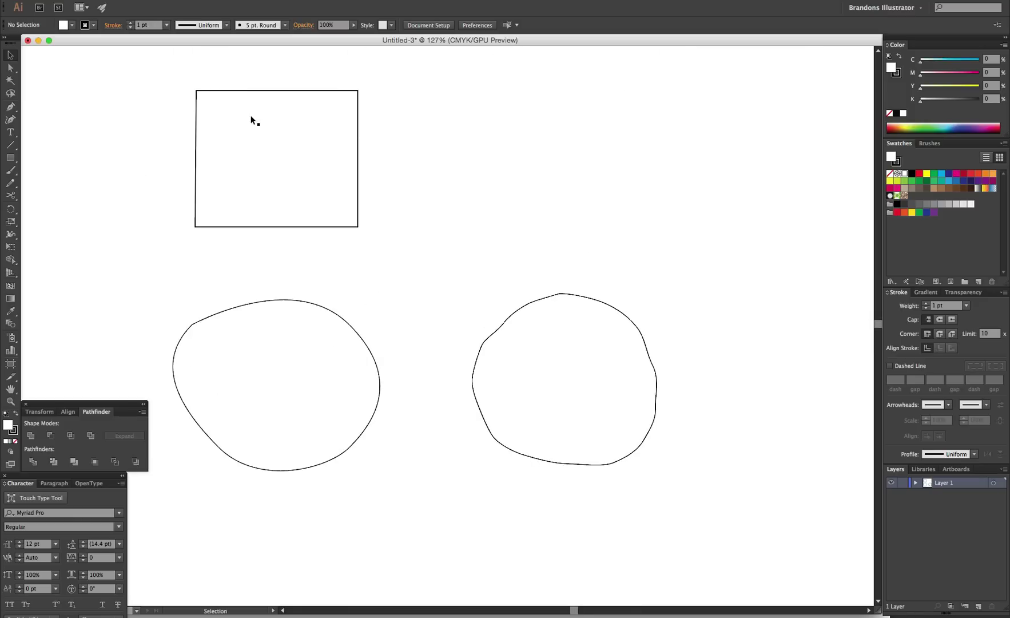
Delete the many-anchor round shape, keeping the rectangle and the four-anchor shape in view
left_click_drag(246, 242, 268, 223)
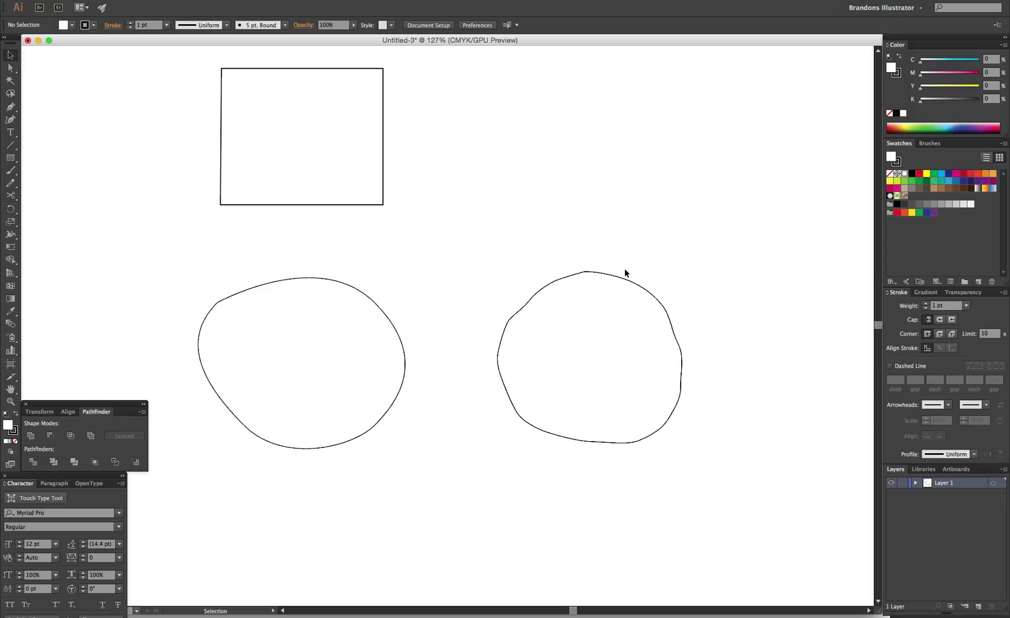
scroll(336, 211, "right", 10)
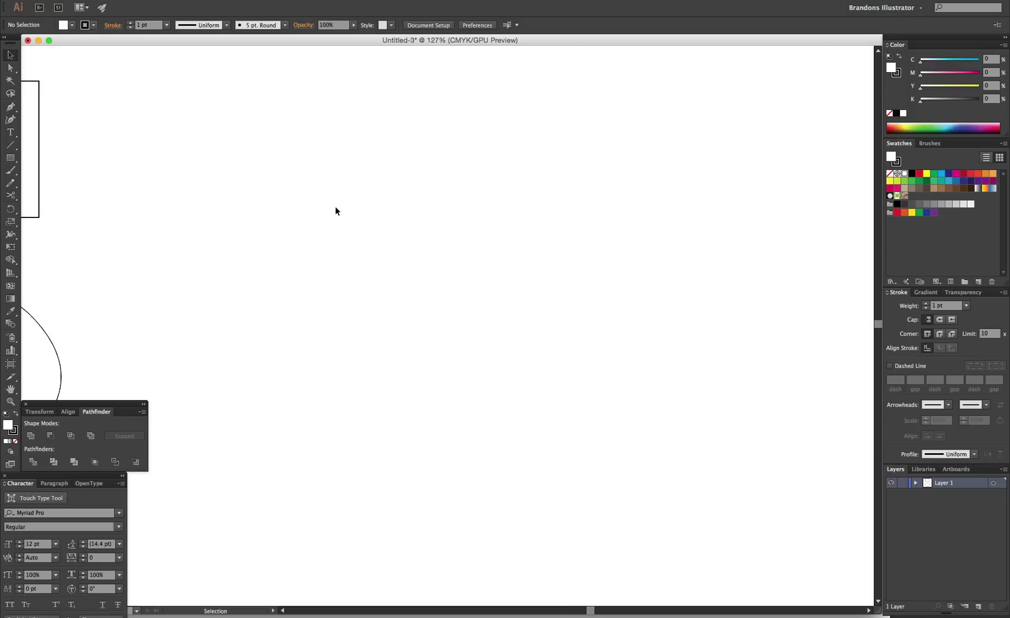
key("space")
left_click_drag(335, 210, 585, 160)
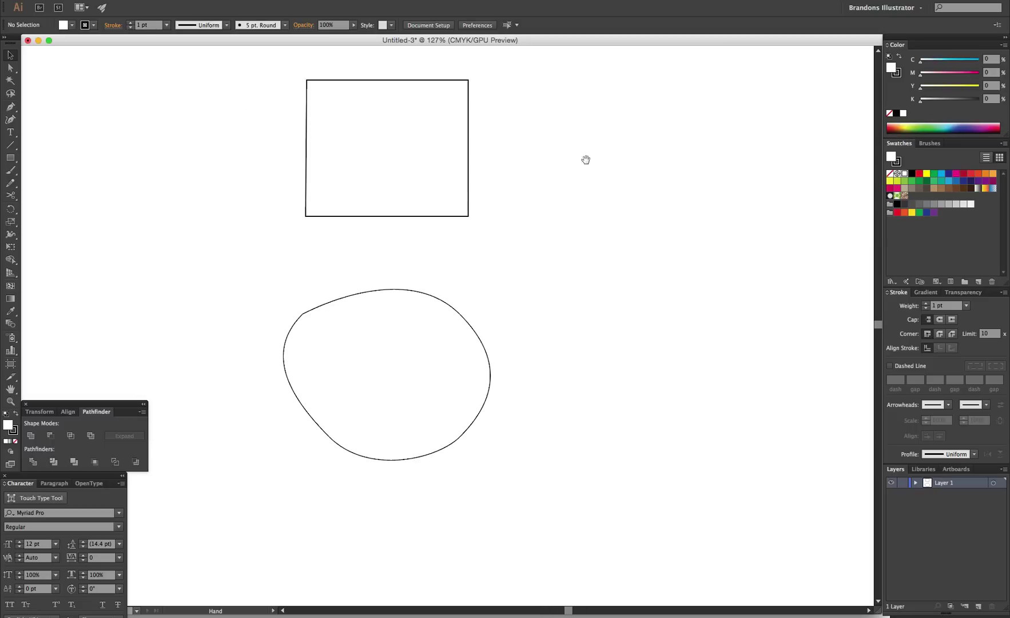
left_click_drag(451, 181, 490, 223)
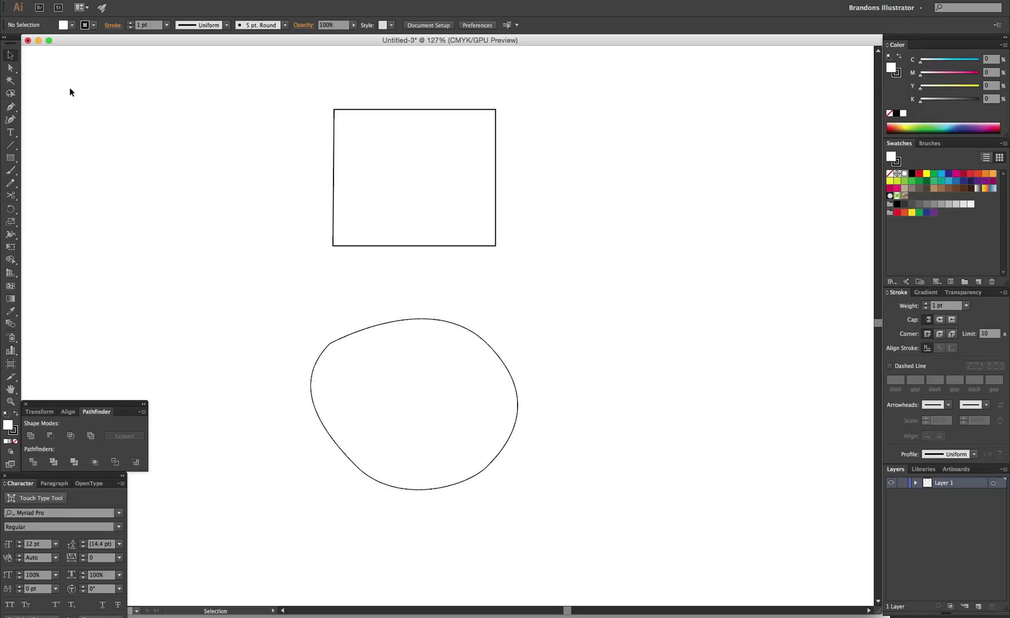
Direct-select the rectangle's upper-left anchor, bottom edge and lower-left anchor in turn to examine its individual points
key("a")
left_click(334, 110)
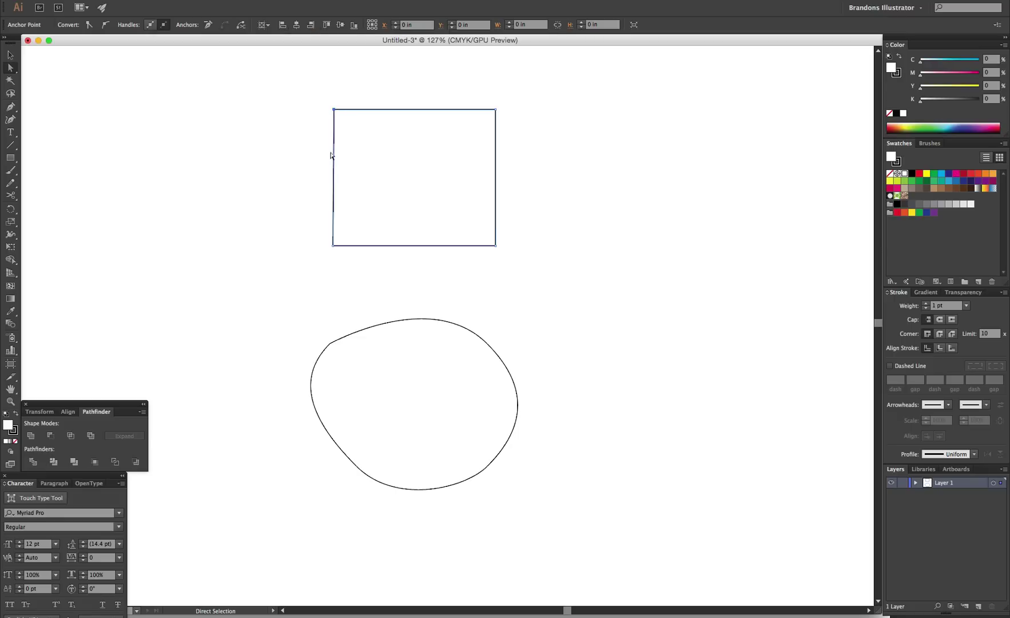
left_click(347, 246)
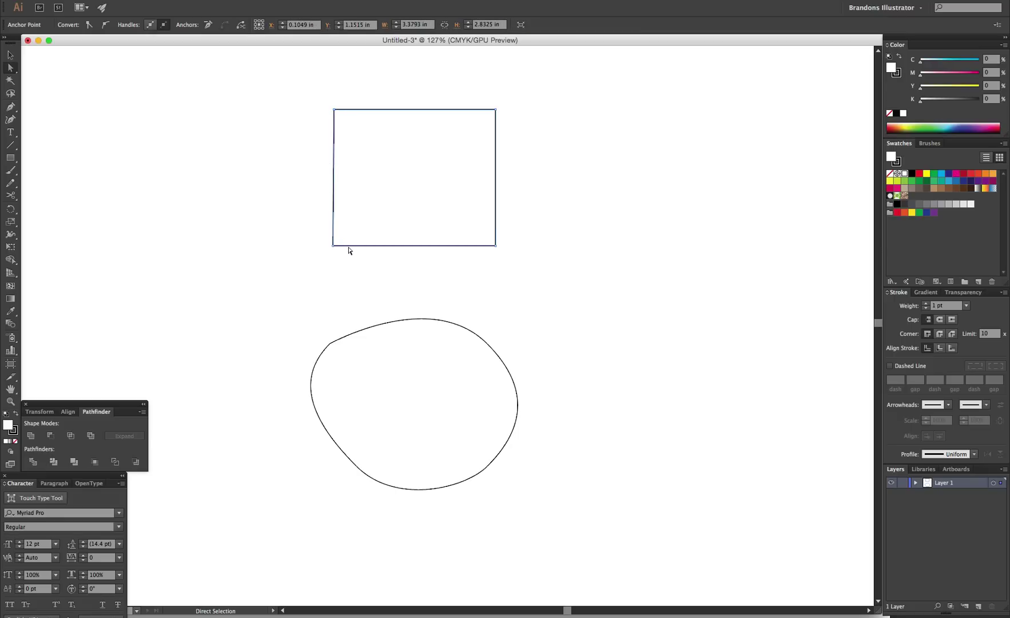
left_click_drag(310, 233, 350, 257)
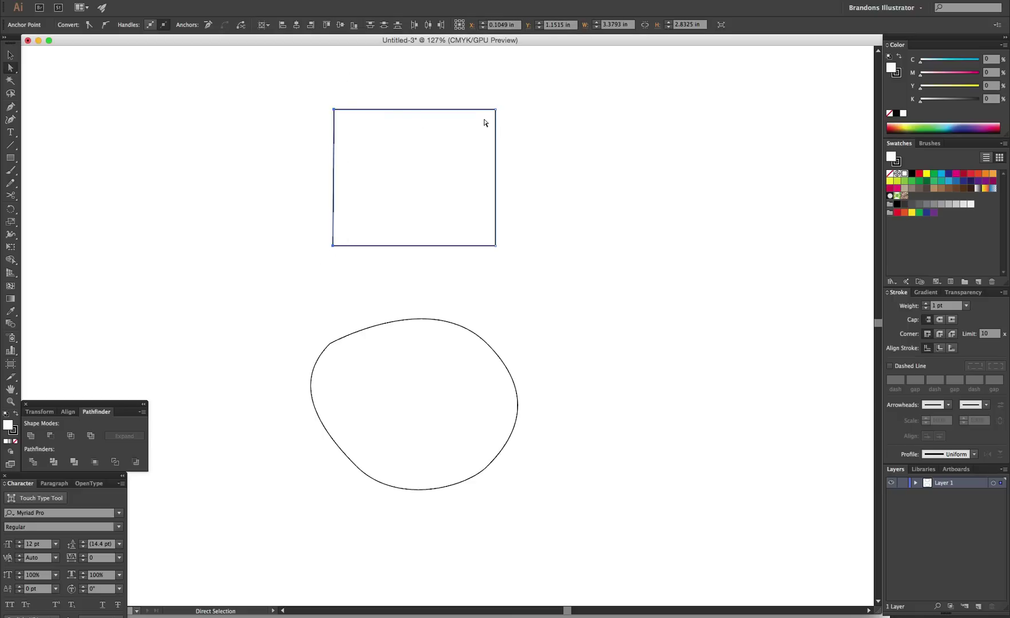
Move the rectangle's upper-left anchor to about X -0.78 in, Y -0.66 in, and shift both right-hand anchors to form a triangle-like outline
left_click_drag(320, 99, 366, 91)
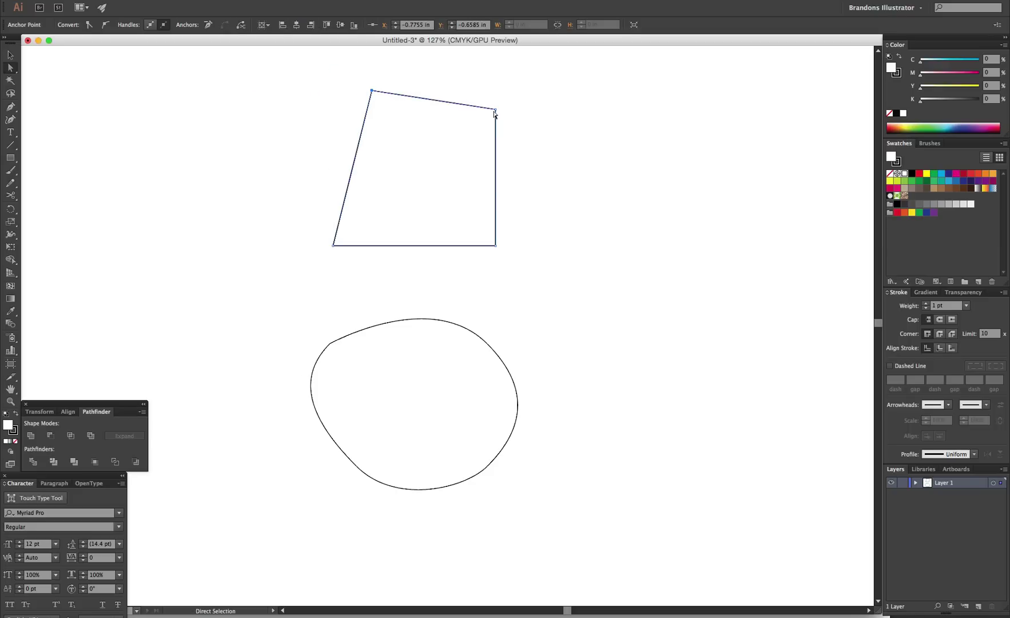
left_click_drag(495, 109, 452, 188)
left_click_drag(496, 247, 533, 219)
Move the round shape's upper-right anchor outward to about X 2.01 in, Y 4.26 in
scroll(359, 199, "down", 5)
scroll(359, 198, "right", 1)
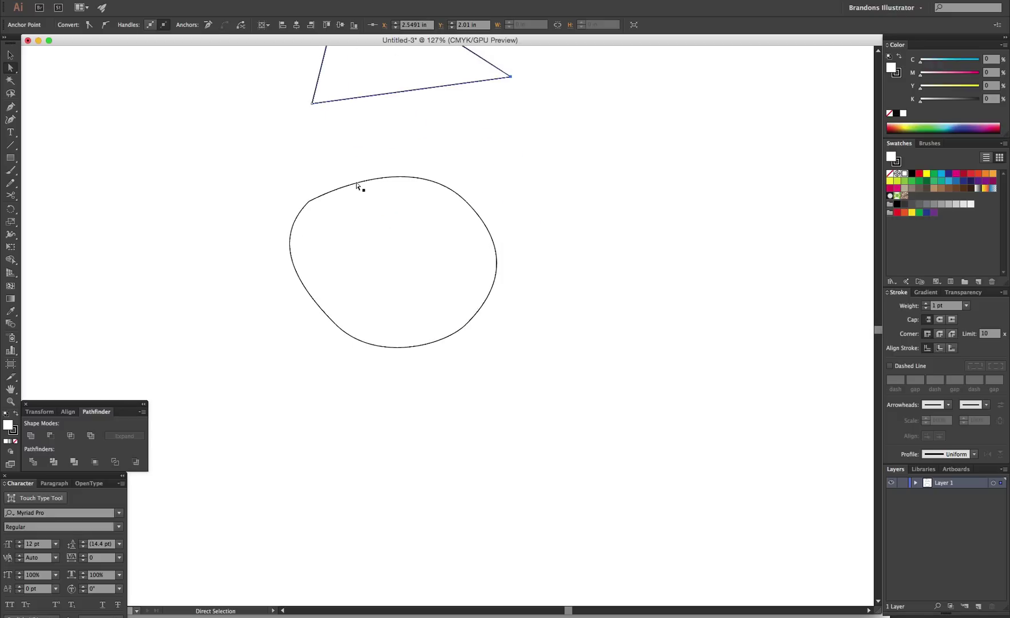
left_click(357, 184)
left_click_drag(466, 201, 484, 184)
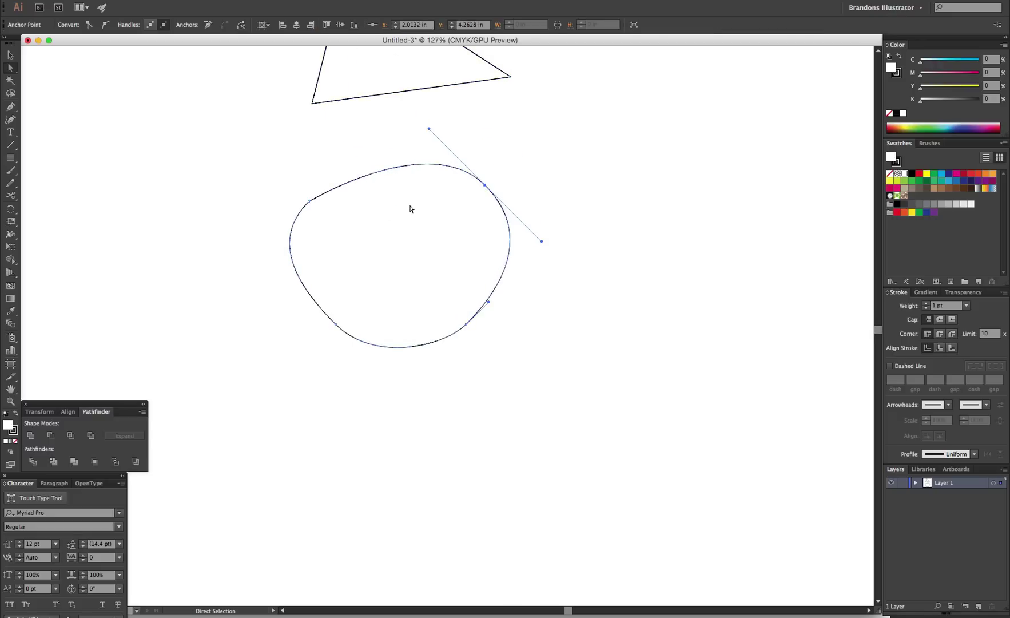
Reshape the round shape's top curve, moving its upper-left anchor to about X -1.50 in, Y 4.41 in and shortening the upper-right anchor's handle
left_click(406, 166)
left_click_drag(404, 167, 416, 142)
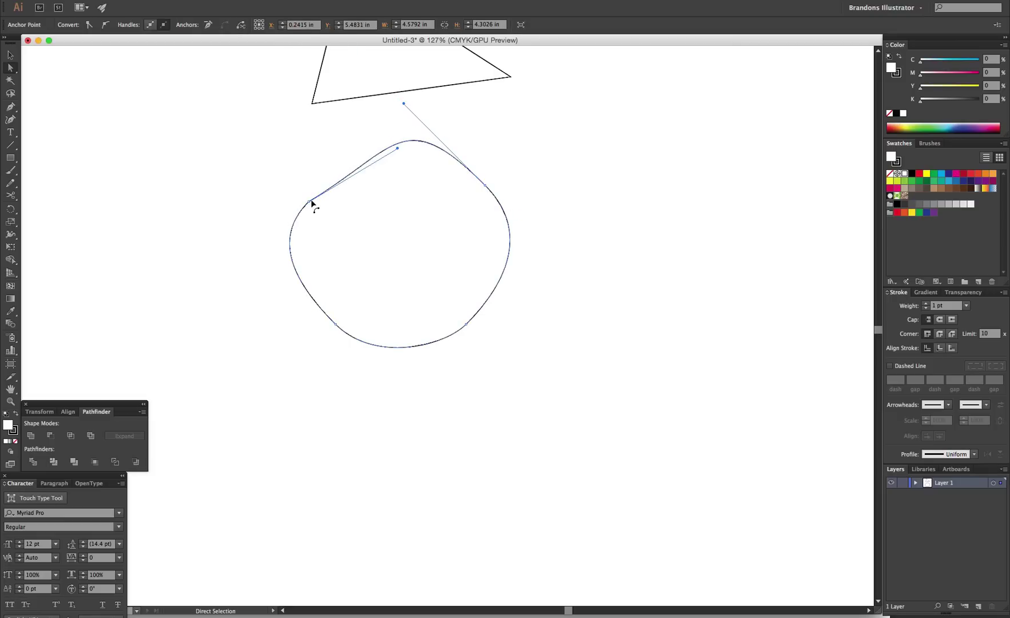
mouse_move(312, 204)
left_mouse_down()
mouse_move(313, 172)
mouse_move(320, 195)
left_mouse_up()
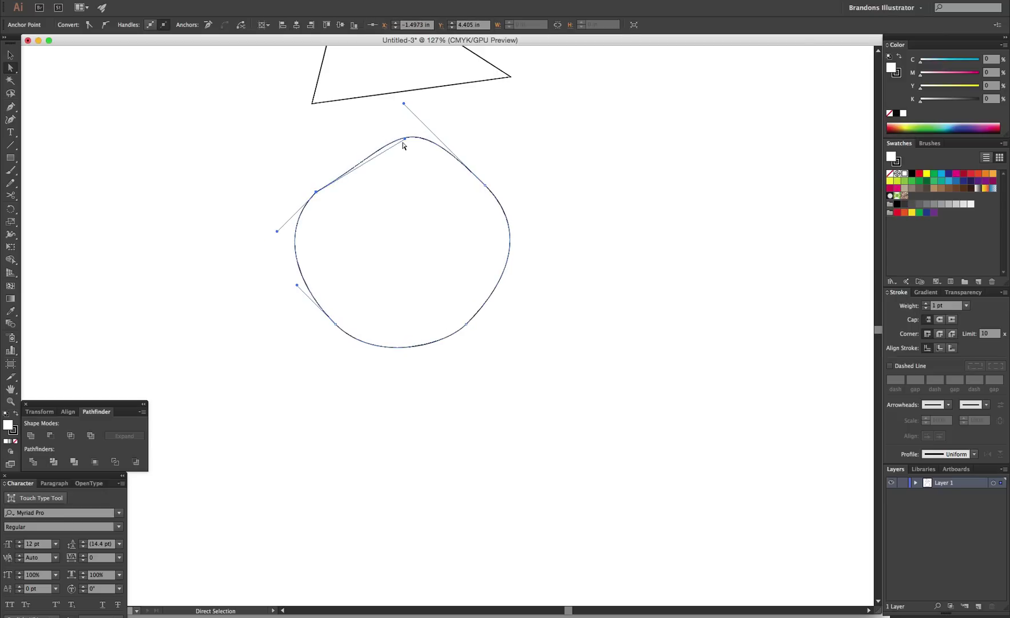
left_click_drag(403, 106, 448, 140)
Reposition the corner anchors of the triangle-like shape outward into a large irregular quadrilateral and leave it deselected
left_click(359, 213)
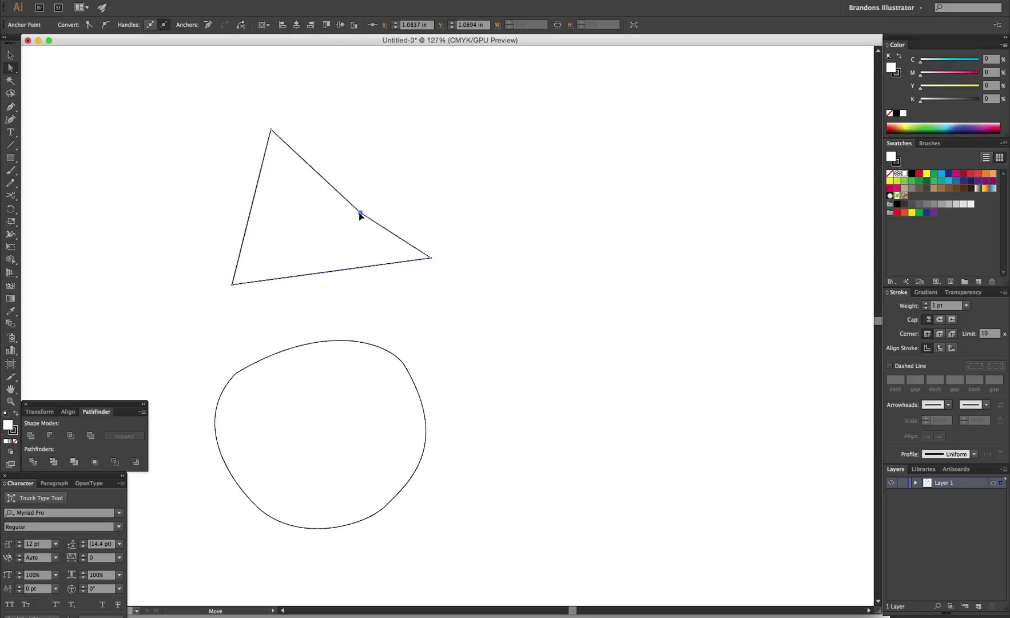
left_click_drag(360, 215, 426, 137)
left_click(432, 247)
left_click_drag(383, 225, 383, 224)
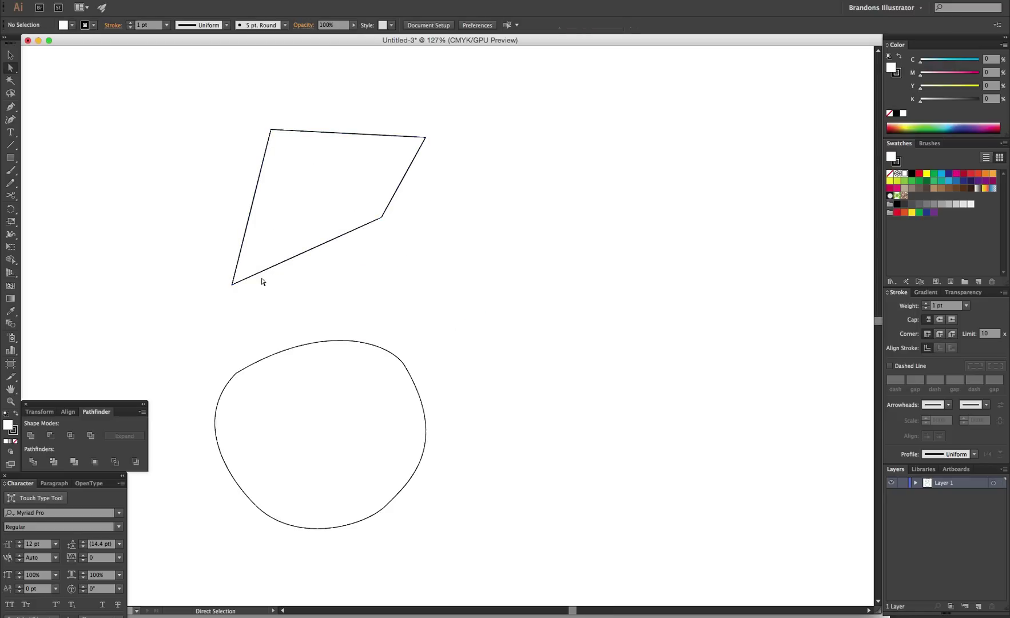
left_click_drag(233, 285, 290, 219)
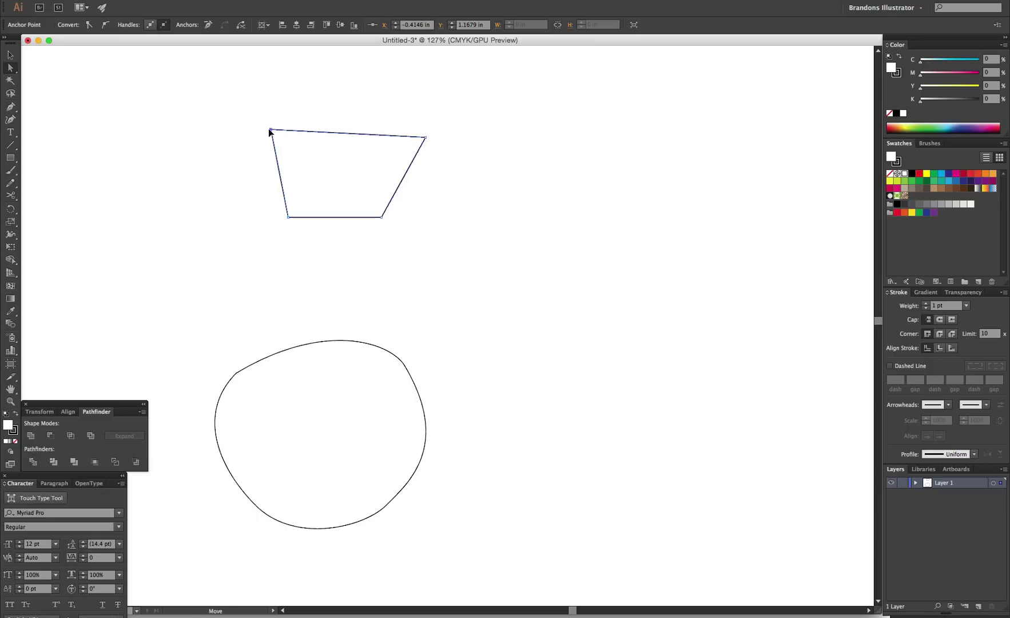
left_click_drag(272, 131, 217, 87)
left_click_drag(289, 217, 228, 263)
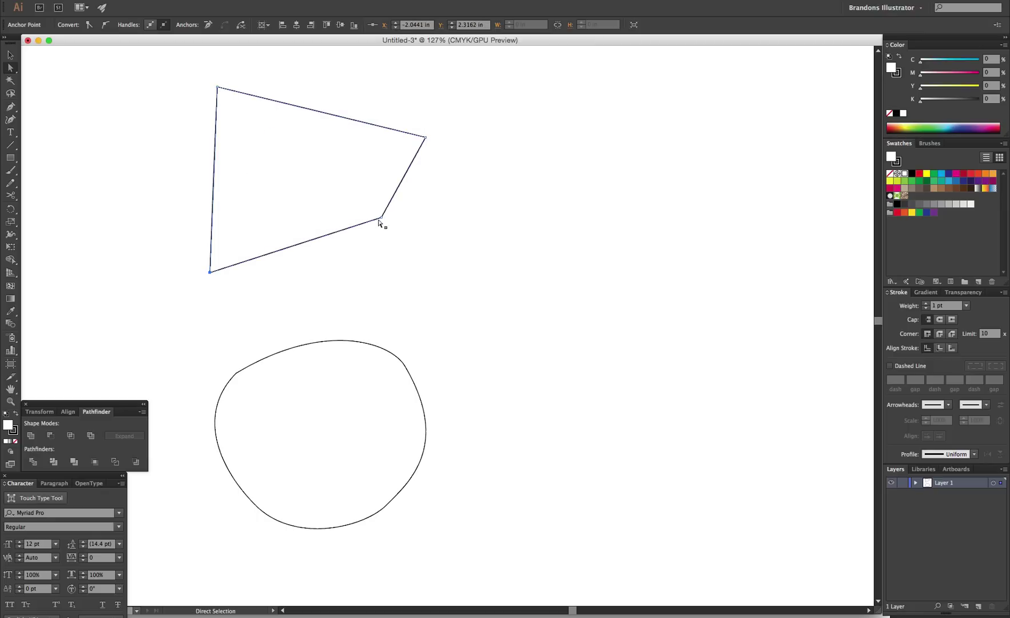
left_click_drag(383, 217, 425, 294)
left_click(276, 185)
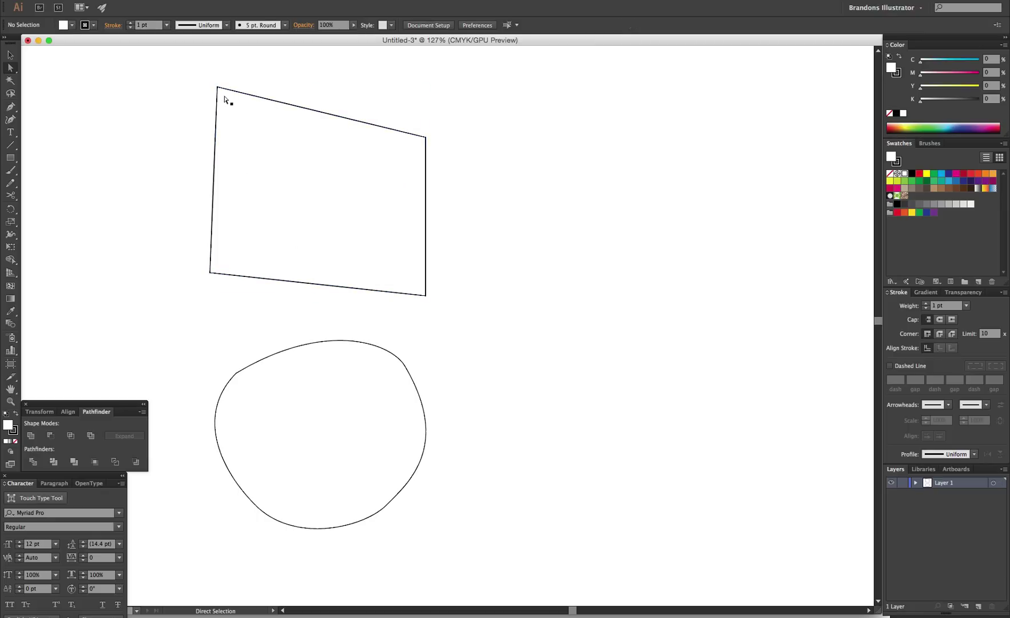
Using Direct Selection temporarily from the Pen tool, move the quadrilateral's two left corner anchors inward, the upper one to about X -1.73 in, Y -1.26 in
key("p")
key("super")
left_click_drag(165, 74, 261, 322)
left_click_drag(209, 269, 232, 303)
left_click_drag(171, 74, 214, 282)
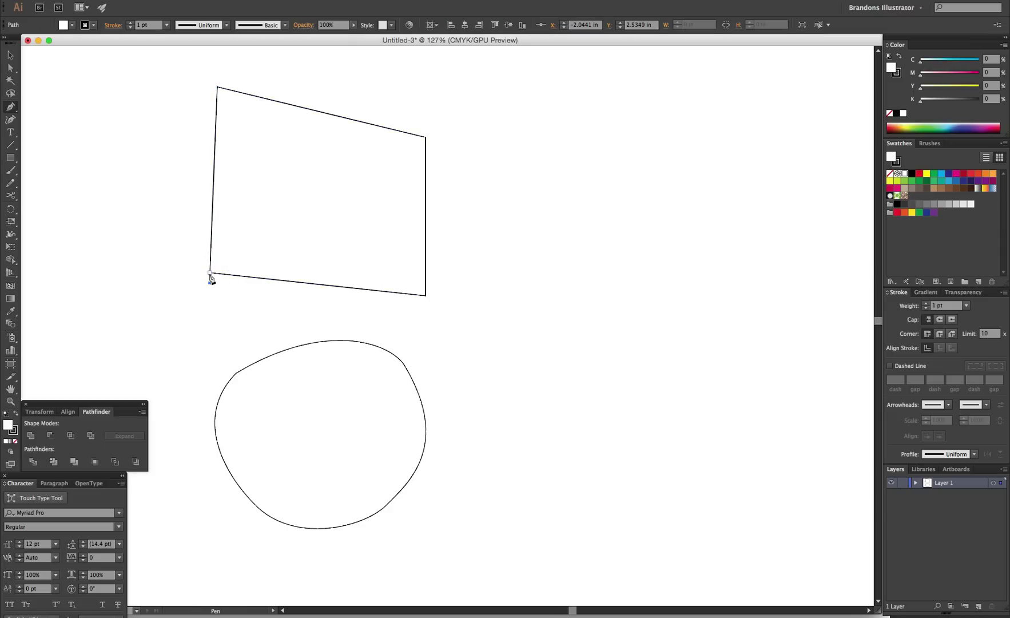
key("super+z")
left_click(204, 283, "super")
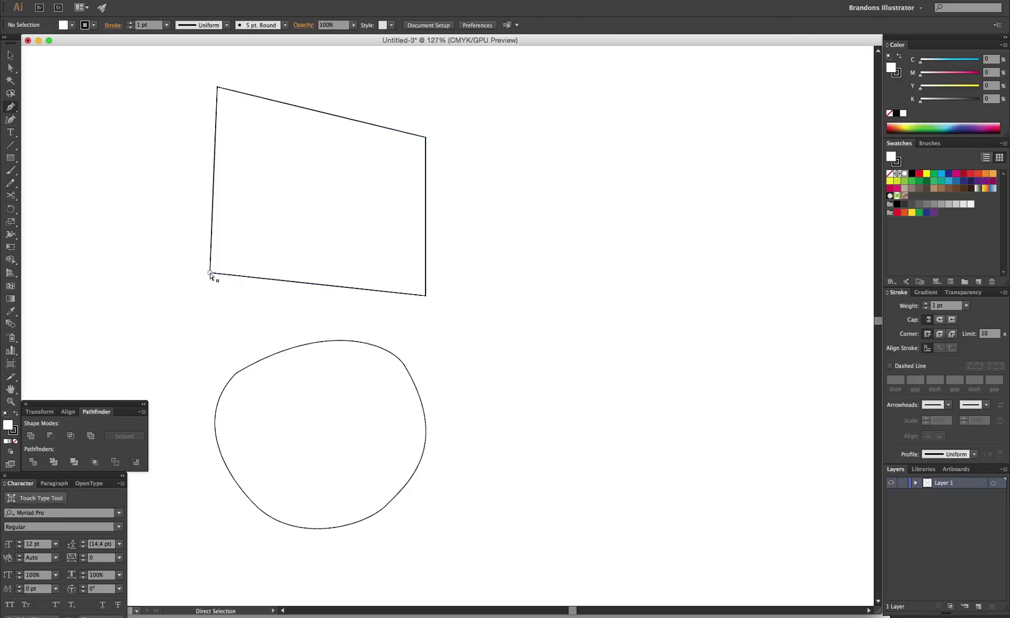
left_click_drag(209, 274, 231, 299)
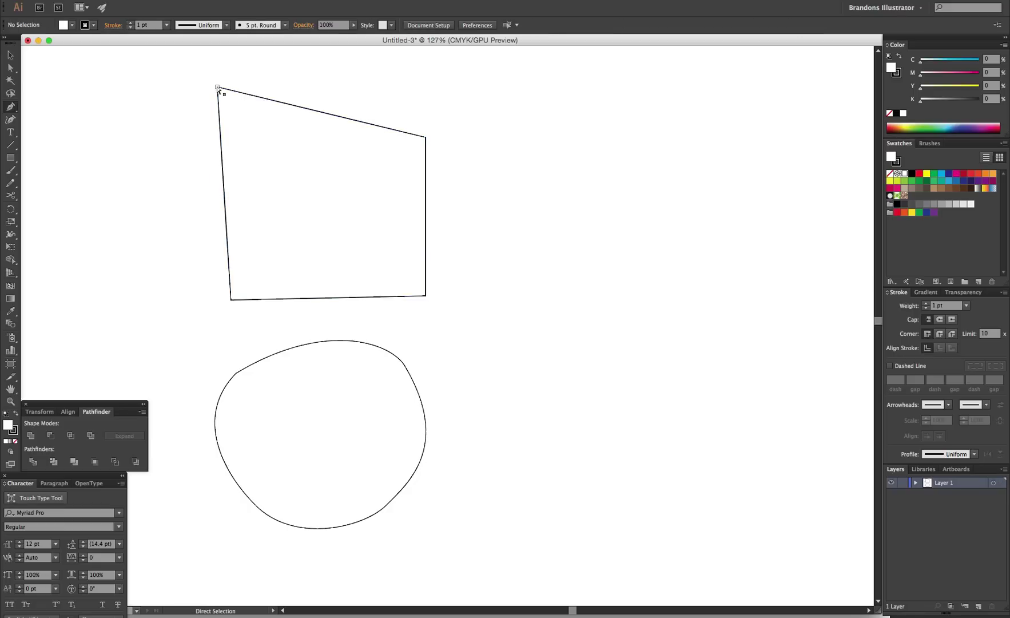
mouse_move(217, 88)
left_mouse_down()
mouse_move(259, 97)
mouse_move(241, 72)
mouse_move(223, 82)
mouse_move(225, 101)
left_mouse_up()
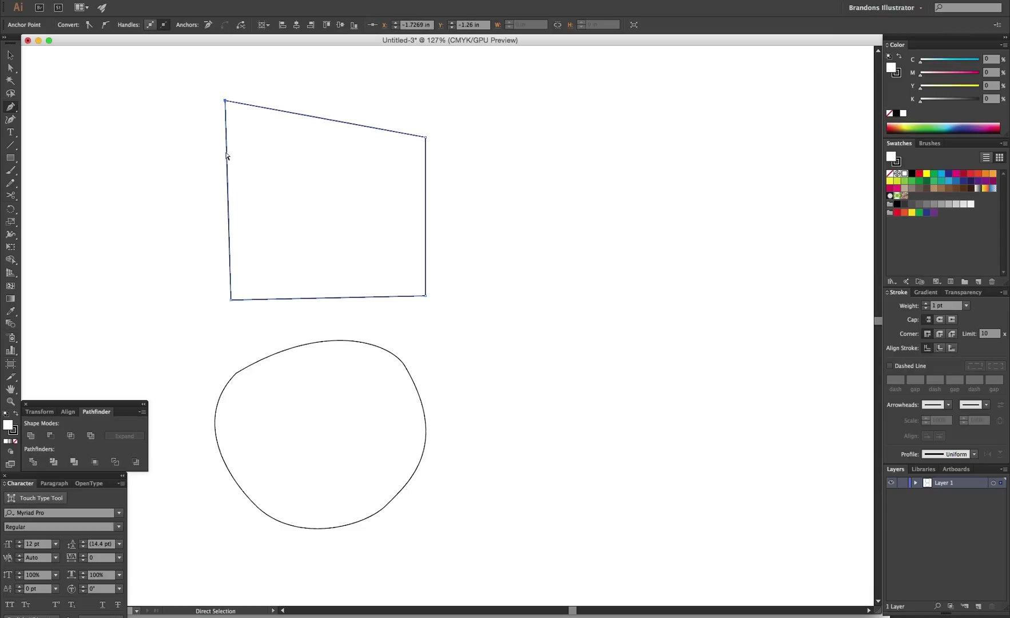
Add one anchor point with the Pen tool near the middle of each of the quadrilateral's four sides
key("p")
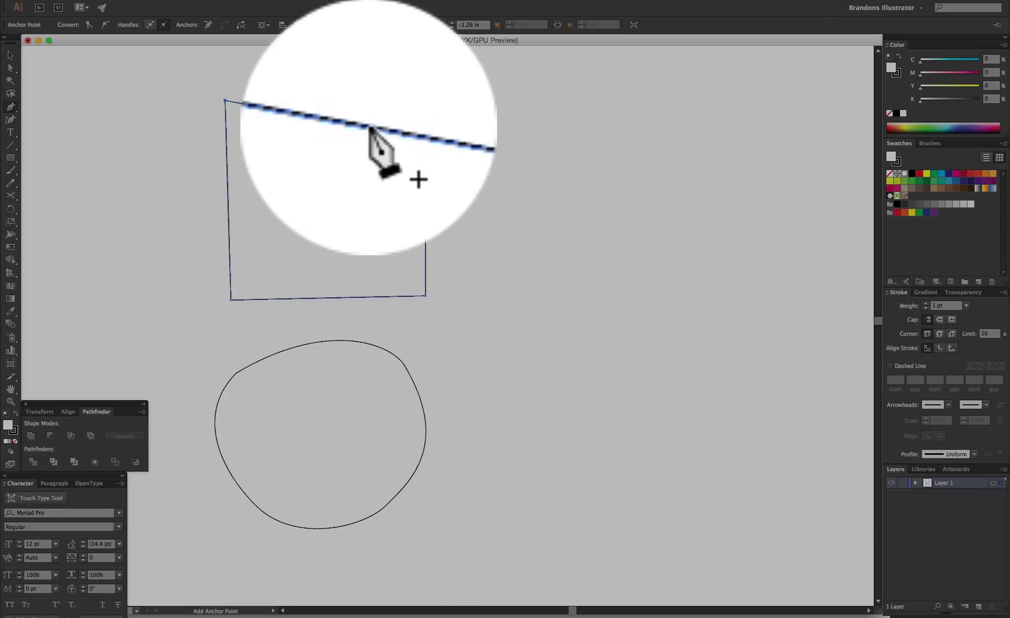
left_click(355, 124)
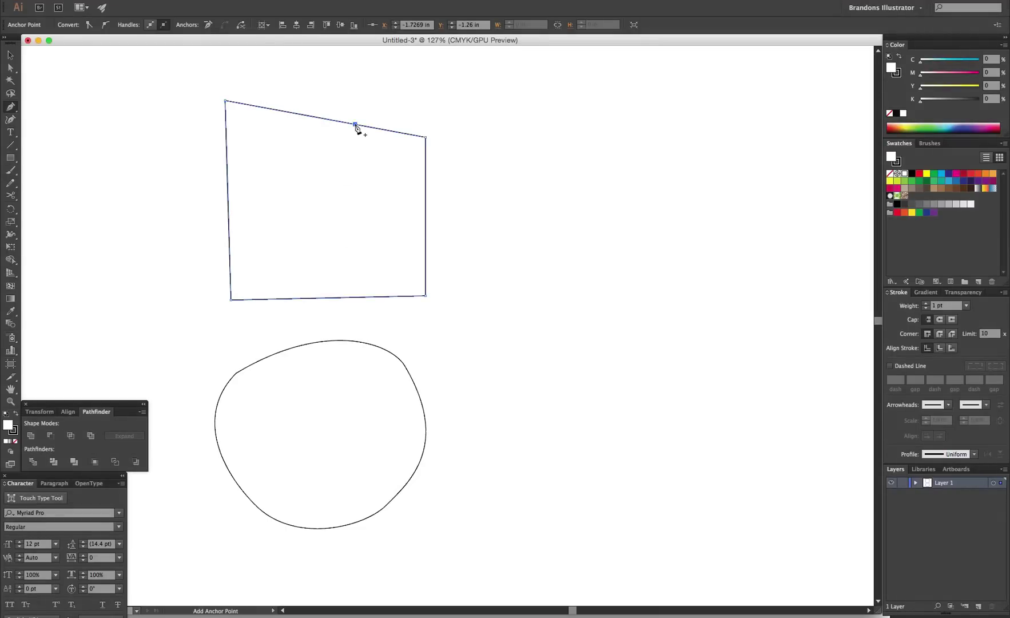
left_click(228, 182)
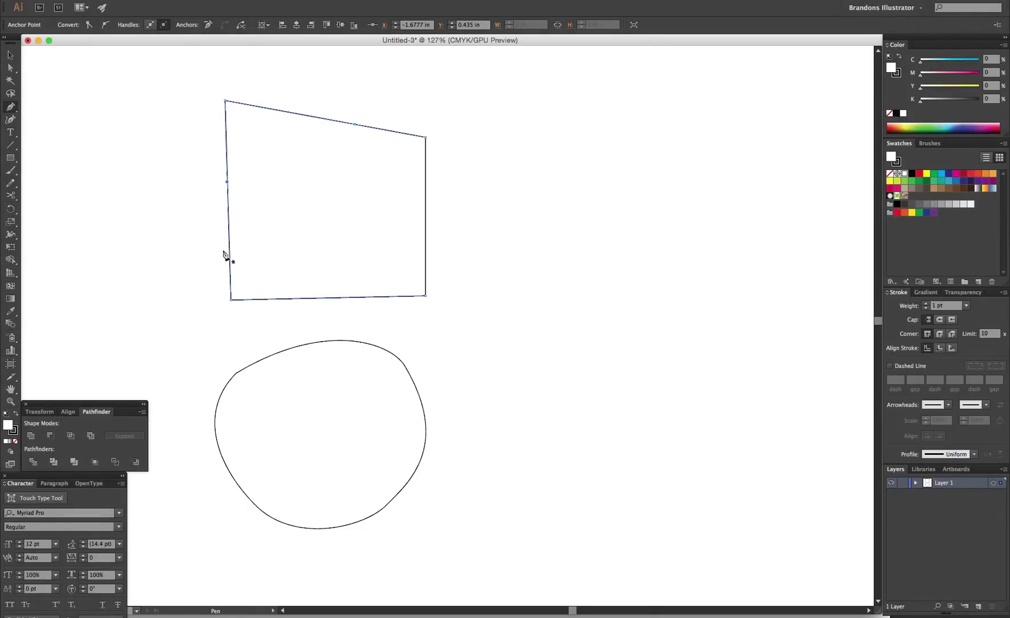
left_click(342, 296)
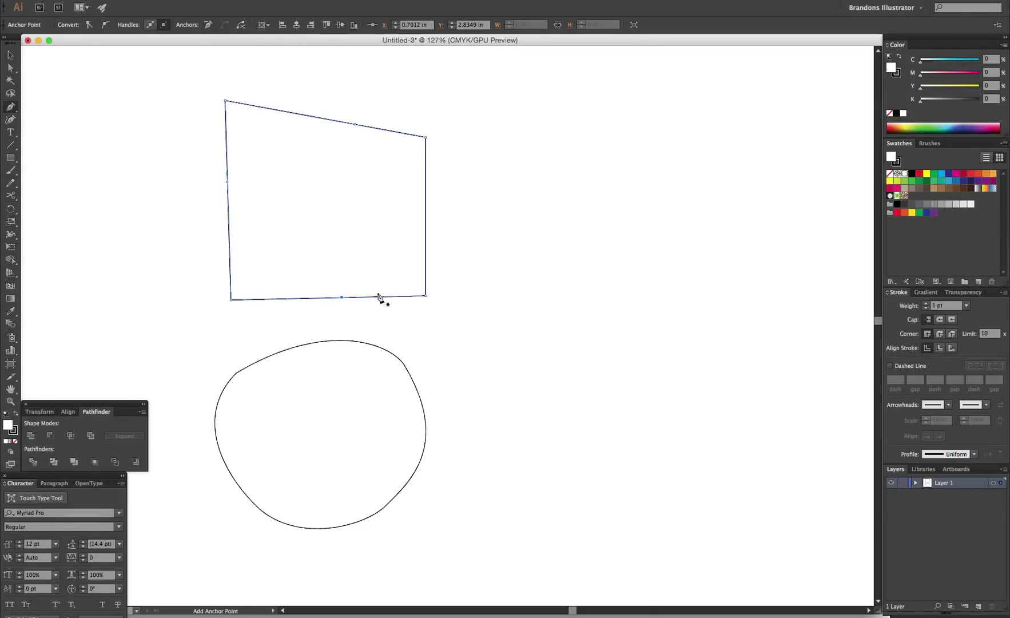
left_click(425, 212)
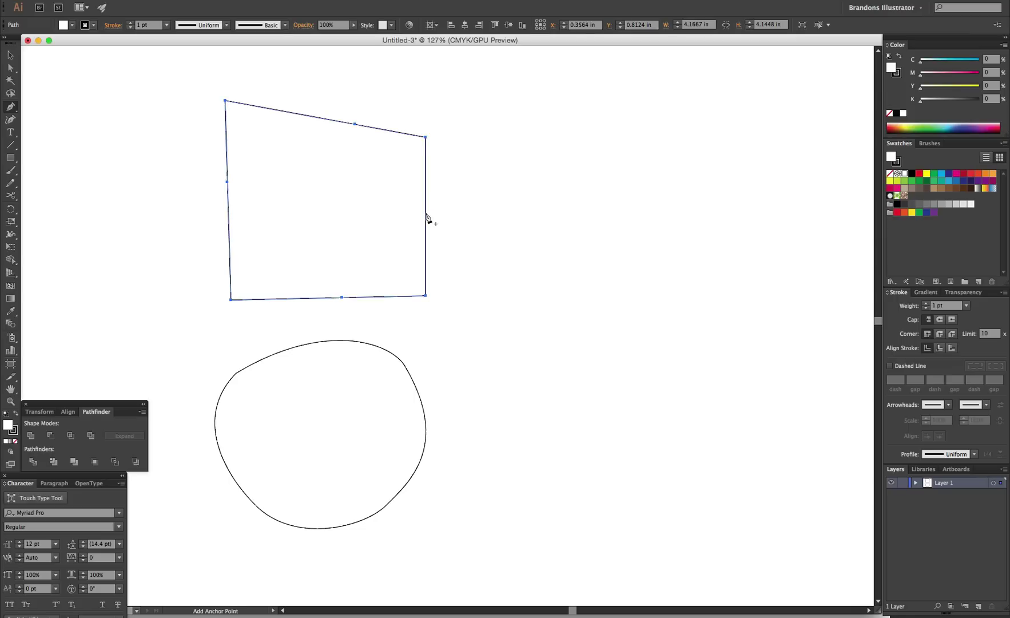
left_click(425, 213)
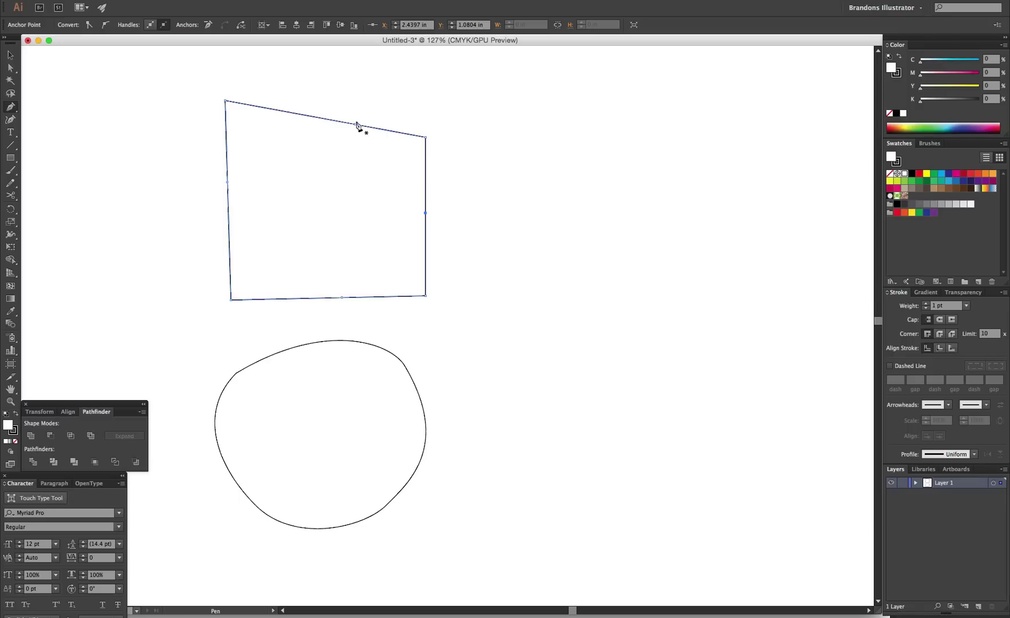
Pull the four added mid-side anchors toward the center with Direct Selection to form a four-pointed star
key("a")
left_click_drag(355, 124, 322, 196)
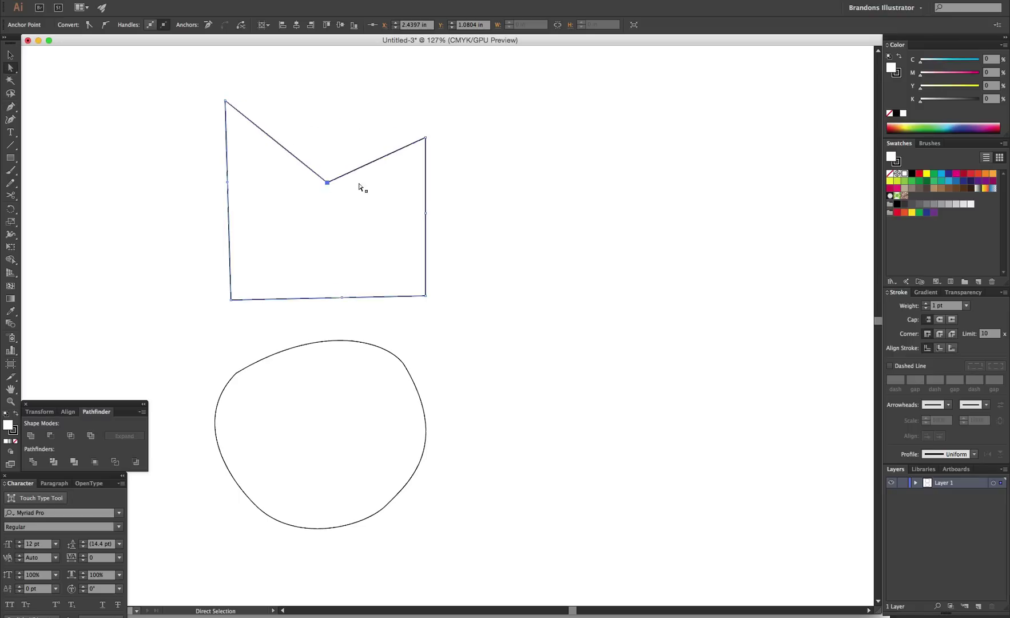
left_click_drag(425, 215, 356, 208)
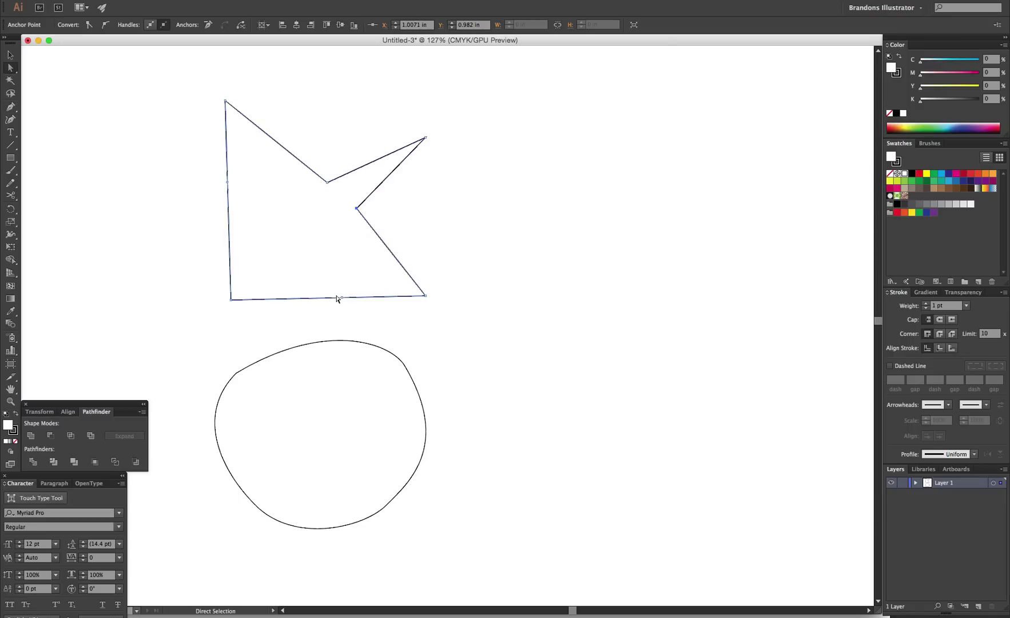
left_click_drag(340, 297, 329, 220)
left_click_drag(228, 181, 307, 208)
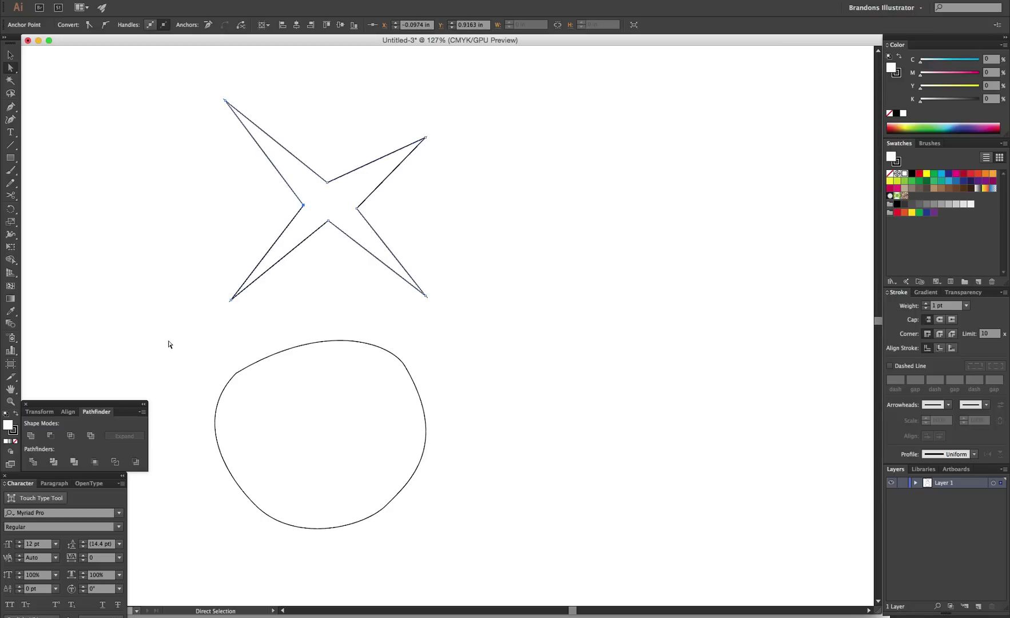
Add anchor points with the Pen tool to the round shape's top and lower-left curves, and deselect it
scroll(284, 293, "down", 5)
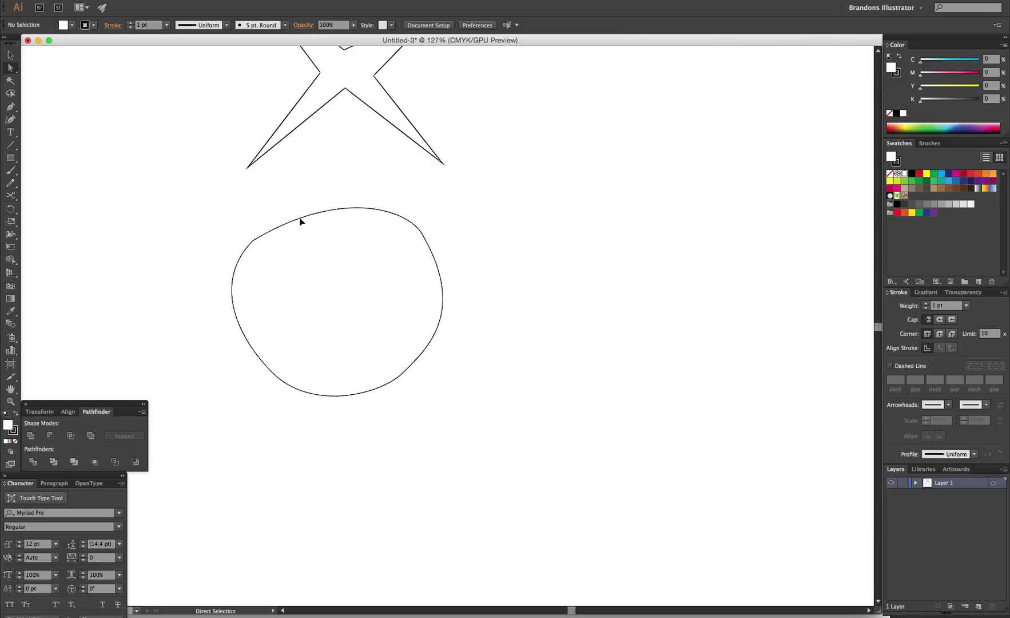
left_click(295, 222)
key("p")
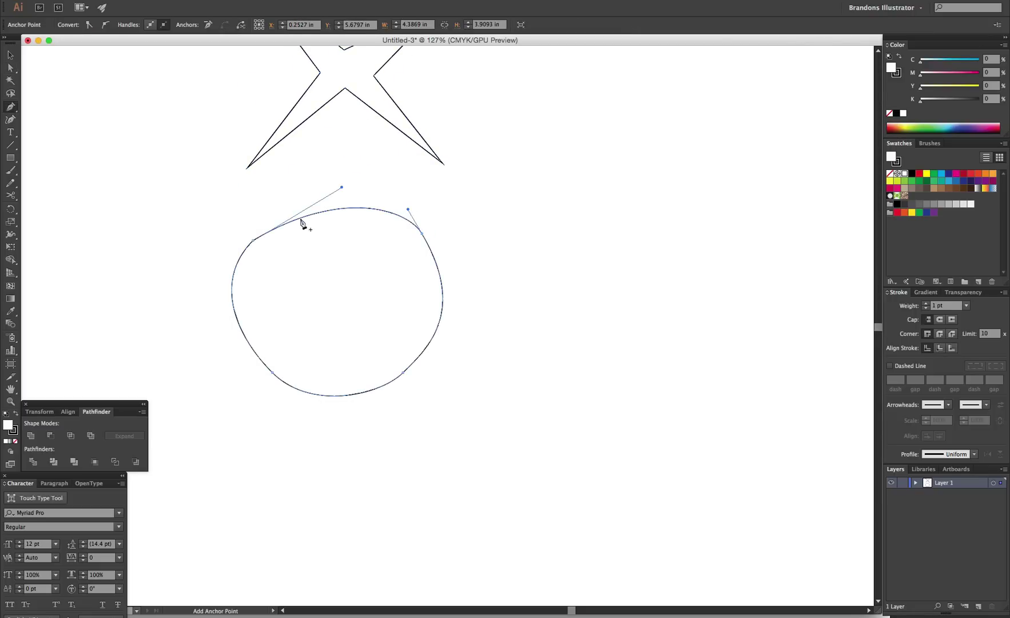
left_click(335, 209)
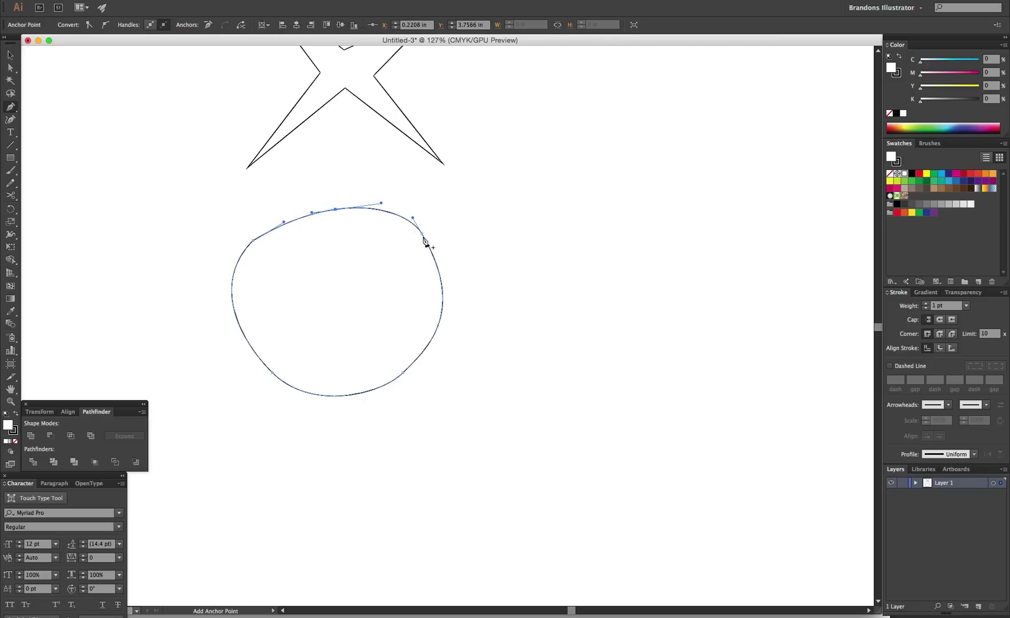
left_click(241, 334)
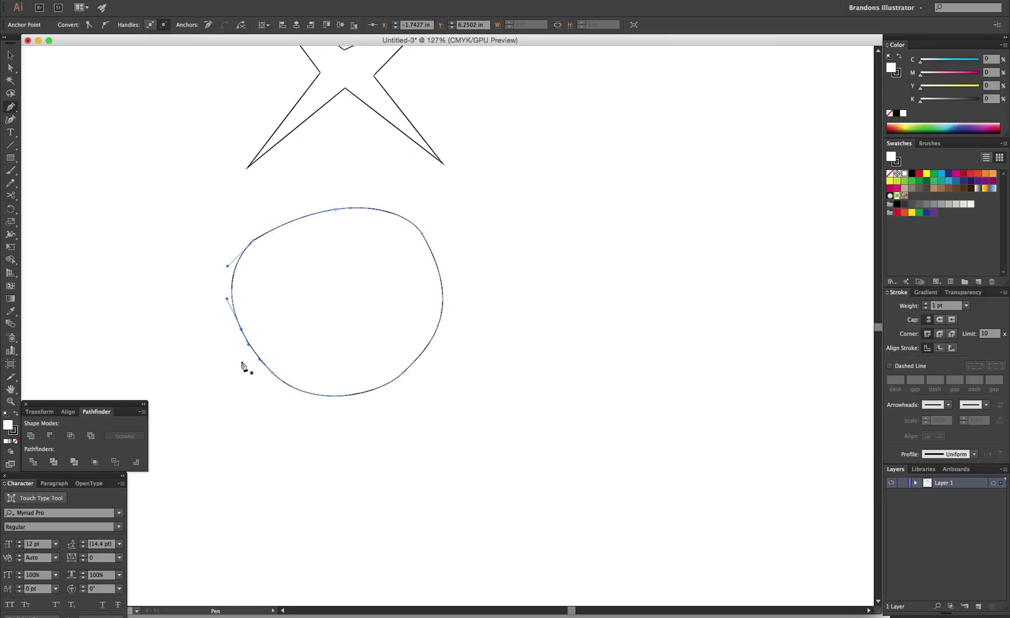
left_click(278, 190, "super")
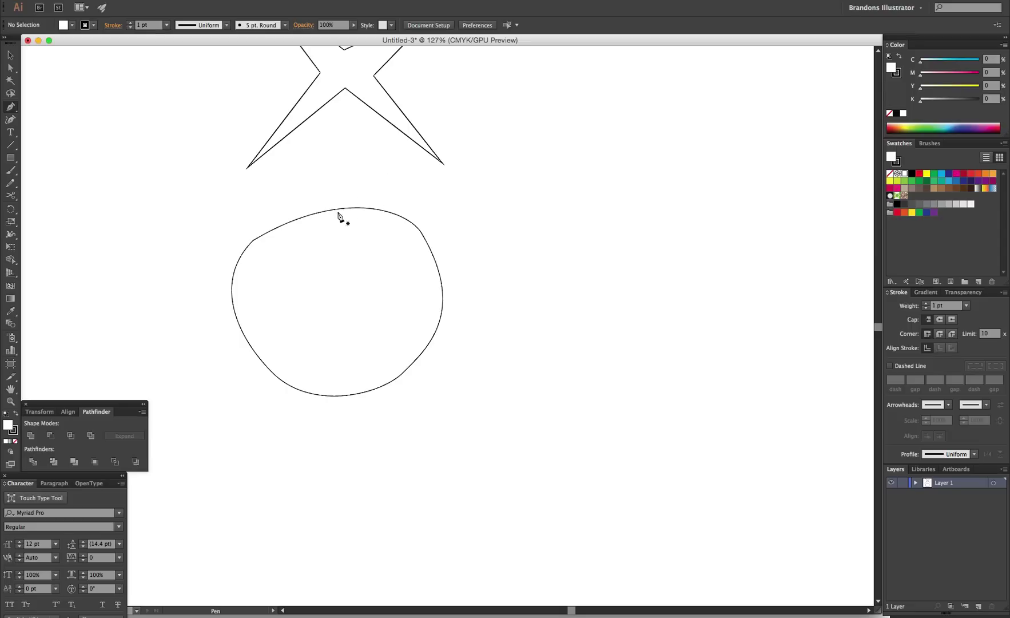
Delete the four inner anchor points of the star with the Pen tool to restore the quadrilateral
key("v")
scroll(343, 217, "up", 5)
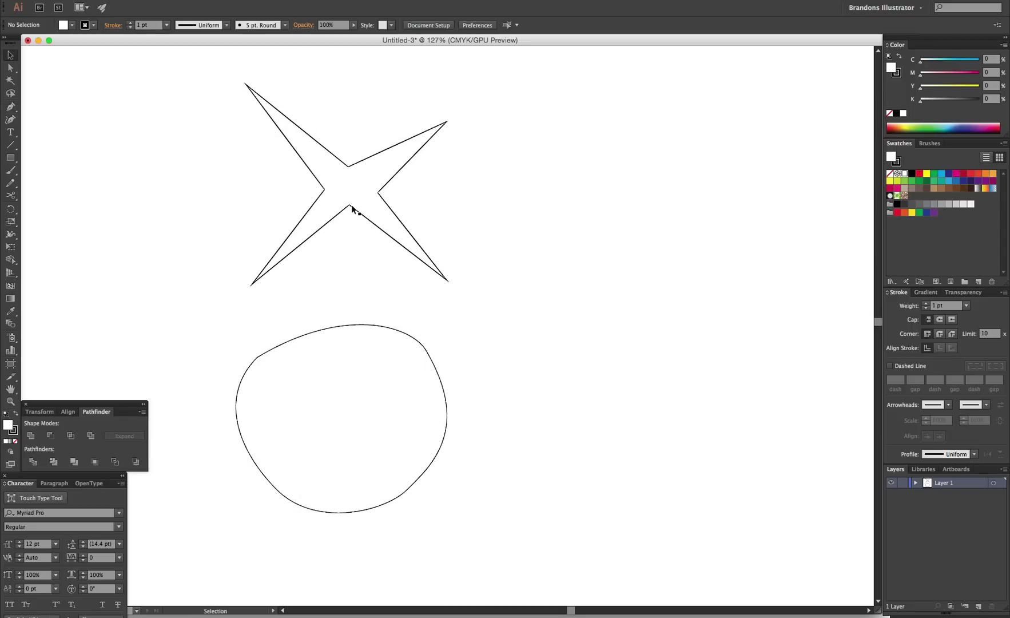
left_click(349, 207)
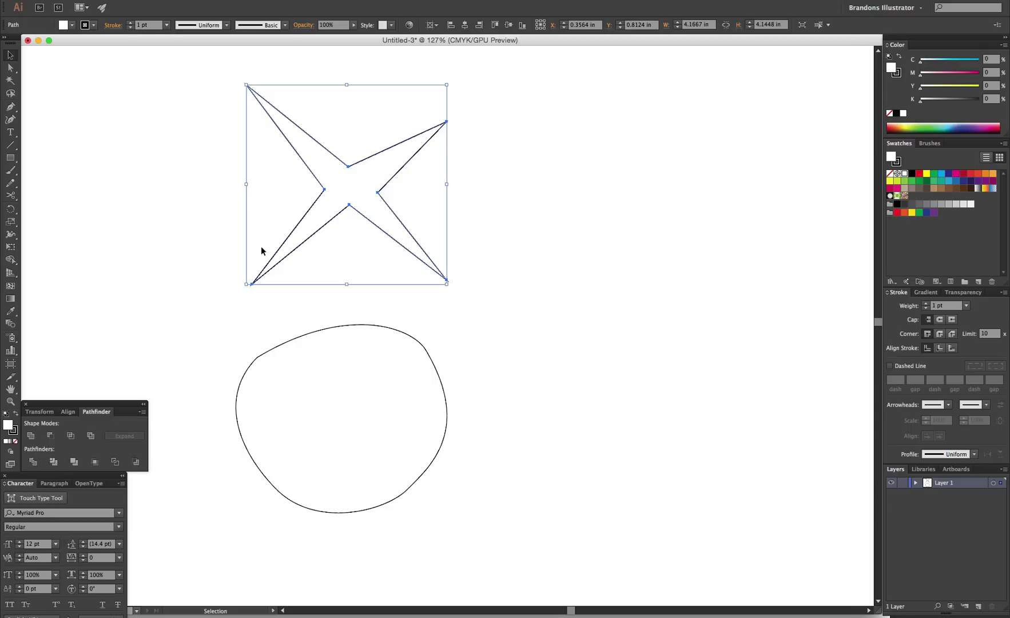
key("p")
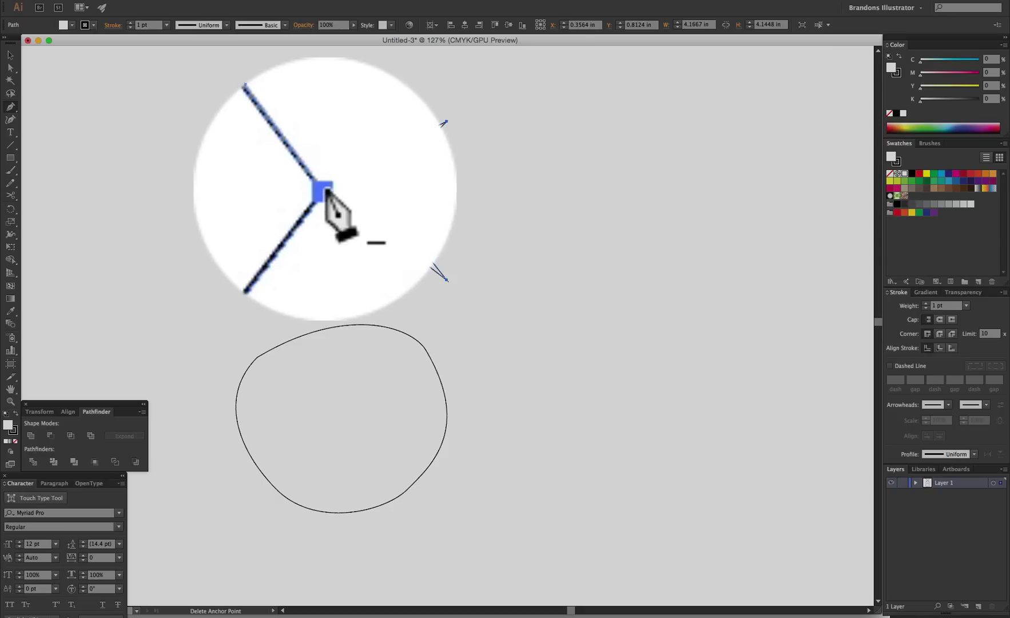
left_click(324, 189)
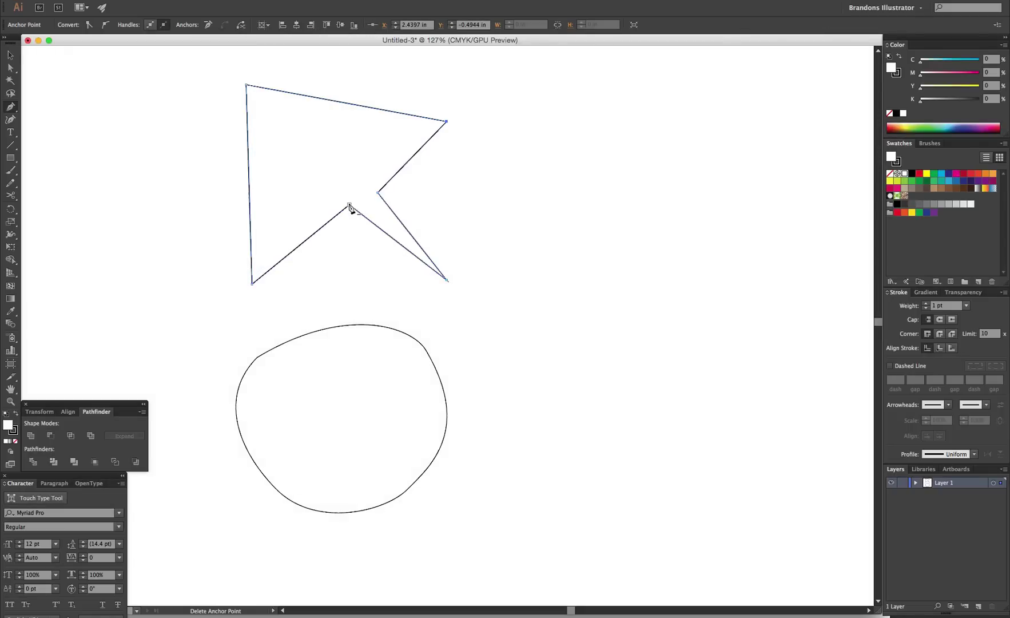
left_click(350, 205)
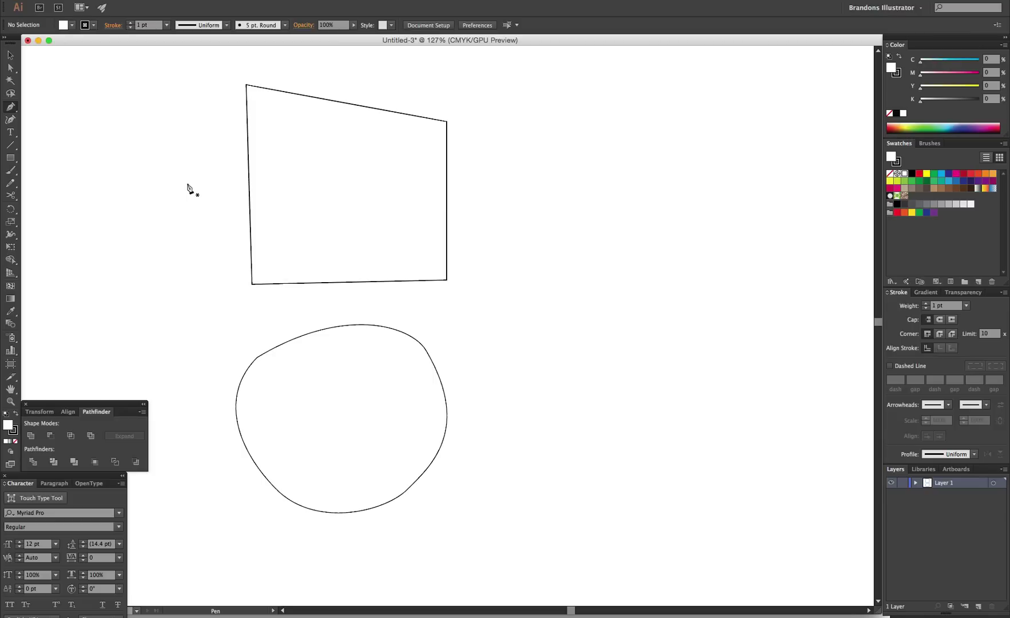
left_click(9, 108)
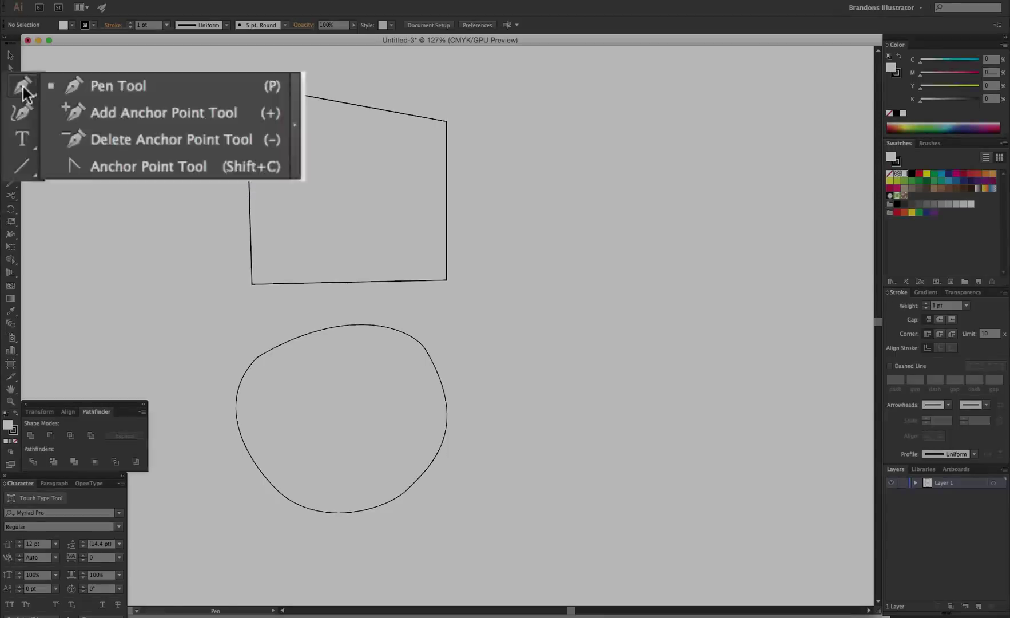
left_click(23, 88)
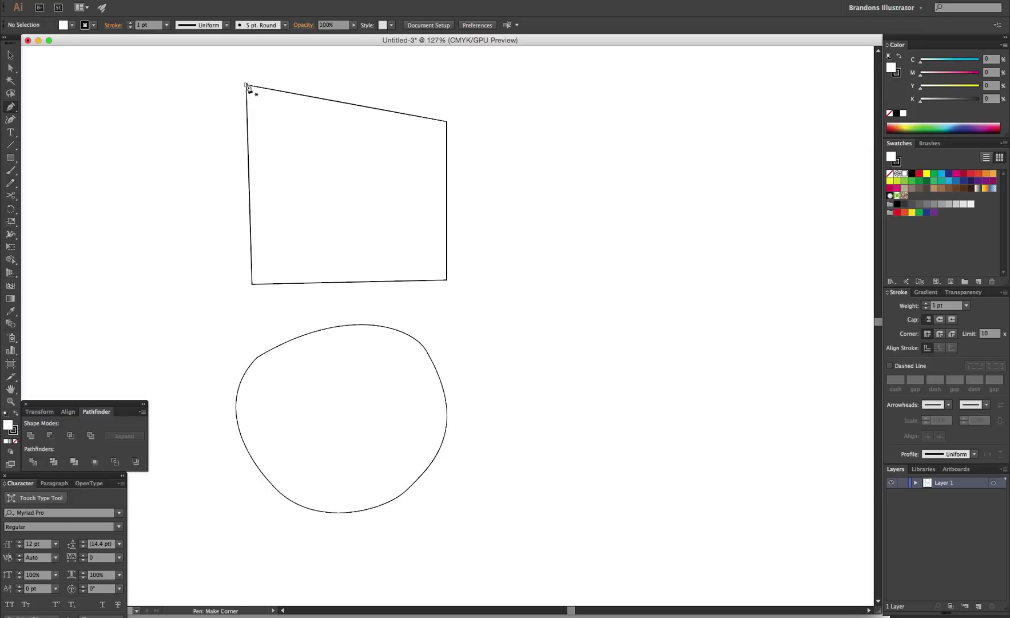
key("alt")
key("alt")
key("alt")
Select the round shape's top anchor and swing only its right handle upward with the Pen tool's temporary Anchor Point function
key("a")
left_click(366, 324)
left_click(340, 327)
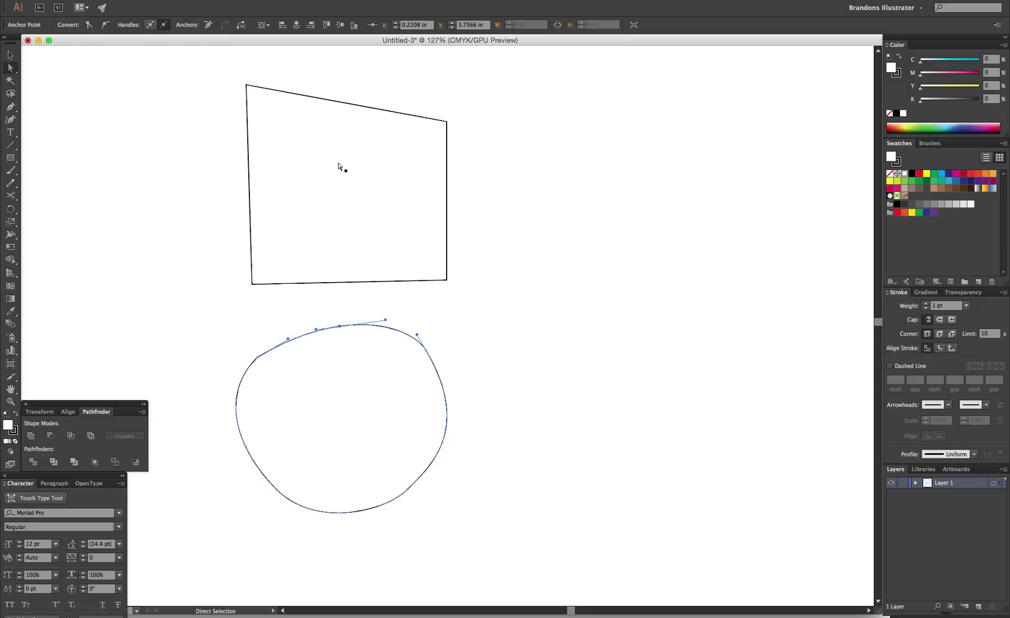
key("shift+c")
key("p")
key("shift+c")
key("p")
key("alt")
left_click_drag(384, 319, 364, 266)
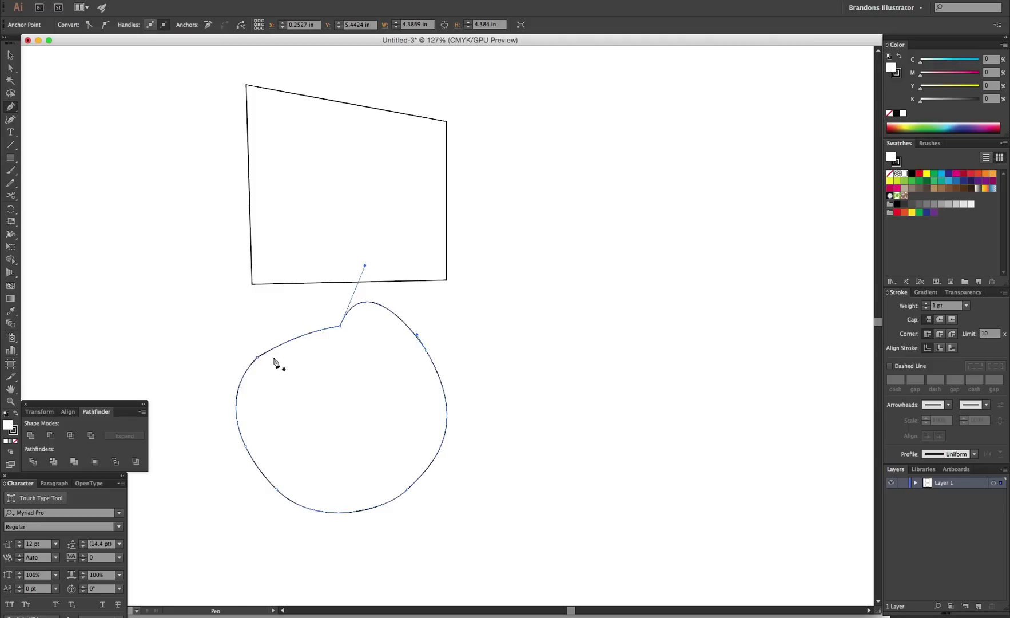
Pull the top anchor's left handle upward independently with the Anchor Point tool to form a notch between two humps
key("a")
left_click(340, 327)
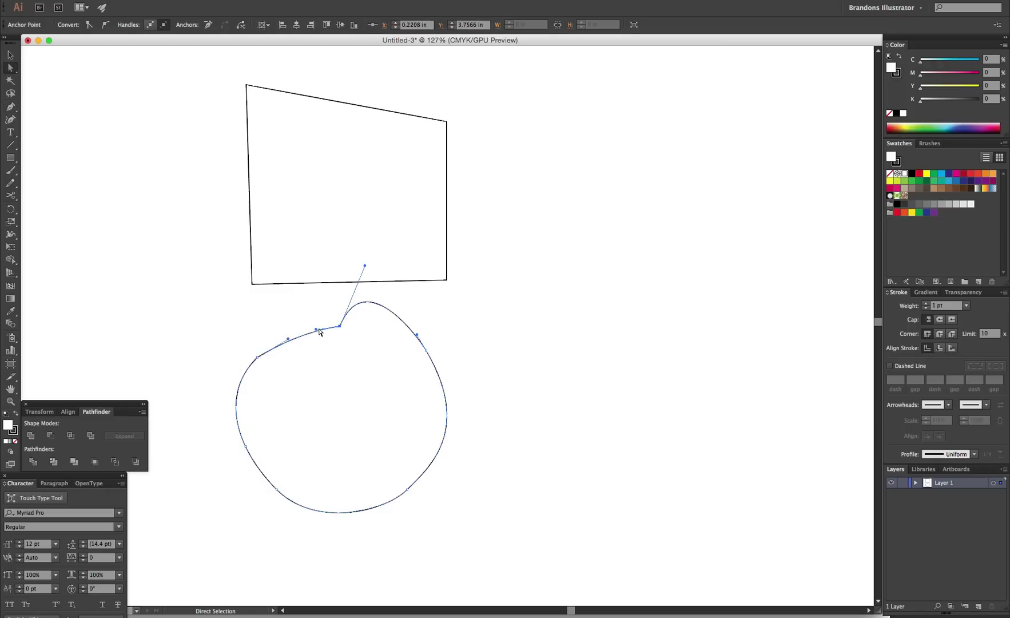
key("shift+c")
key("super+shift+a")
key("z")
left_click_drag(265, 265, 405, 391)
key("a")
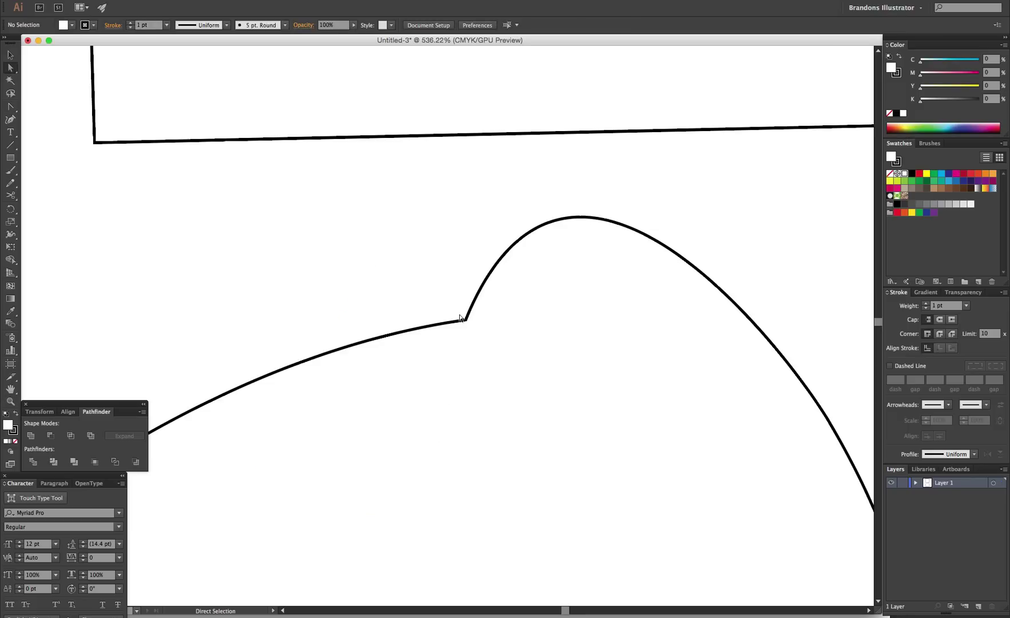
left_click(465, 320)
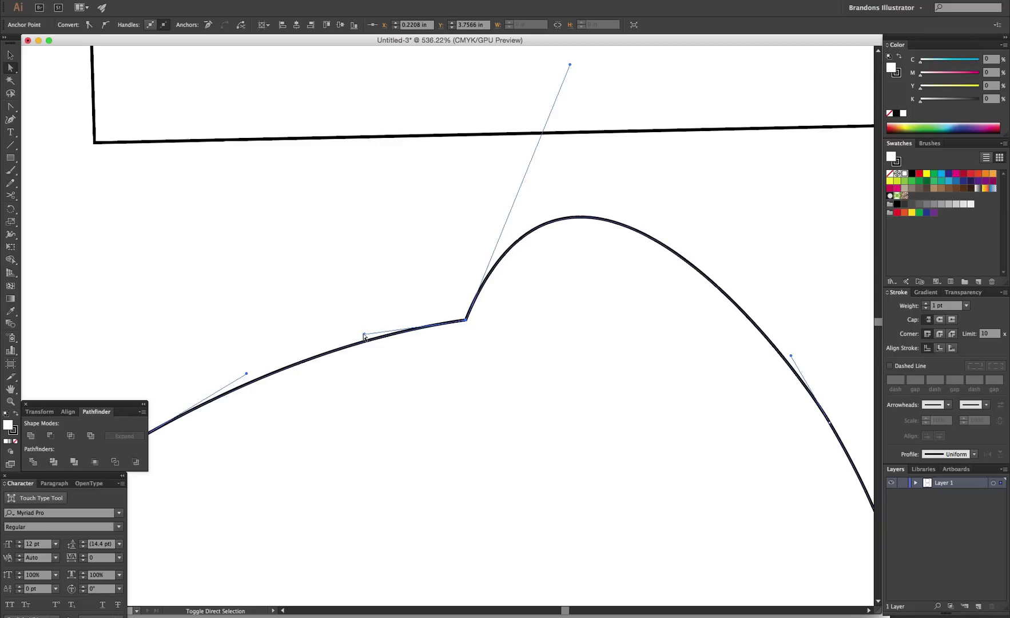
key("shift+c")
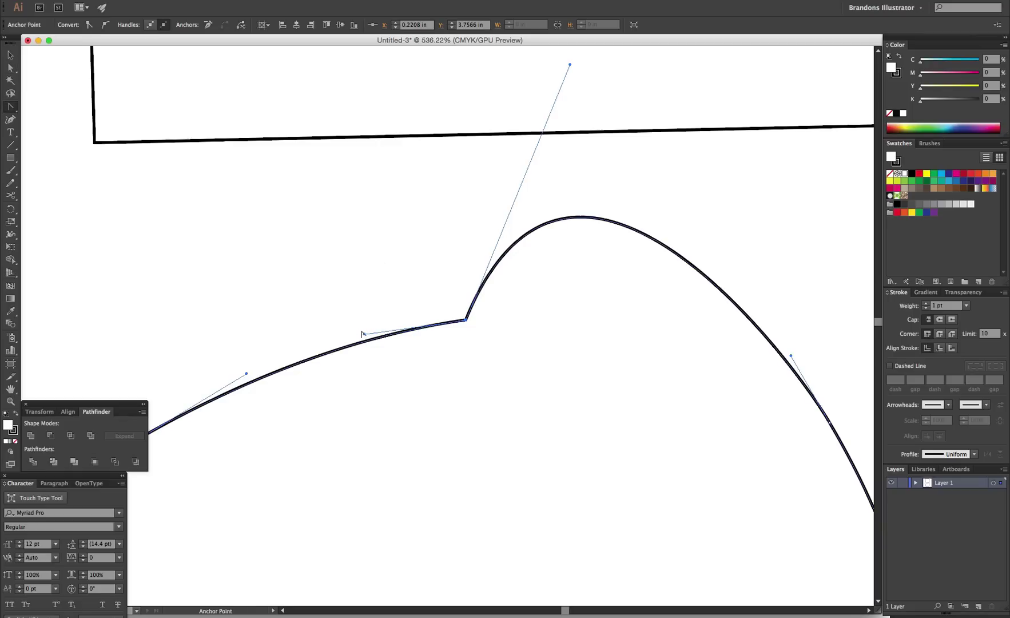
left_click_drag(364, 334, 327, 200)
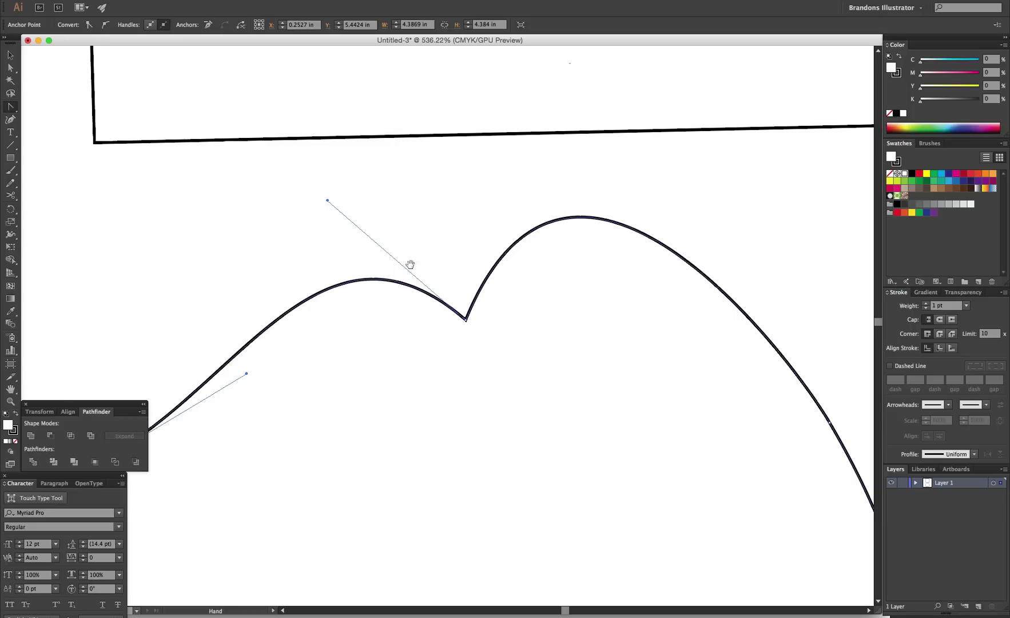
Move the whole notched round shape slightly down and to the right with the Selection tool
left_click_drag(407, 264, 312, 221)
key("a")
left_click(370, 247)
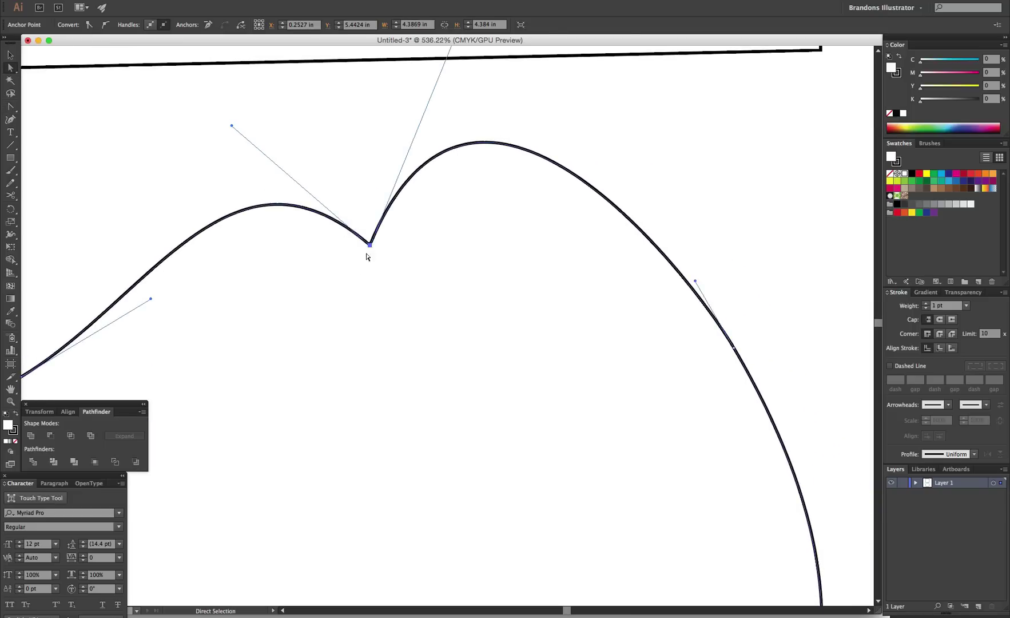
scroll(349, 229, "up", 5)
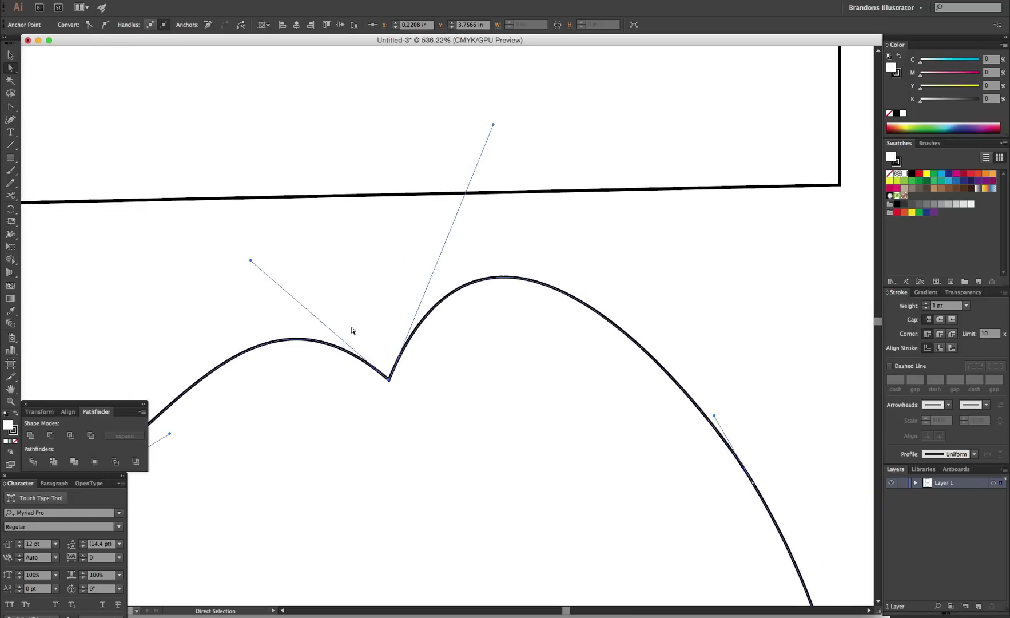
key("super+minus")
key("super+minus")
key("super+minus")
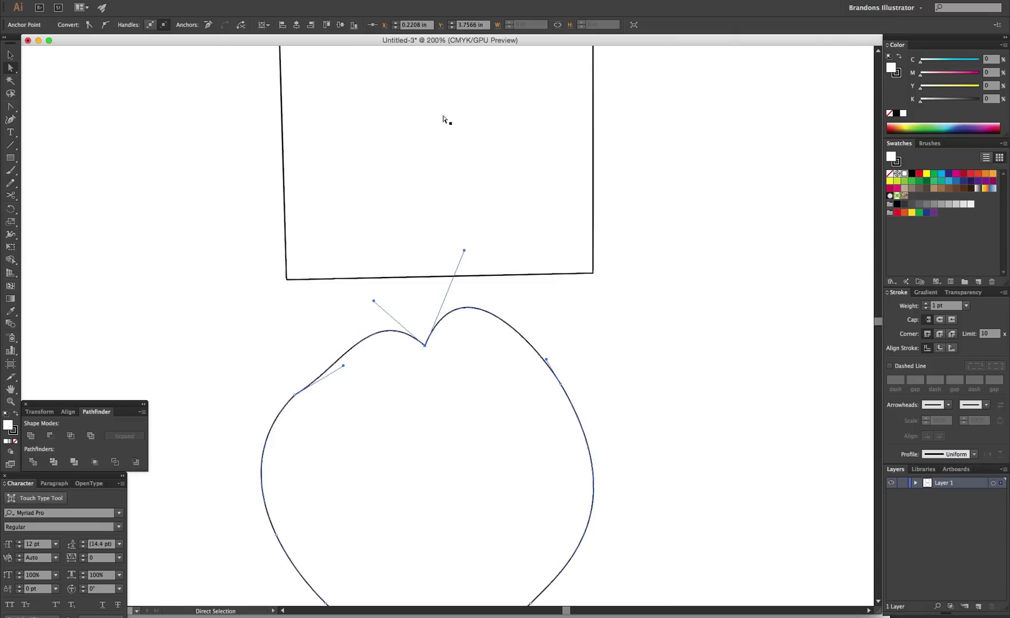
key("space")
left_click_drag(445, 311, 416, 179)
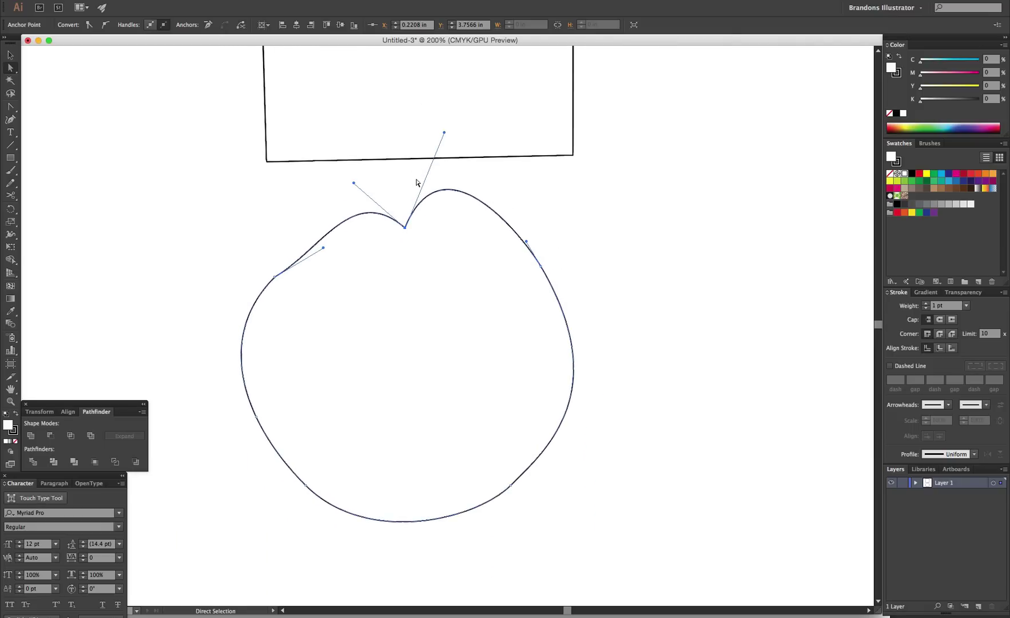
key("v")
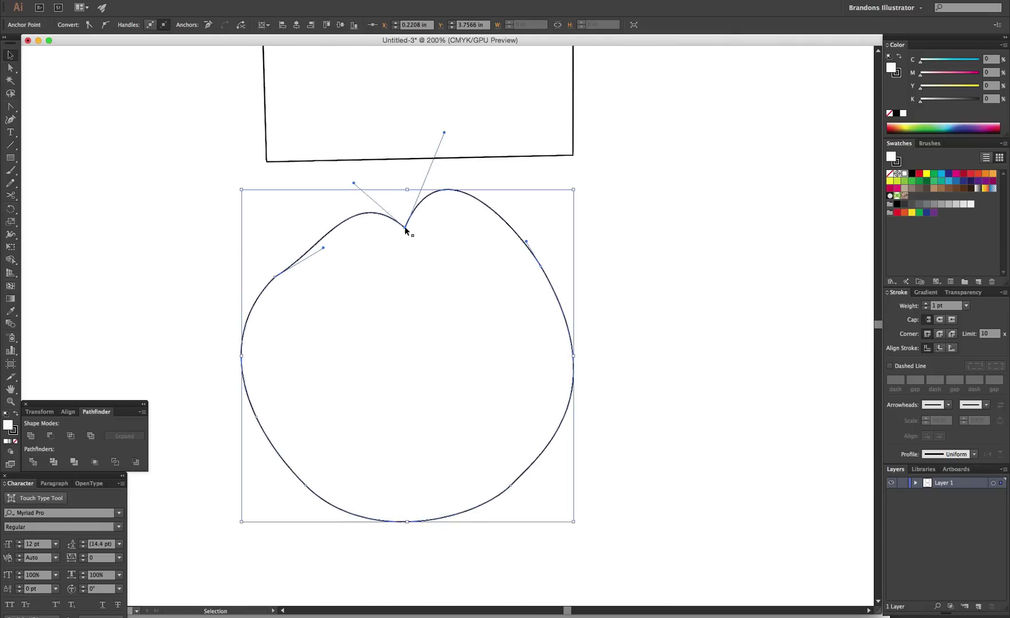
left_click_drag(404, 226, 433, 281)
Using Direct Selection on the notch anchor, shorten and tilt its right handle outward and lengthen its left handle
key("a")
left_click(429, 281)
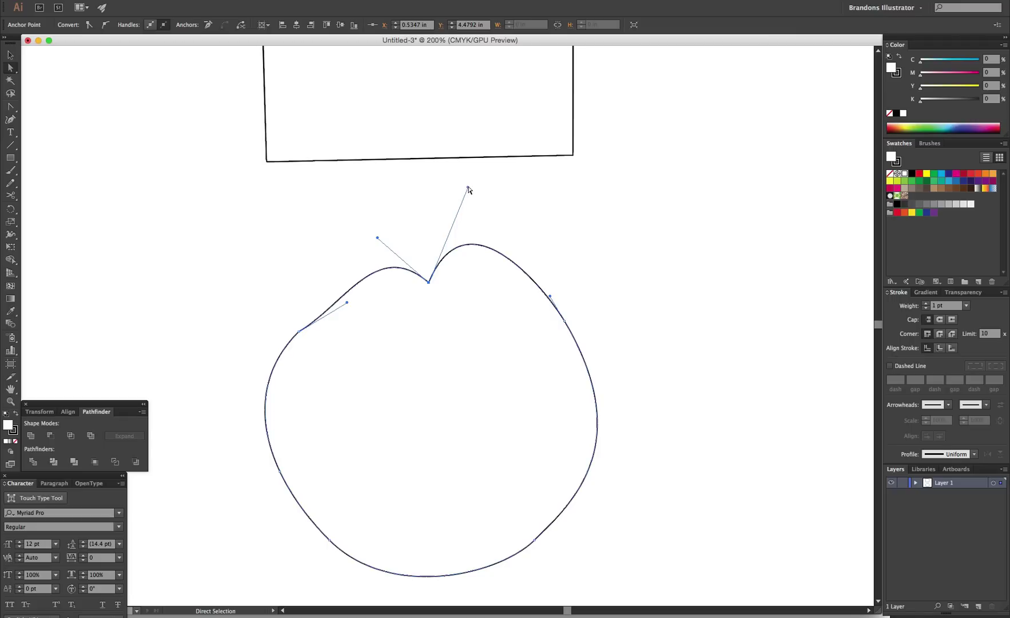
mouse_move(467, 188)
left_mouse_down()
mouse_move(442, 197)
mouse_move(474, 250)
mouse_move(478, 305)
mouse_move(347, 343)
mouse_move(396, 207)
mouse_move(437, 361)
mouse_move(440, 206)
mouse_move(532, 255)
mouse_move(469, 227)
mouse_move(514, 228)
mouse_move(435, 201)
mouse_move(514, 242)
mouse_move(477, 195)
mouse_move(466, 198)
left_mouse_up()
mouse_move(466, 202)
left_mouse_down()
mouse_move(477, 210)
mouse_move(453, 200)
mouse_move(477, 210)
left_mouse_up()
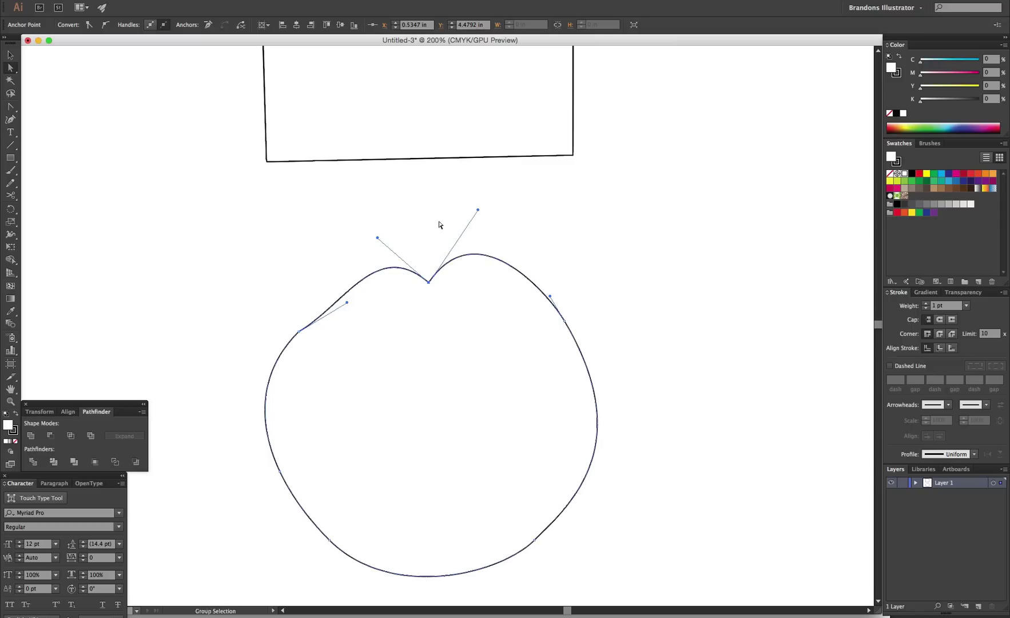
left_click(374, 241)
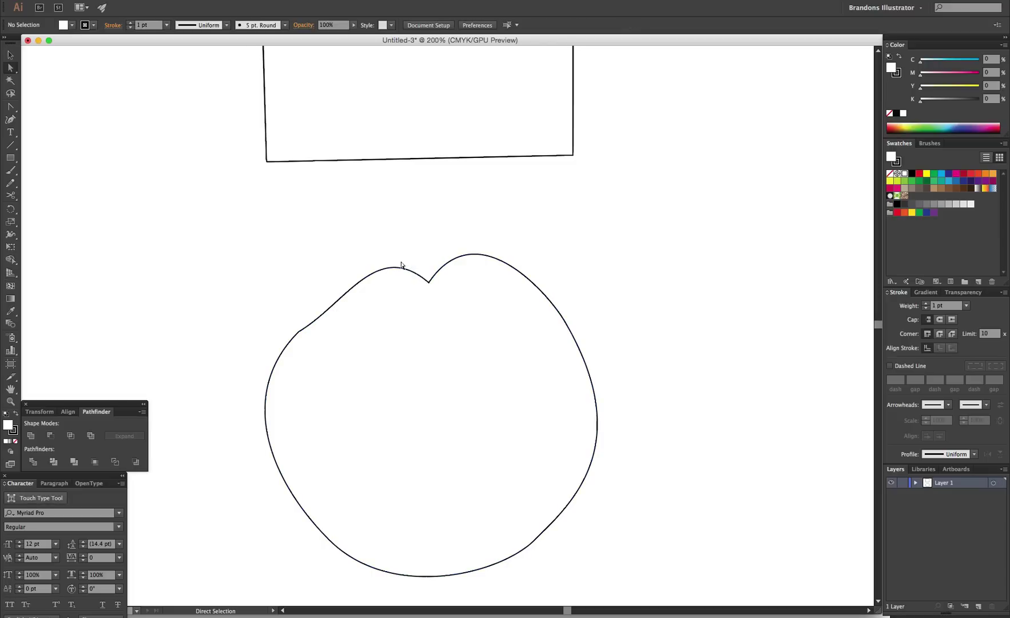
left_click(428, 282)
mouse_move(377, 240)
left_mouse_down()
mouse_move(370, 261)
mouse_move(361, 227)
mouse_move(391, 225)
mouse_move(353, 235)
mouse_move(369, 180)
mouse_move(427, 106)
mouse_move(394, 268)
mouse_move(352, 216)
mouse_move(365, 231)
left_mouse_up()
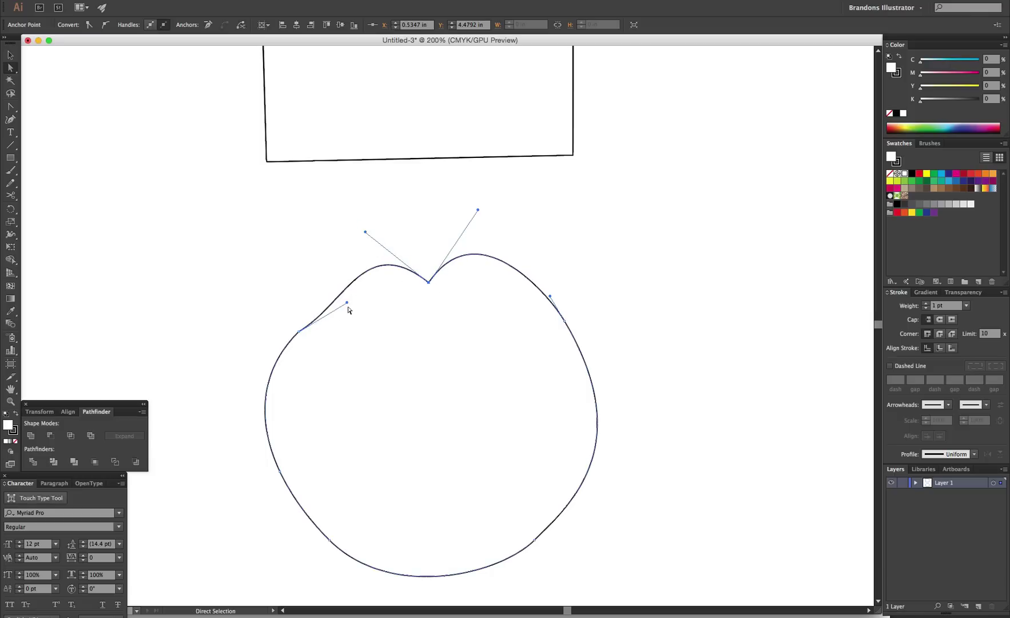
Pull both handles of the lower-left anchor independently into the shape to turn it into an outward-pointing tip
left_click(298, 332)
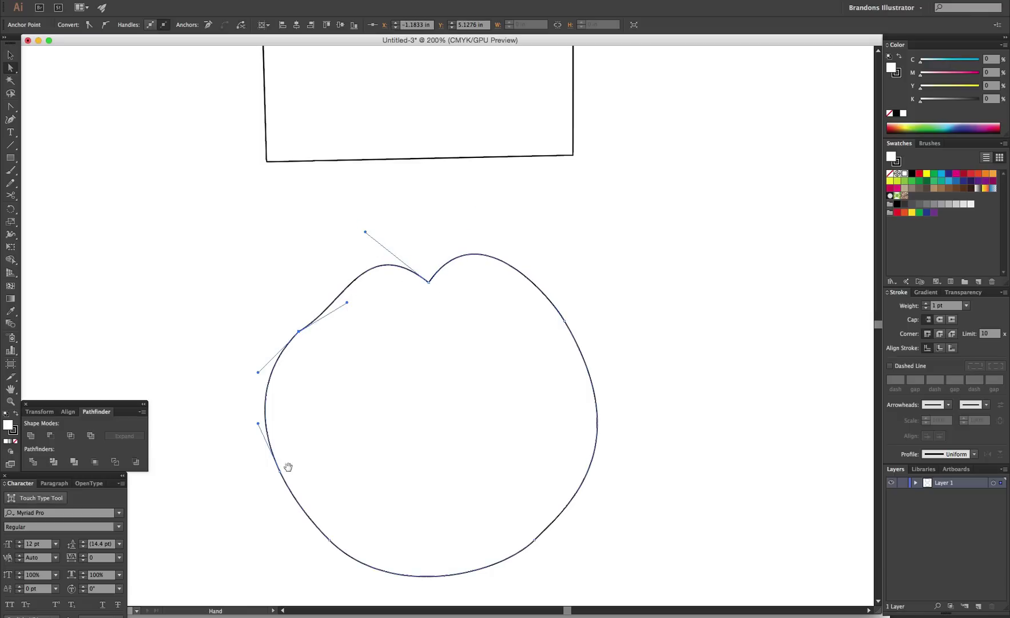
left_click_drag(286, 466, 308, 366)
left_click(272, 358)
key("shift+c")
key("a")
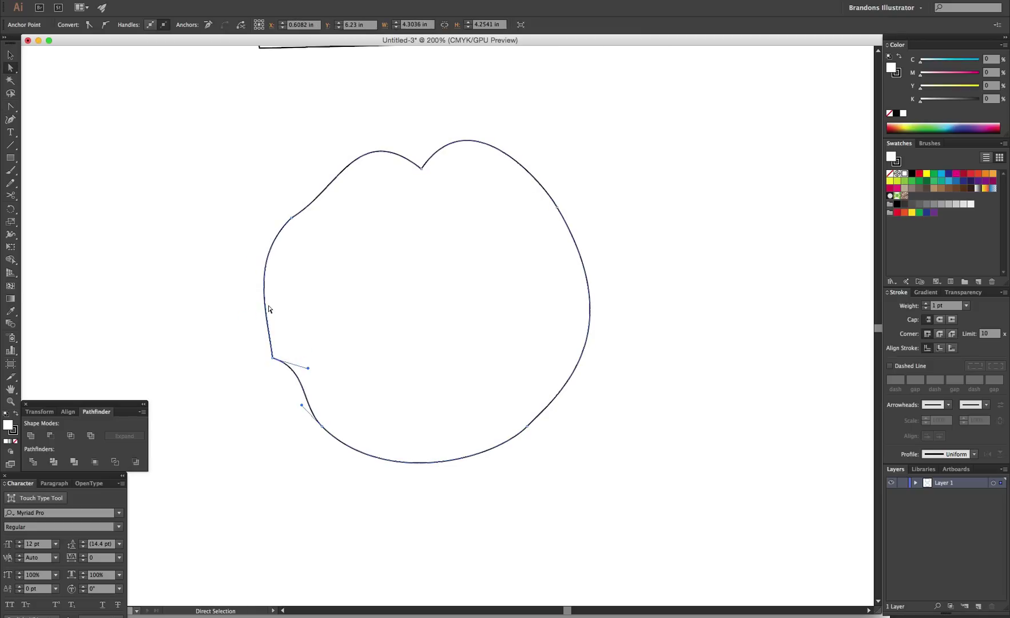
left_click_drag(267, 307, 330, 328)
left_click(285, 362)
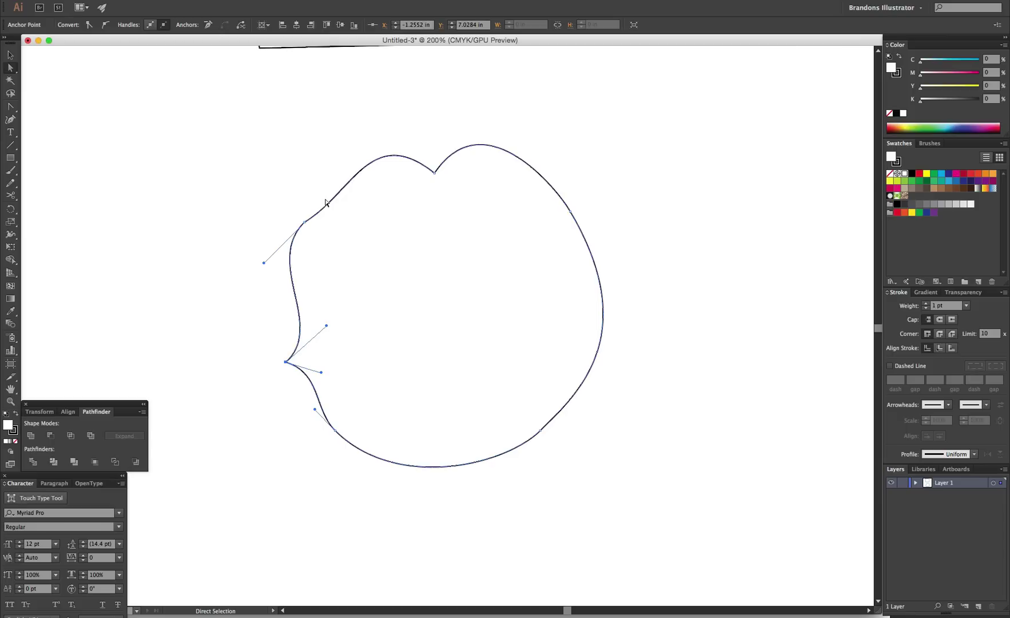
Rotate the upper-left anchor's handles to a steeper angle with Direct Selection to round the left hump
left_click(434, 172)
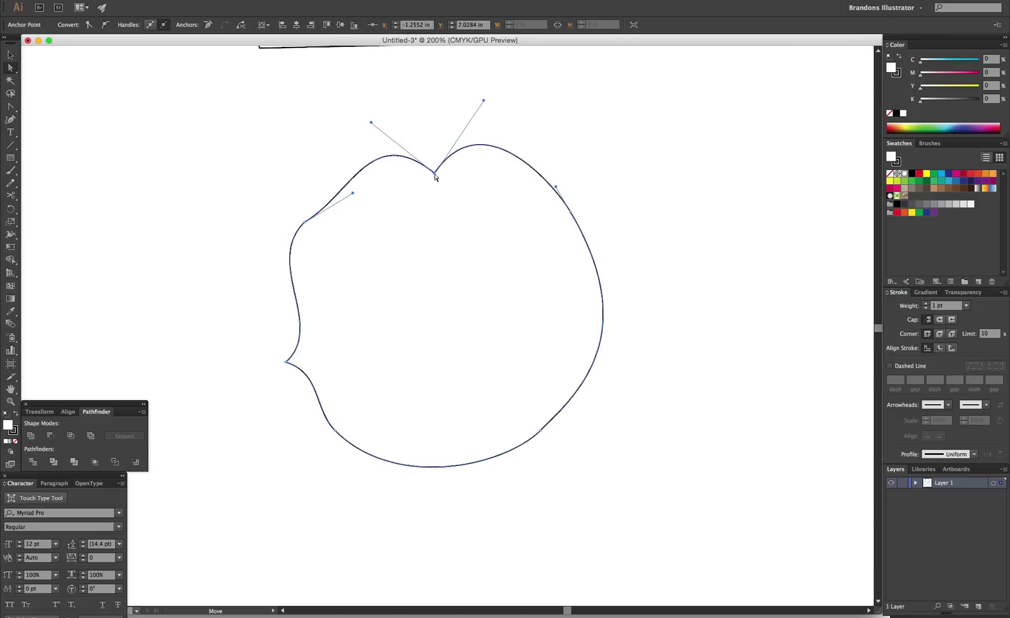
mouse_move(353, 195)
left_mouse_down()
mouse_move(325, 232)
mouse_move(347, 199)
left_mouse_up()
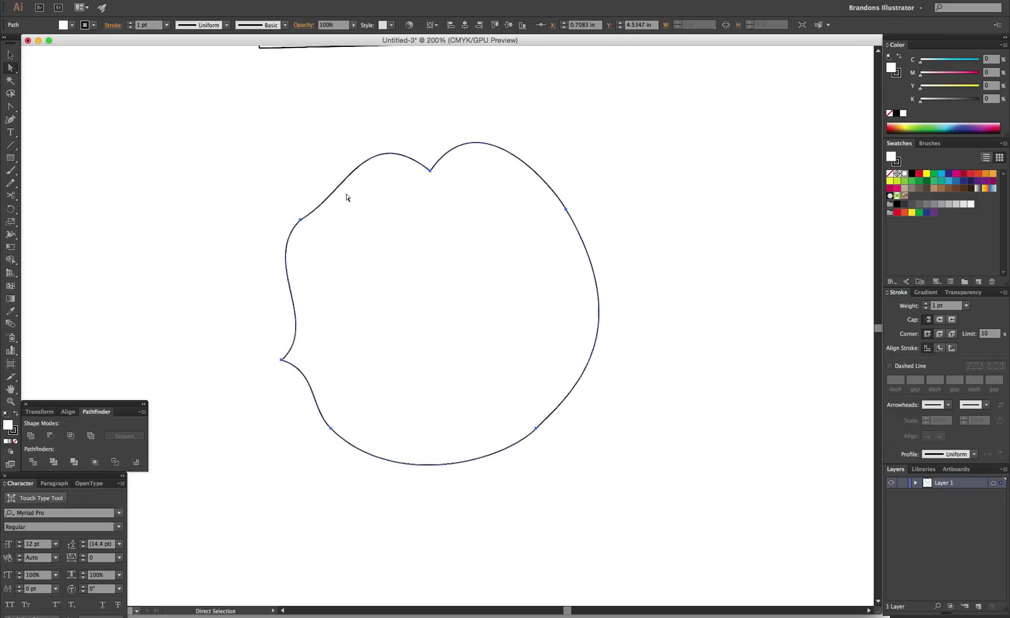
left_click(302, 222)
left_click_drag(349, 193, 320, 171)
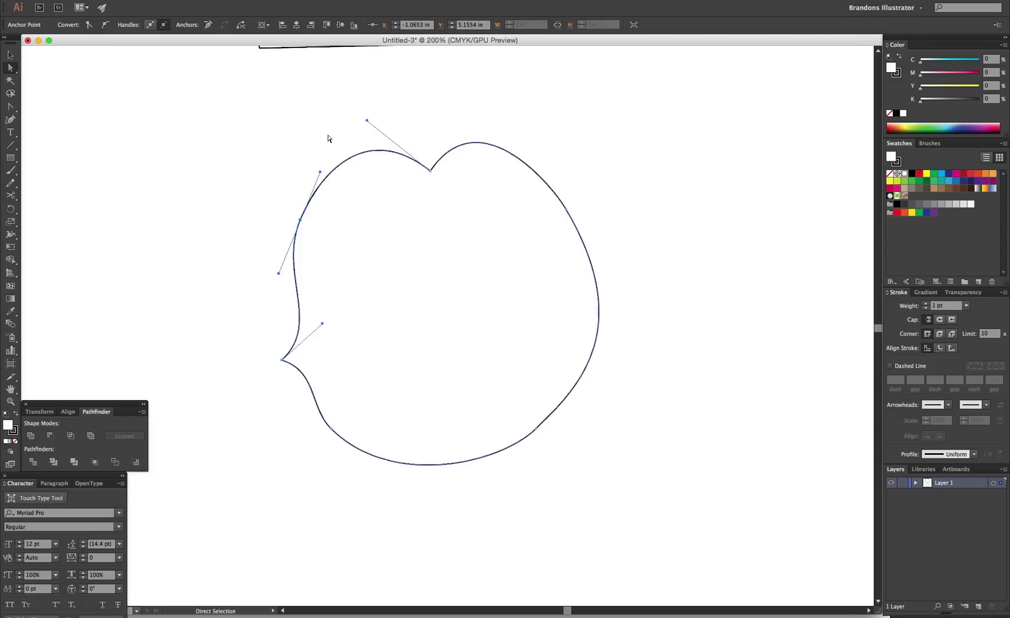
Convert the top notch anchor to a smooth point with the Anchor Point tool, raising it to round the shape's top
key("shift+c")
key("a")
left_click(429, 170)
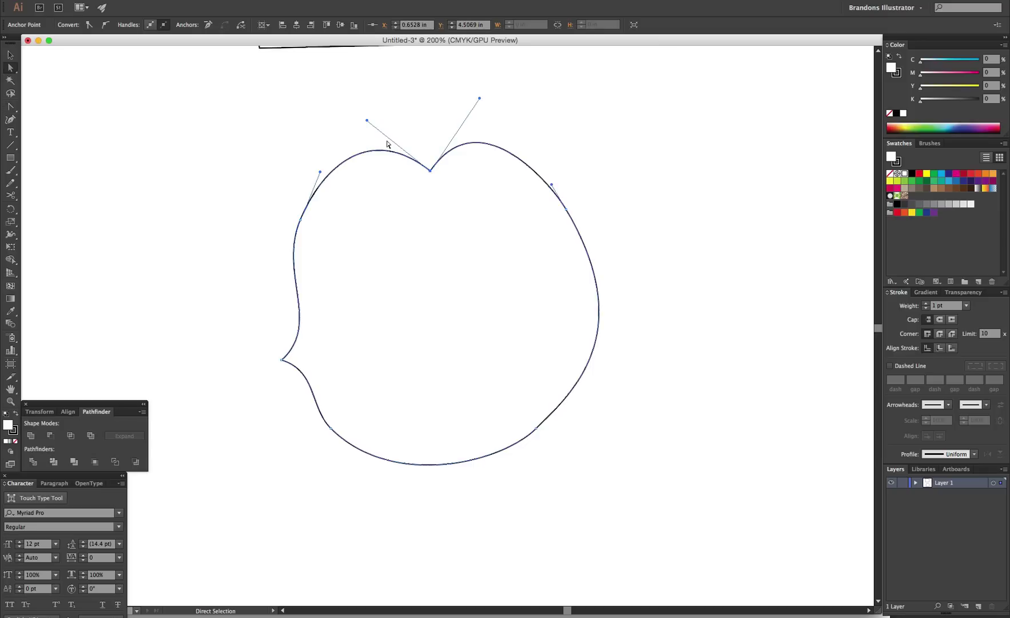
key("shift+c")
left_click(430, 170)
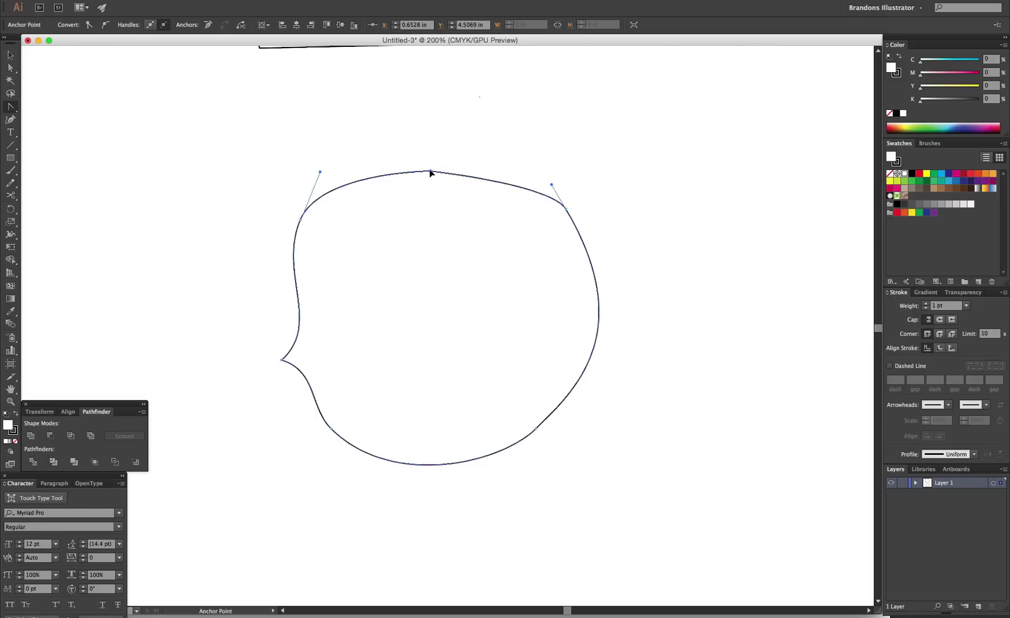
left_click_drag(430, 173, 433, 145)
key("a")
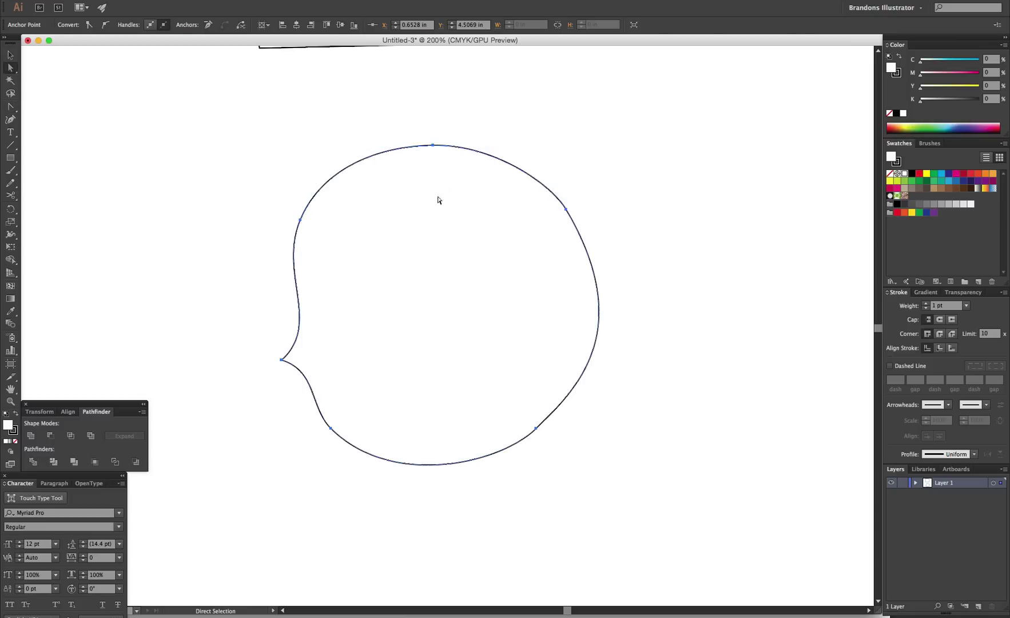
left_click(439, 252)
Convert the pointed lower-left anchor to a smooth point with near-vertical handles using the Anchor Point tool, and deselect the shape
key("shift+c")
left_click(280, 360)
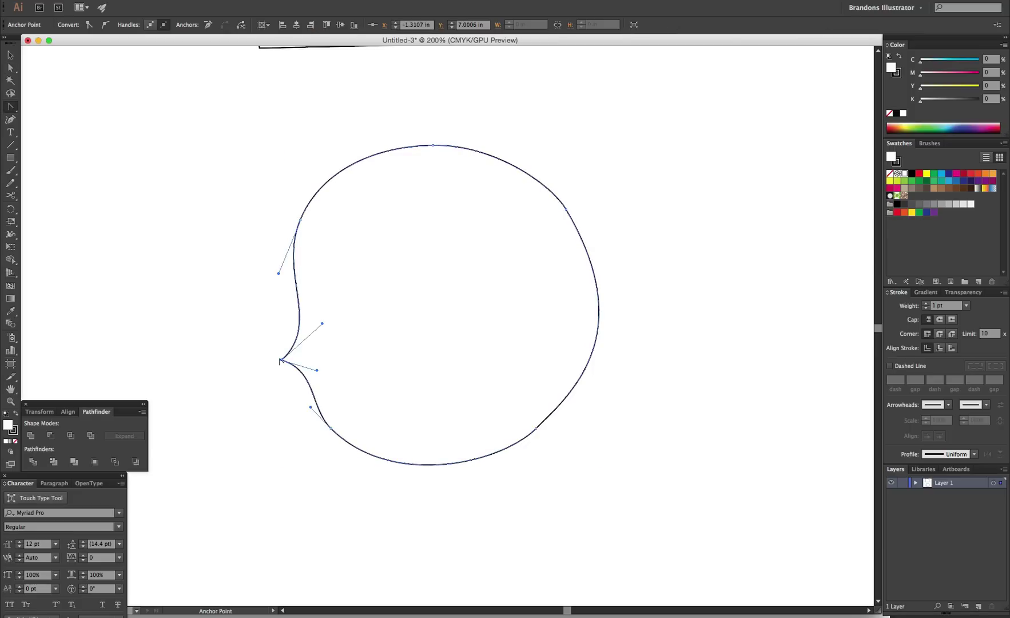
left_click_drag(281, 360, 276, 336)
left_click(309, 481)
key("a")
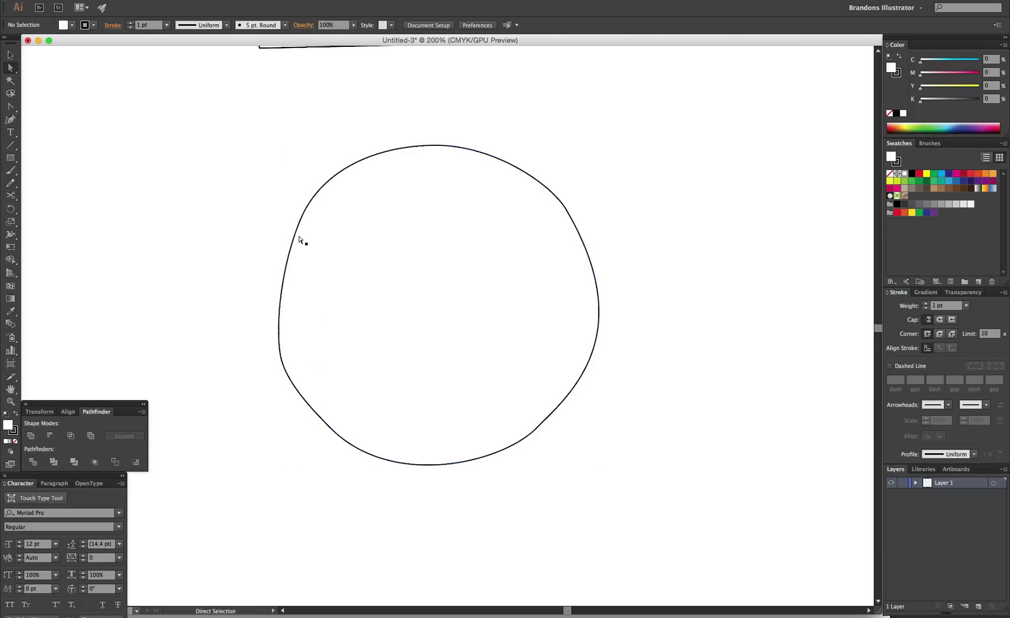
Move the whole round shape slightly upward with the Selection tool and deselect it
key("v")
left_click_drag(295, 232, 295, 199)
key("super+shift+a")
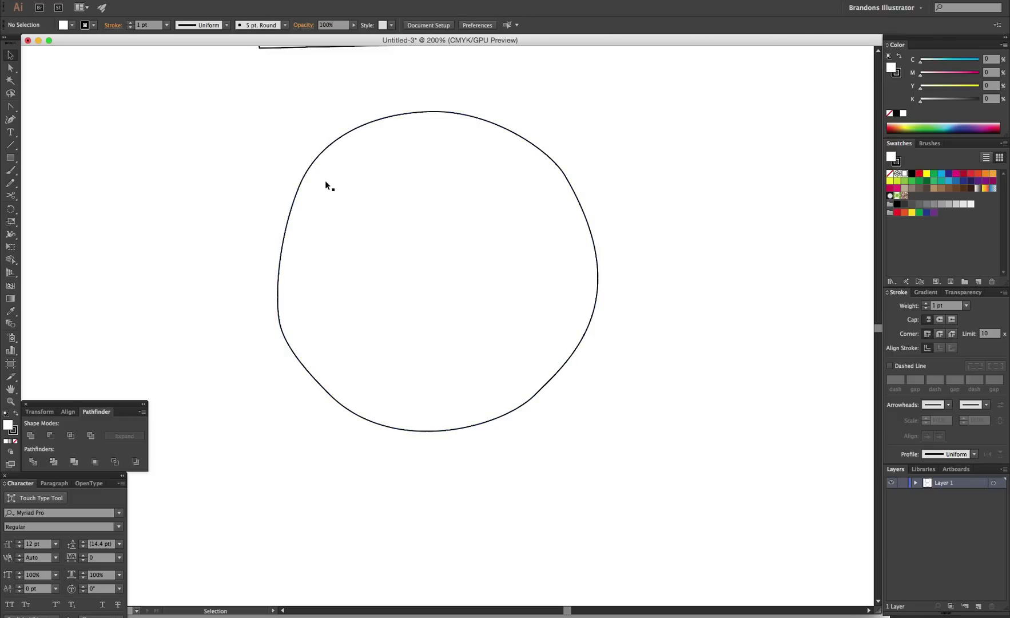
Draw an open curved path beside the round shape with the Pen tool, using four smooth anchors and re-placing the last one
left_click_drag(505, 207, 179, 219)
key("p")
left_click_drag(382, 296, 374, 243)
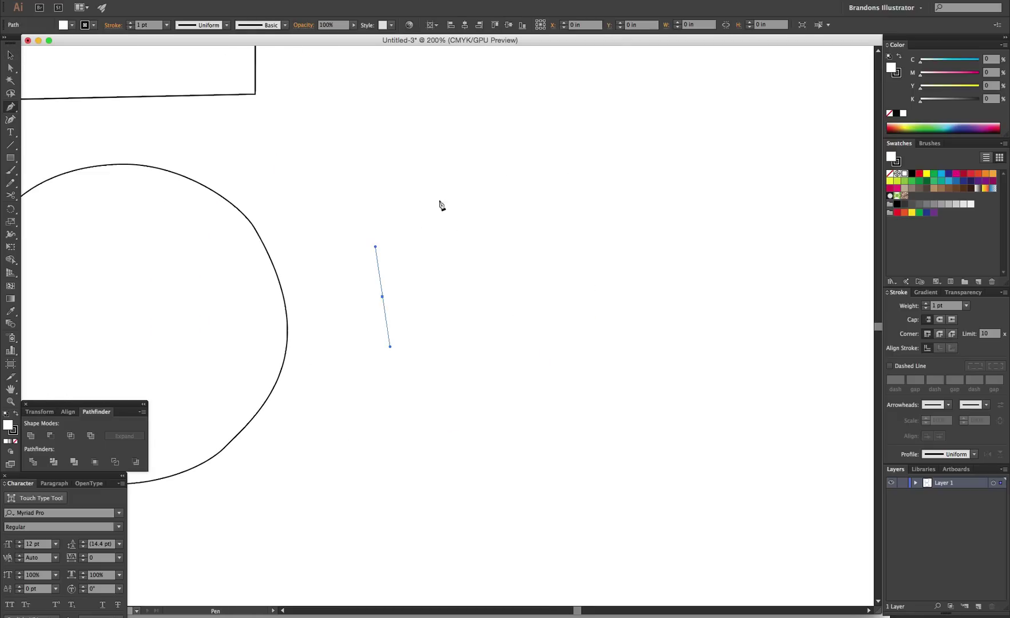
left_click_drag(480, 184, 540, 186)
left_click_drag(599, 318, 549, 371)
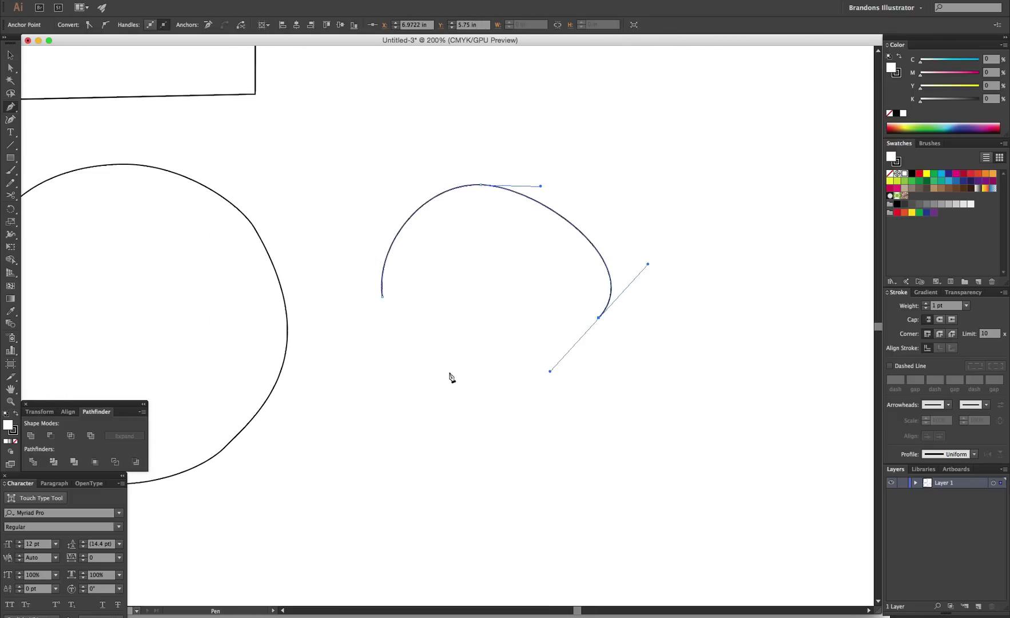
left_click_drag(452, 372, 406, 383)
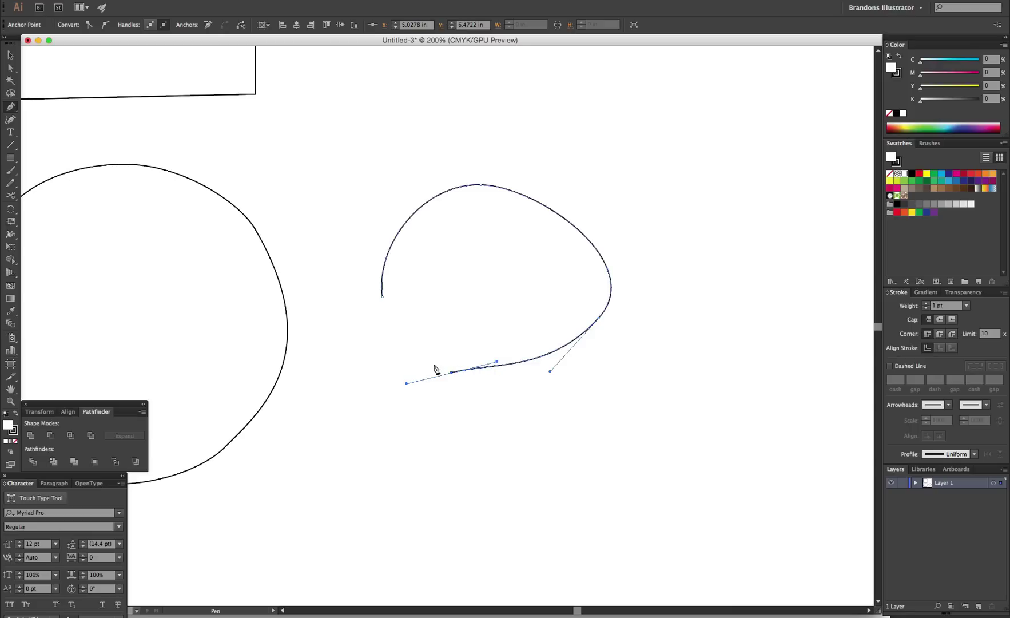
key("super+z")
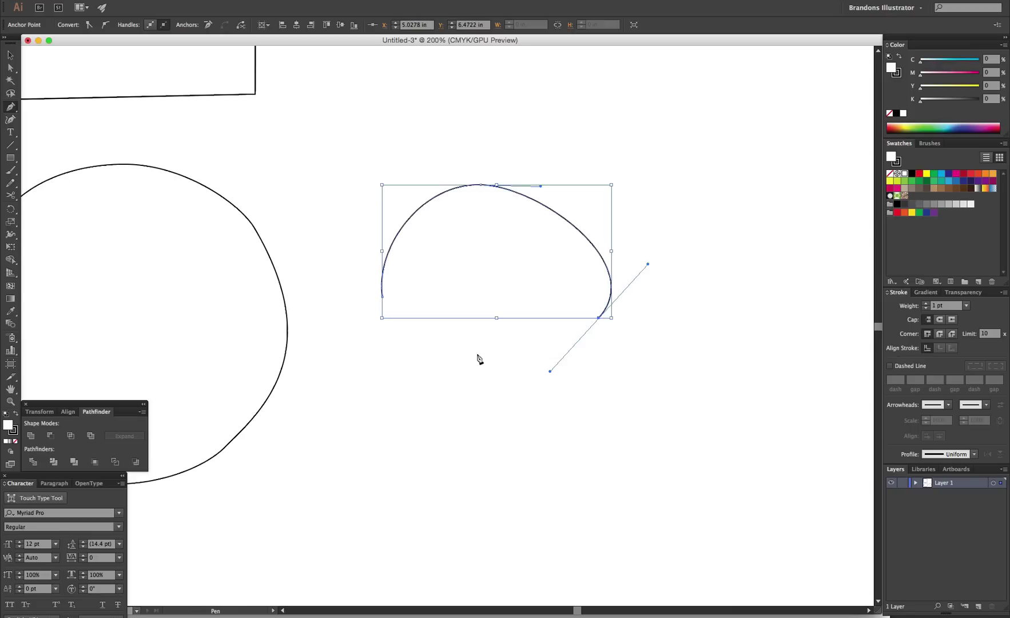
left_click_drag(469, 367, 420, 449)
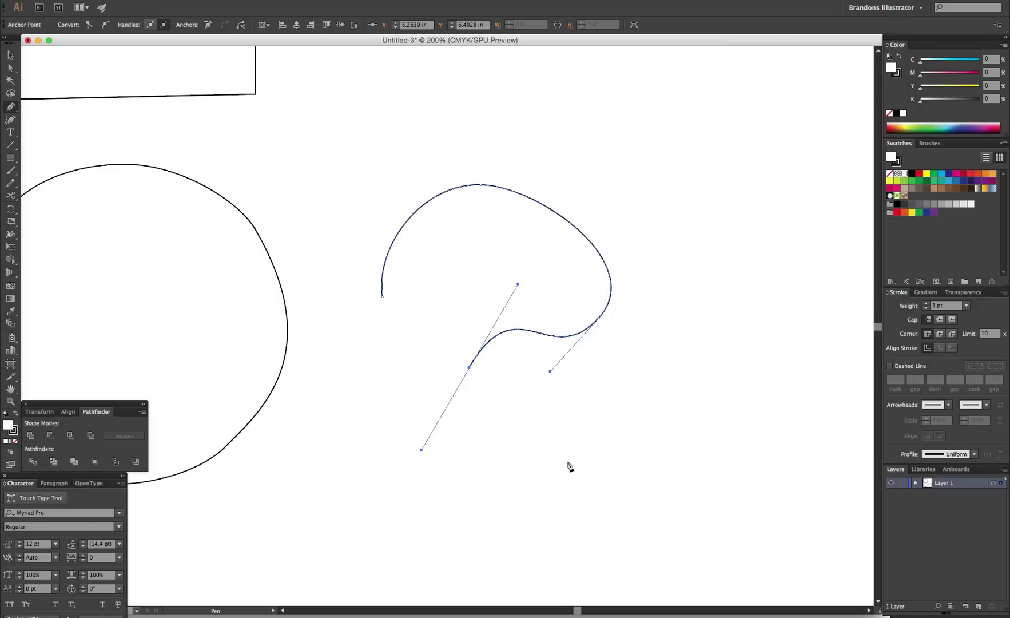
Try a curved segment from the path's end anchor, undo it, and remove that anchor's outgoing handle
left_click(609, 484)
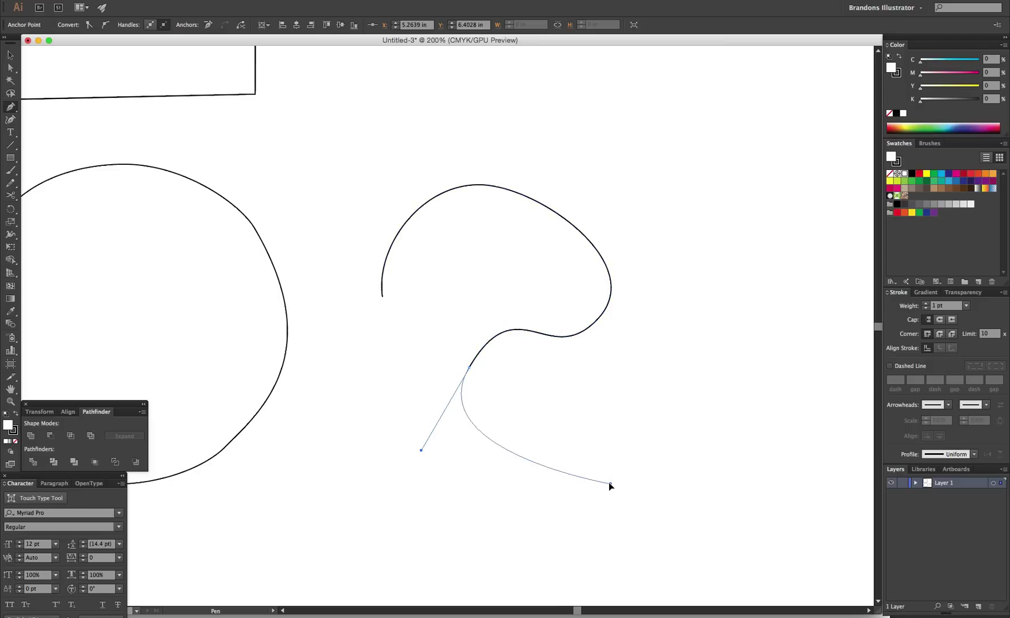
key("ctrl+z")
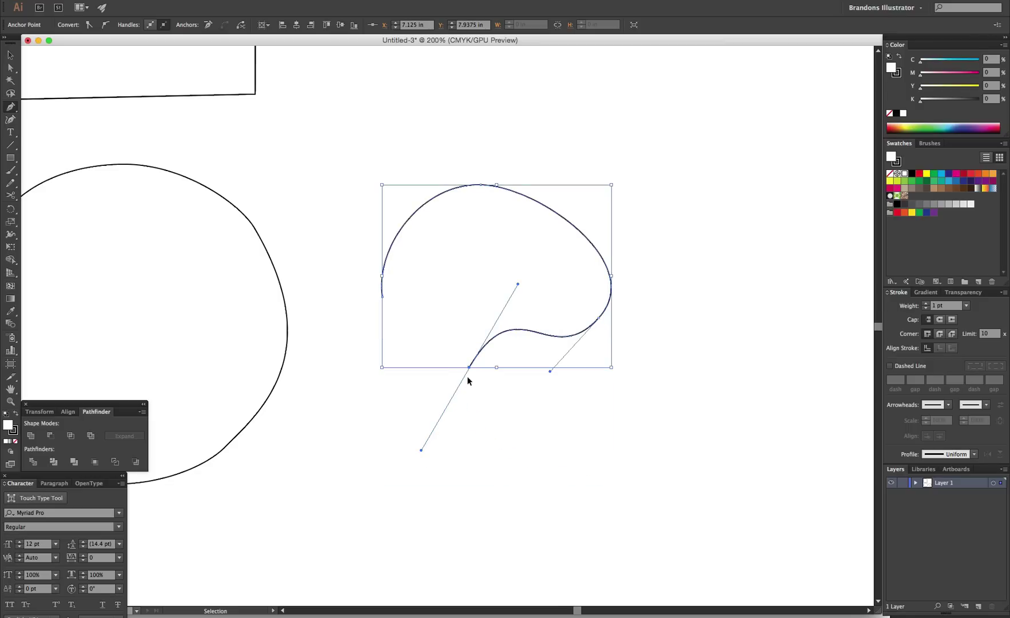
key("a")
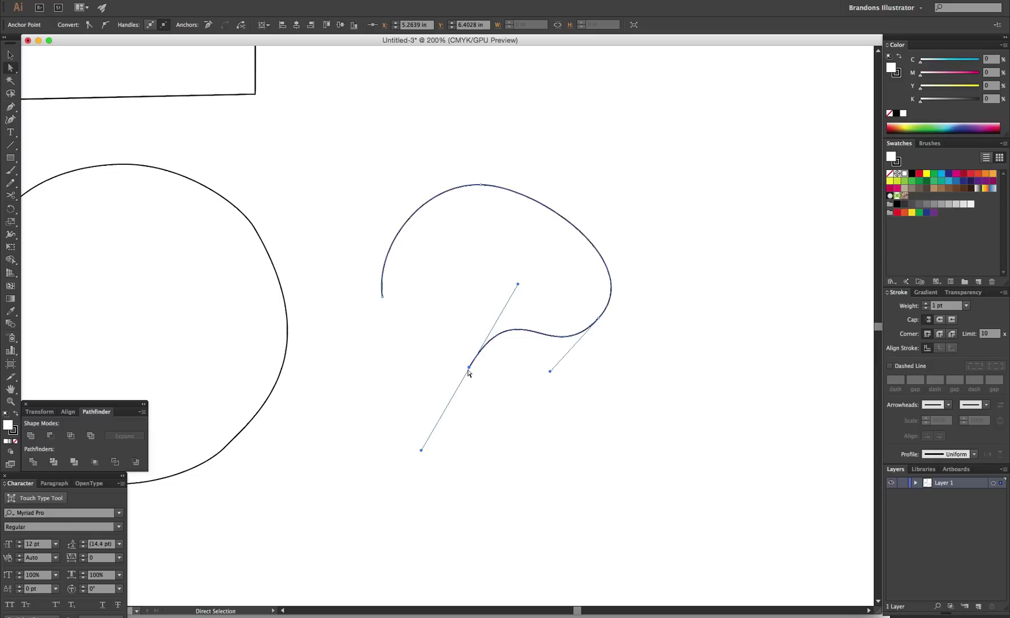
key("p")
key("super")
key("super")
key("alt")
left_click_drag(421, 450, 452, 411)
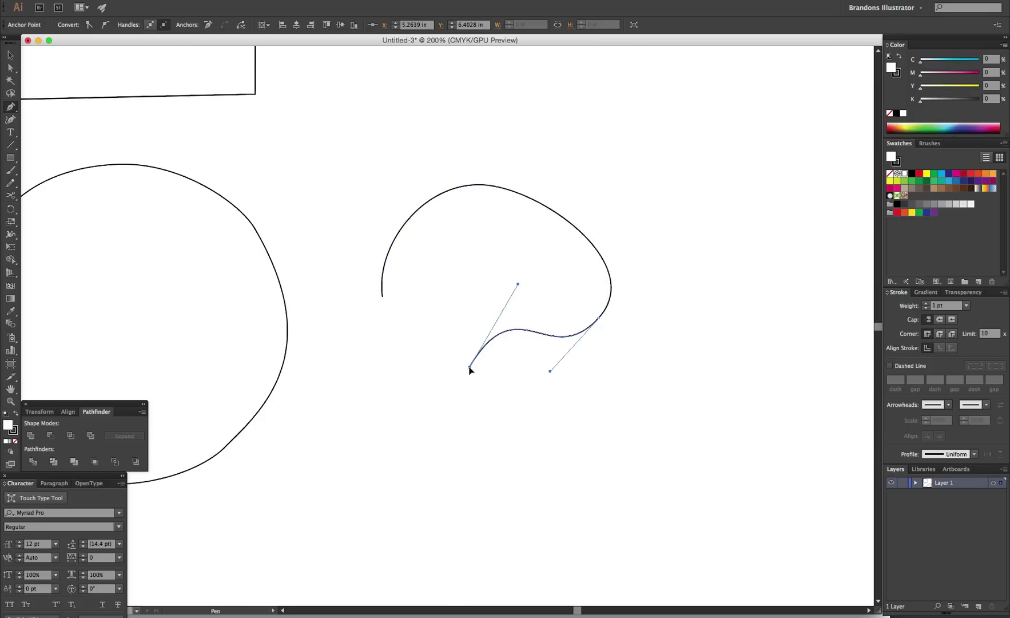
Try a straight segment down from the path's corner end anchor, undo it, and delete the whole practice path
left_click(568, 455)
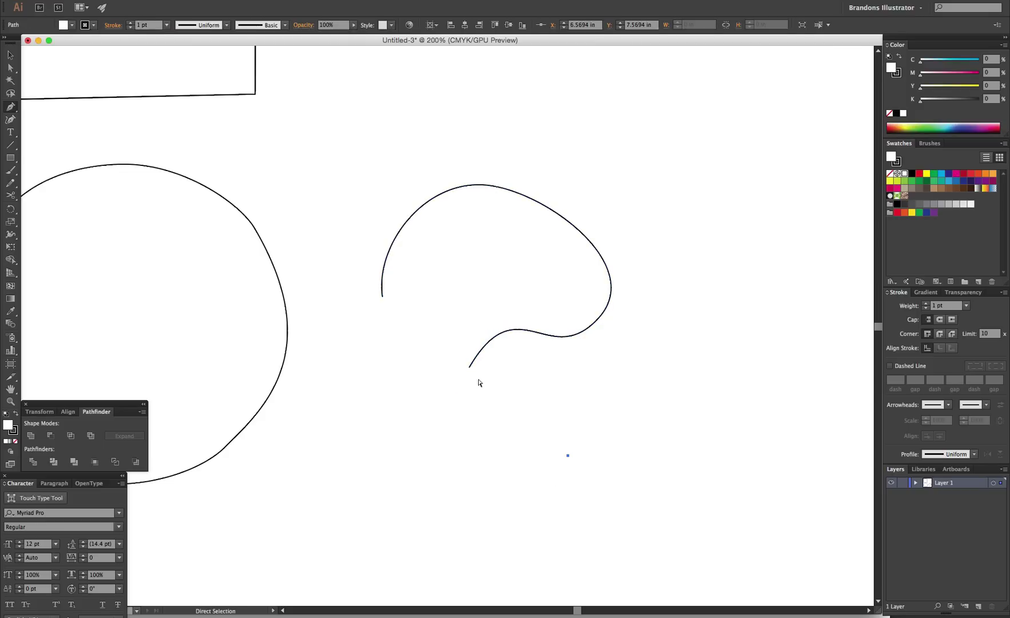
left_click(468, 368)
left_click(586, 456)
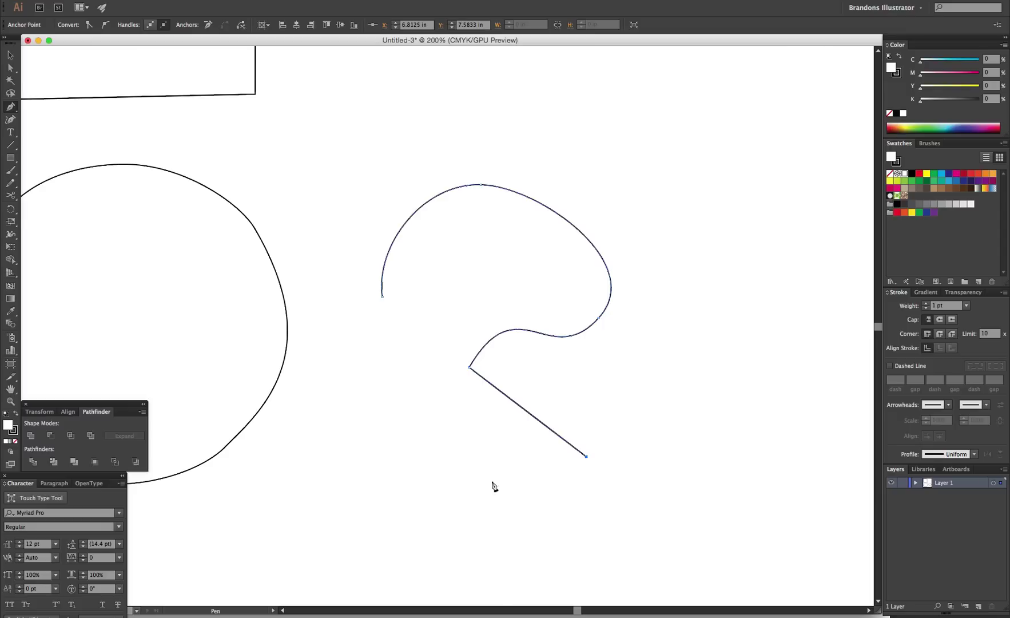
key("ctrl+z")
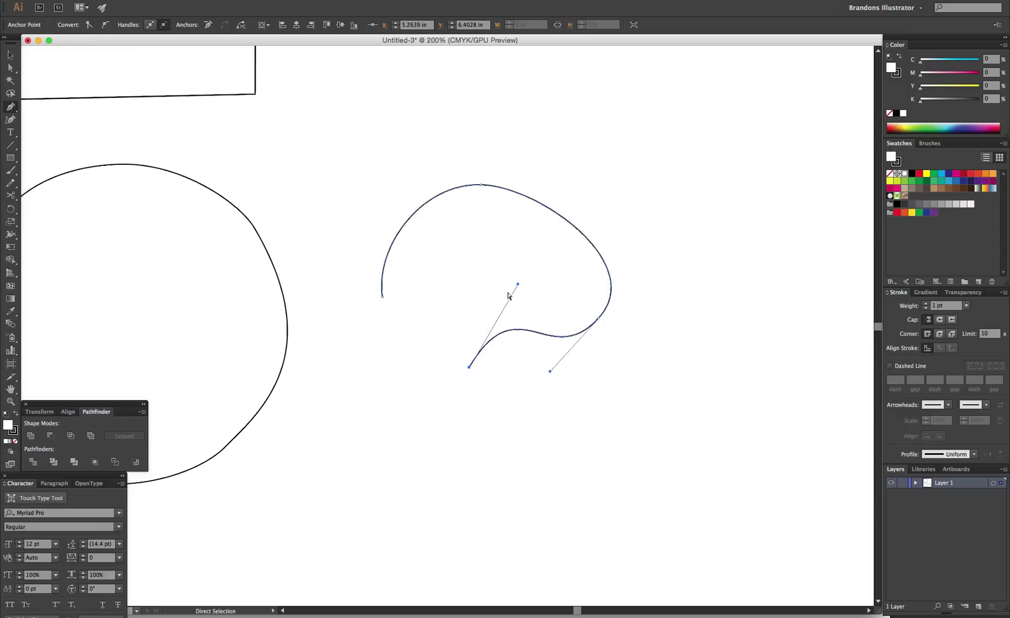
key("Delete")
key("Delete")
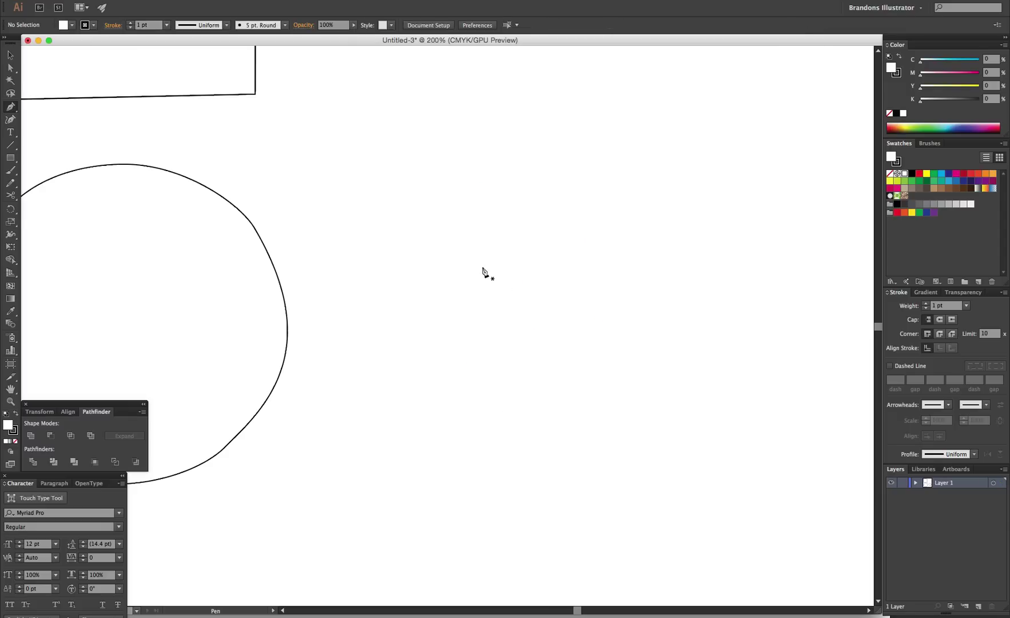
Draw a new open curved path beside the round shape with the Pen tool, following its start point with three smooth anchors
left_click(427, 238)
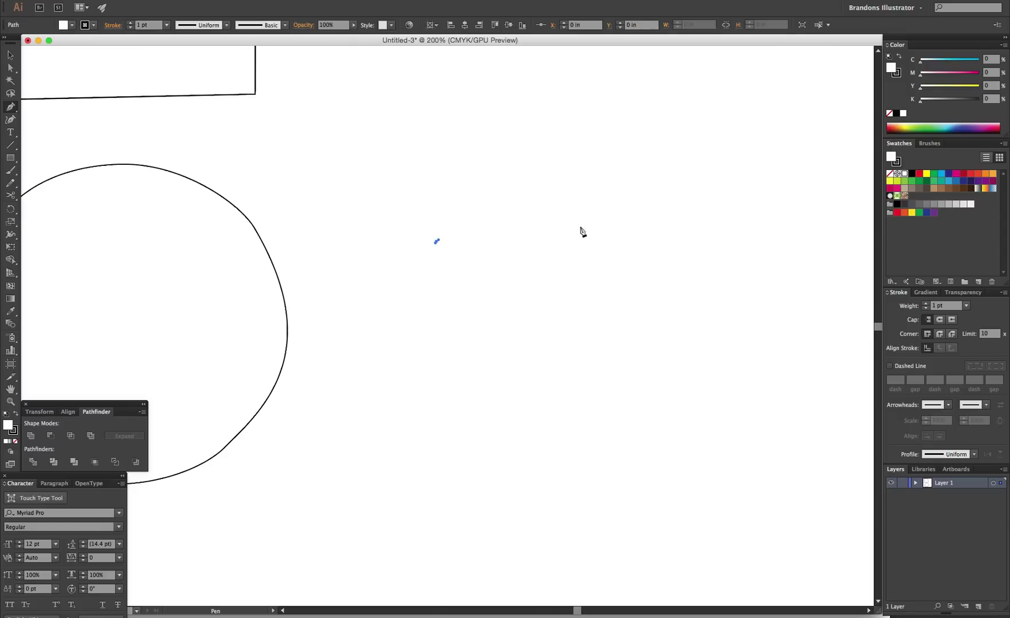
left_click_drag(589, 222, 643, 306)
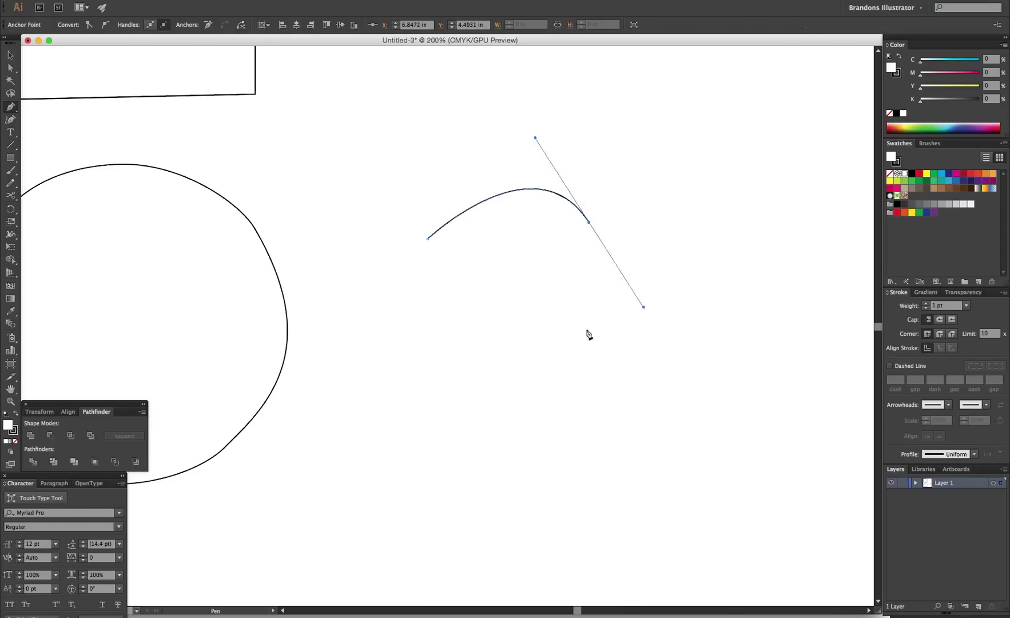
left_click_drag(531, 348, 476, 341)
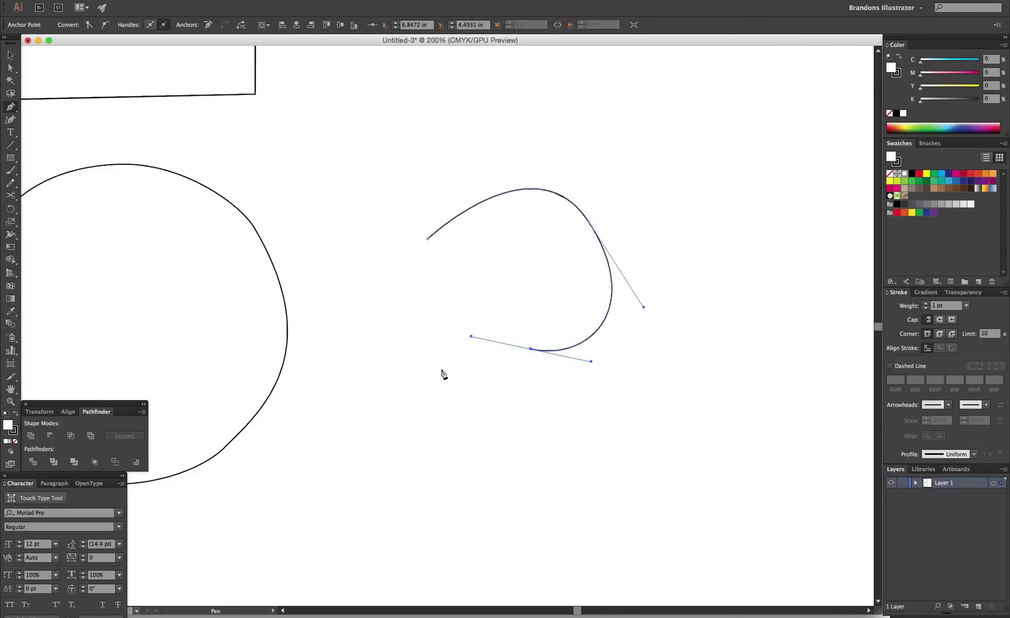
left_click_drag(451, 396, 518, 447)
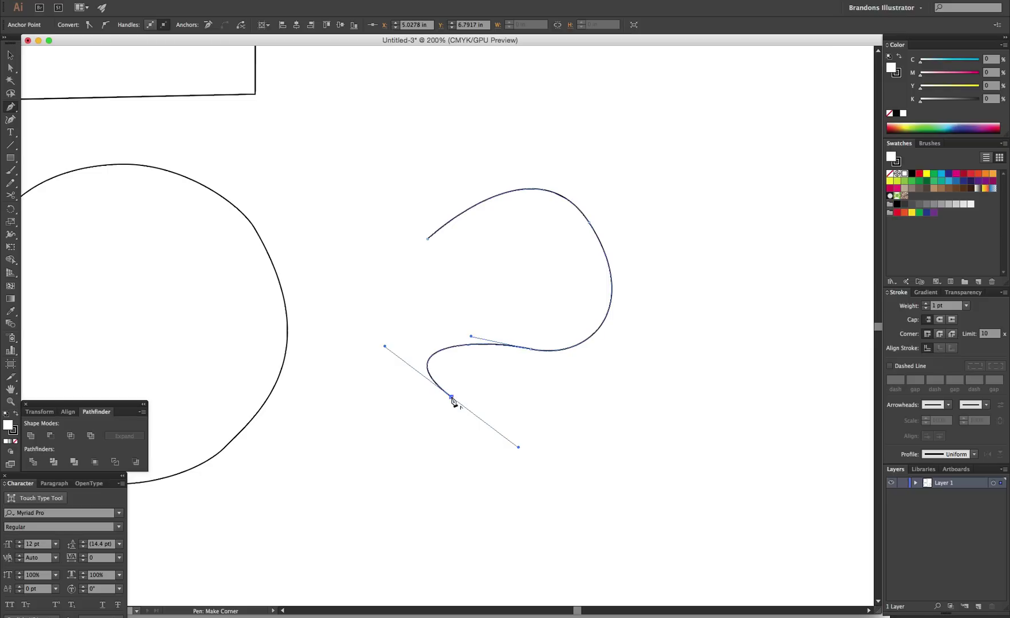
Turn the path's end anchor into a corner by removing its outgoing handle, and add a straight segment diagonally down toward the lower left
key("alt")
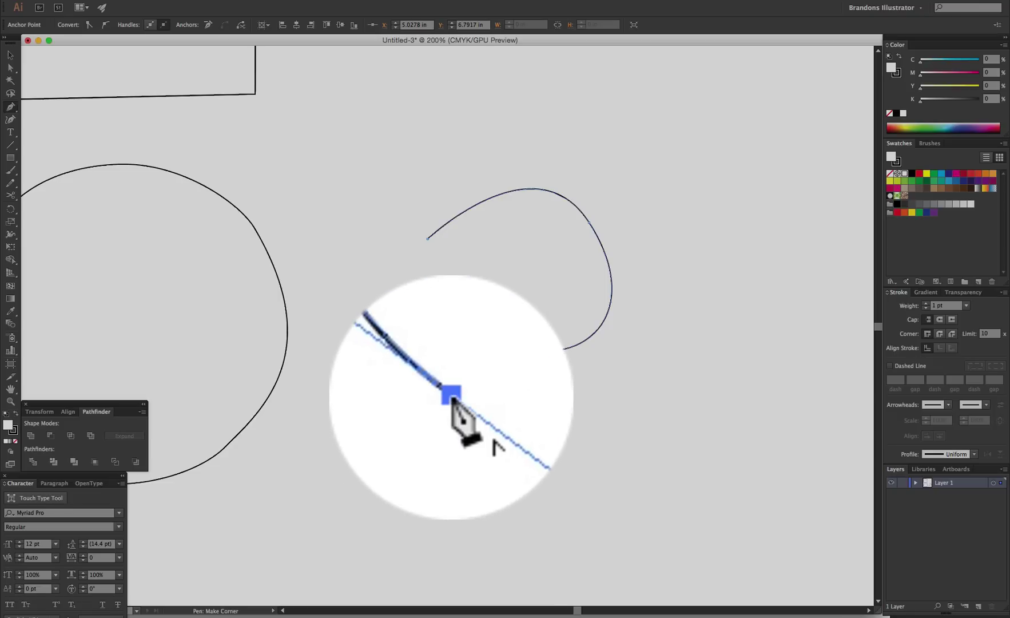
left_click_drag(451, 396, 385, 345)
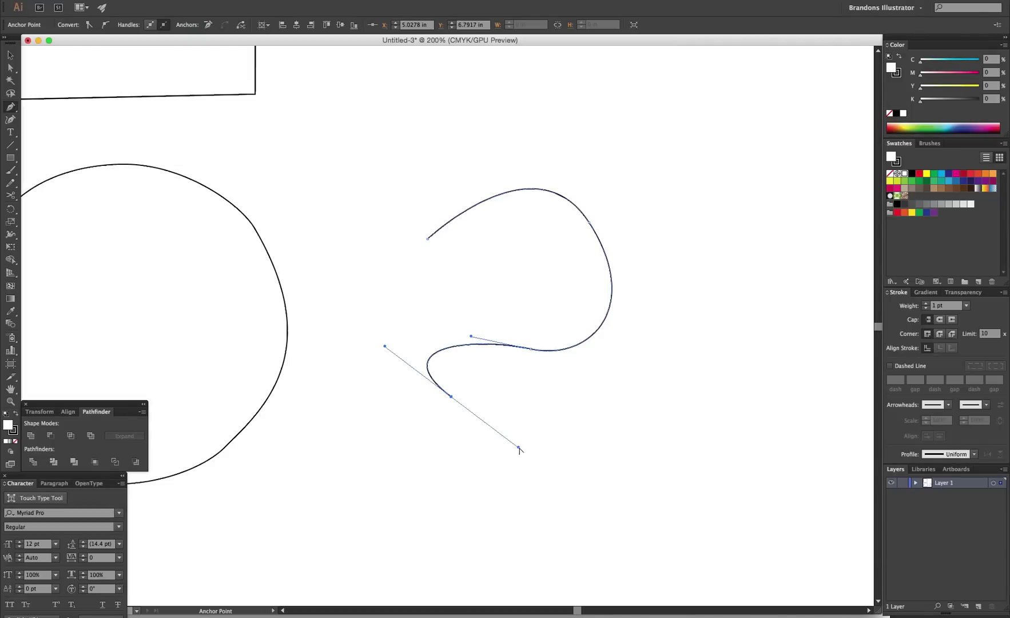
left_click(451, 397)
left_click(293, 521)
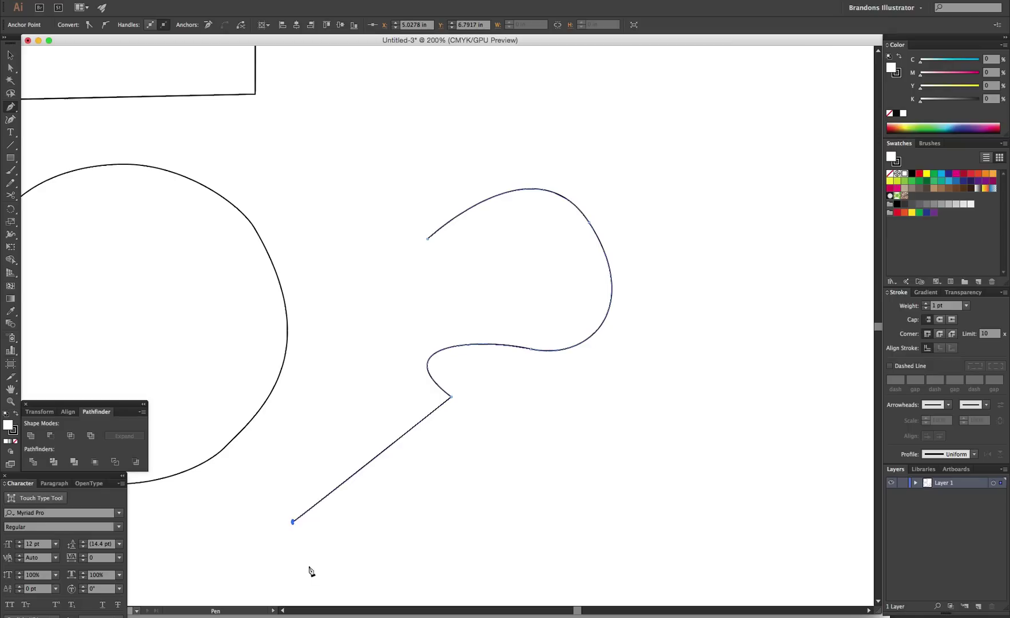
Continue the path with two curved segments, make the end anchor a corner, and add a short straight segment downward
left_click_drag(444, 527, 526, 478)
left_click_drag(549, 413, 620, 386)
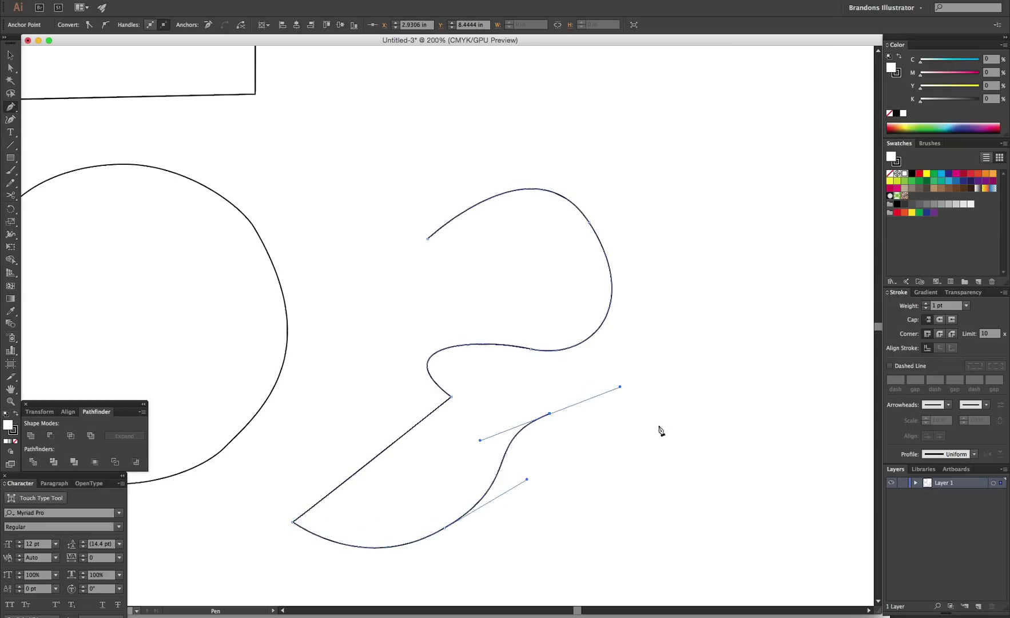
left_click(549, 414)
left_click(587, 492)
Extend the path with four smooth anchors that sweep upward and arch over toward the right
left_click_drag(658, 450, 688, 395)
left_click_drag(678, 331, 678, 301)
left_click_drag(722, 271, 761, 271)
left_click_drag(790, 302, 798, 318)
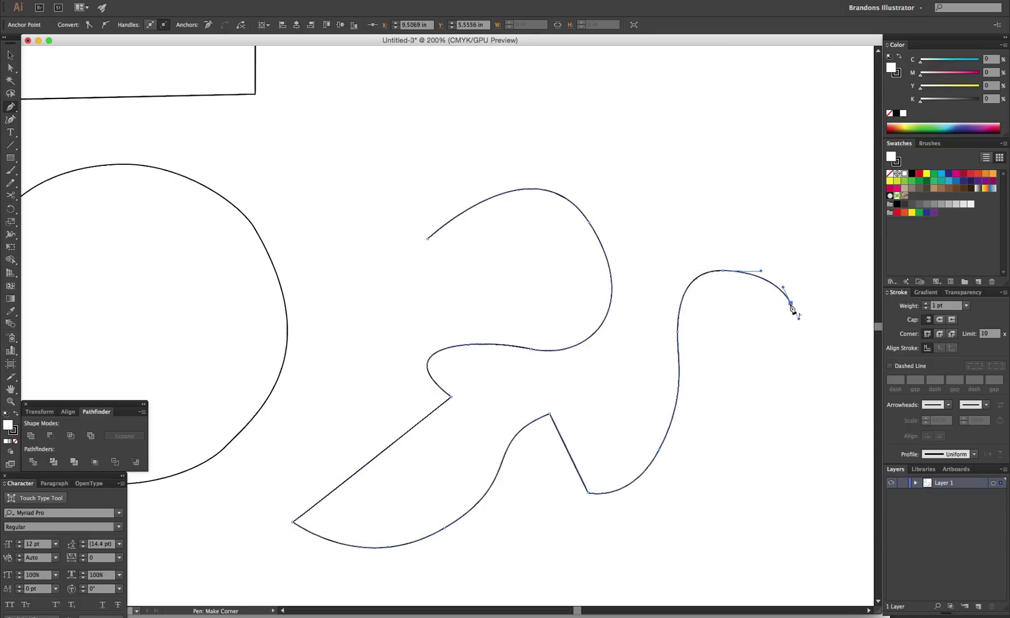
Make the arch's end anchor a corner, finish the path with three straight zigzag segments, and deselect it
left_click(790, 302)
left_click(748, 349)
left_click(718, 395)
left_click(749, 435)
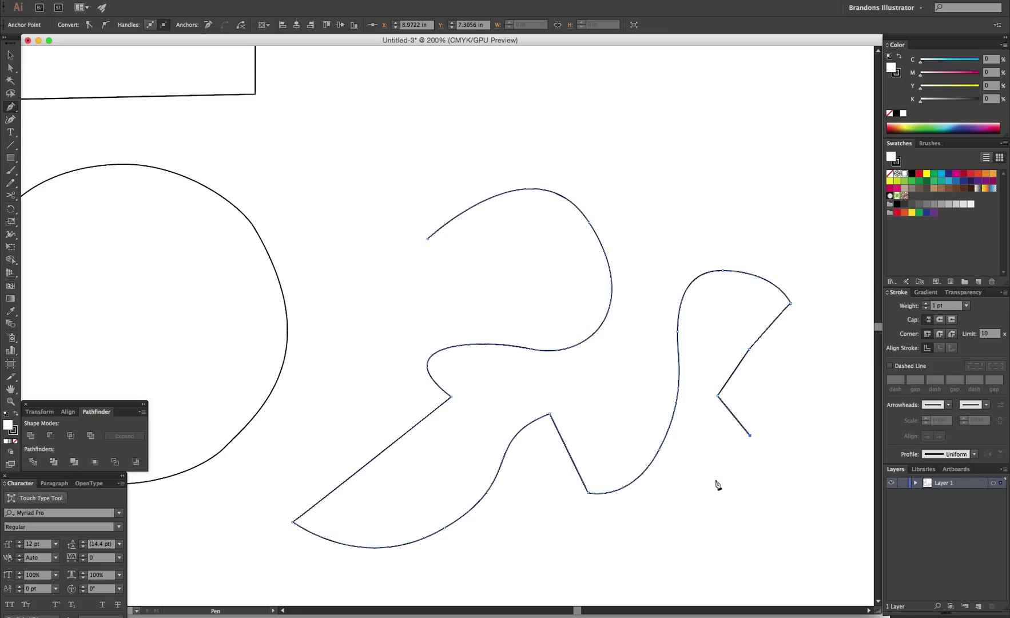
left_click(676, 263, "ctrl")
key("v")
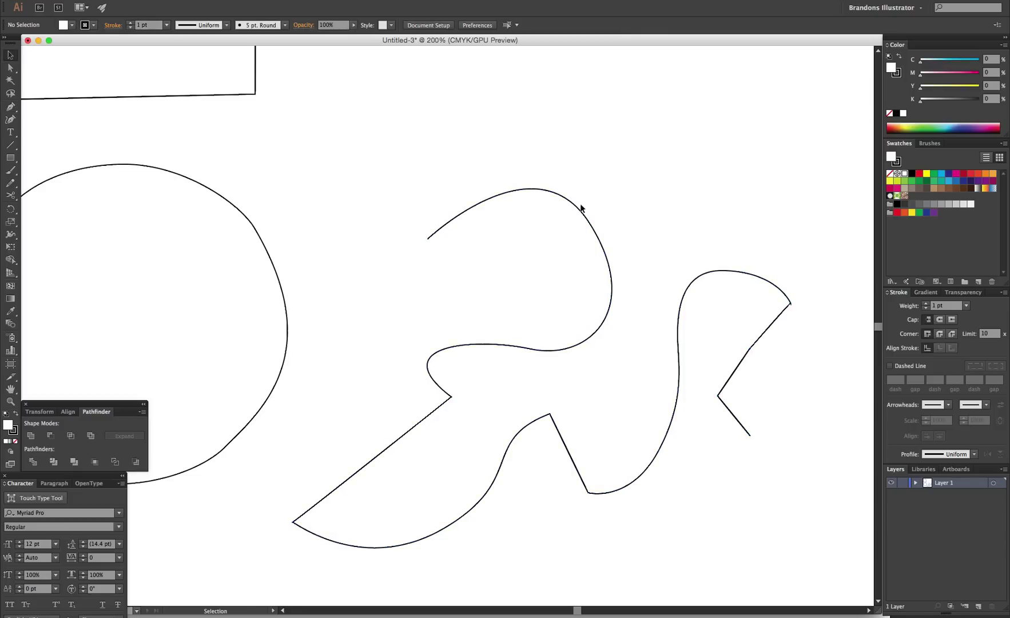
Delete the round shape and the four-sided shape to clear the artboard
key("p")
key("space")
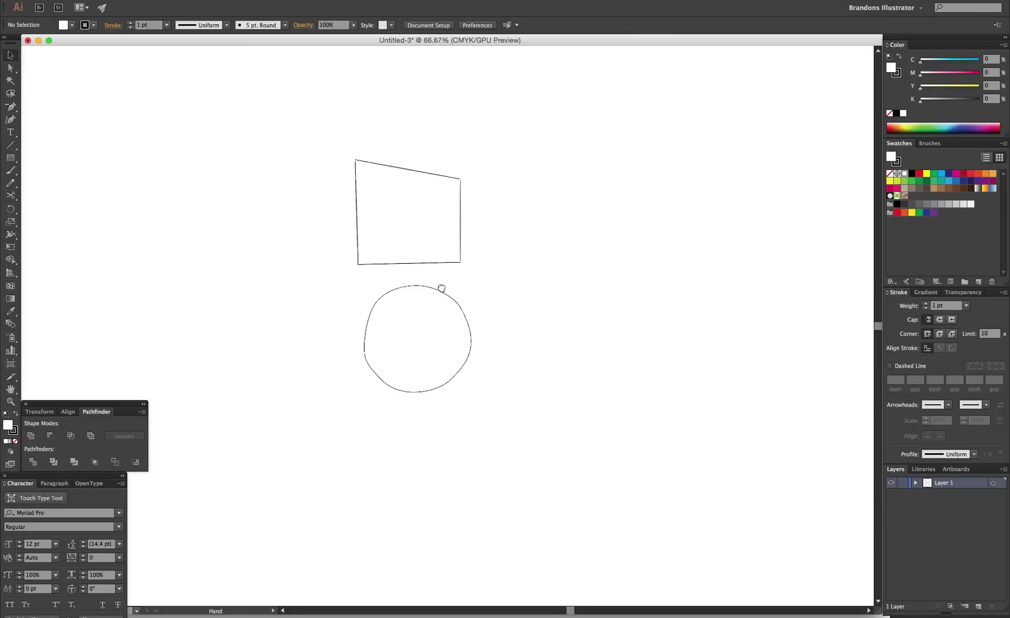
left_click_drag(443, 180, 507, 278)
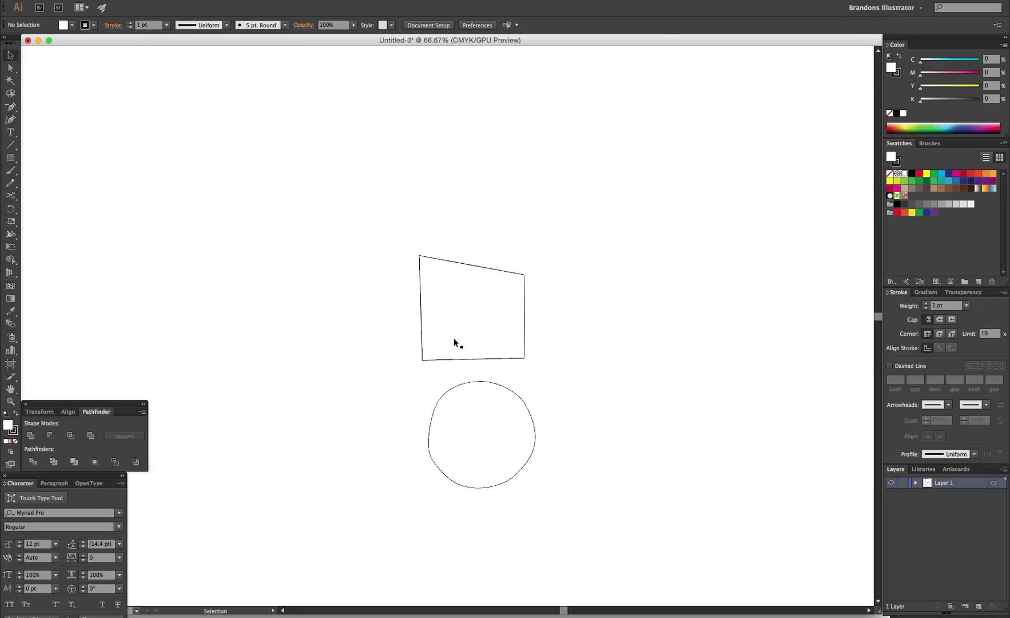
left_click_drag(454, 338, 412, 261)
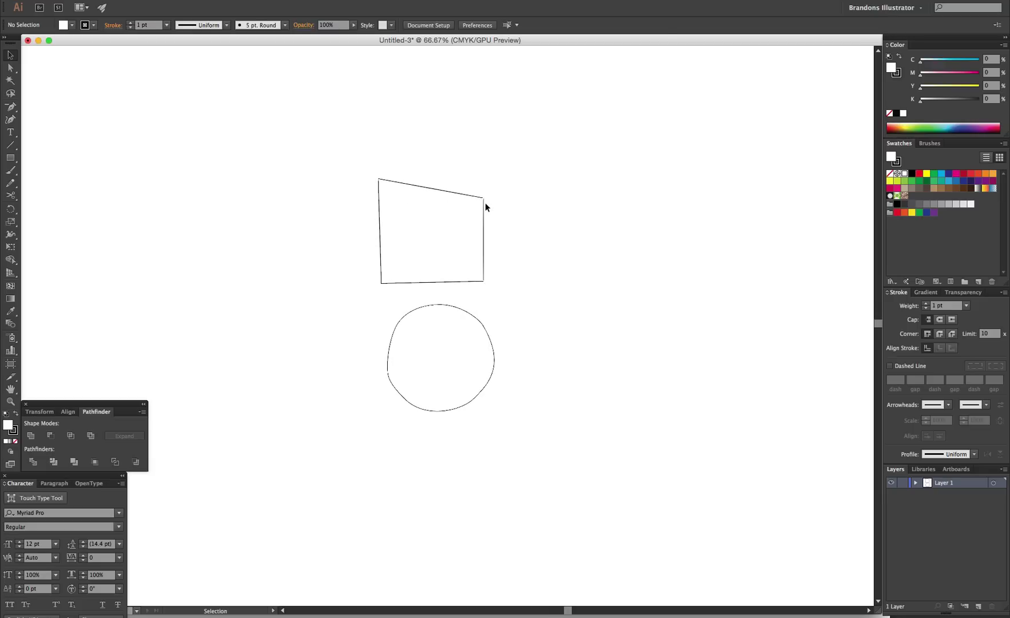
left_click_drag(501, 389, 353, 350)
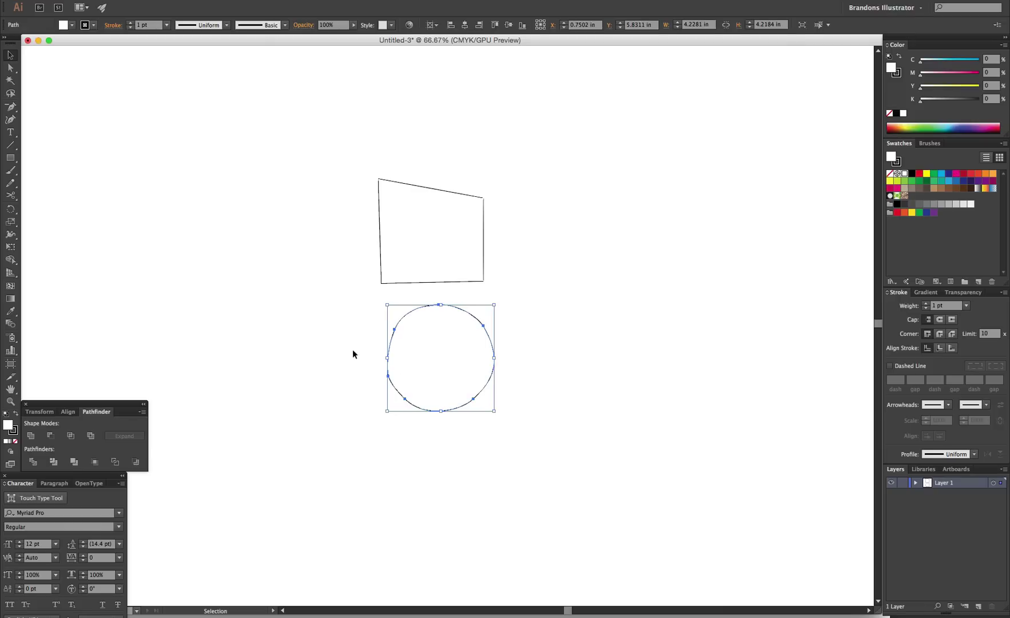
key("Delete")
left_click(412, 250)
key("Delete")
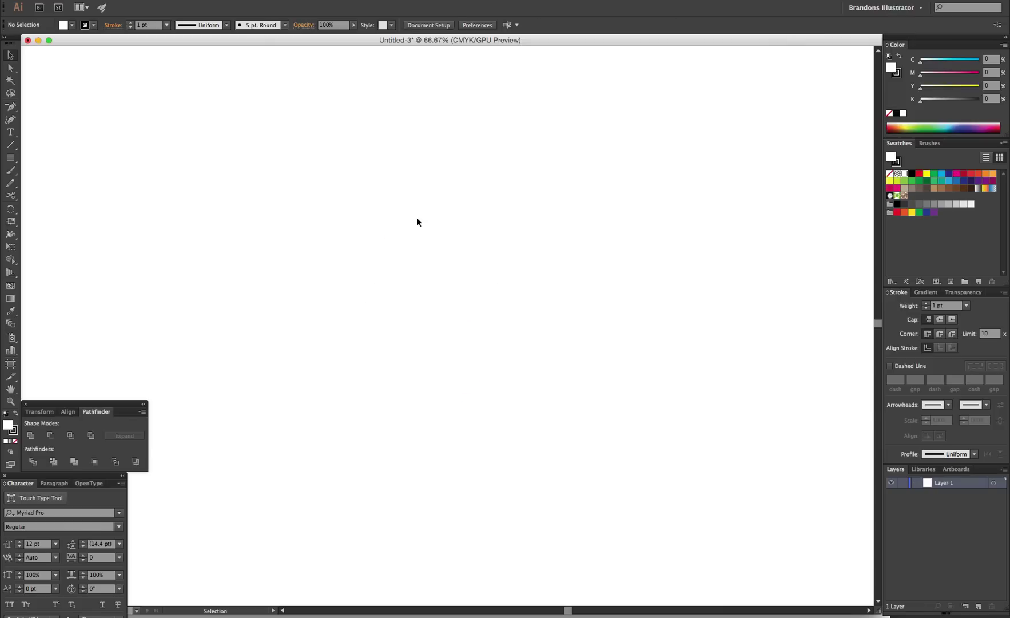
Draw a square about 4.96 in wide with the Rectangle tool in the upper middle of the canvas
key("m")
left_click_drag(410, 148, 536, 273)
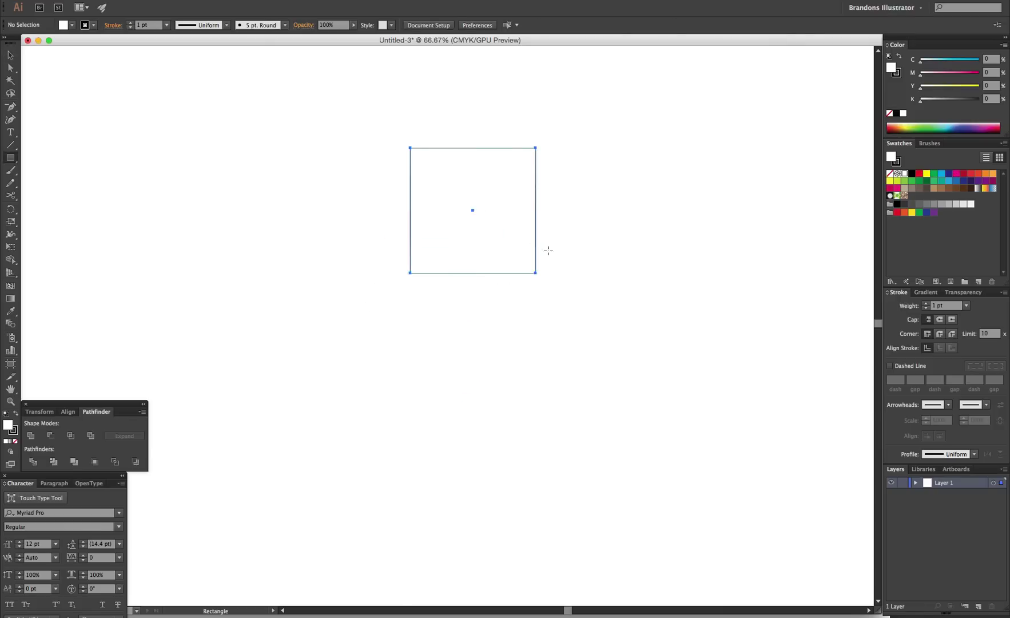
key("v")
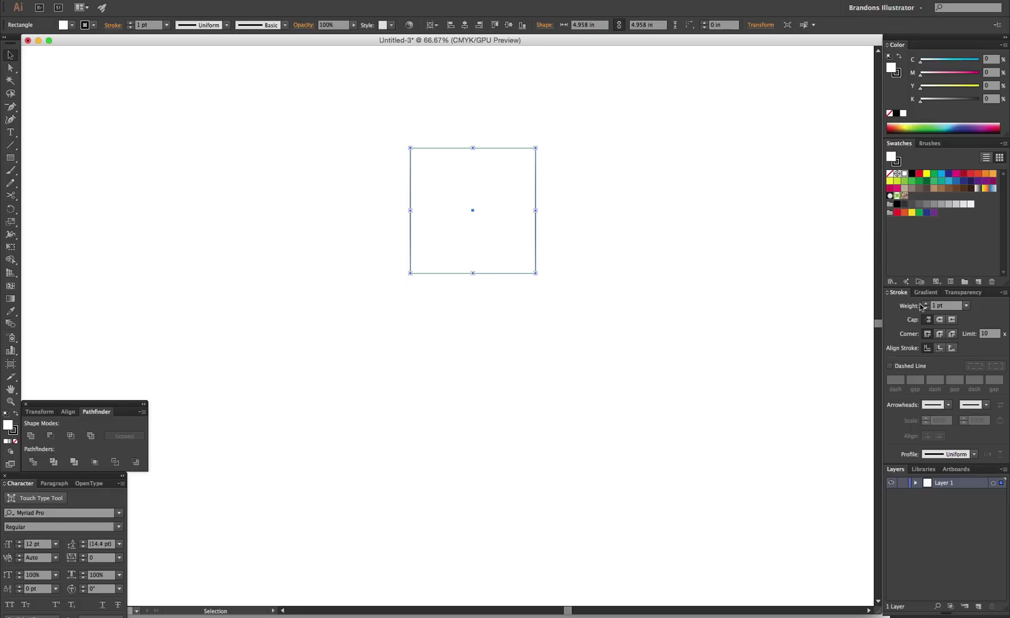
Increase the square's stroke weight to 8 pt and deselect it
left_click(926, 303)
left_click(925, 303)
left_click(925, 303)
left_click(925, 303)
left_click(925, 303)
left_click(925, 303)
left_click(925, 303)
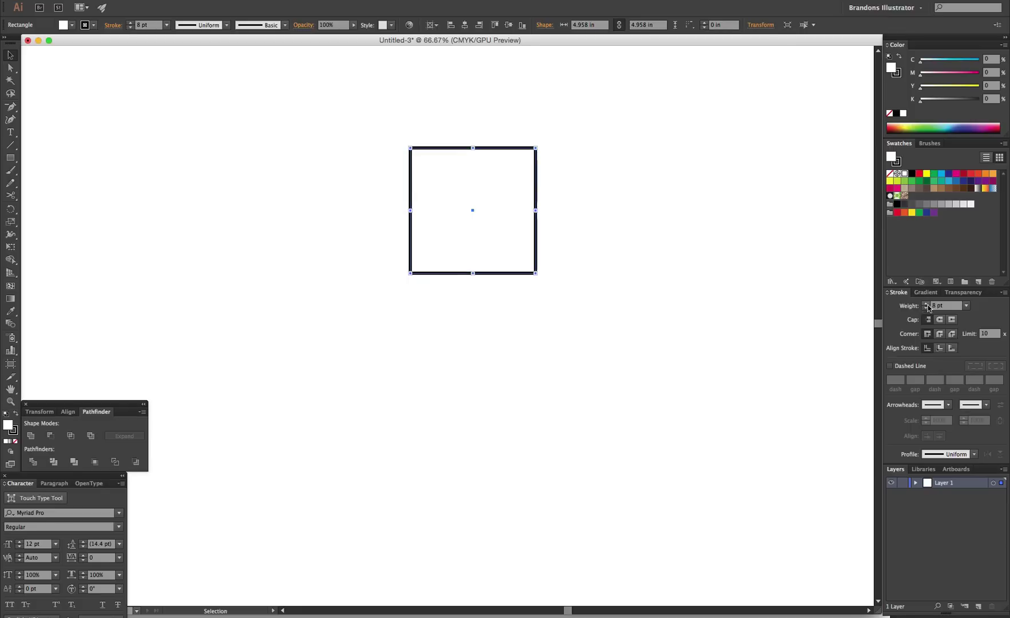
key("super+shift+a")
Scale the square up proportionally to nearly double its size, and deselect it
left_click(534, 158)
left_click_drag(547, 136, 621, 93)
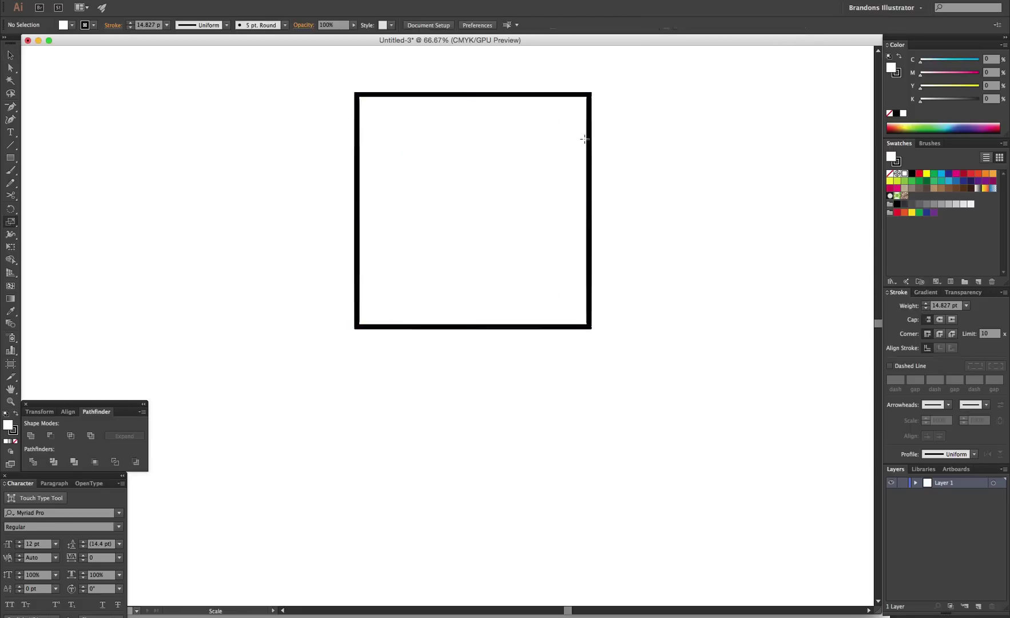
Move the enlarged square over to the far left of the canvas with the Selection tool, leaving it deselected
key("v")
left_click_drag(589, 166, 583, 193)
key("super+shift+a")
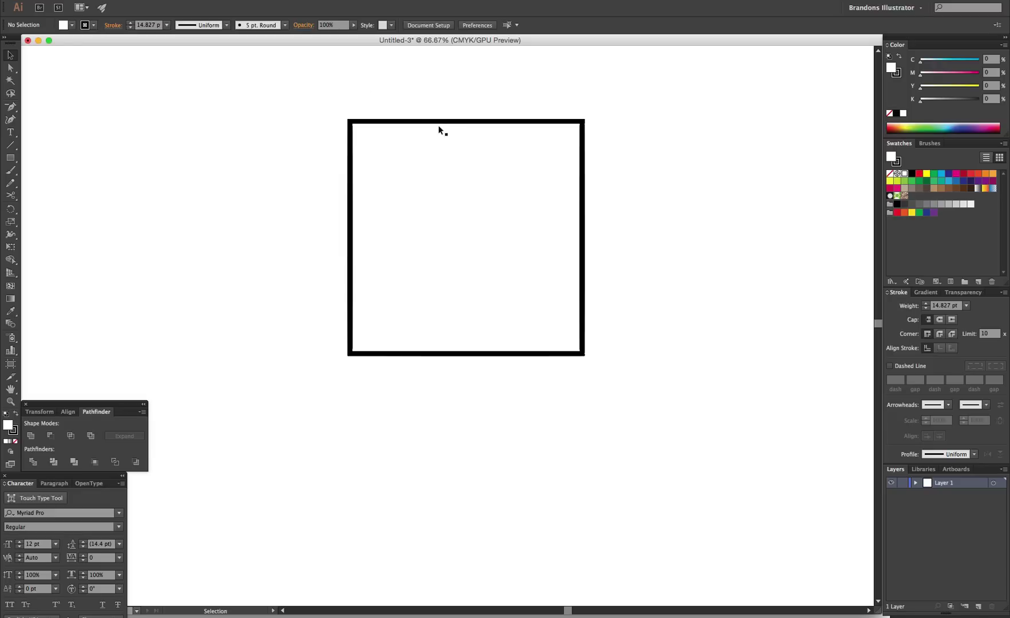
left_click_drag(469, 124, 451, 100)
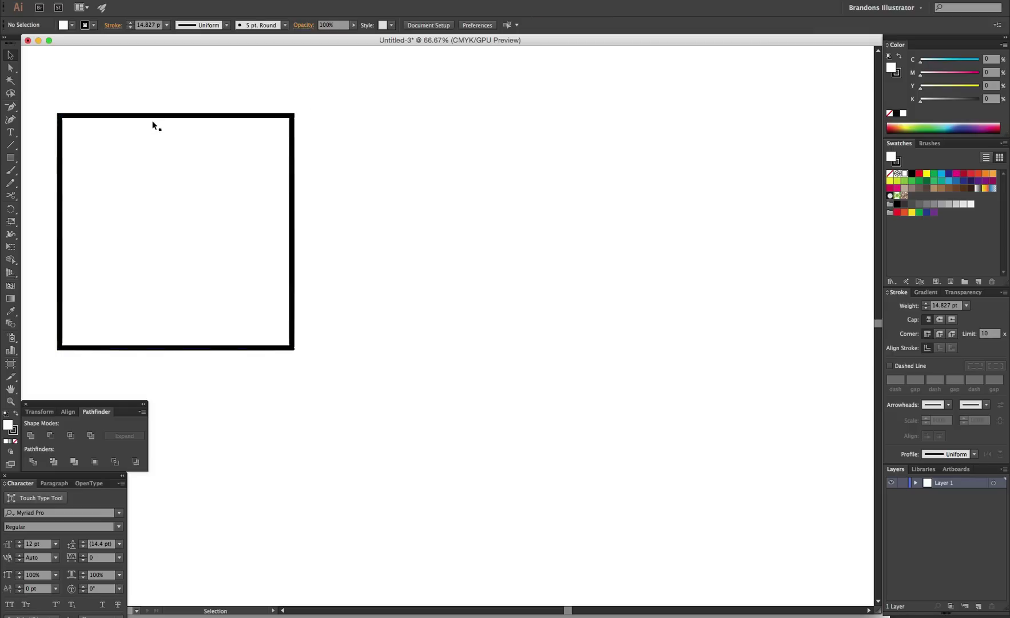
Duplicate the square to its right and pull the copy's upper and lower-right corners into smooth curves with the Anchor Point tool
left_click_drag(150, 116, 482, 119)
key("shift+c")
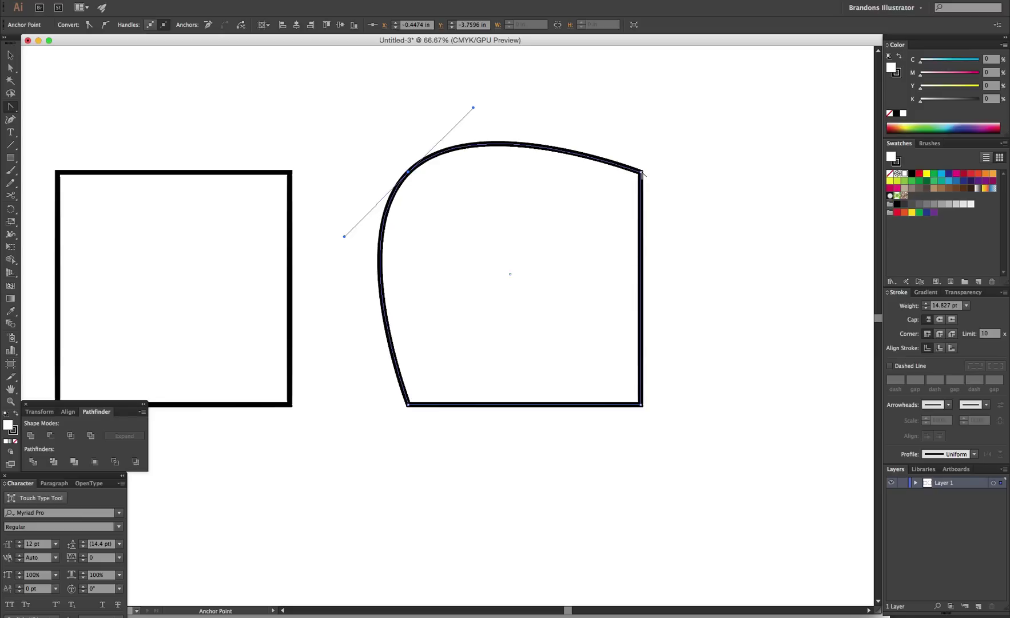
left_click_drag(641, 173, 698, 237)
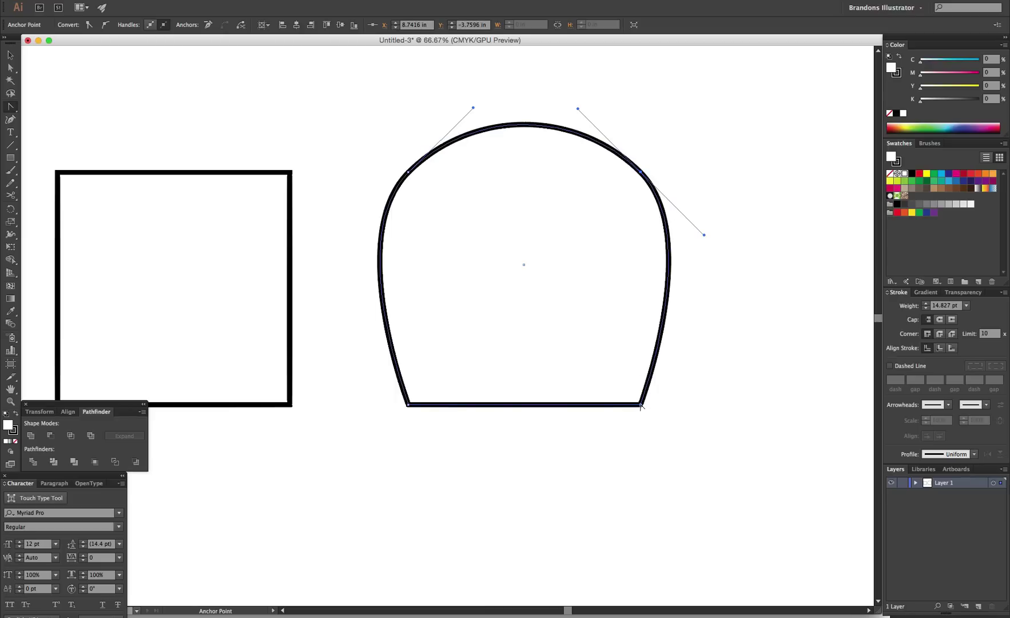
left_click_drag(641, 405, 563, 440)
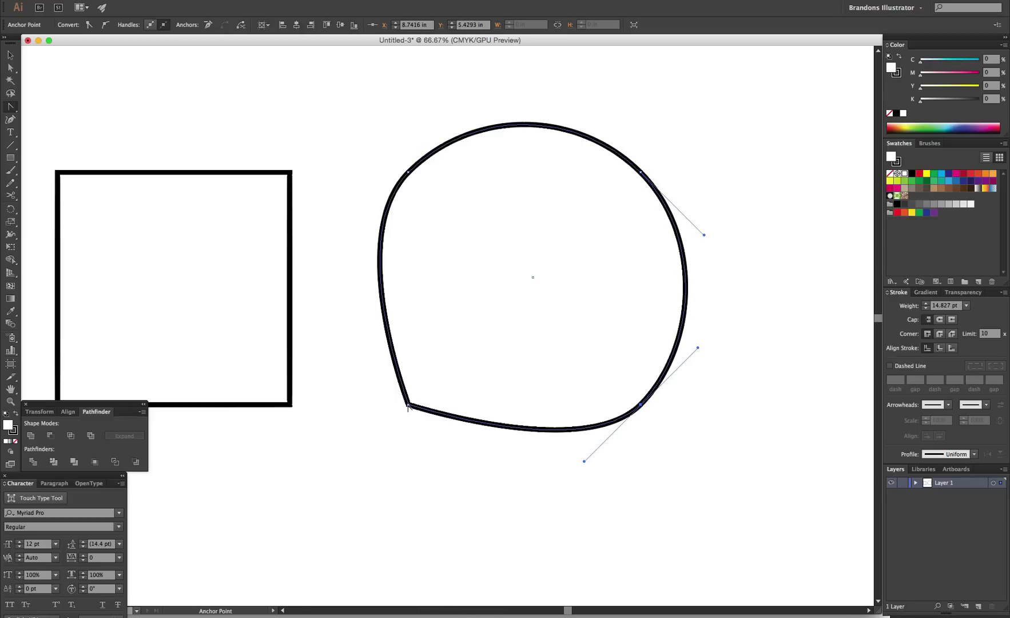
Try to pull the copy's lower-left corner into a smooth curve matching the other three corners
mouse_move(408, 405)
left_mouse_down()
mouse_move(455, 453)
mouse_move(441, 433)
mouse_move(543, 496)
mouse_move(336, 335)
mouse_move(423, 407)
mouse_move(556, 477)
mouse_move(494, 460)
mouse_move(388, 399)
mouse_move(340, 356)
mouse_move(493, 453)
mouse_move(460, 457)
mouse_move(494, 495)
mouse_move(340, 365)
mouse_move(451, 456)
mouse_move(366, 369)
left_mouse_up()
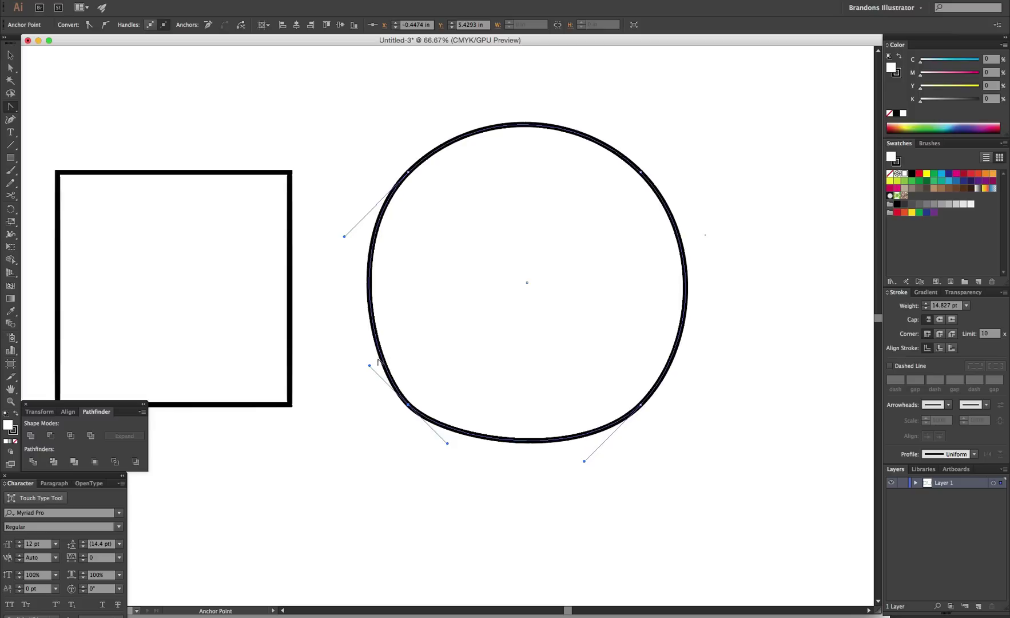
left_click_drag(408, 406, 365, 354)
key("super+z")
left_click_drag(408, 405, 371, 357)
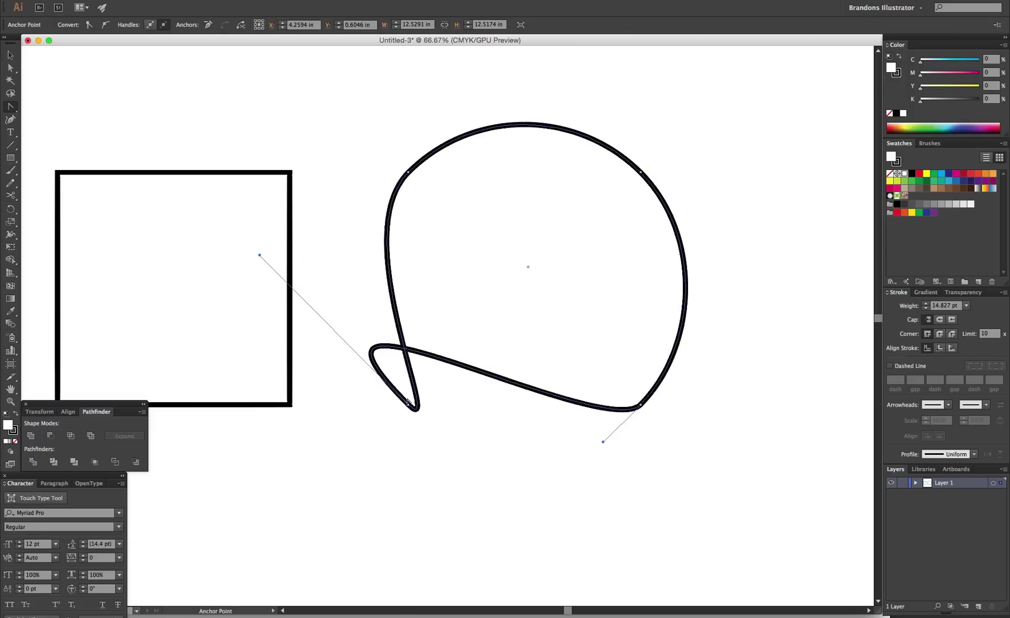
key("super+z")
Convert the copy's lower-left corner to a smooth anchor with diagonal handles, completing a near-circle, and deselect it
mouse_move(410, 406)
left_mouse_down()
mouse_move(414, 416)
mouse_move(347, 351)
left_mouse_up()
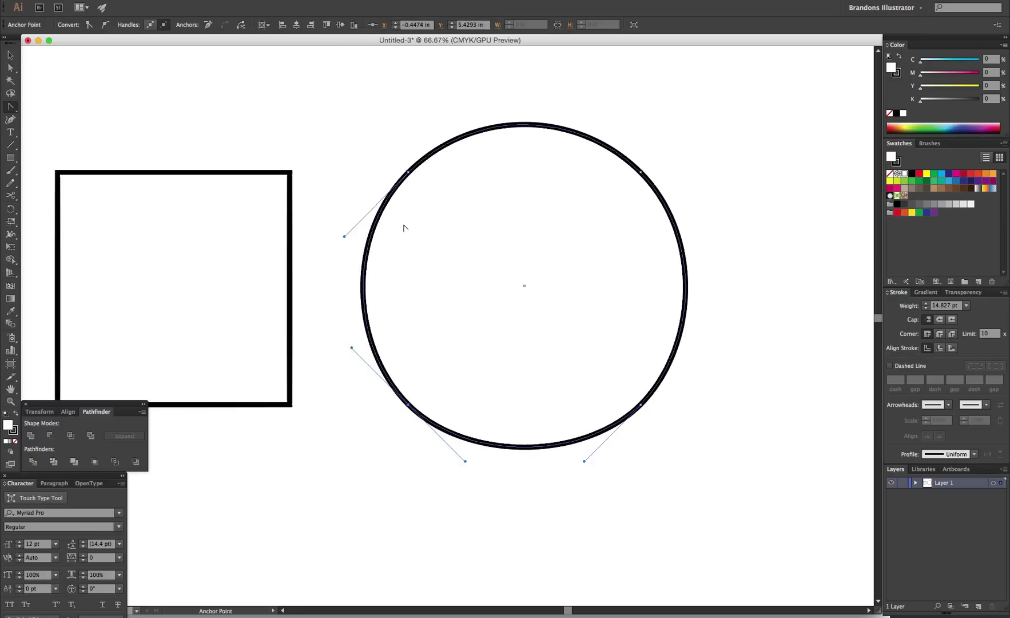
key("a")
key("super+shift+a")
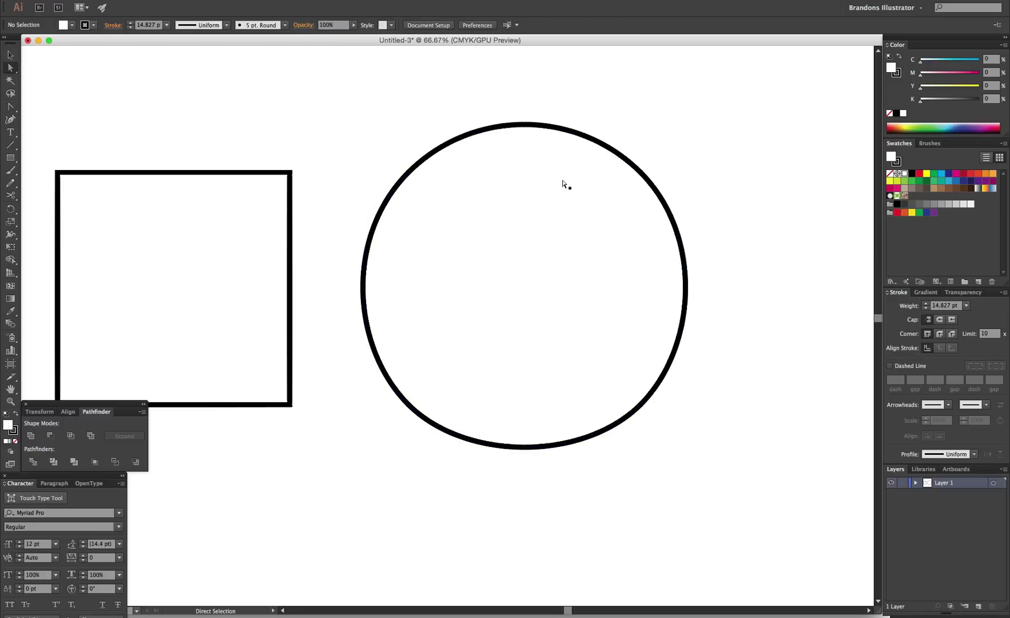
Duplicate the near-circular shape to its right, keeping the original in place
key("v")
key("space")
left_click_drag(483, 244, 446, 281)
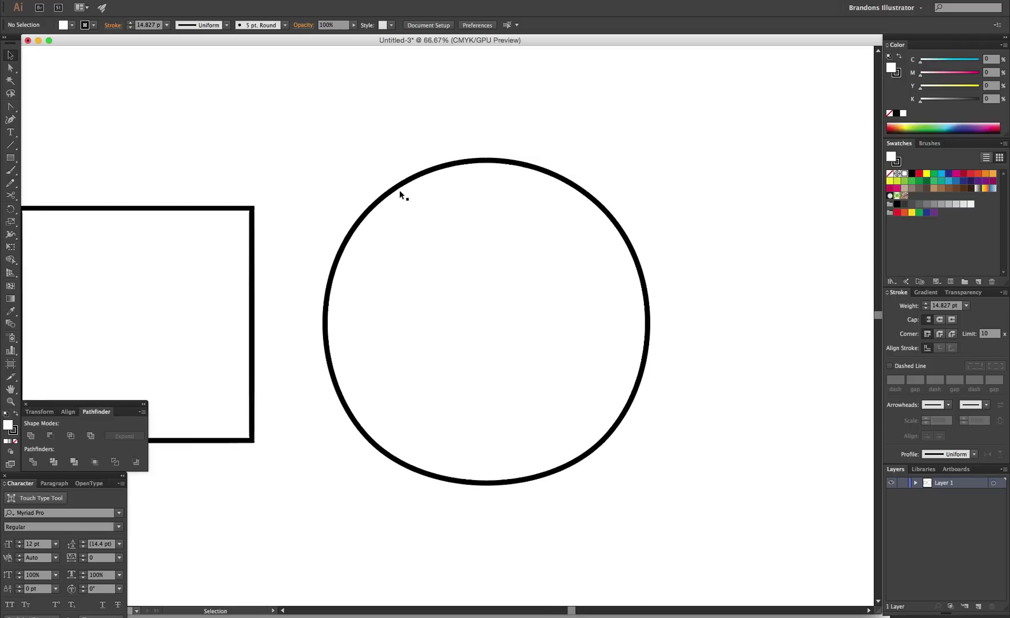
left_click(399, 191)
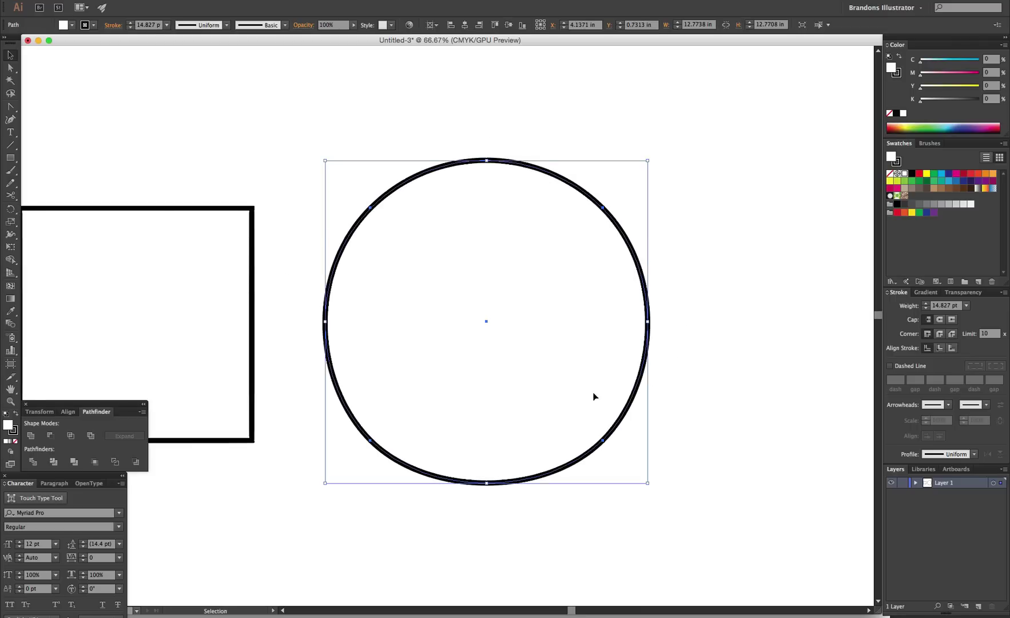
key("space")
left_click_drag(484, 276, 524, 190)
key("super+minus")
key("super+minus")
key("super+minus")
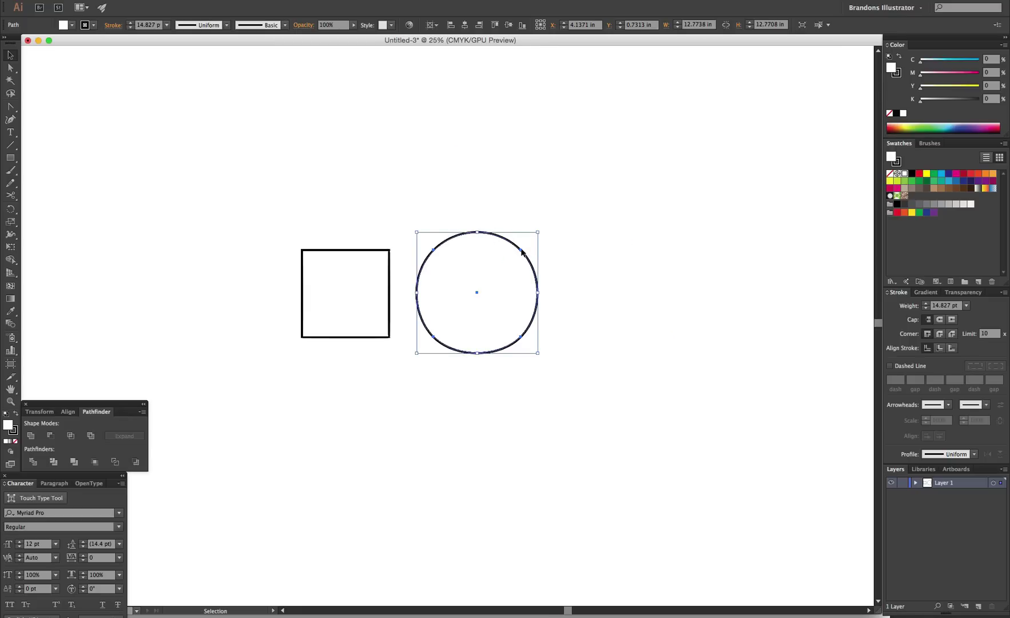
left_click_drag(521, 249, 659, 253)
scroll(651, 275, "right", 5)
Reshape the second circle into a bow tie by pulling its upper and lower handles in toward the centre, and deselect it
key("a")
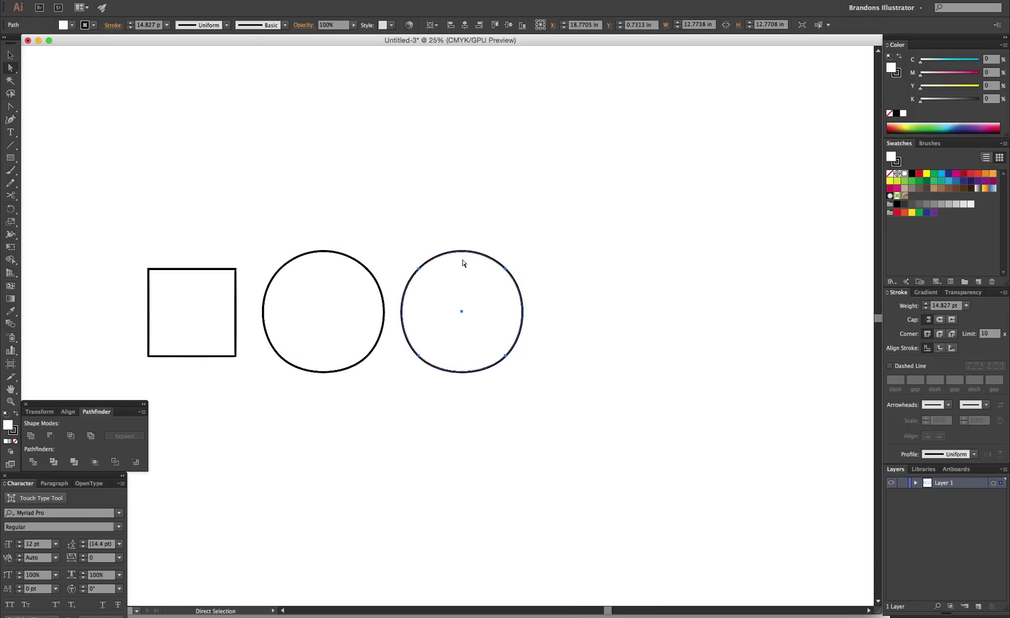
left_click(505, 268)
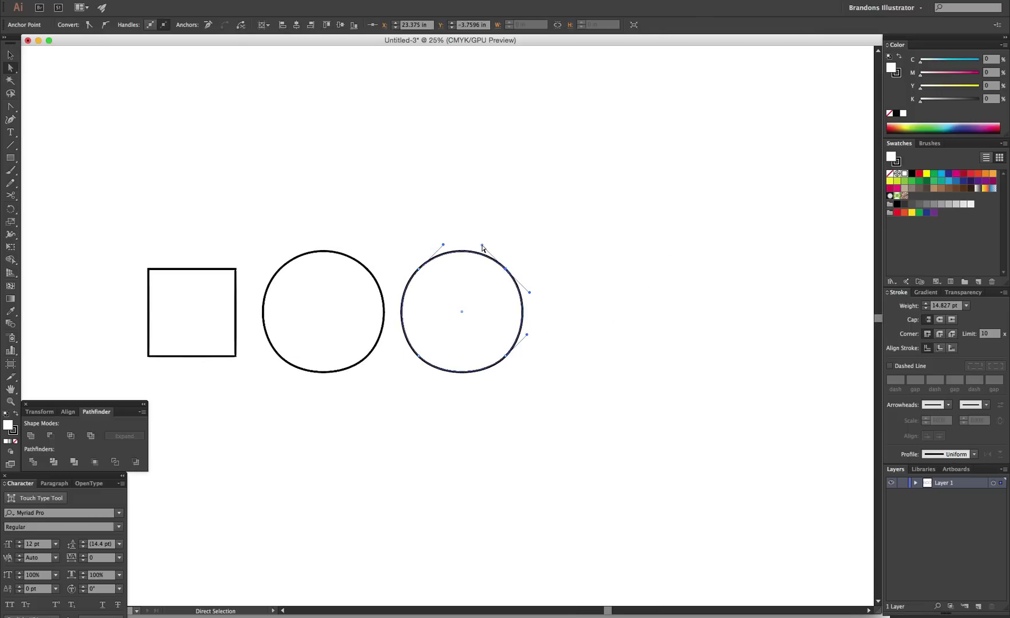
left_click_drag(482, 245, 465, 307)
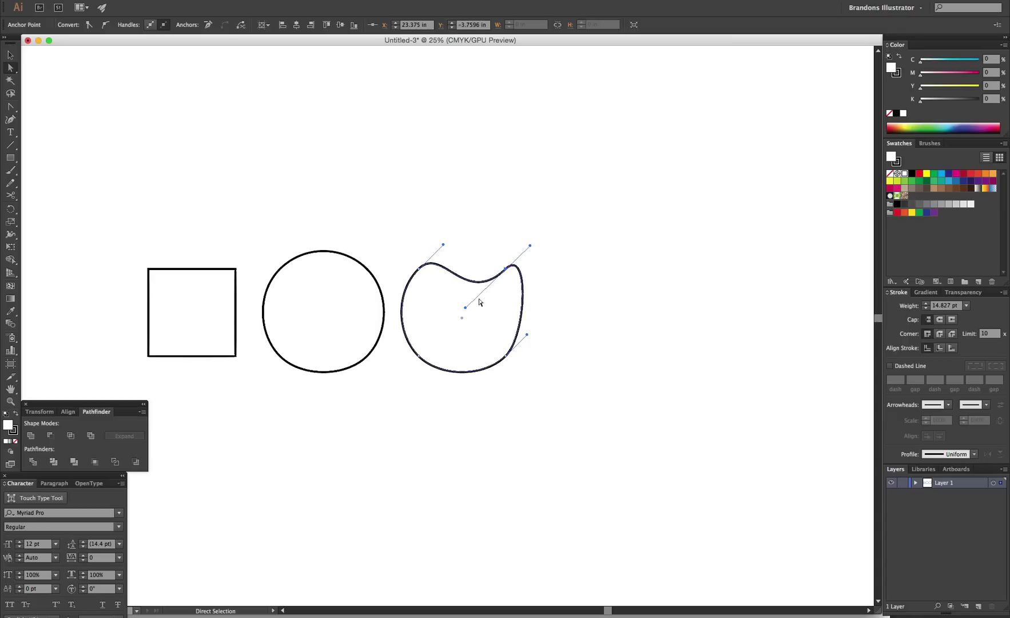
left_click_drag(444, 245, 459, 307)
left_click(418, 355)
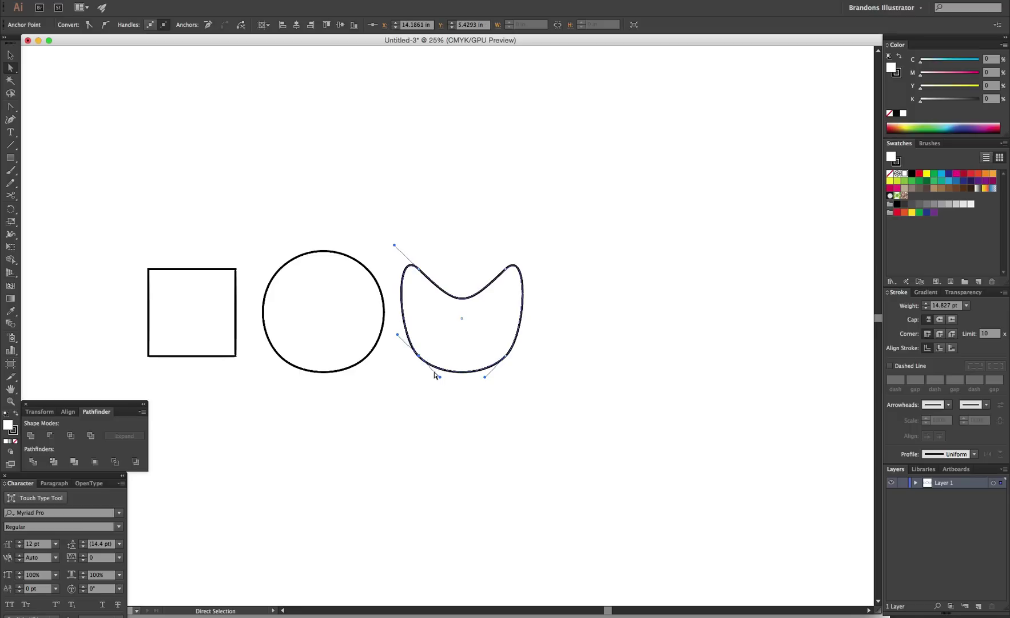
left_click_drag(440, 379, 464, 310)
left_click_drag(484, 377, 470, 313)
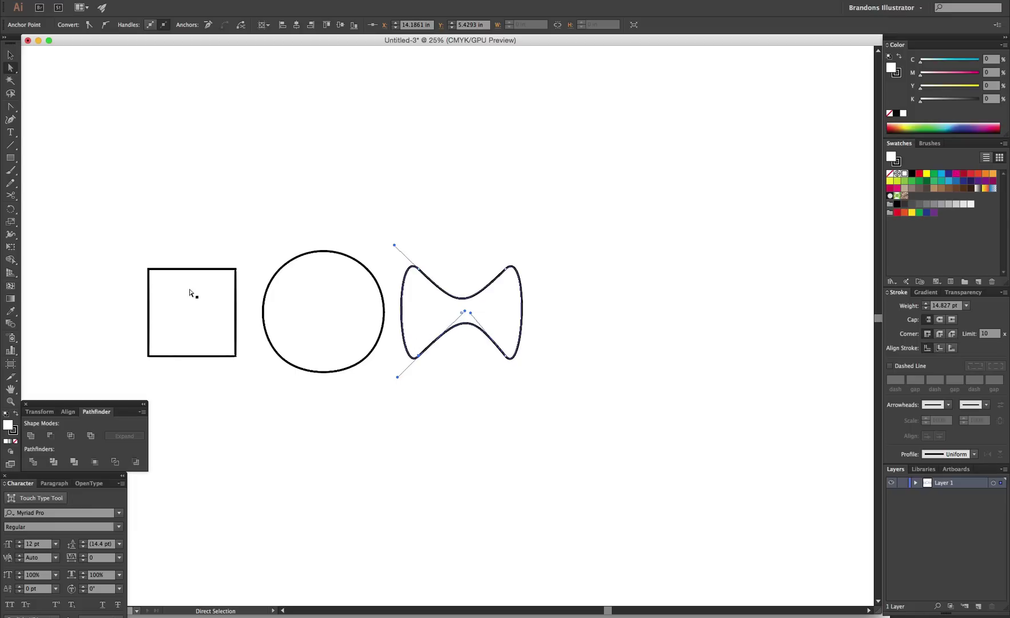
left_click(548, 247)
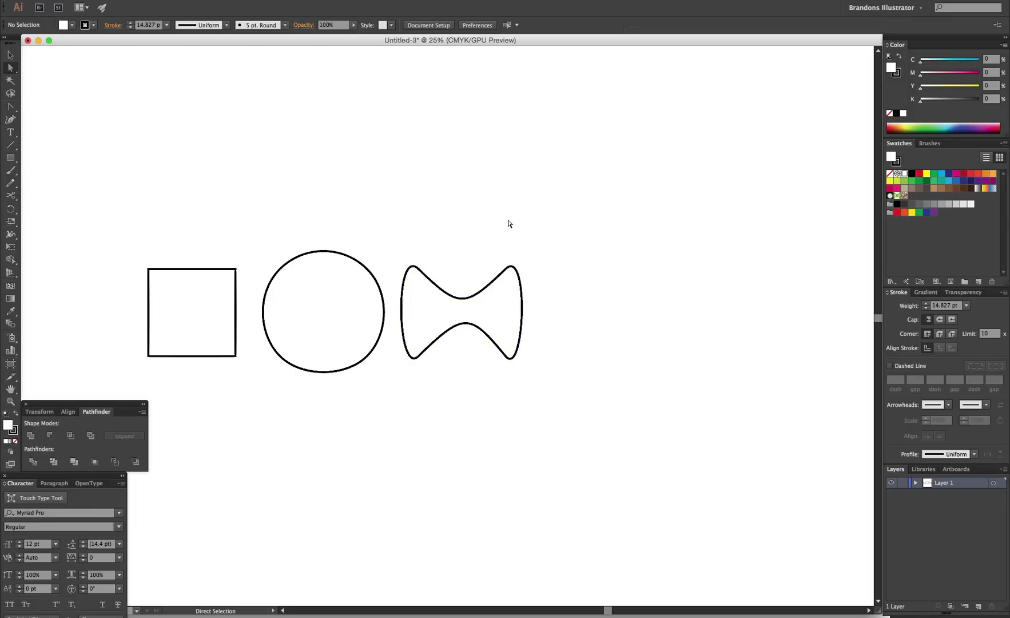
Duplicate the bow-tie shape to its right
key("v")
left_click_drag(475, 296, 616, 293)
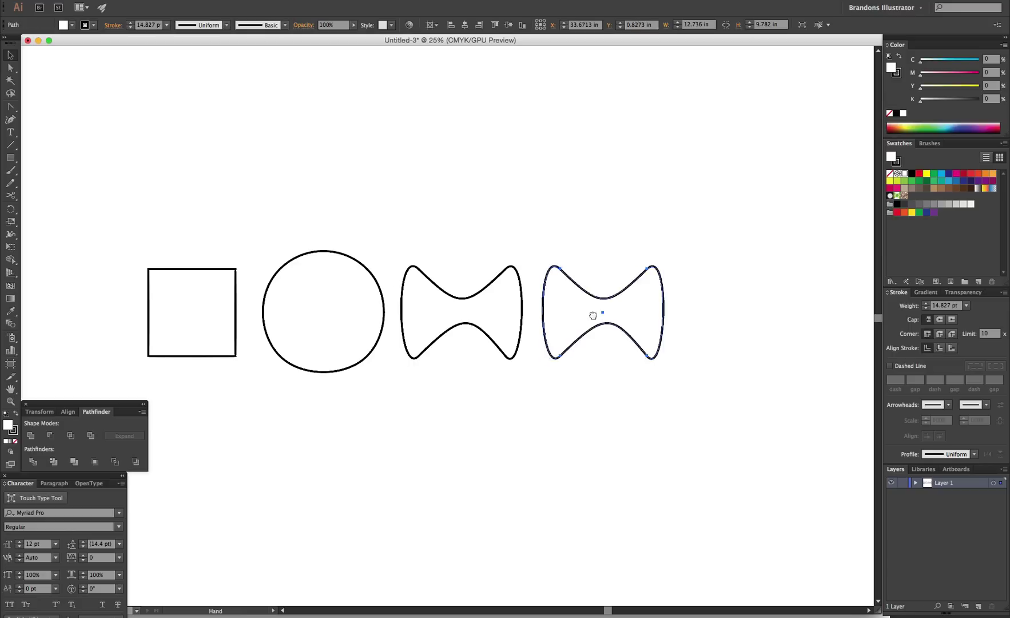
scroll(487, 294, "right", 3)
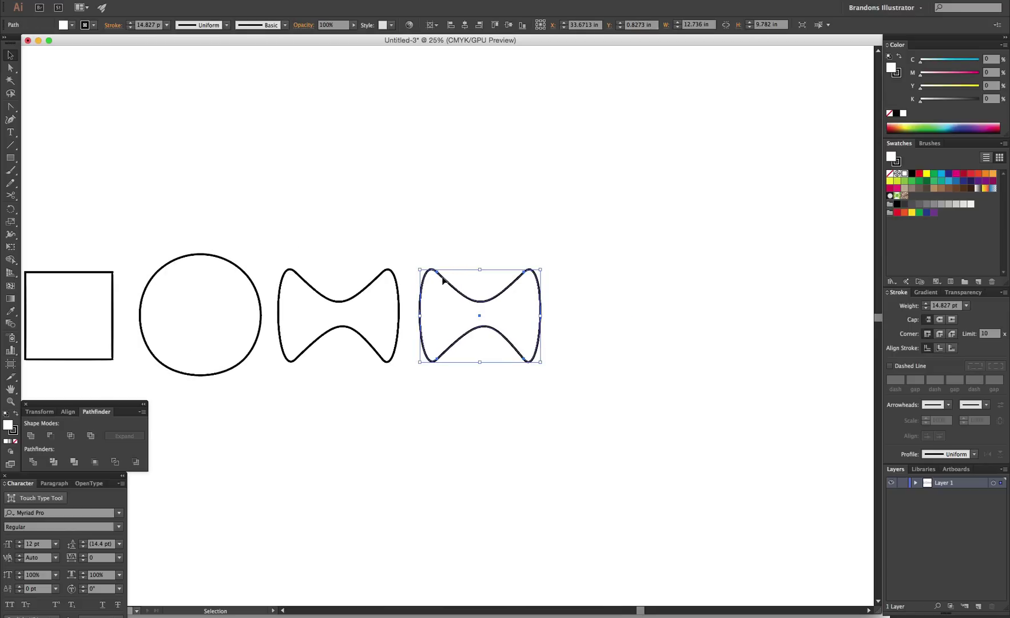
Fold the outward handles of the new bow tie's two left anchors toward its centre independently, making sharp, concave-sided points
key("a")
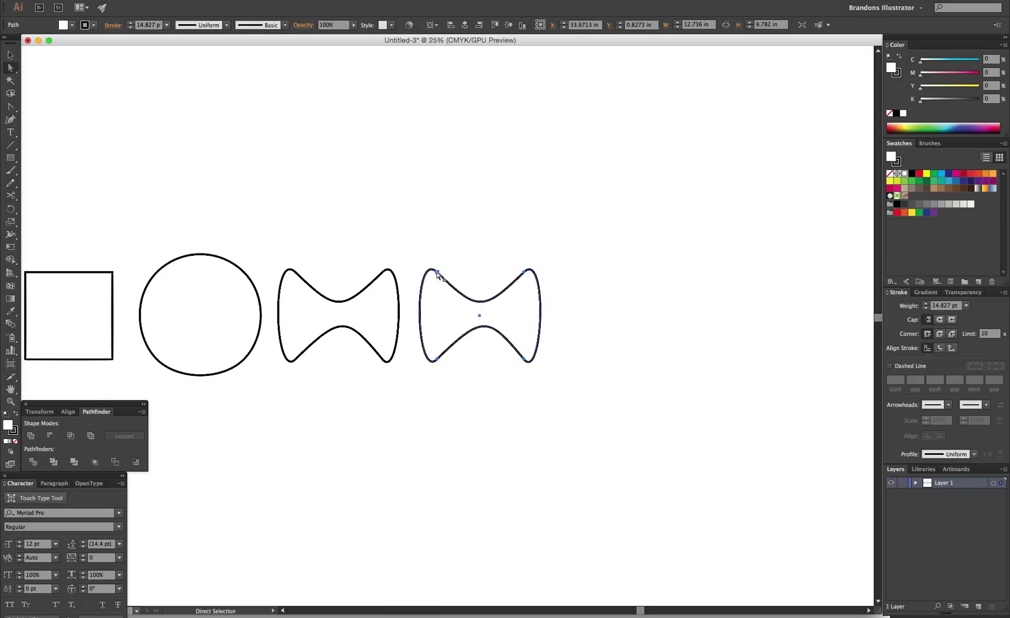
left_click(437, 280)
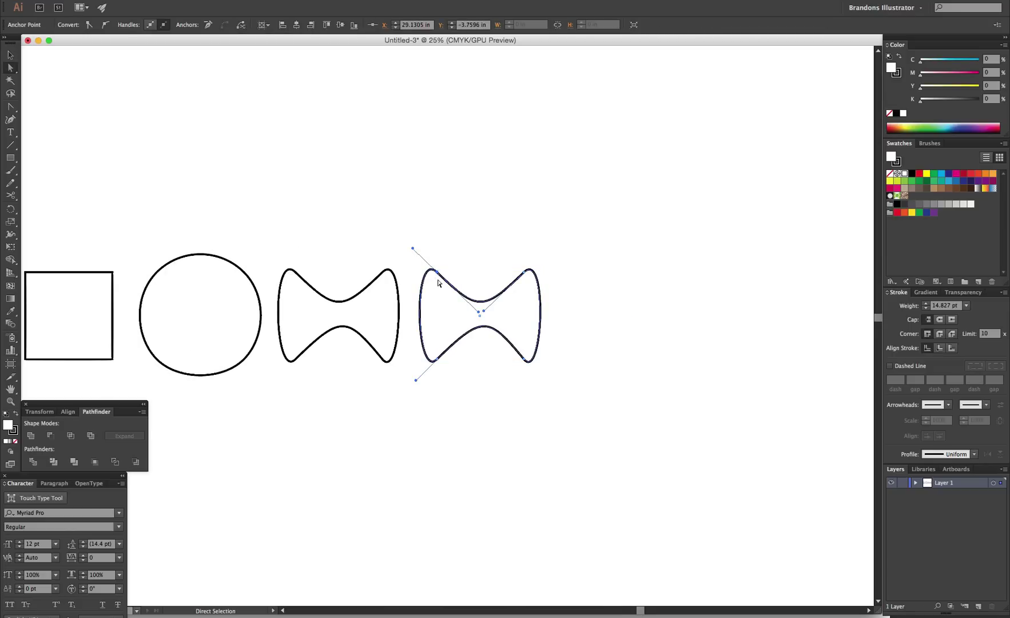
key("shift+c")
left_click_drag(413, 248, 470, 319)
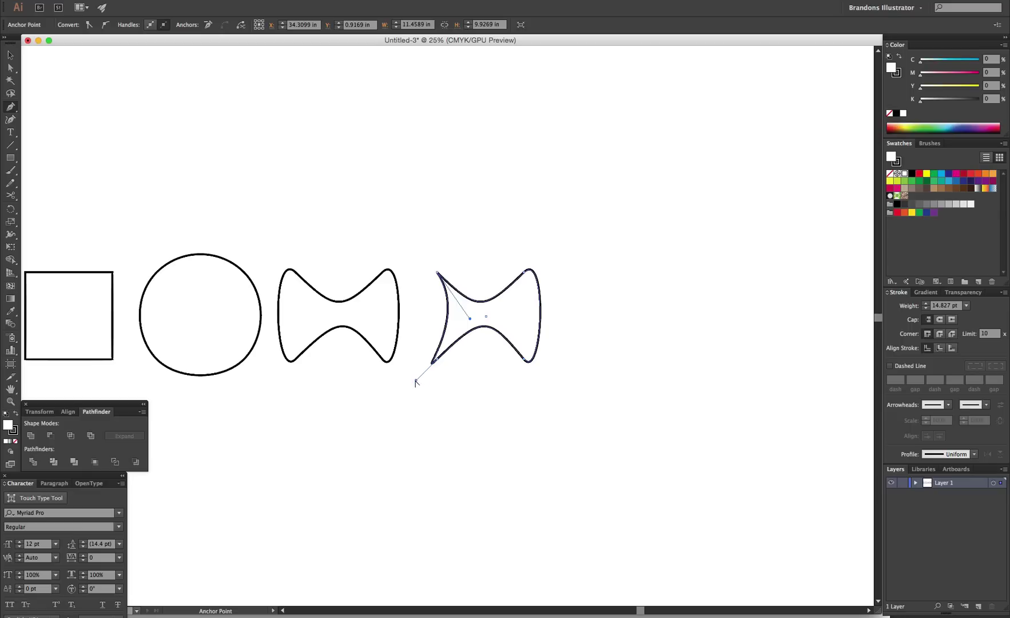
left_click_drag(416, 382, 470, 311)
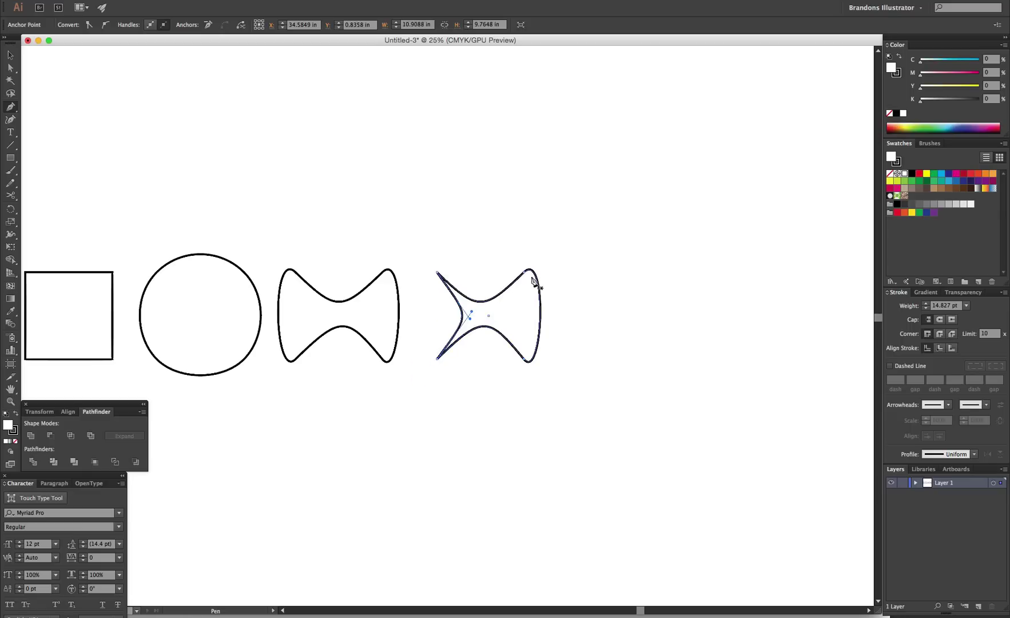
Fold the outward handles of the two right anchors toward the centre to form a four-pointed star, and deselect it
key("a")
left_click(524, 272)
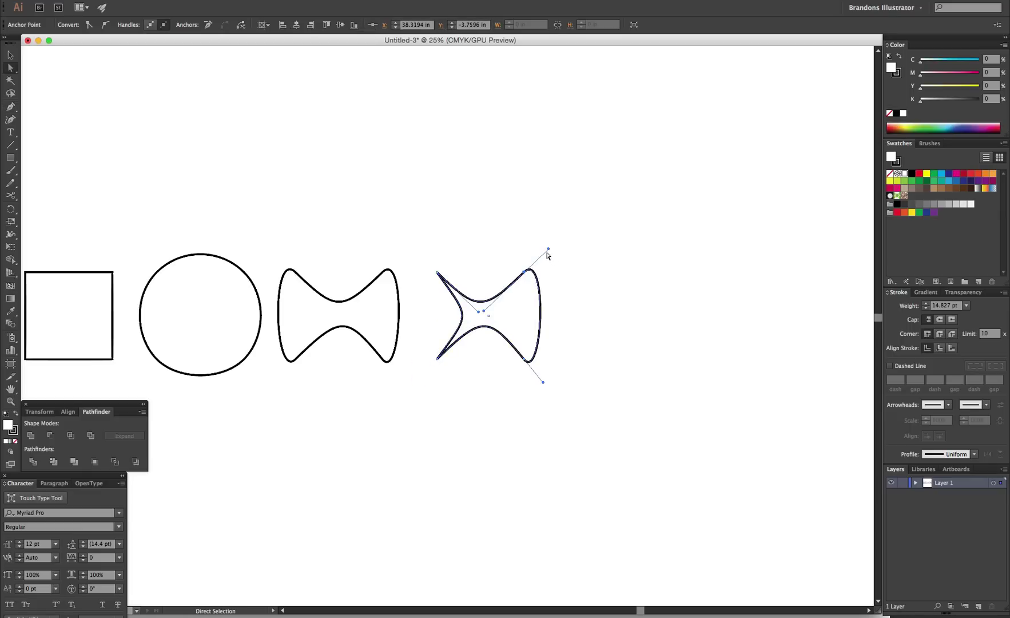
key("p")
left_click_drag(548, 250, 486, 311)
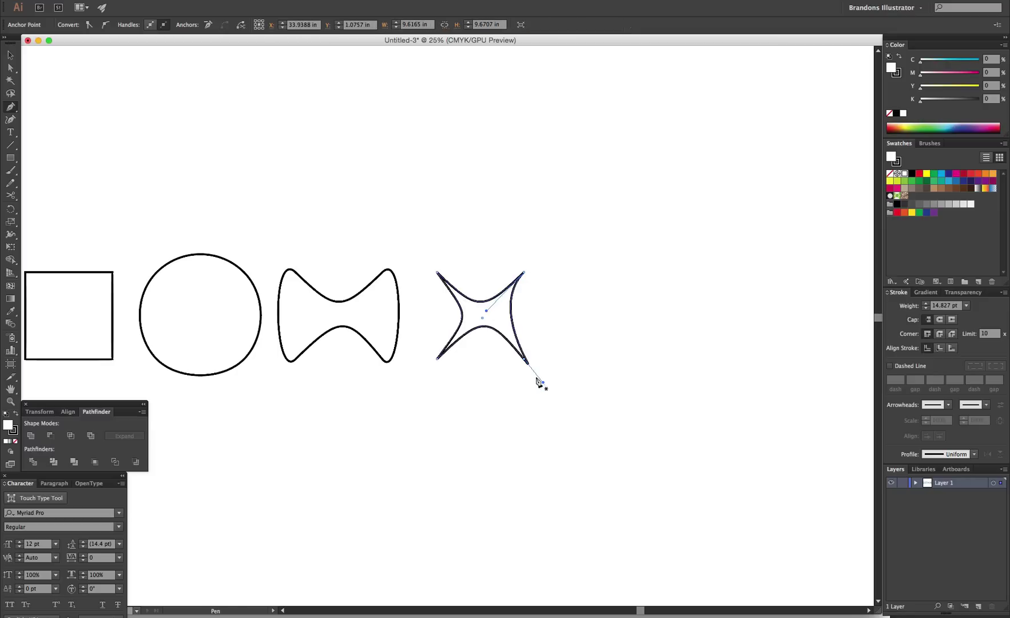
left_click_drag(543, 381, 492, 315)
key("a")
left_click_drag(561, 243, 416, 427)
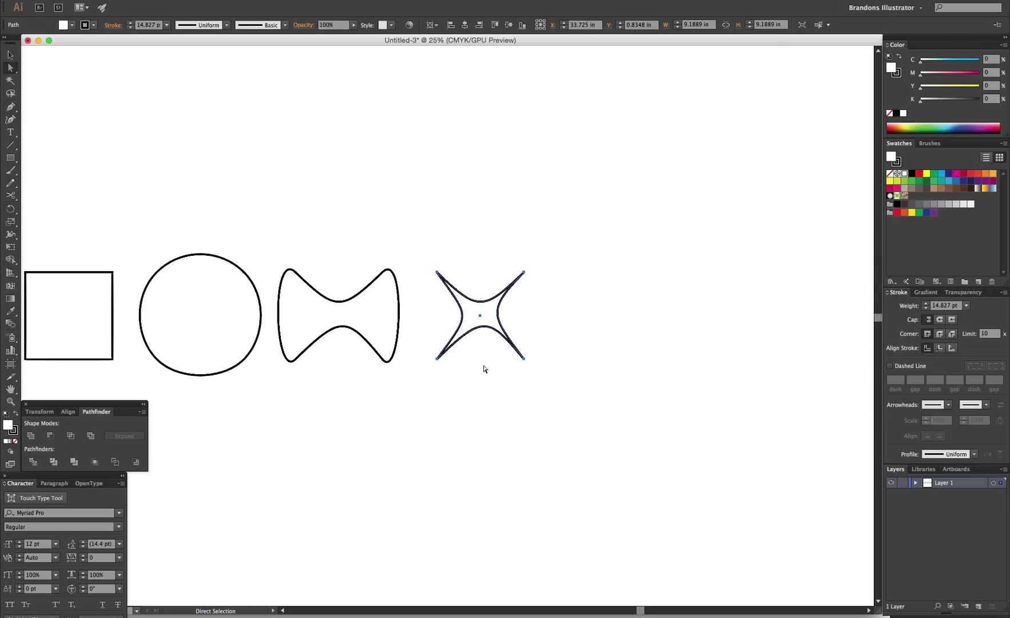
key("super+shift+a")
left_click(524, 361)
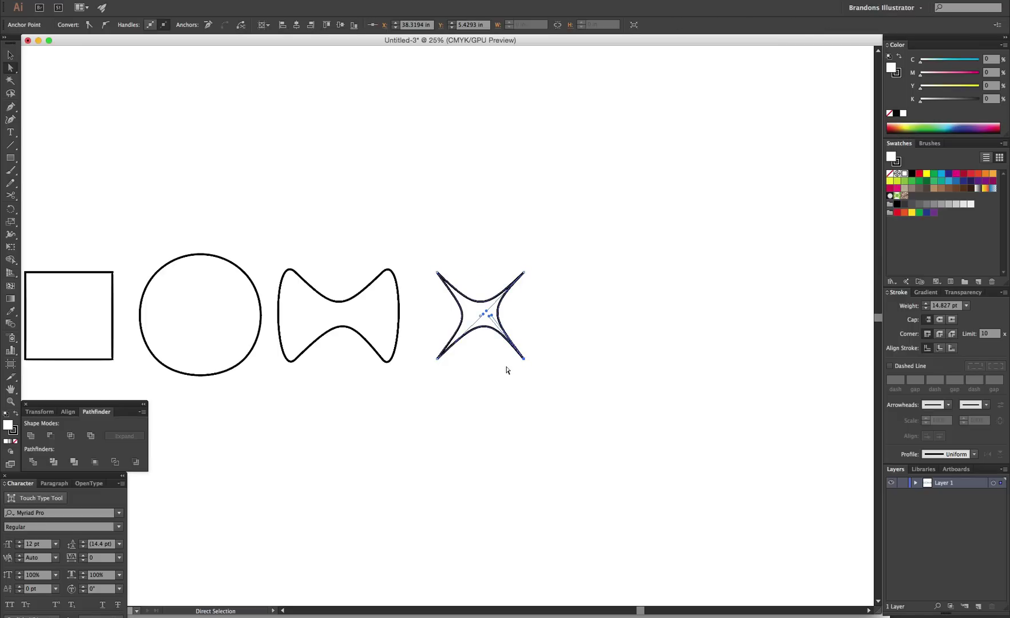
key("super+shift+a")
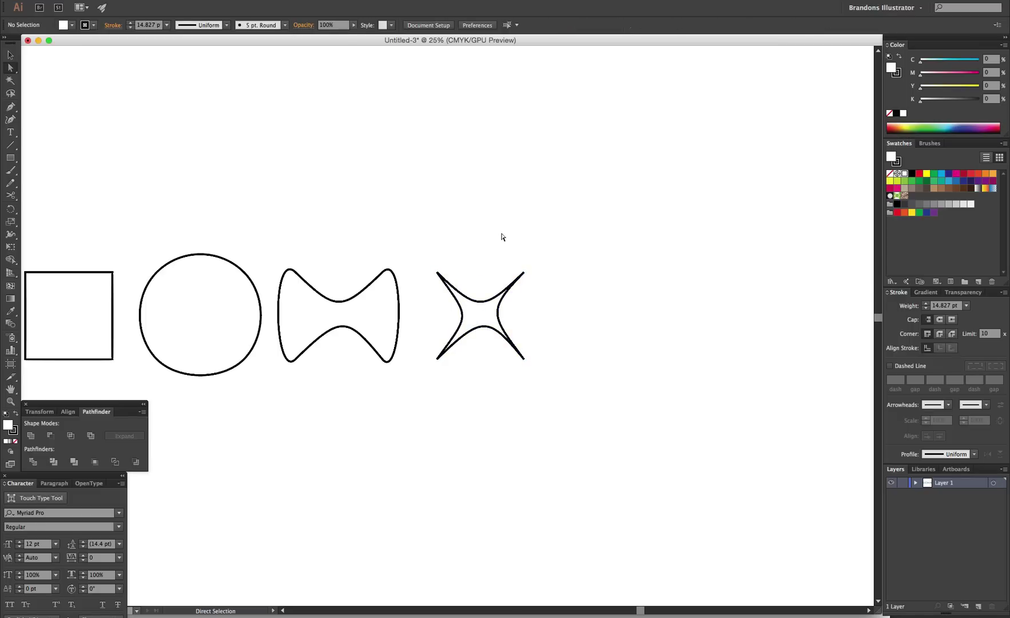
Duplicate the four-pointed star to its right
key("v")
left_click_drag(480, 309, 449, 292)
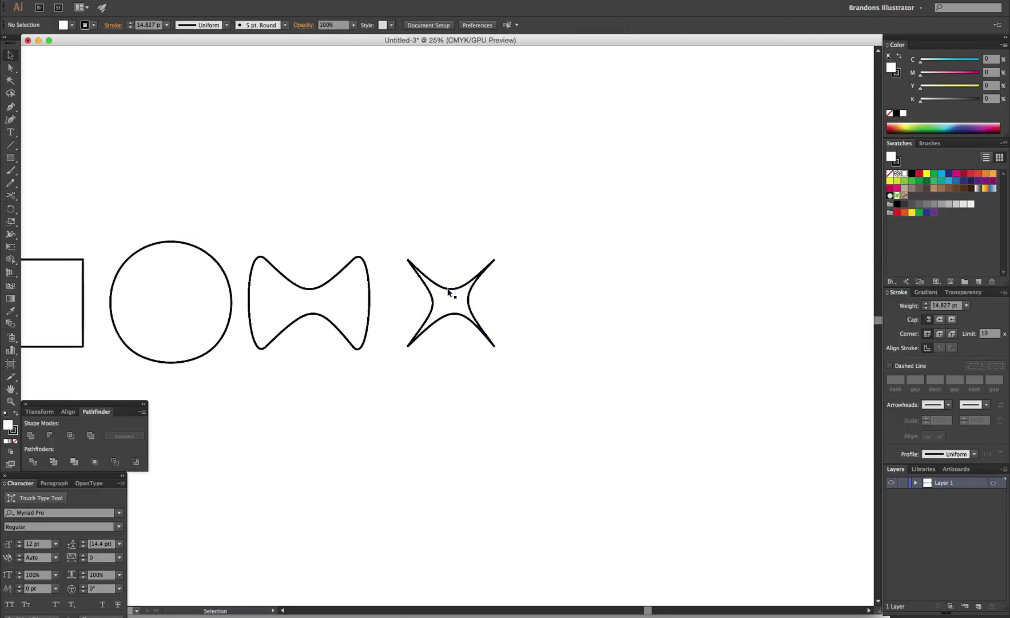
left_click(448, 290)
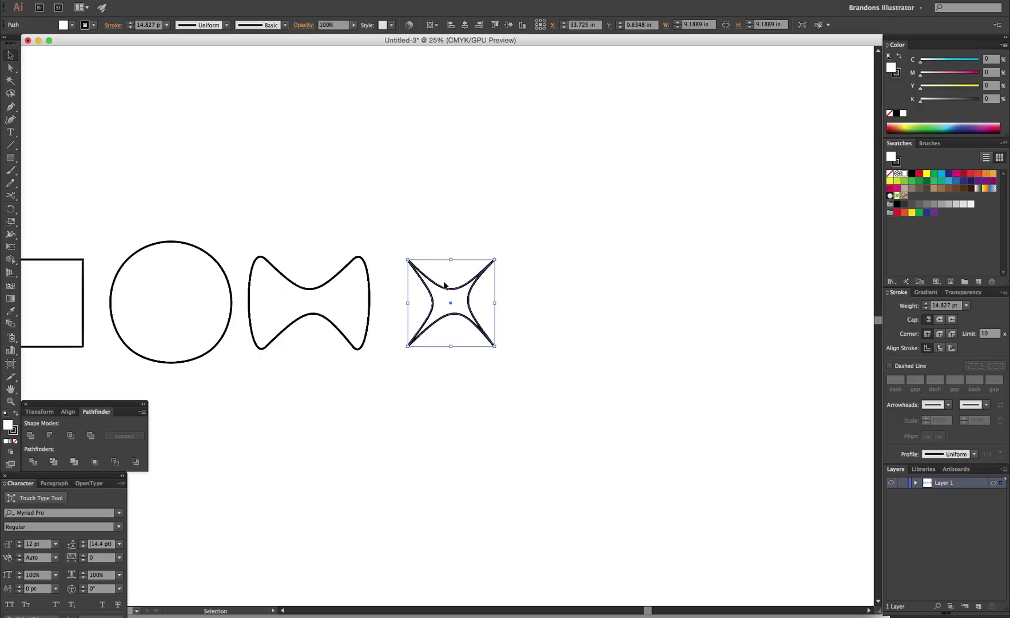
left_click_drag(440, 289, 583, 288)
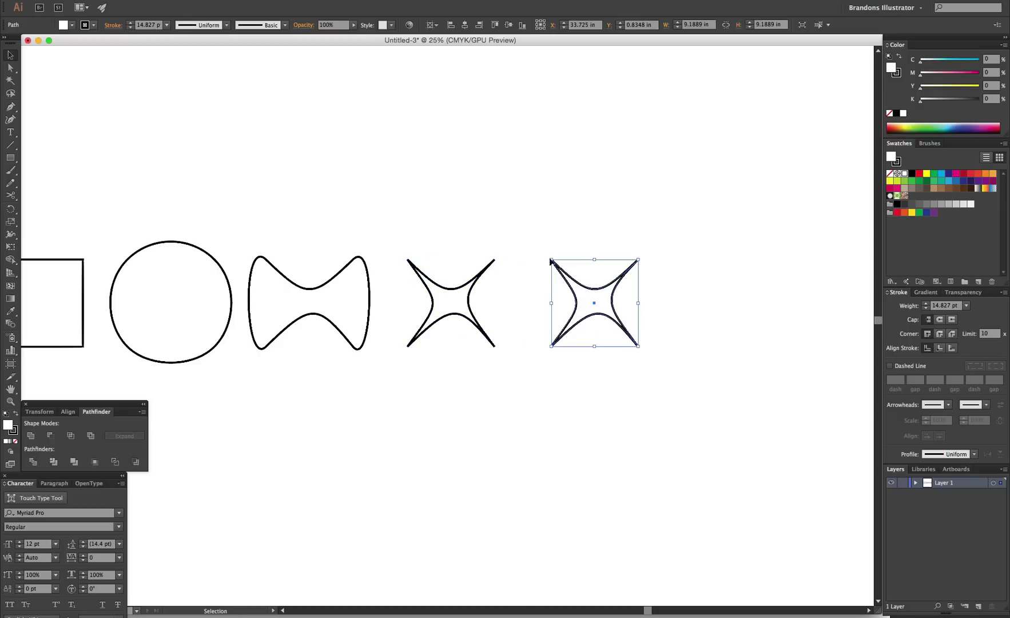
Add an anchor at the middle of the new star's upper curve and move it straight up above the upper points
key("p")
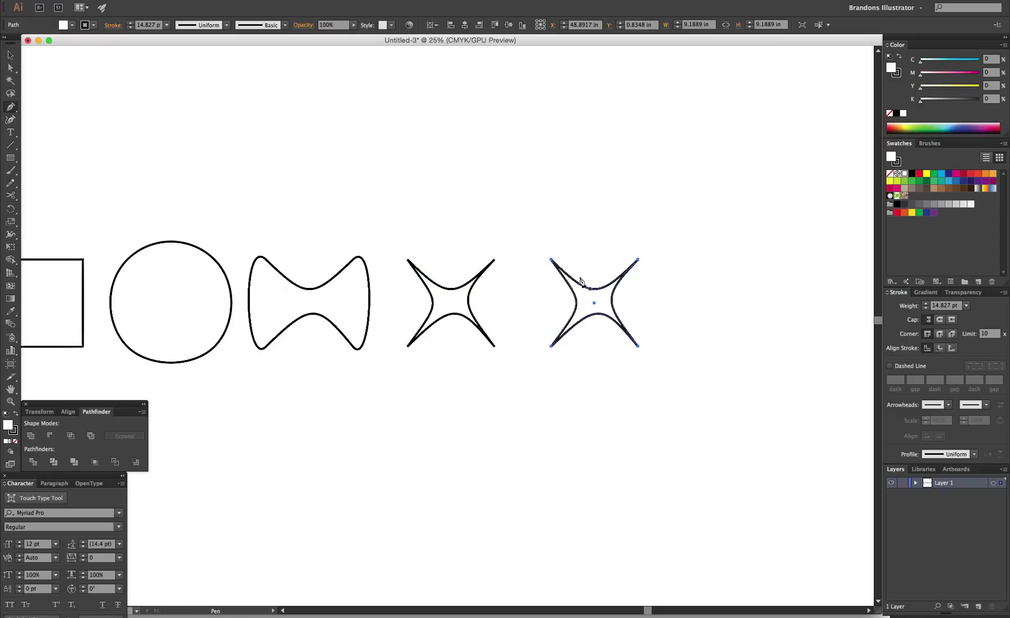
left_click(595, 294)
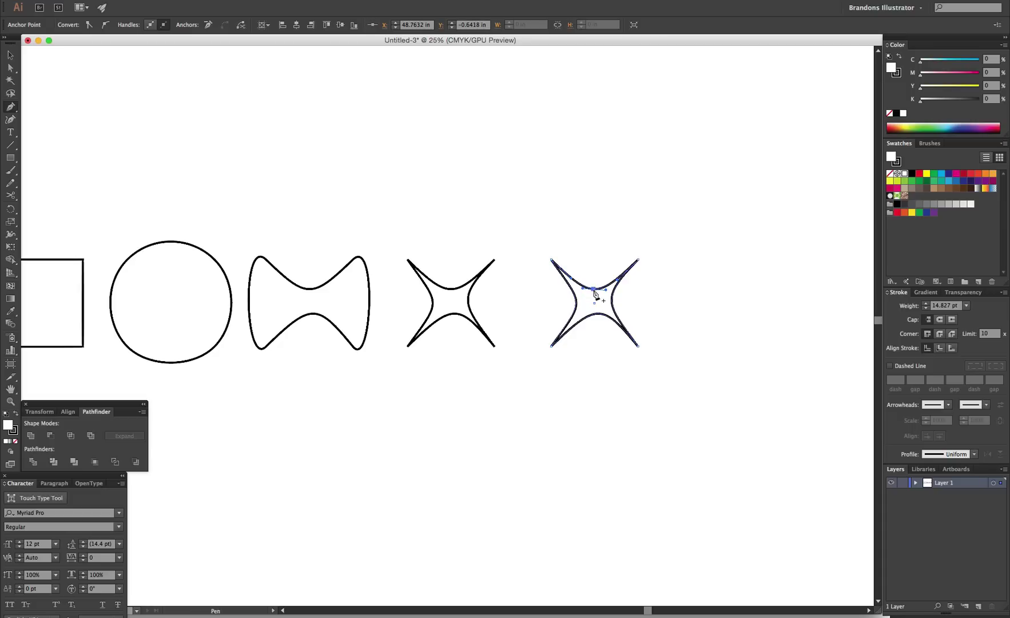
key("a")
left_click_drag(596, 289, 595, 235)
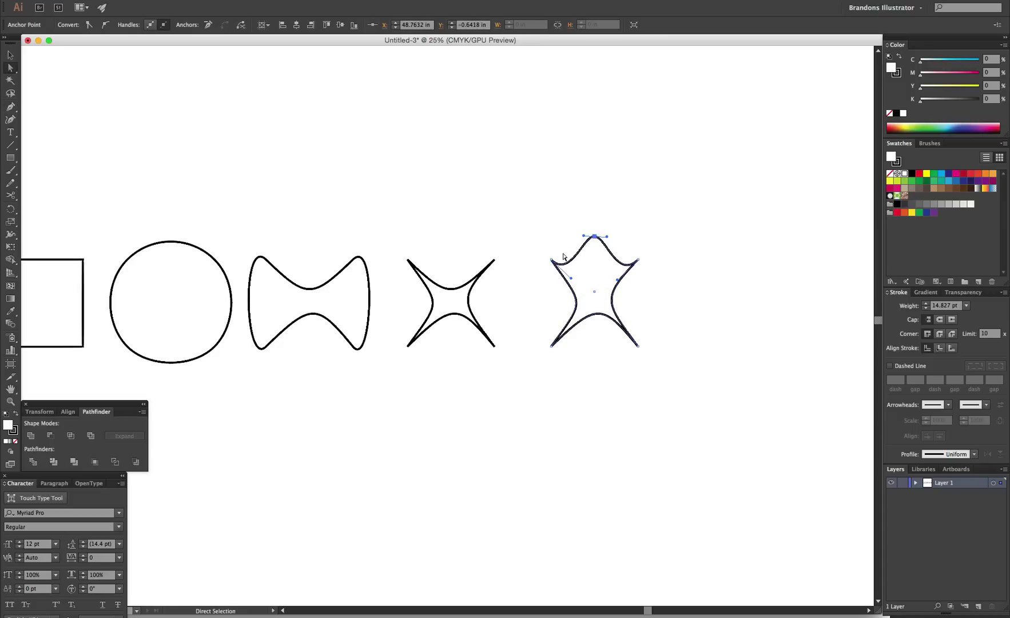
Move the star's upper-left and upper-right points outward and slightly down to form the side arms of a five-pointed star
left_click(550, 260)
left_click_drag(548, 262, 529, 266)
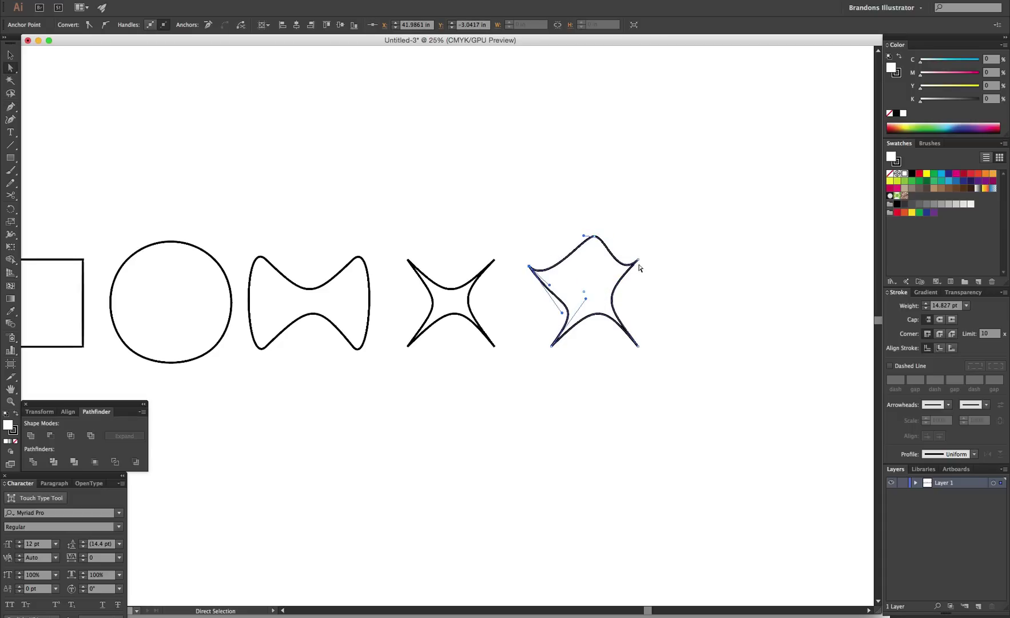
left_click_drag(637, 262, 653, 277)
left_click(639, 346)
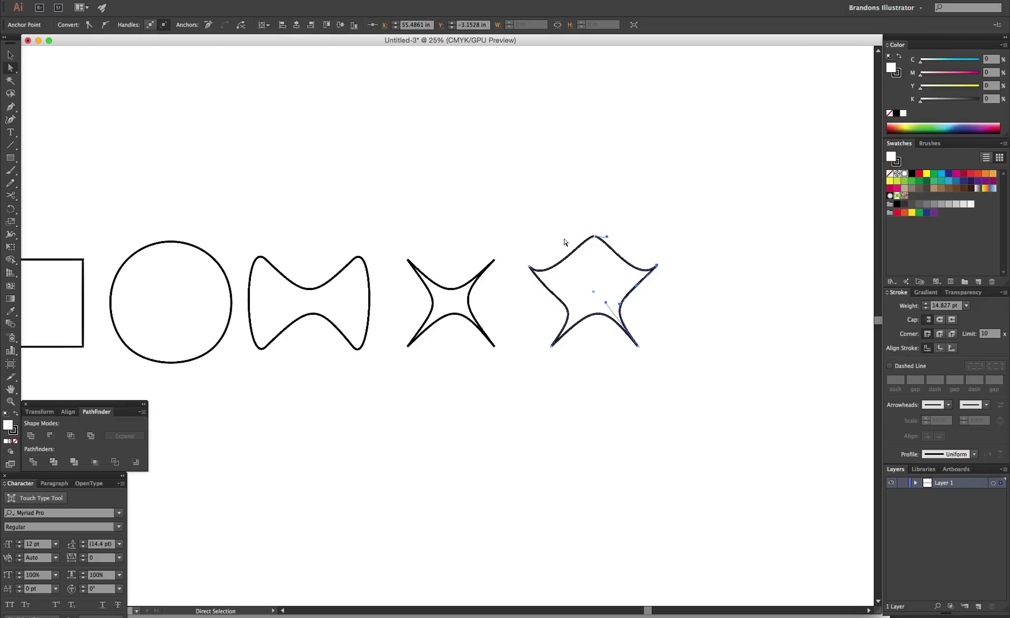
Convert the five points of the rightmost shape to corner anchors and lower its two side points to form an even pentagon
key("shift+c")
left_click(530, 267)
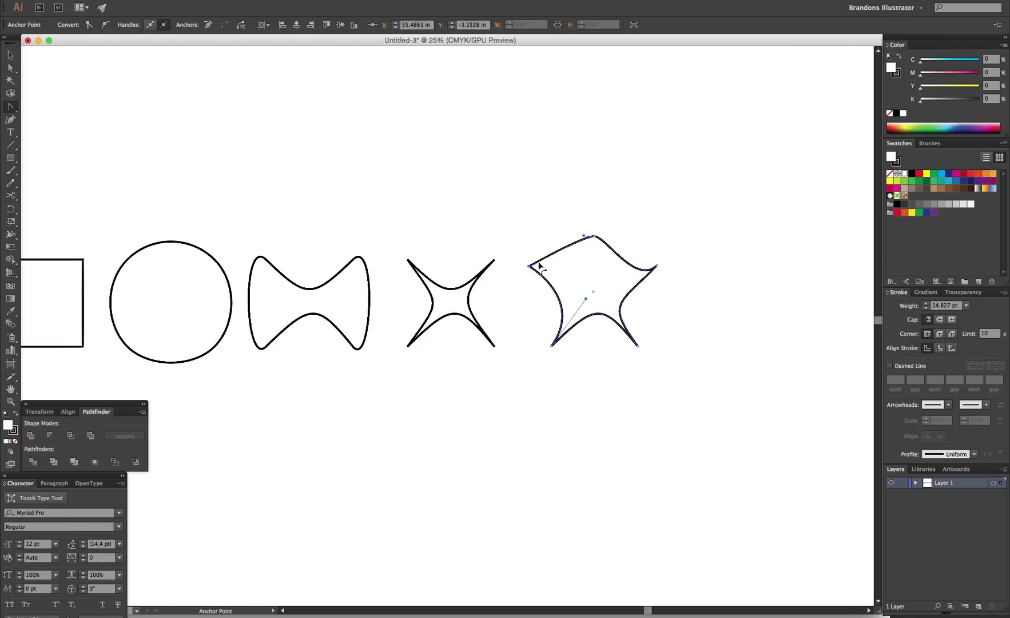
left_click(594, 237)
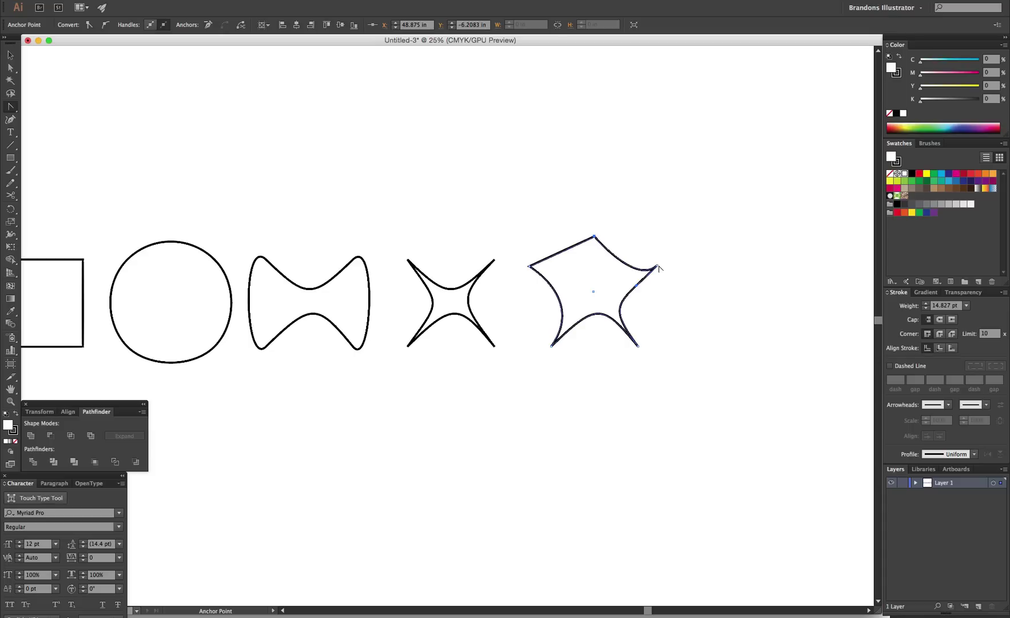
left_click(657, 265)
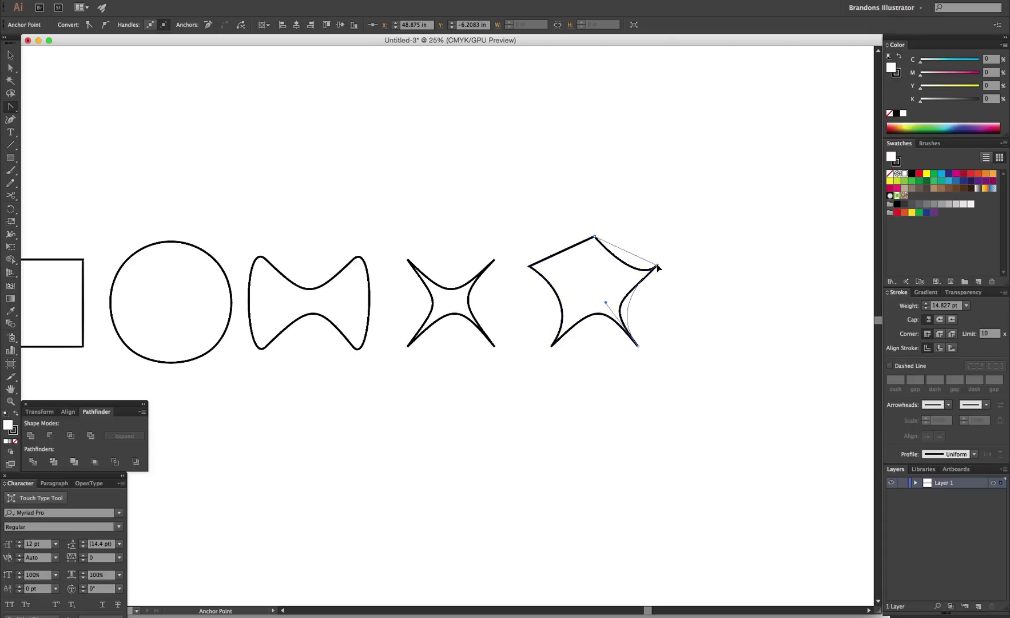
left_click(639, 348)
key("super+z")
left_click(638, 346)
left_click(656, 265)
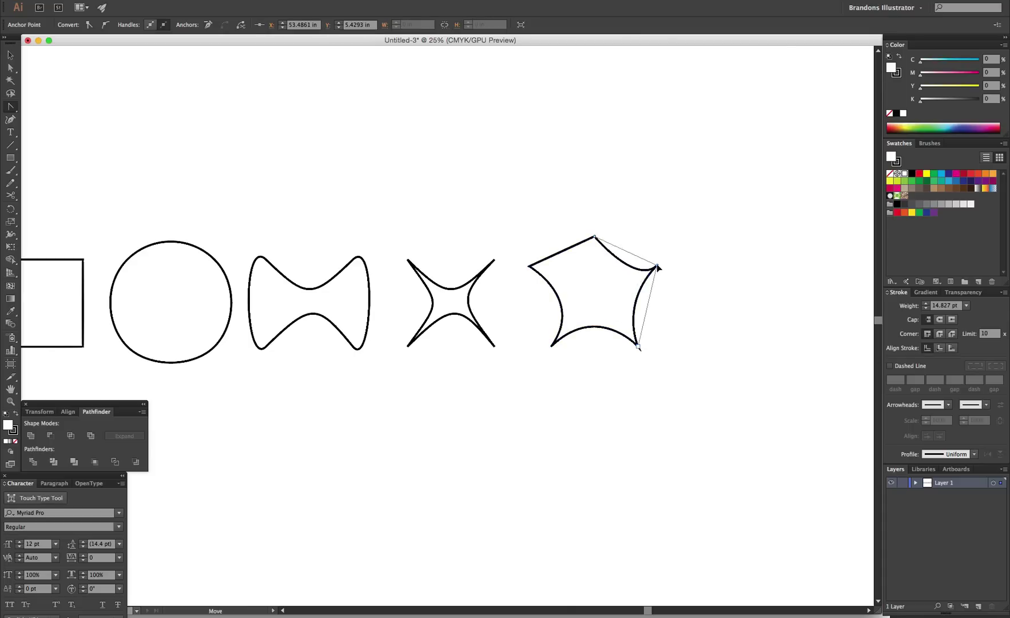
left_click(552, 348)
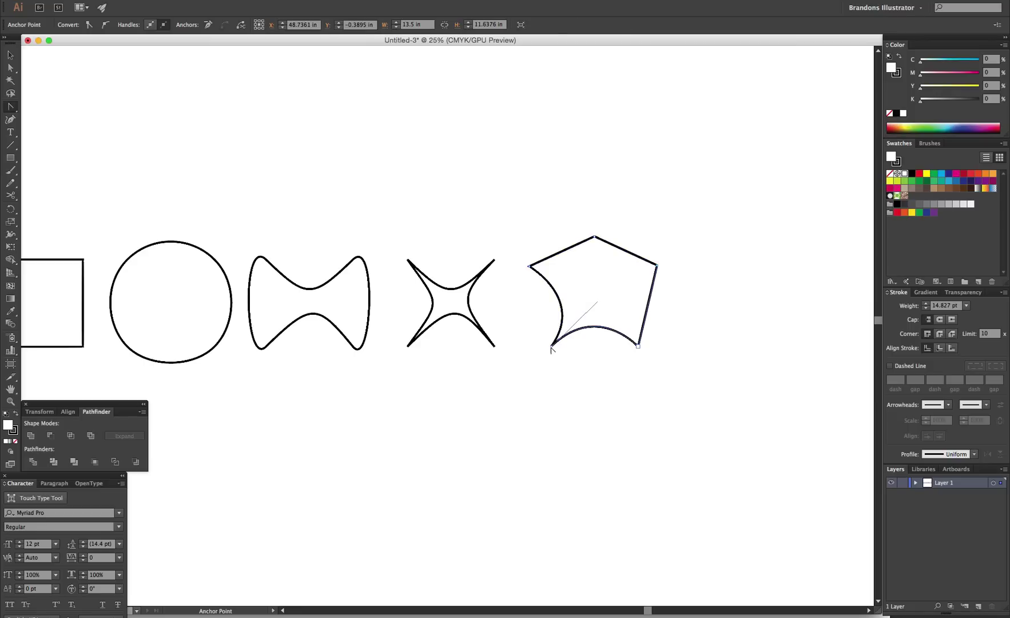
key("super+z")
left_click(551, 346)
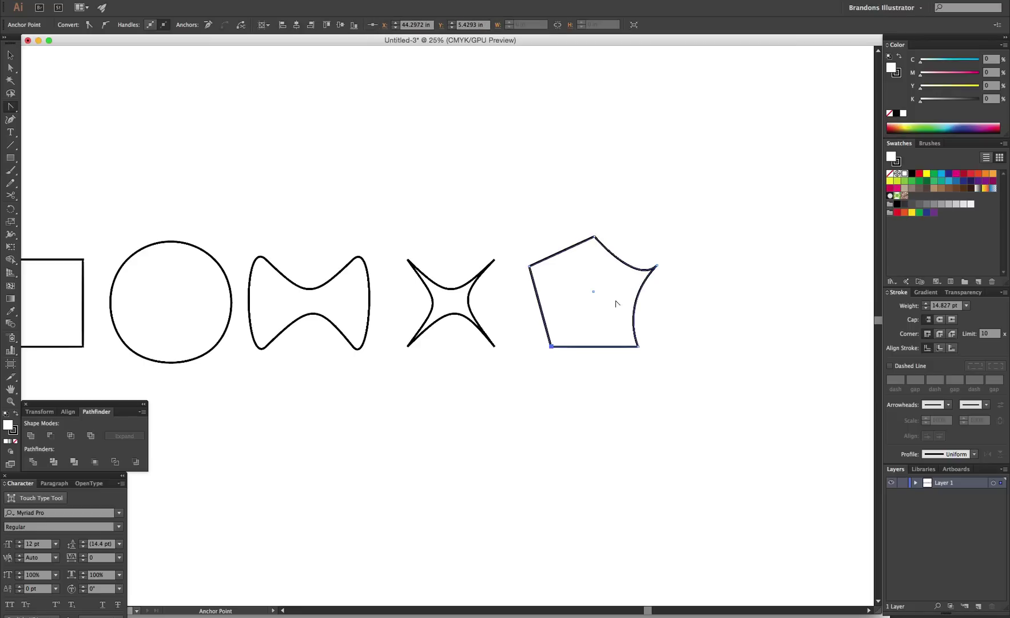
left_click(656, 267)
key("a")
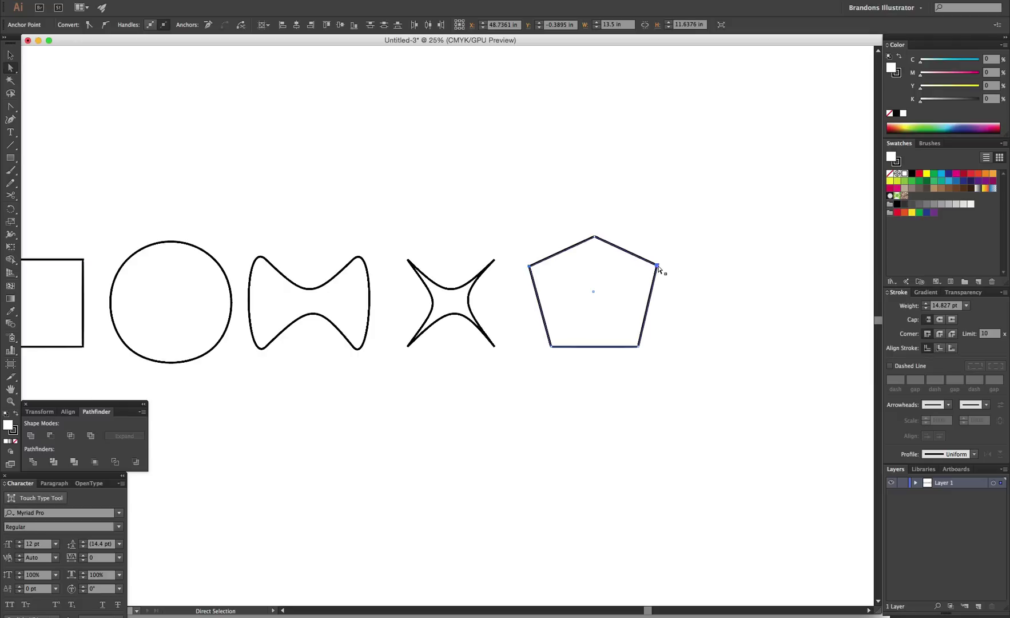
left_click_drag(657, 266, 657, 282)
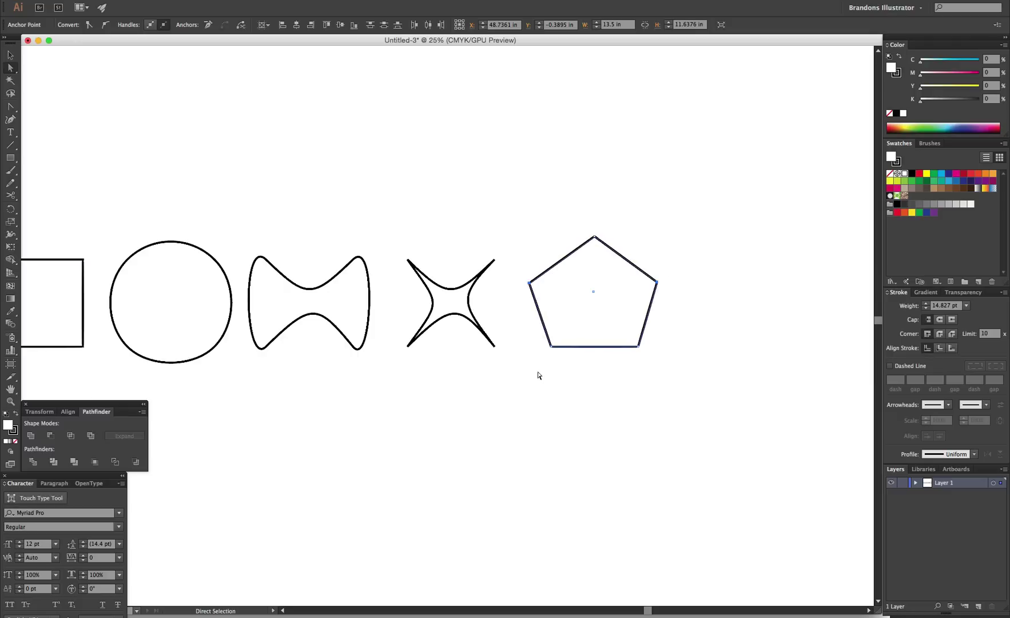
Add an anchor at the middle of each of the pentagon's five sides
key("p")
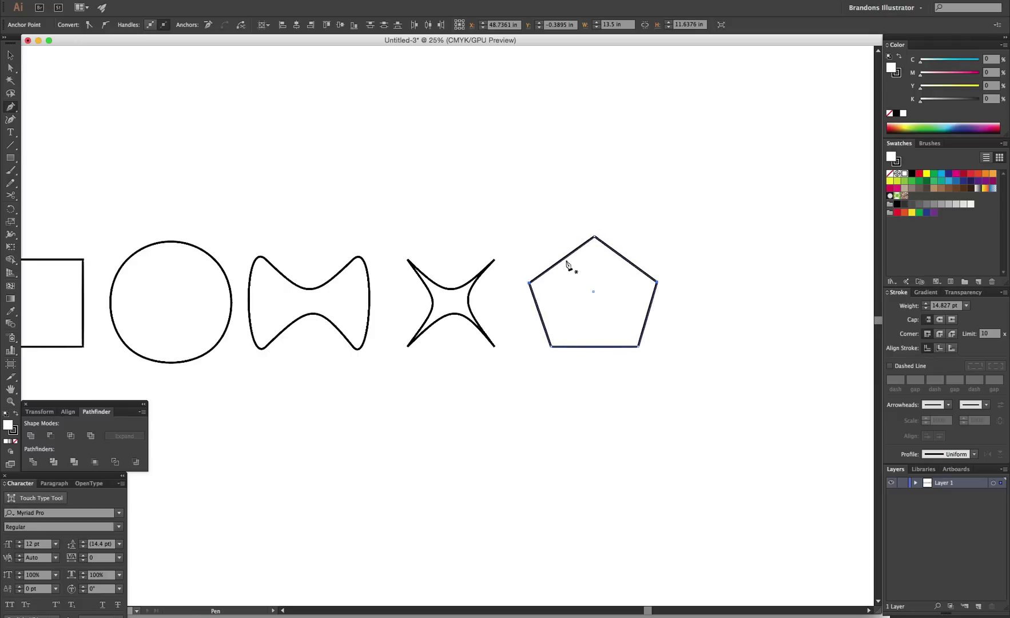
left_click(564, 259)
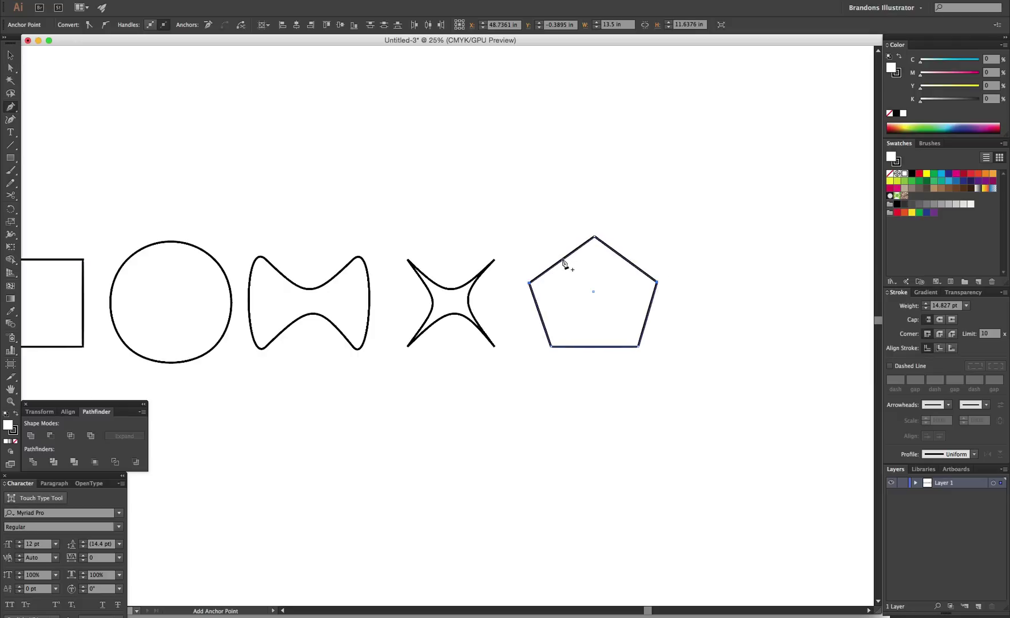
left_click(628, 261)
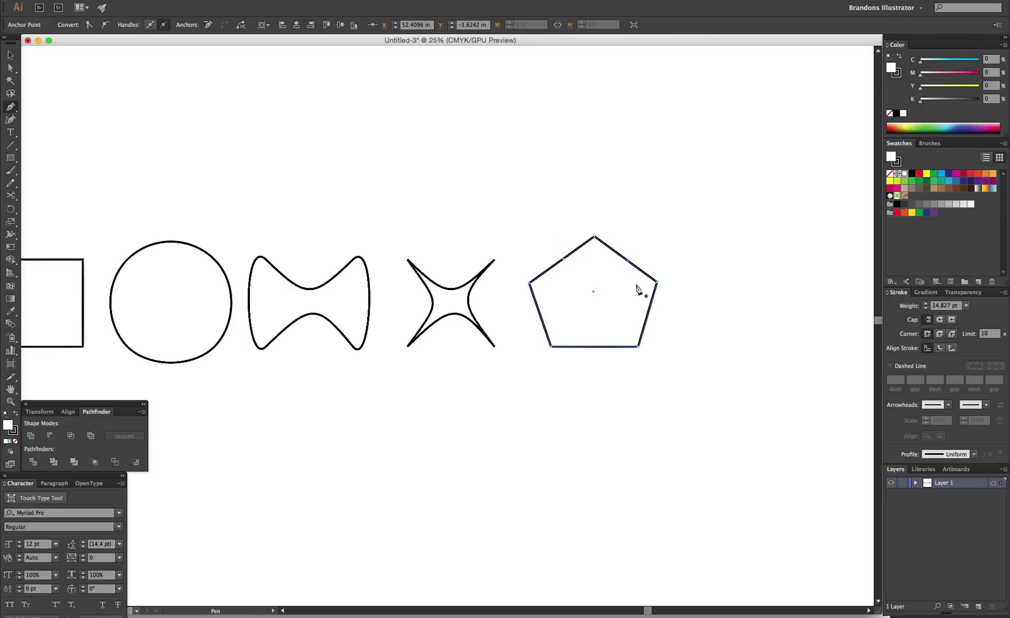
left_click(595, 346)
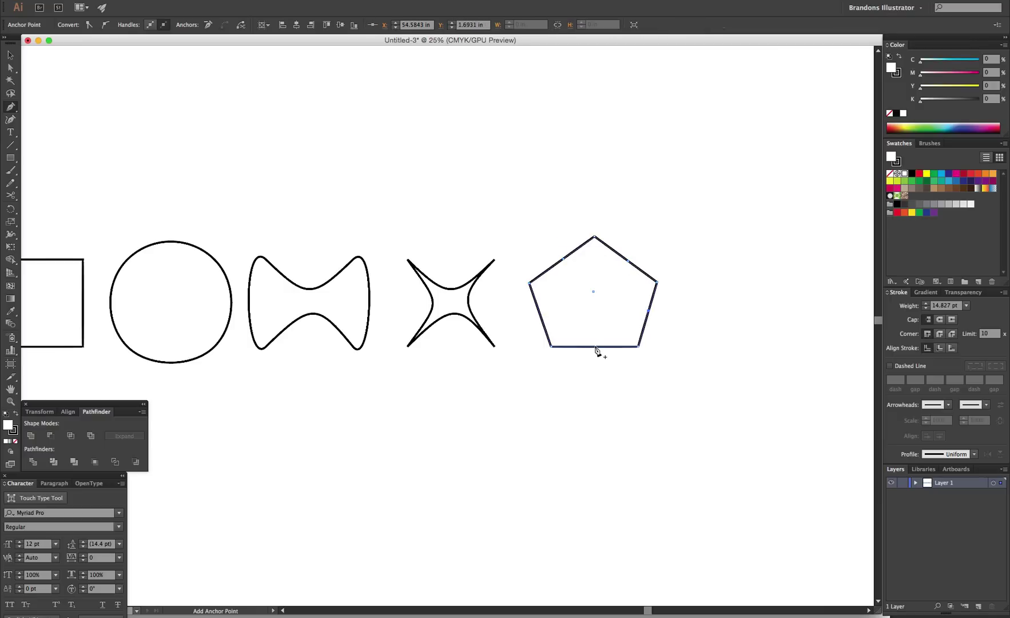
left_click(540, 314)
Scale the pentagon's five mid-side anchors together toward the centre to form a straight-edged five-pointed star, and deselect it
key("a")
left_click_drag(549, 245, 656, 324)
key("ctrl+z")
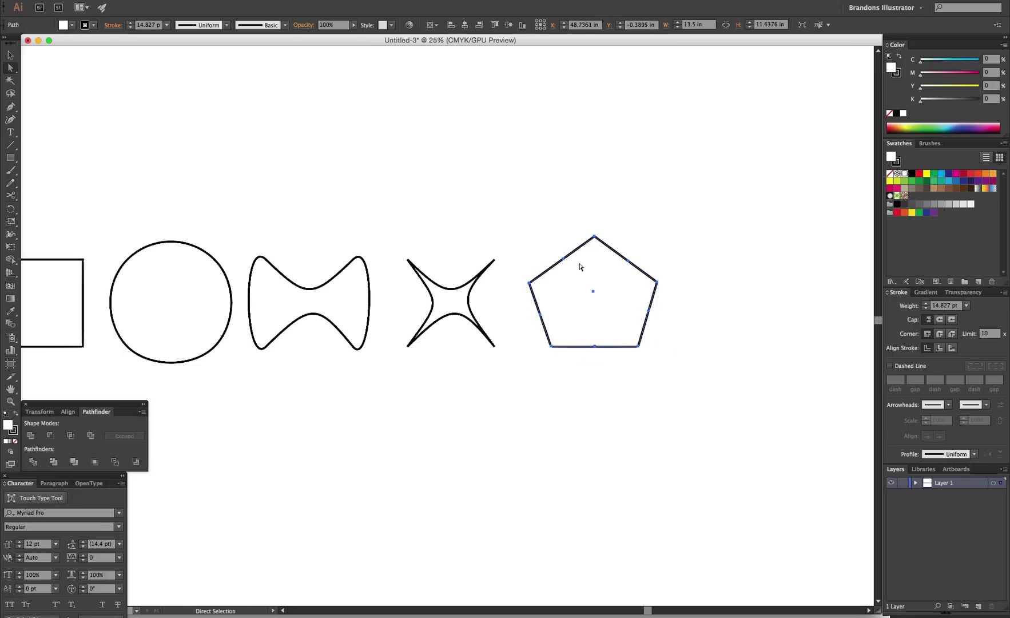
left_click(559, 254)
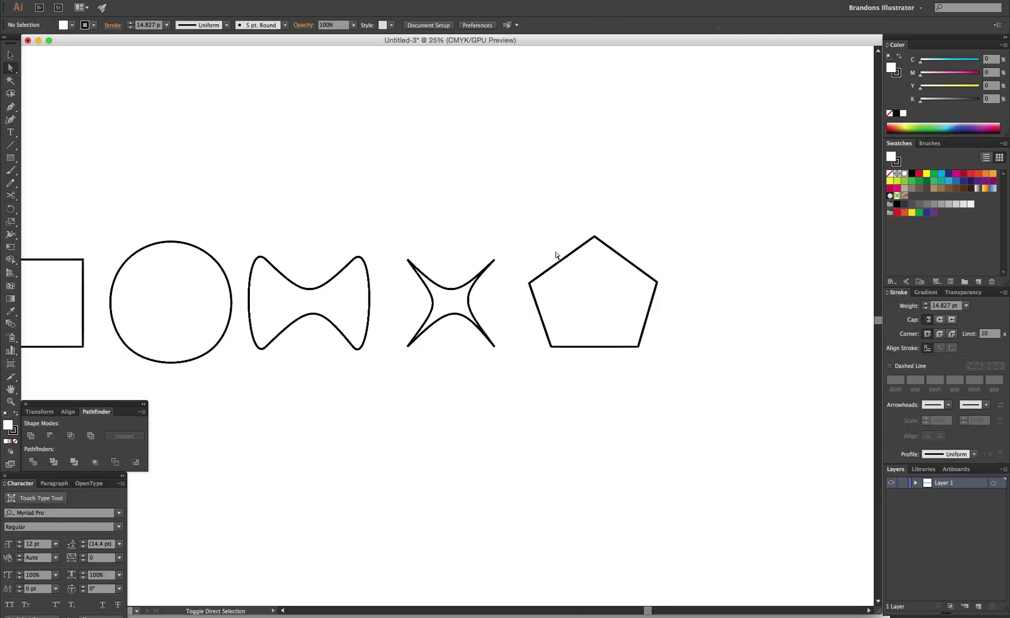
left_click(577, 275)
left_click_drag(640, 248, 666, 321)
left_click_drag(575, 368, 600, 339)
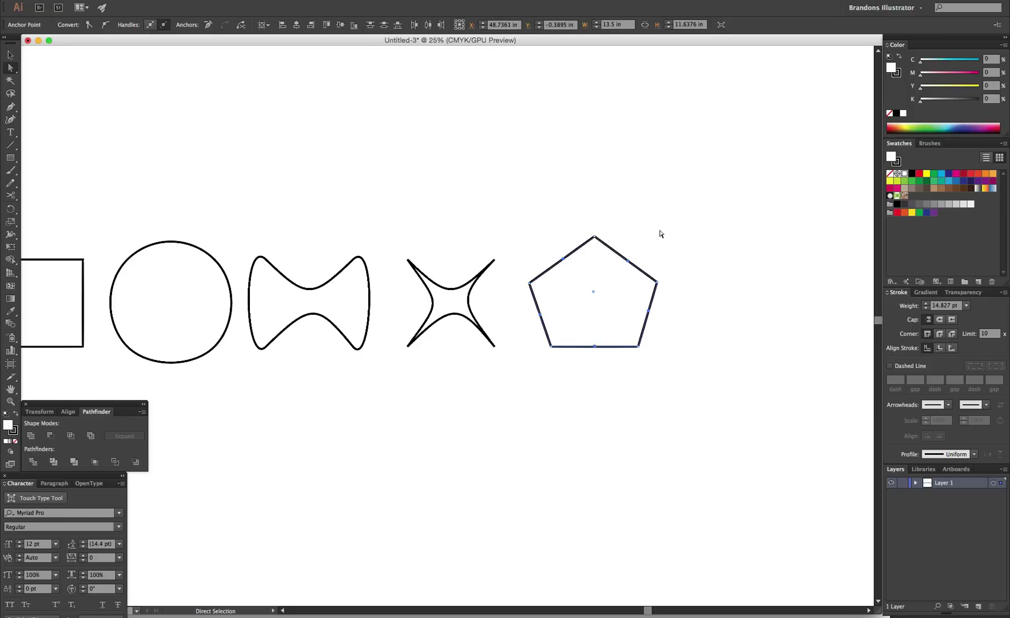
key("s")
left_click_drag(656, 225, 636, 290)
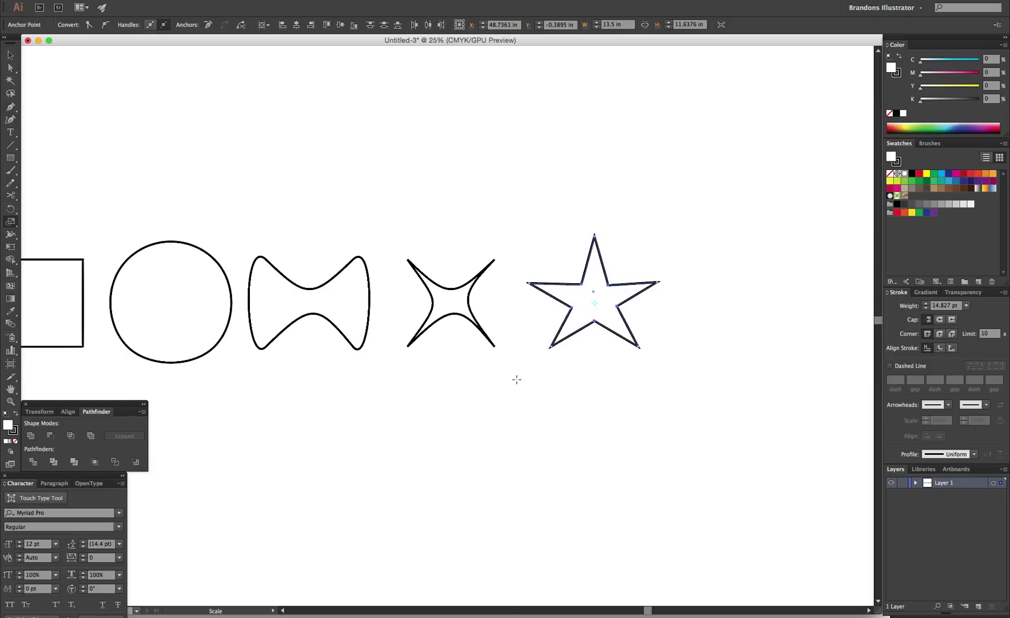
key("ctrl+shift+a")
key("a")
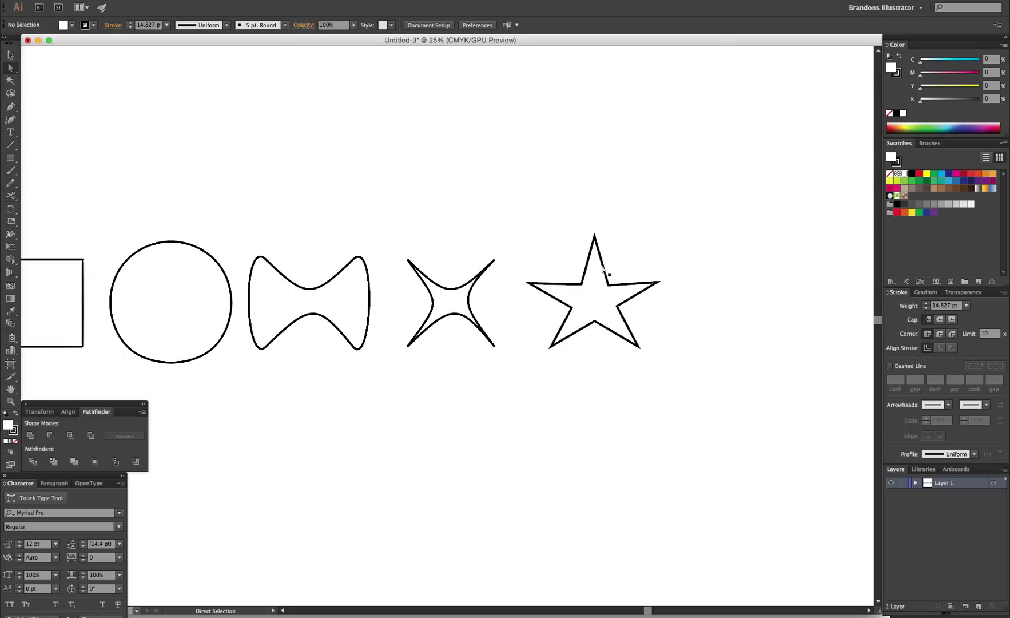
Duplicate the five-pointed star to its right
key("v")
left_click_drag(605, 279, 757, 292)
scroll(484, 331, "right", 5)
Pull curve handles out of the new star's five tips to round them into flower petals
key("shift+c")
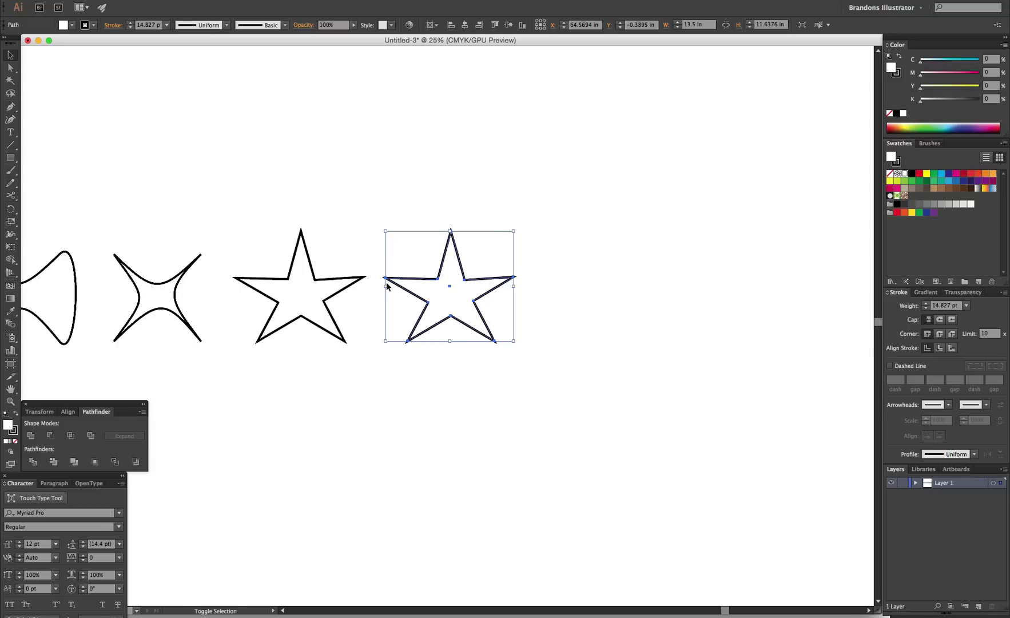
mouse_move(385, 278)
left_mouse_down()
mouse_move(379, 297)
mouse_move(387, 275)
mouse_move(383, 287)
left_mouse_up()
left_click_drag(452, 232, 469, 231)
left_click_drag(513, 277, 518, 297)
left_click_drag(495, 343, 475, 355)
left_click_drag(407, 342, 392, 319)
key("super+z")
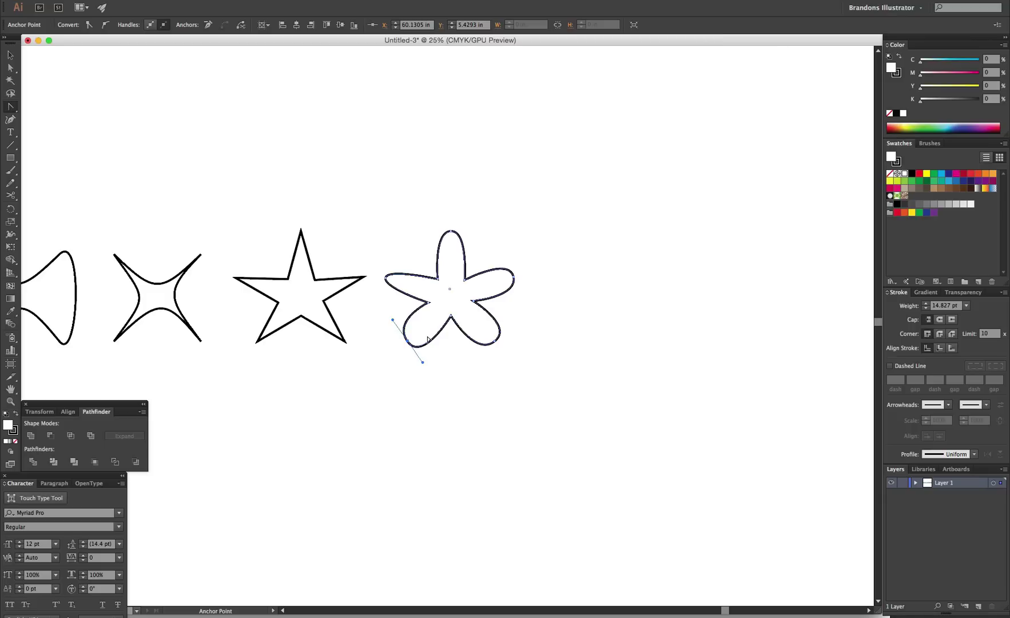
left_click(403, 395)
Duplicate the five-petal flower to its right
key("v")
left_click_drag(479, 306, 627, 303)
scroll(657, 331, "right", 5)
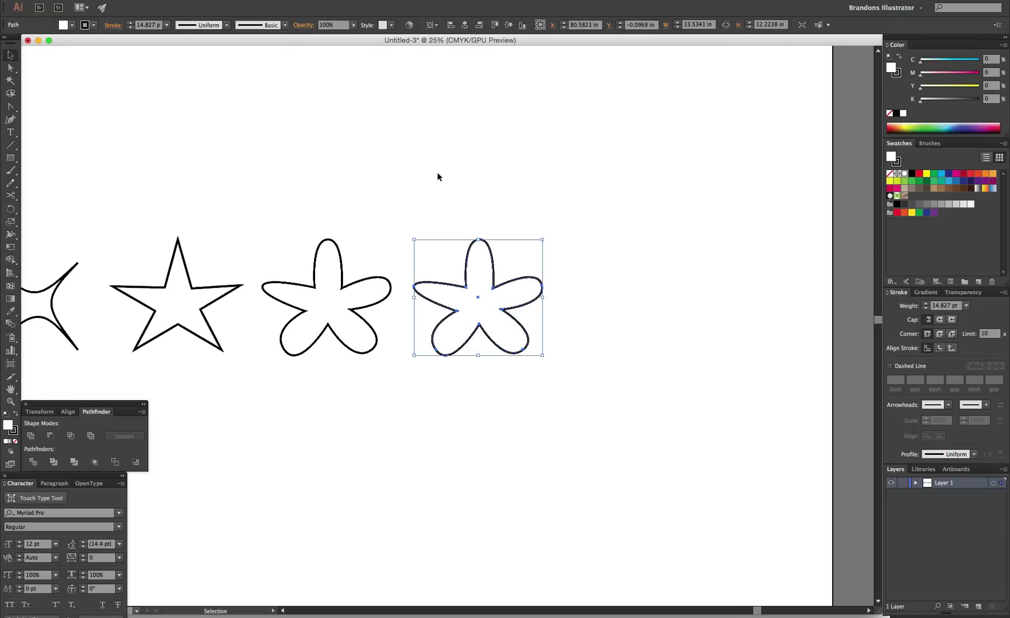
Delete the new flower's top petal anchor and its five inner anchors, leaving only the four outer petal anchors
key("p")
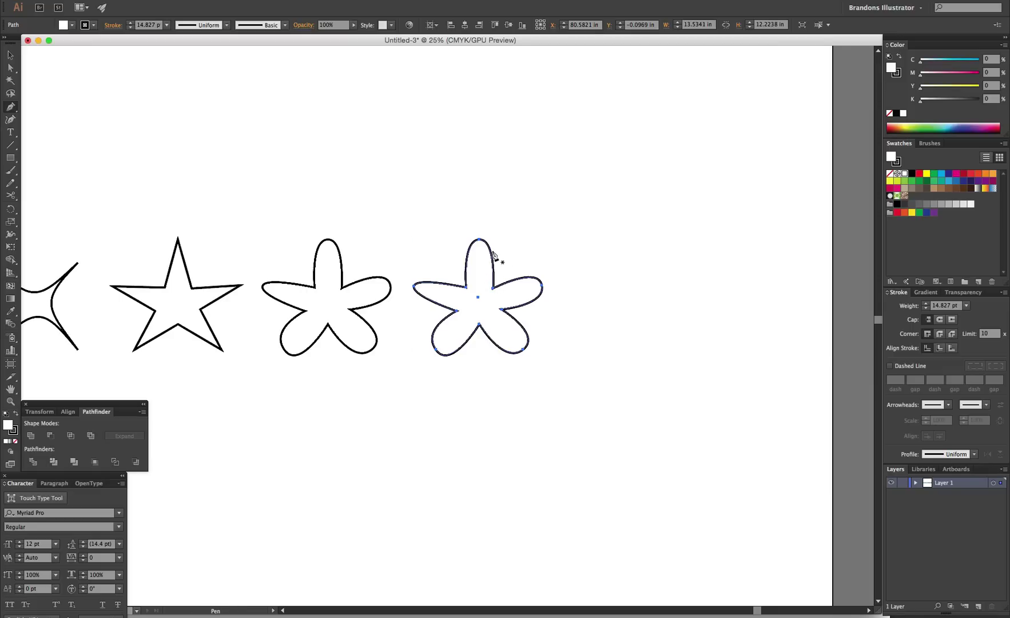
key("super+equal")
key("super+equal")
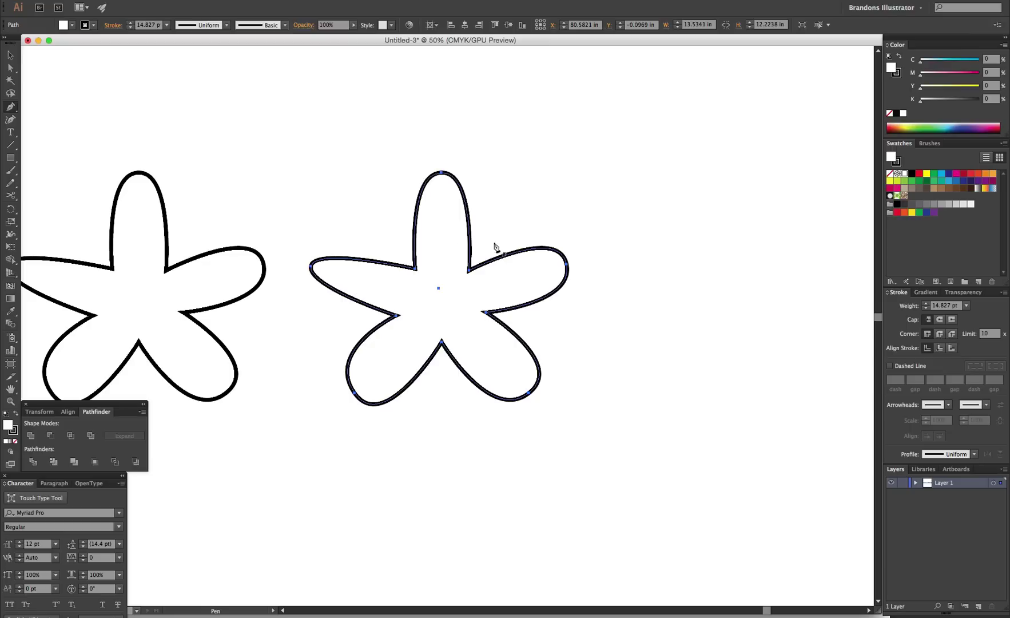
left_click(442, 173)
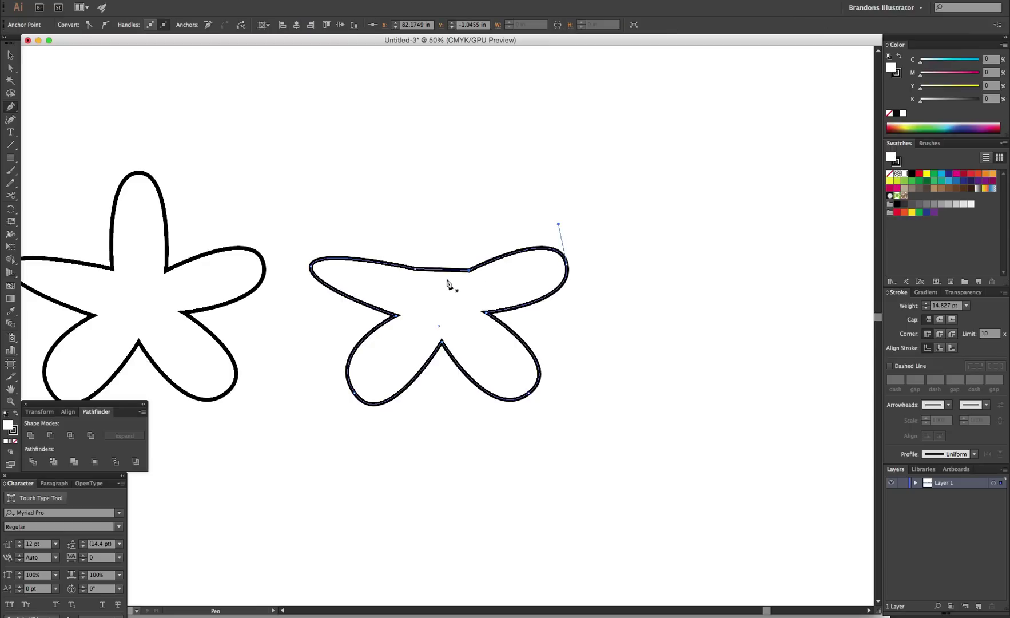
left_click(470, 270)
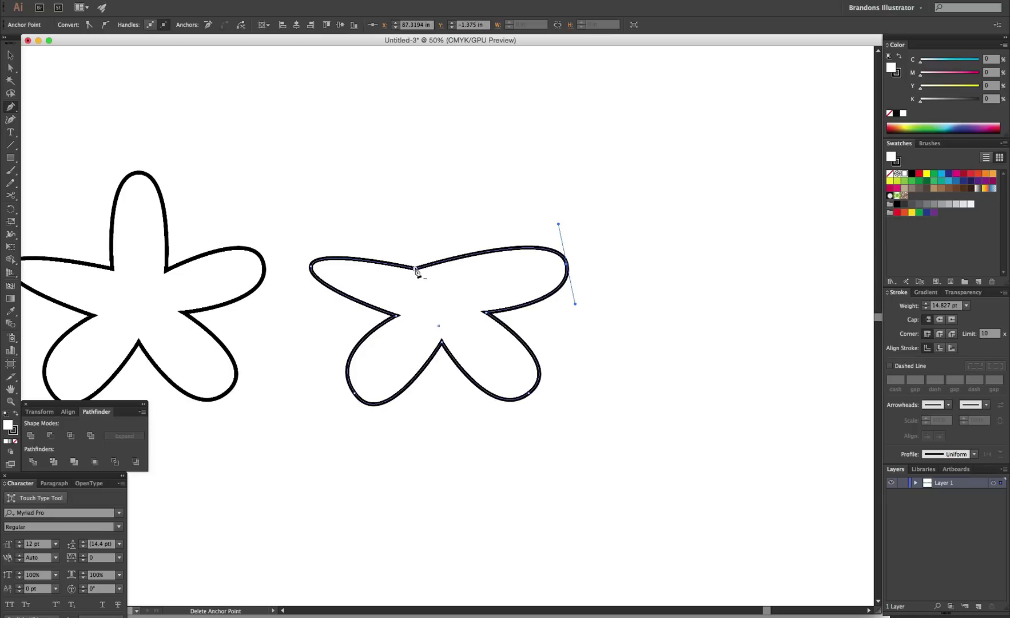
left_click(416, 268)
left_click(396, 317)
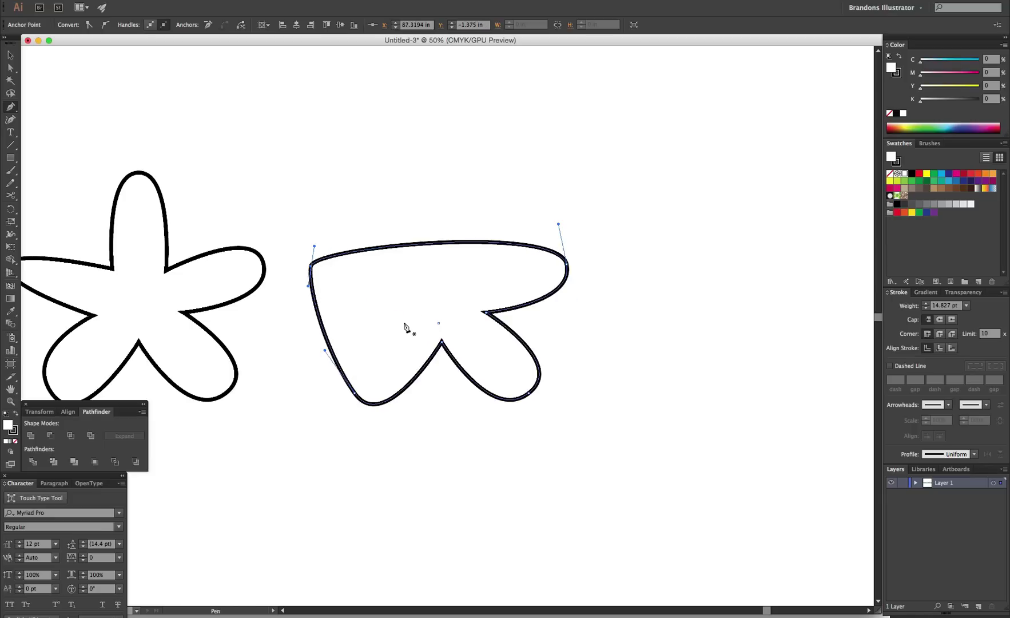
left_click(441, 342)
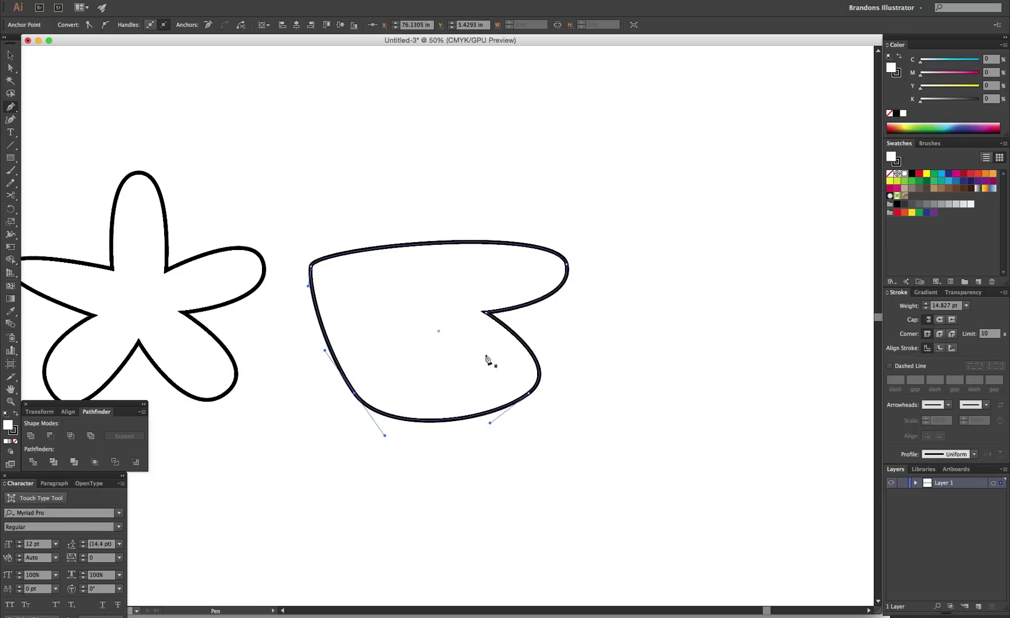
left_click(485, 312)
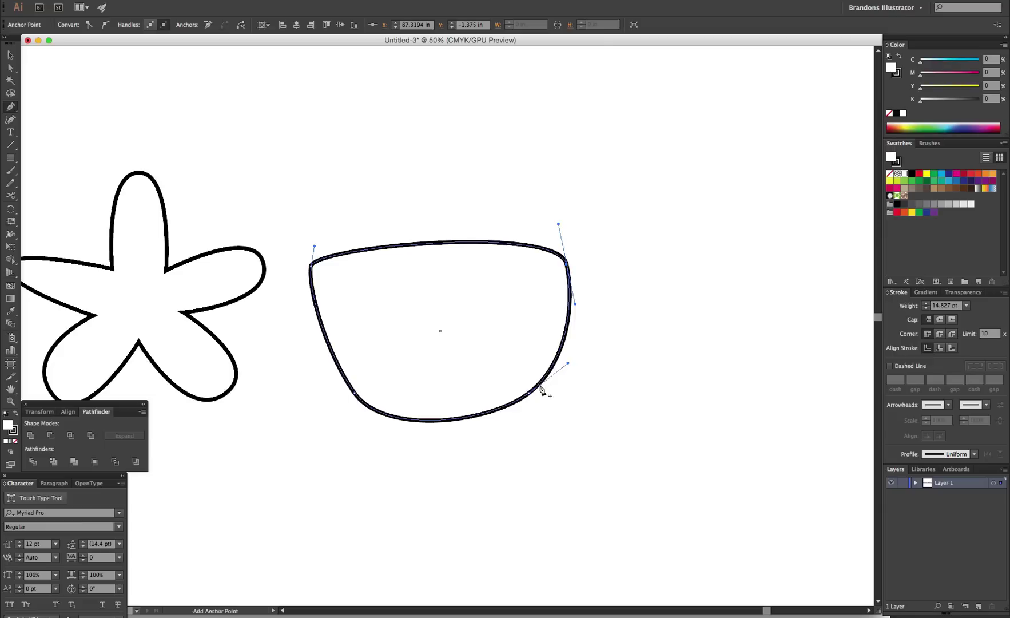
Move the shape's upper-left and upper-right anchors inward and slightly up, roughly above the two lower anchors
key("a")
left_click(310, 265)
left_click_drag(311, 266, 352, 250)
left_click_drag(567, 267, 523, 253)
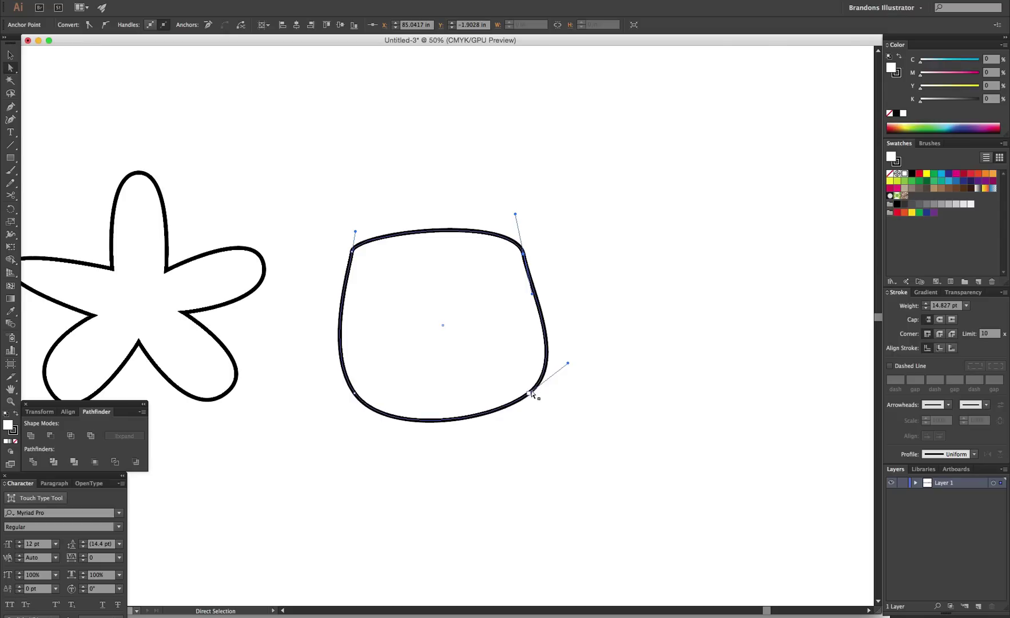
Convert the shape's four curved anchors to corner points to make a straight-sided quadrilateral
key("shift+c")
left_click(528, 395)
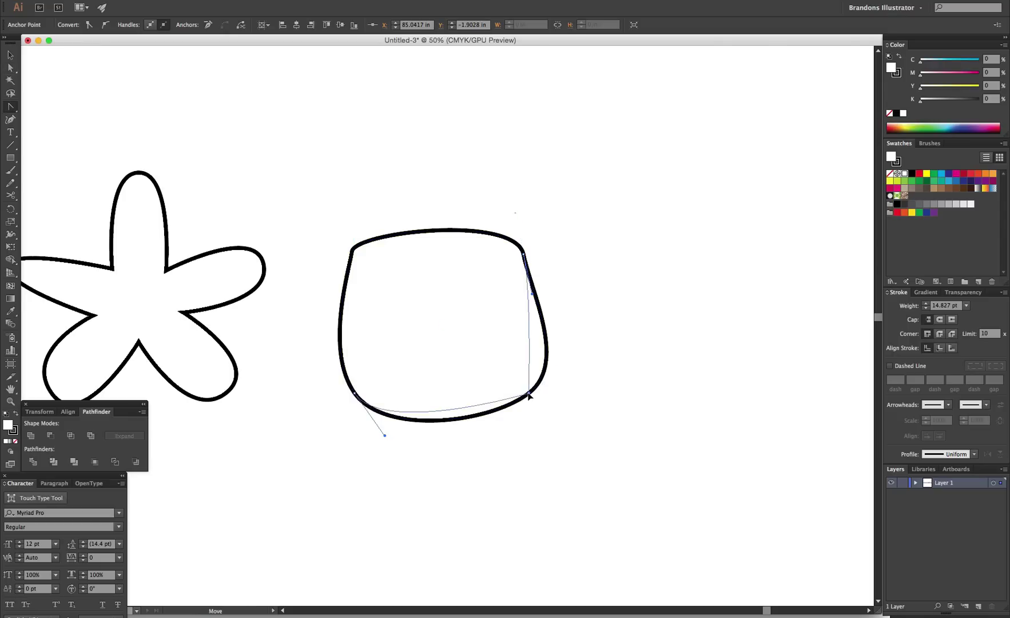
left_click(524, 254)
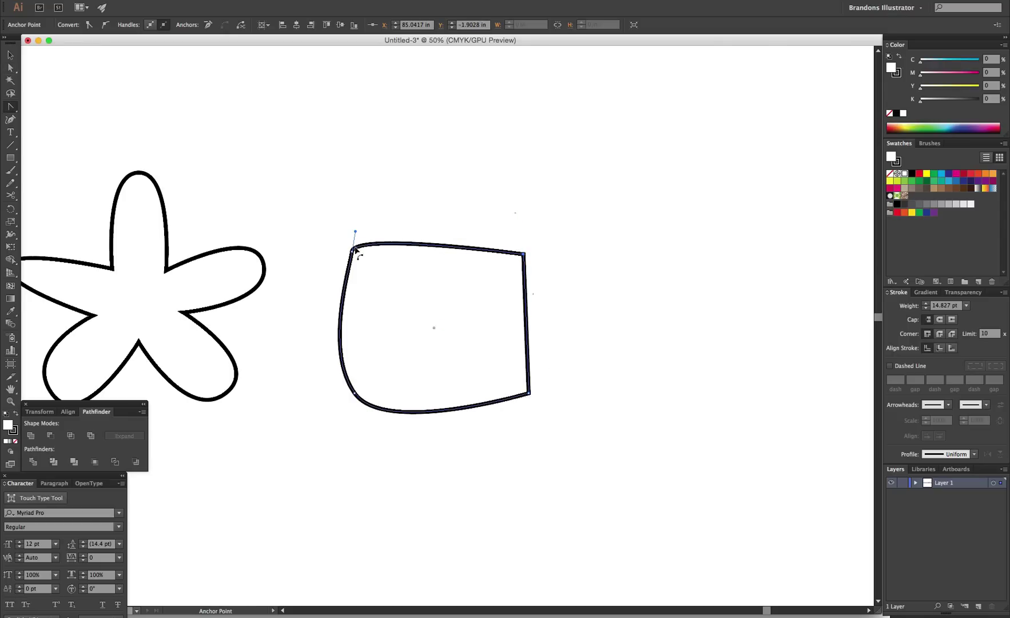
left_click(352, 250)
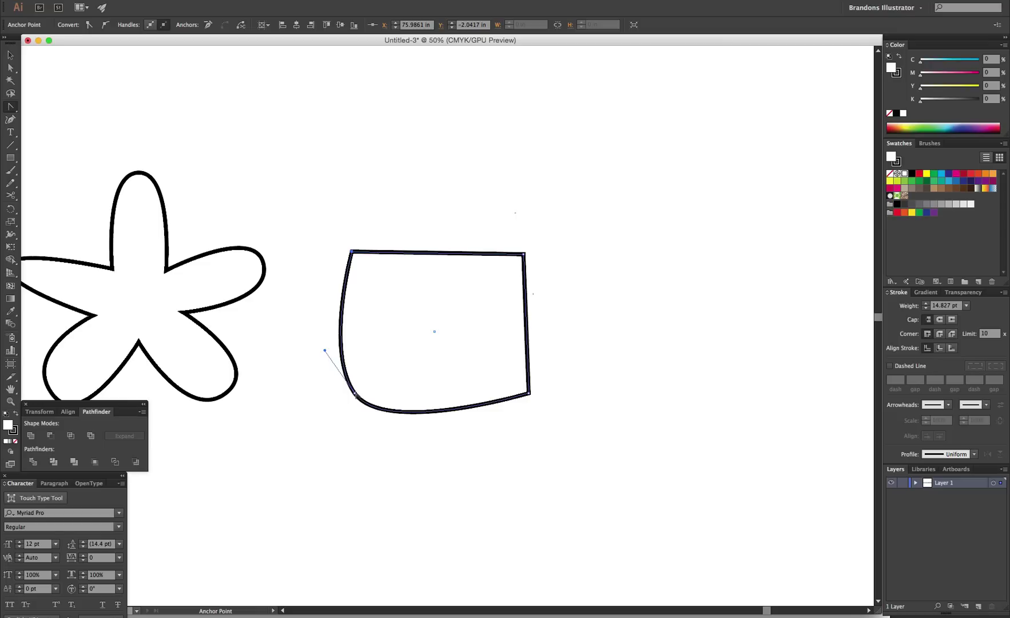
left_click(354, 394)
Adjust the quadrilateral's four corner anchors until its sides are nearly horizontal and vertical, and deselect it
key("a")
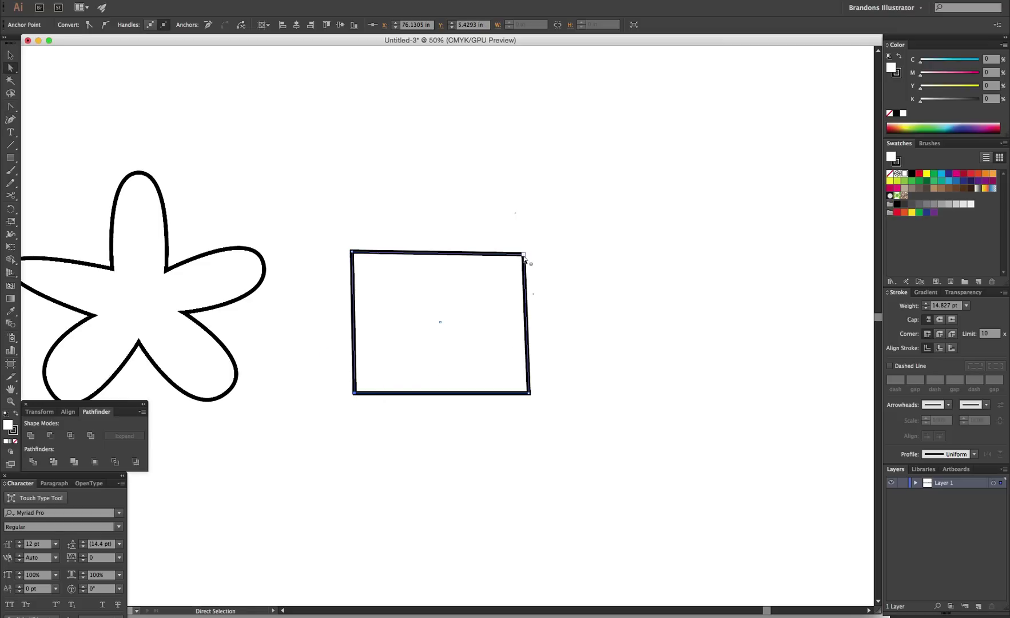
left_click_drag(523, 254, 526, 248)
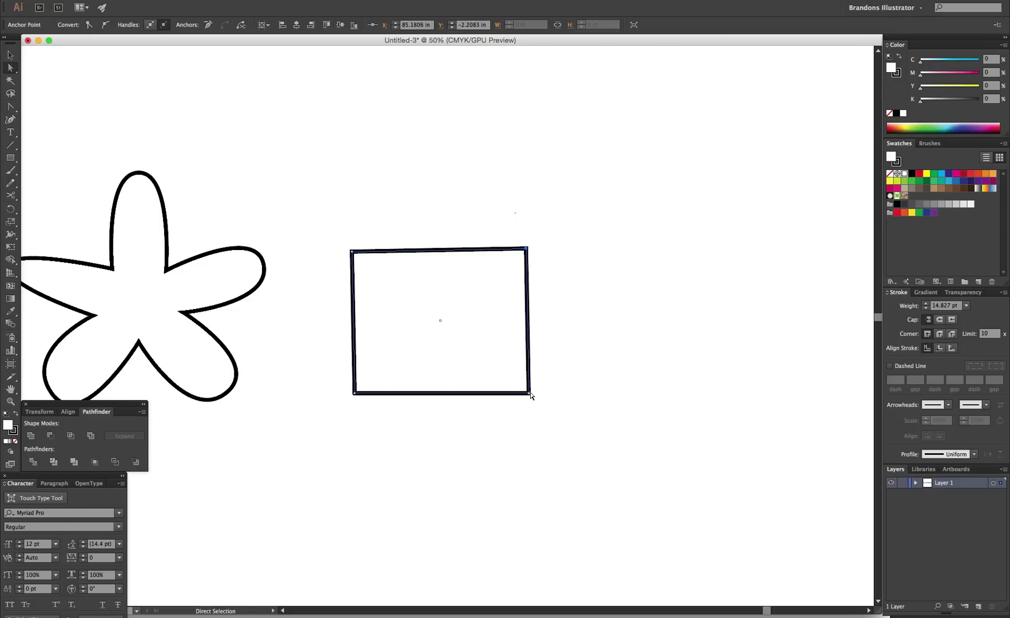
left_click_drag(531, 395, 530, 393)
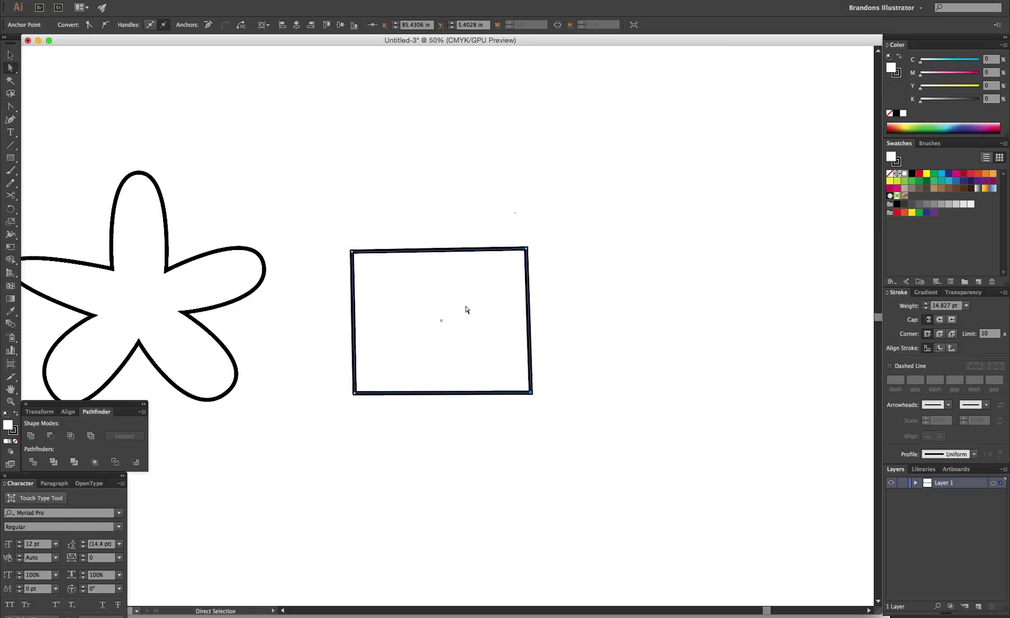
left_click_drag(352, 251, 352, 247)
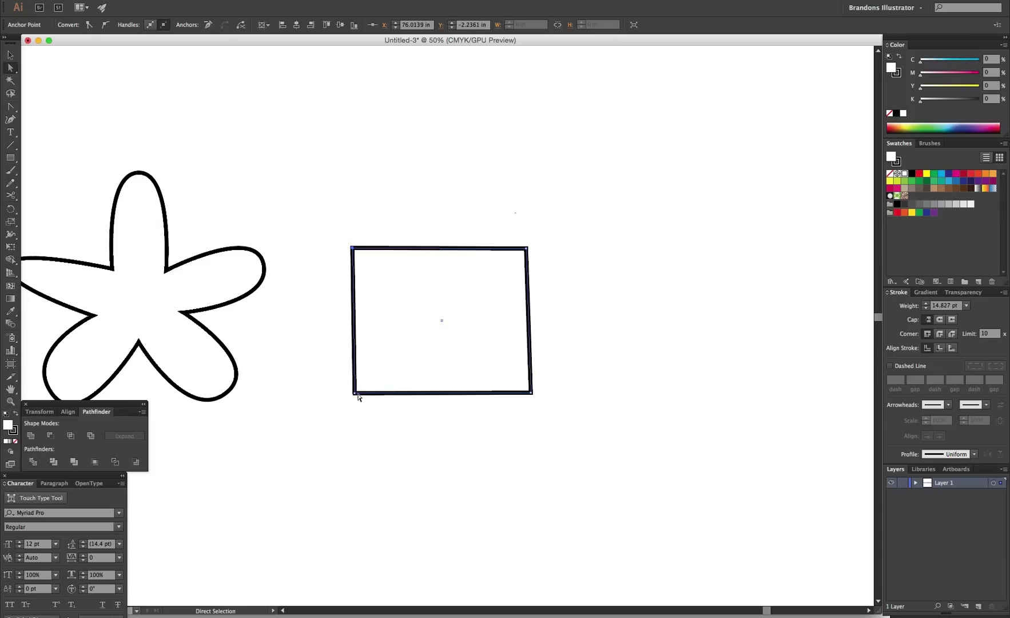
left_click_drag(354, 394, 352, 393)
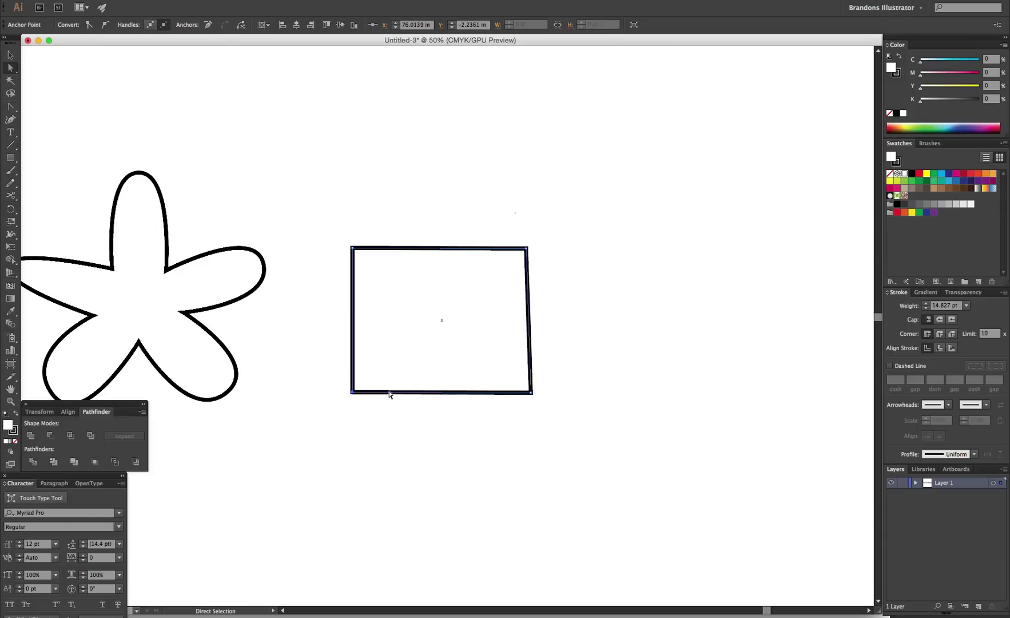
left_click_drag(531, 394, 529, 393)
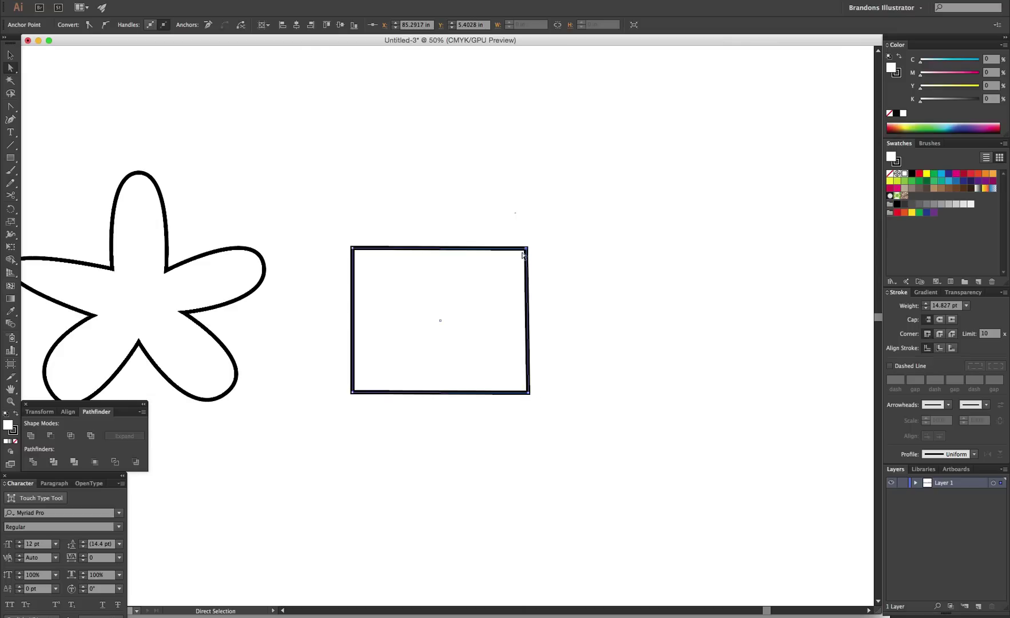
left_click_drag(527, 249, 526, 250)
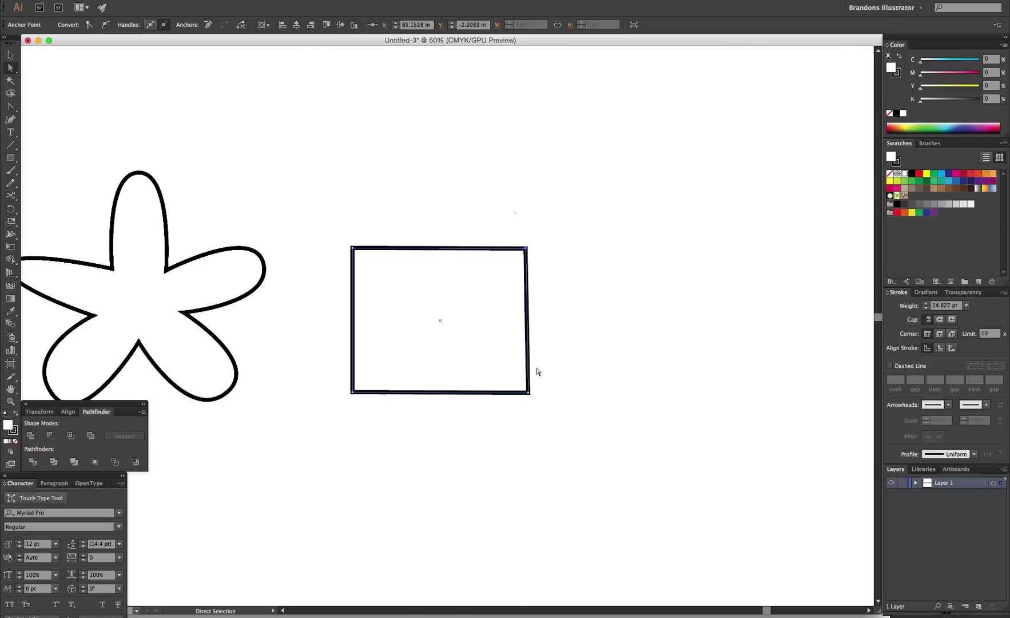
left_click_drag(528, 392, 526, 395)
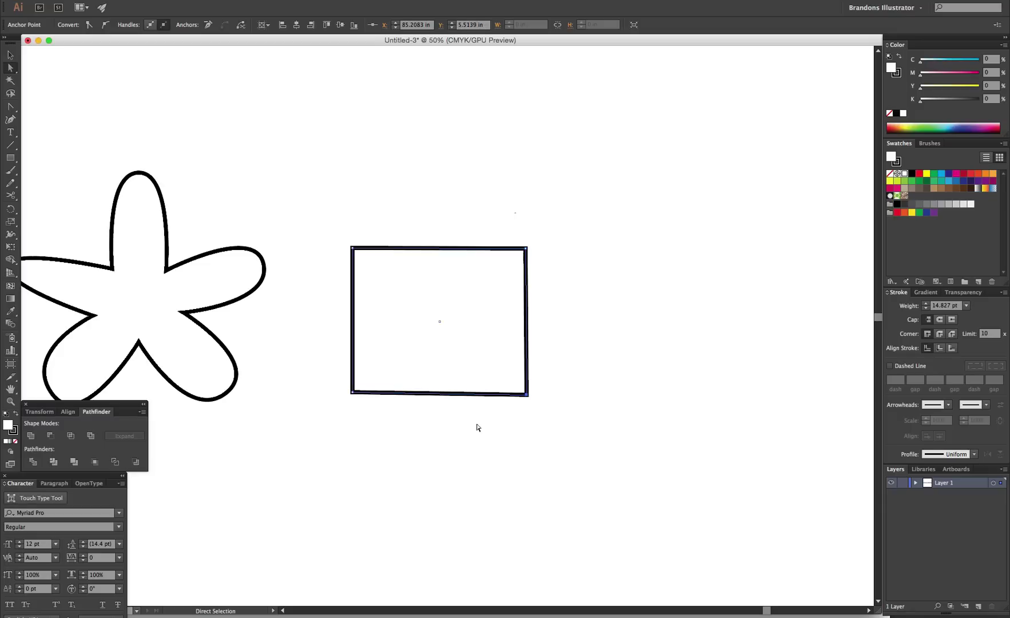
left_click_drag(352, 394, 352, 395)
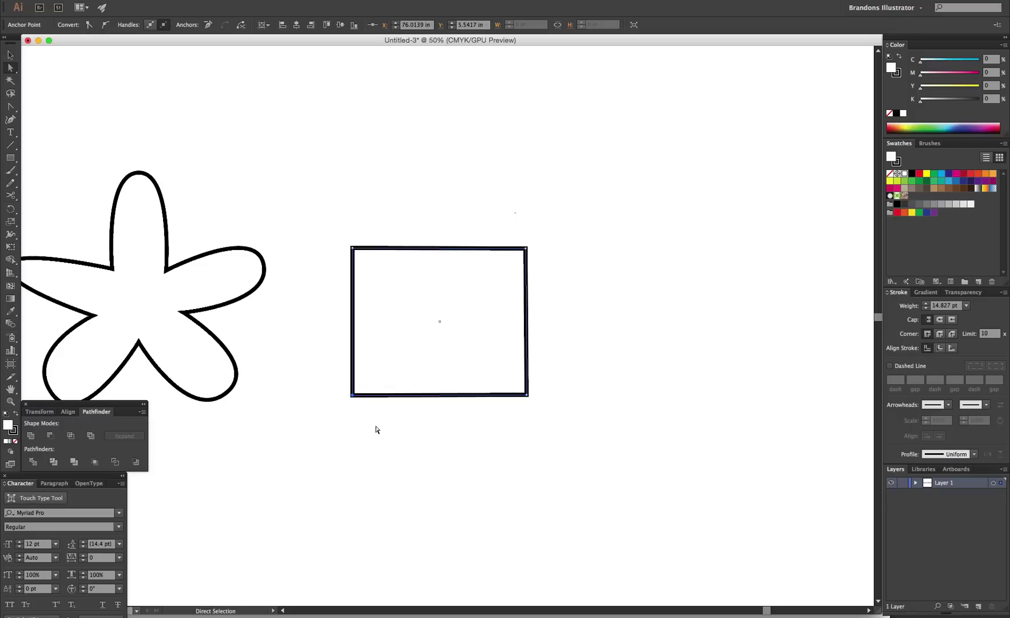
left_click(426, 229)
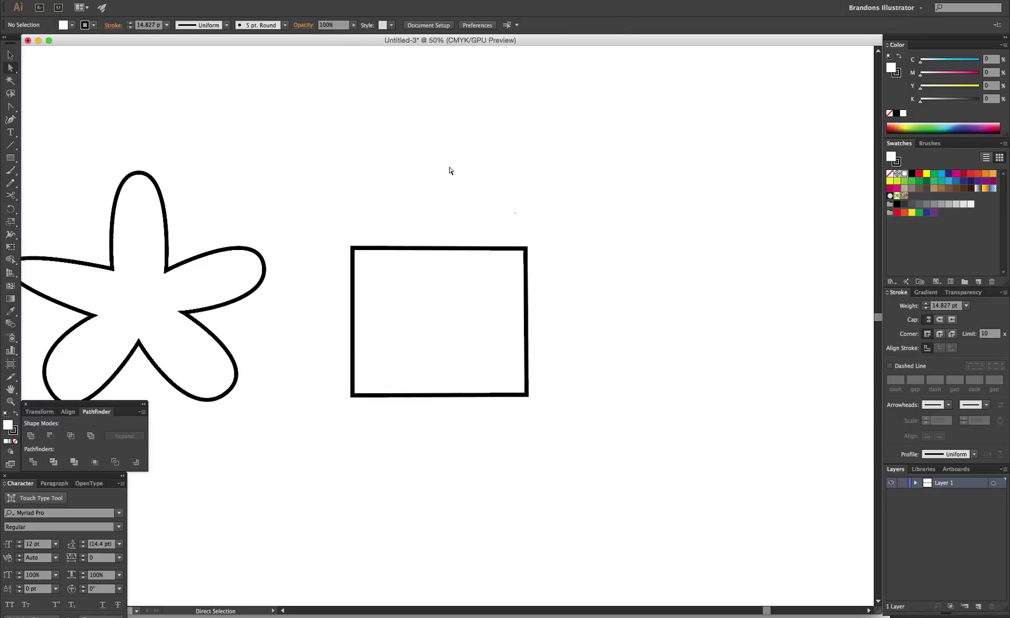
Delete the whole row of shapes, from the first square to the final rectangle
key("super+minus")
key("super+minus")
key("super+minus")
key("super+minus")
left_click_drag(574, 323, 486, 269)
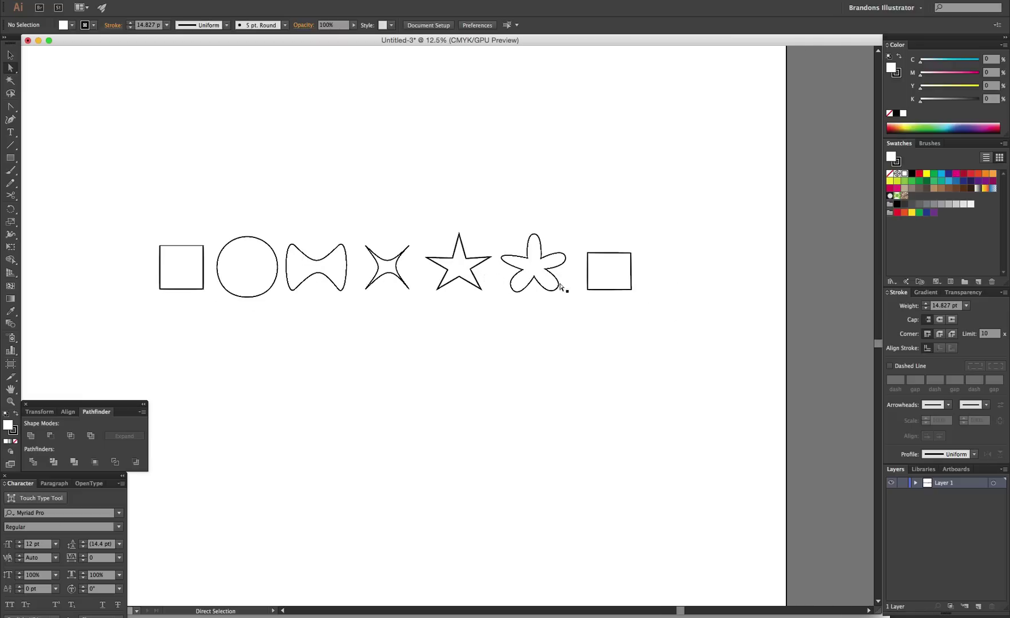
key("v")
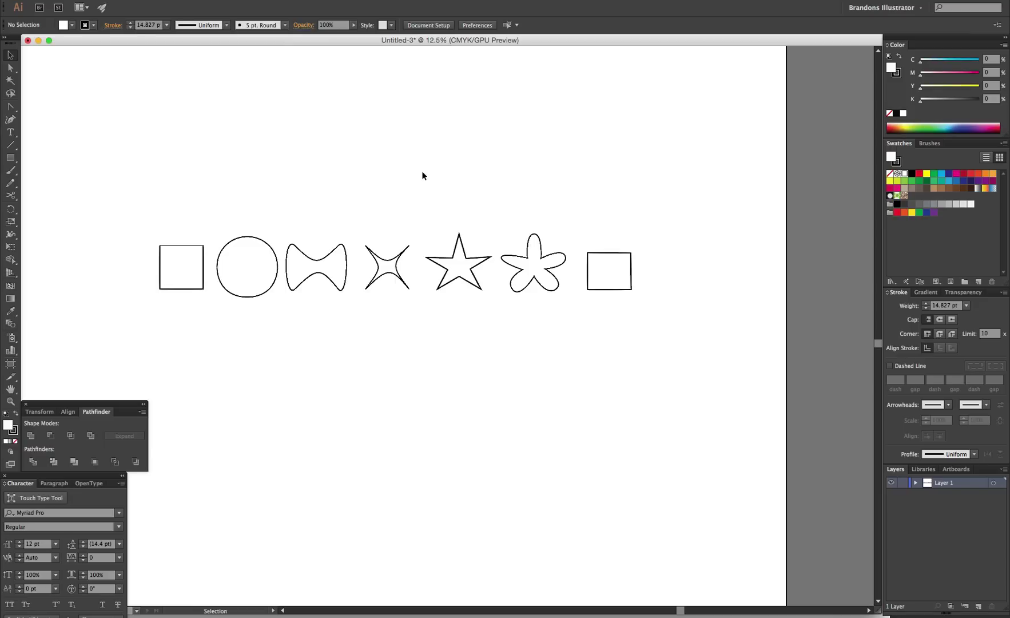
scroll(465, 229, "left", 5)
left_click_drag(738, 263, 187, 331)
key("Delete")
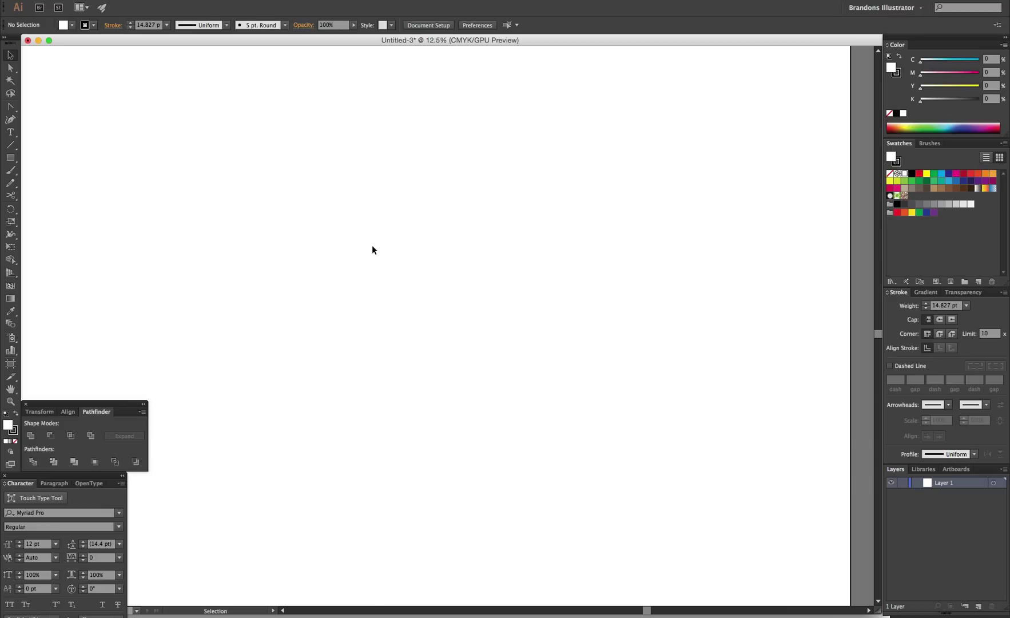
Add a capital letter S as point text within the artboard
key("super+shift+h")
left_click_drag(398, 293, 498, 283)
key("z")
left_click_drag(375, 250, 466, 354)
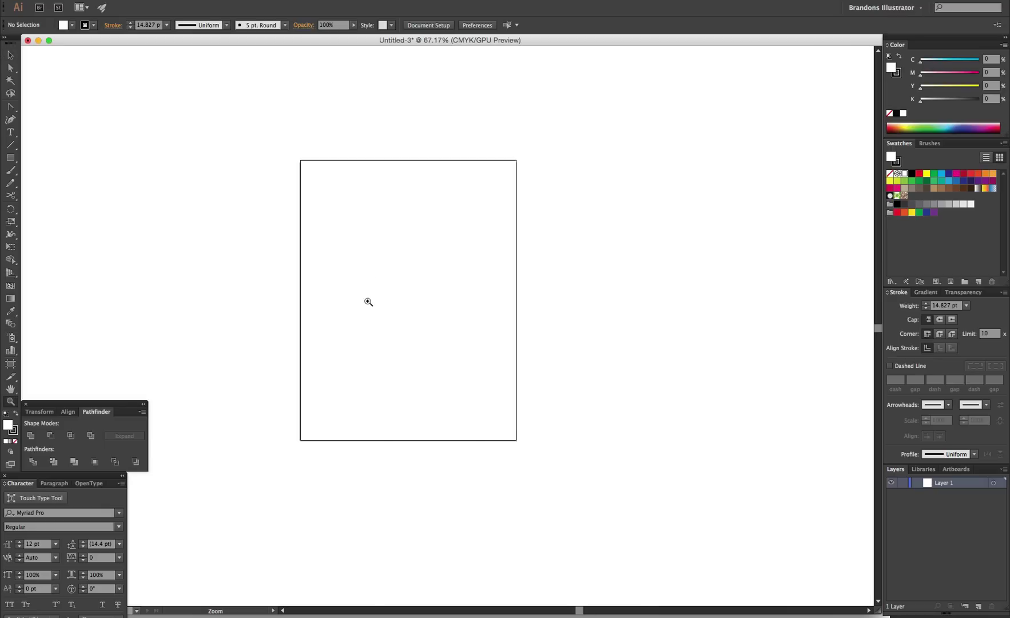
key("super+shift+h")
key("t")
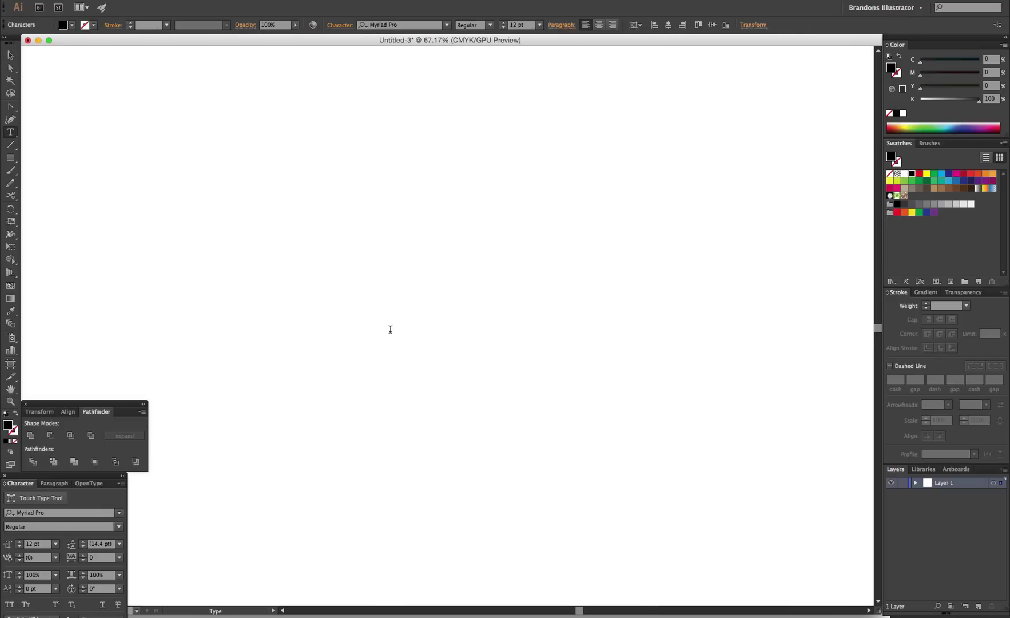
left_click(358, 322, "super")
key("v")
Scale the letter S up to about 483 pt and reposition it near the artboard's middle
left_click(392, 271)
key("s")
left_click_drag(400, 262, 561, 123)
left_click_drag(438, 216, 516, 122)
key("v")
left_click_drag(439, 246, 406, 330)
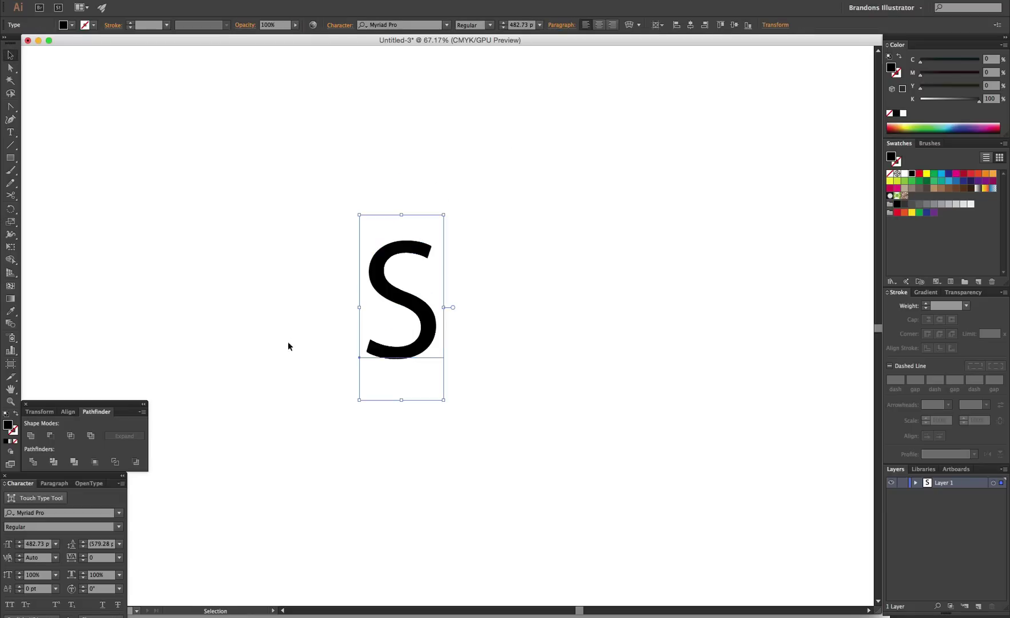
Show the artboard edges, enlarge the S to about 840 pt and position it inside the artboard
left_click(288, 342)
key("super+shift+h")
left_click(401, 293)
key("shift+Right")
key("shift+Right")
key("s")
left_click_drag(450, 201, 549, 130)
key("v")
left_click_drag(482, 260, 456, 301)
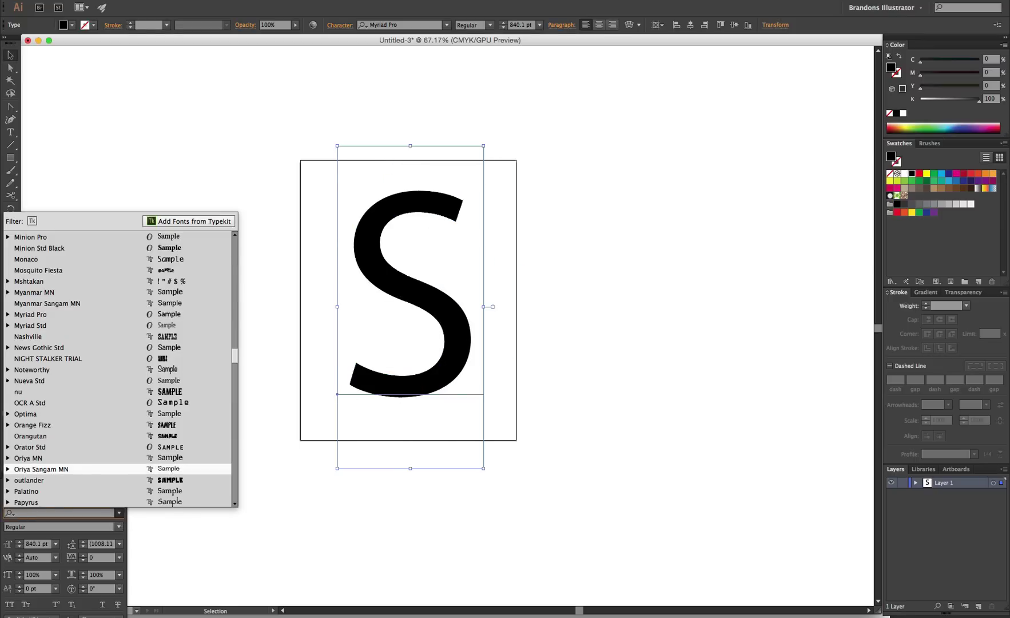
Set the letter S in Times Bold and deselect it
type("tim")
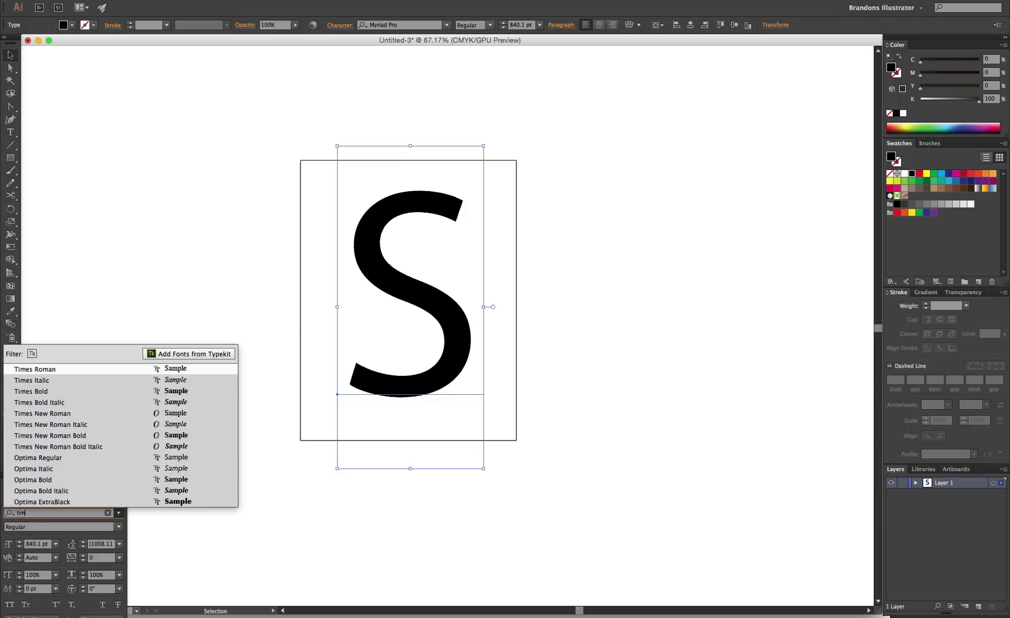
key("Down")
key("Down")
key("Return")
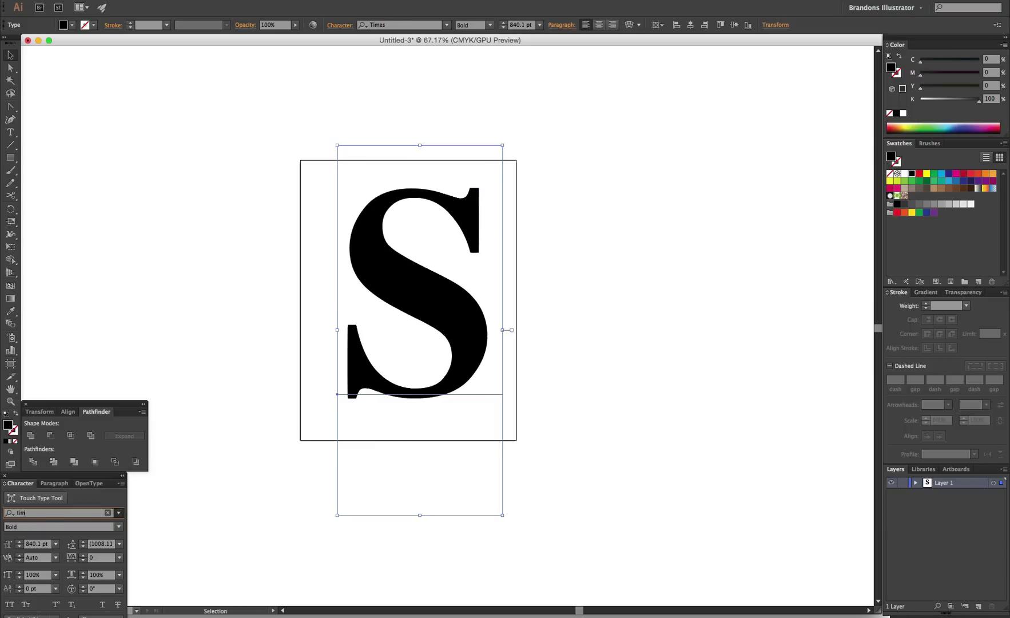
left_click(268, 286)
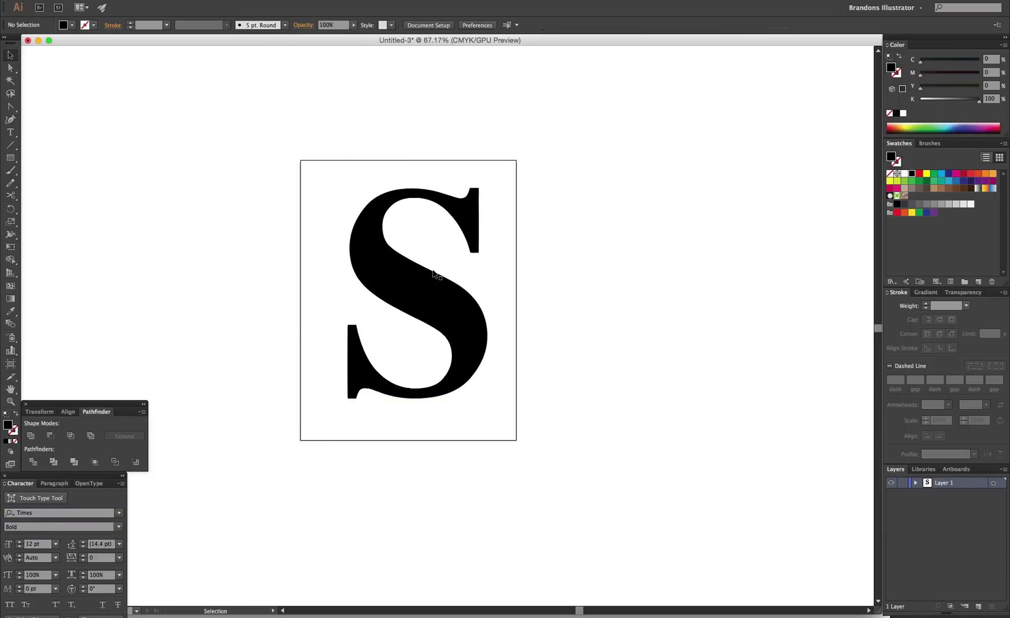
Convert the S to outlines, center it on the artboard and fill it with 20% black
left_click_drag(433, 310, 429, 315)
key("shift+super+o")
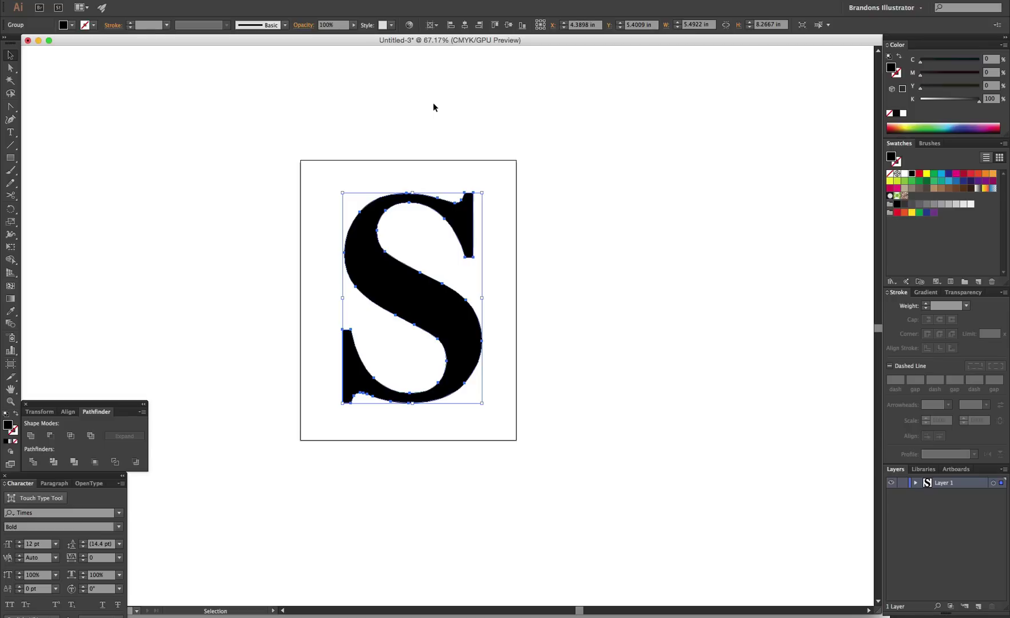
left_click_drag(404, 306, 398, 313)
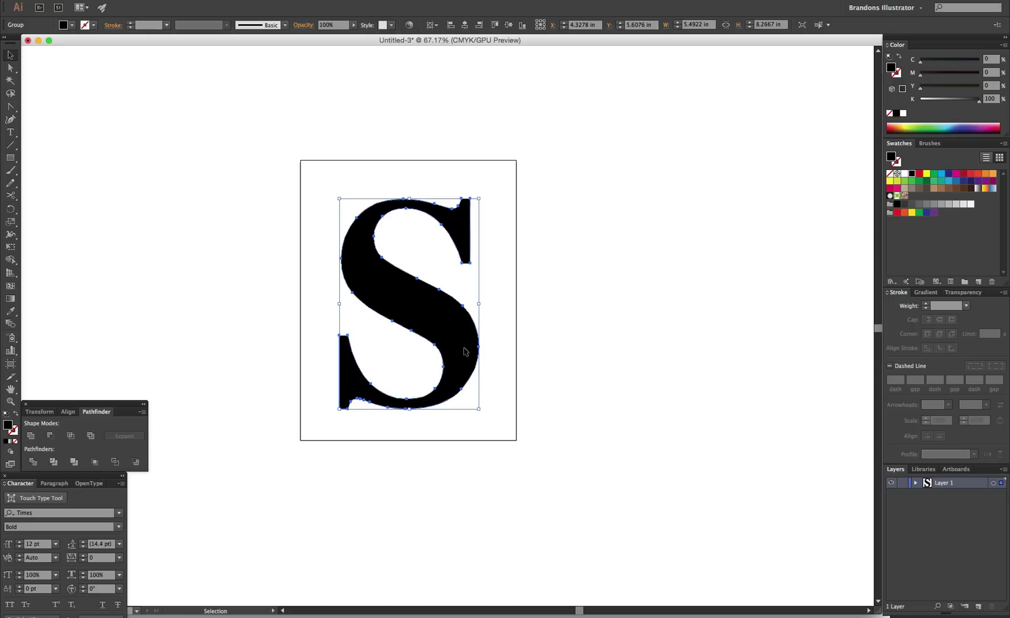
left_click(958, 205)
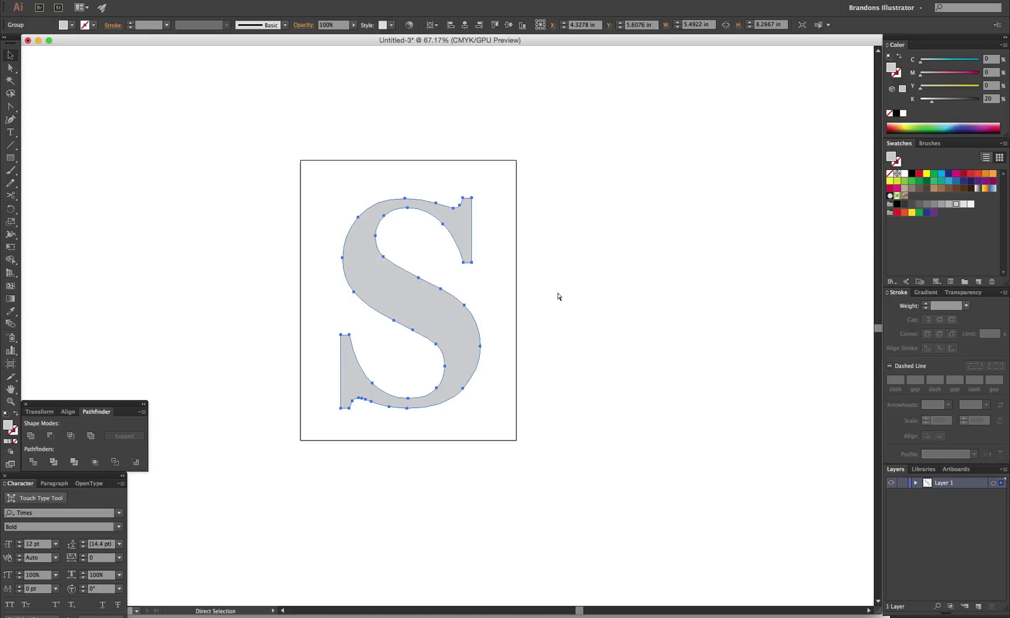
left_click(512, 356)
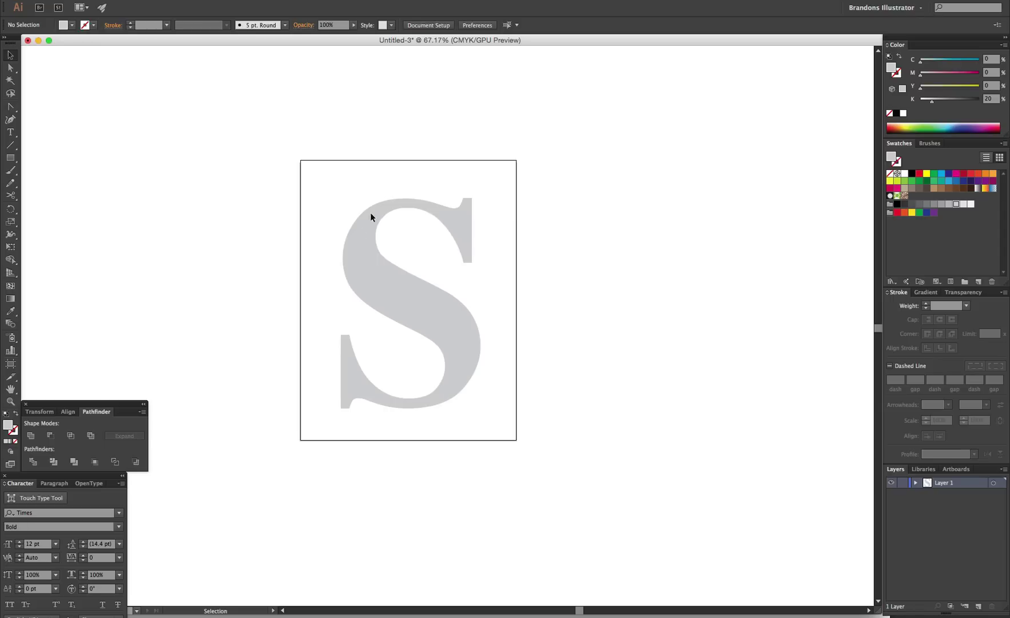
Start a Pen path on the S's lower-left serif, placing corner anchors on its two upper and two lower corners
key("z")
left_click_drag(340, 174, 506, 443)
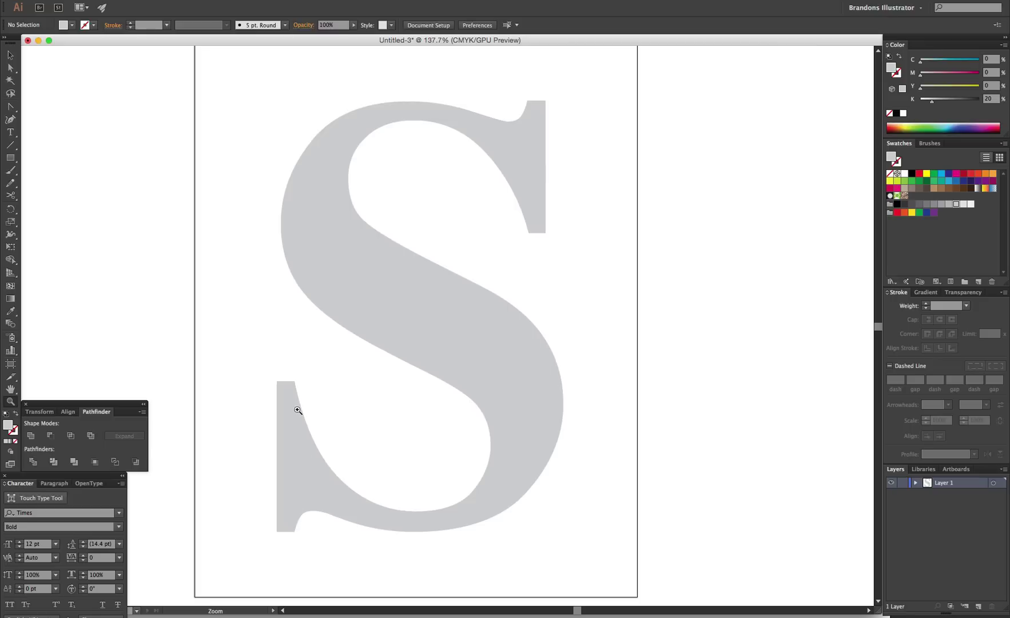
key("p")
left_click(294, 381)
left_click(276, 381)
scroll(278, 412, "down", 6)
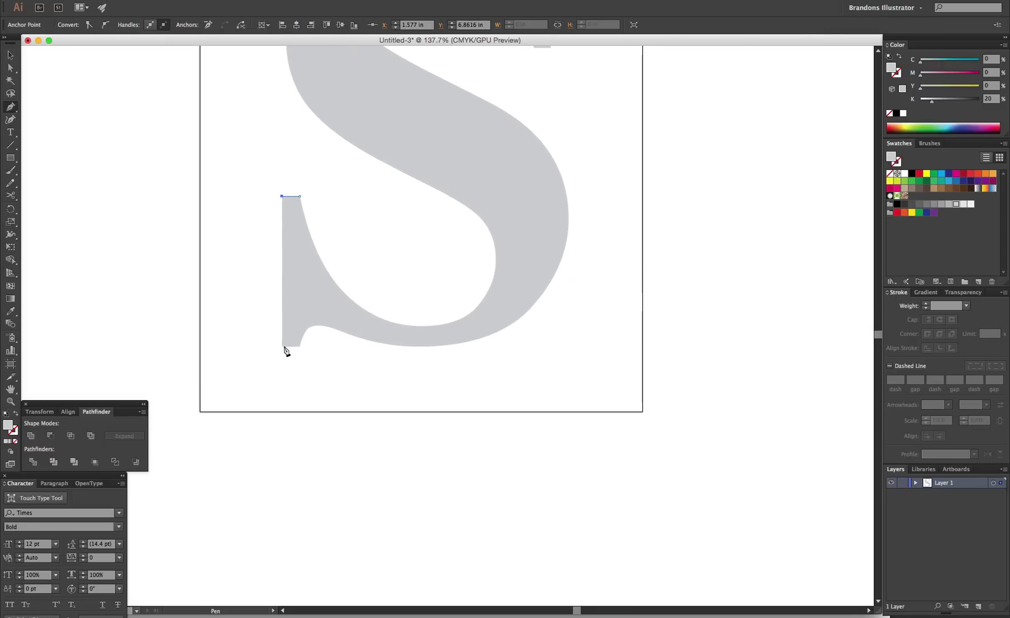
left_click(282, 345)
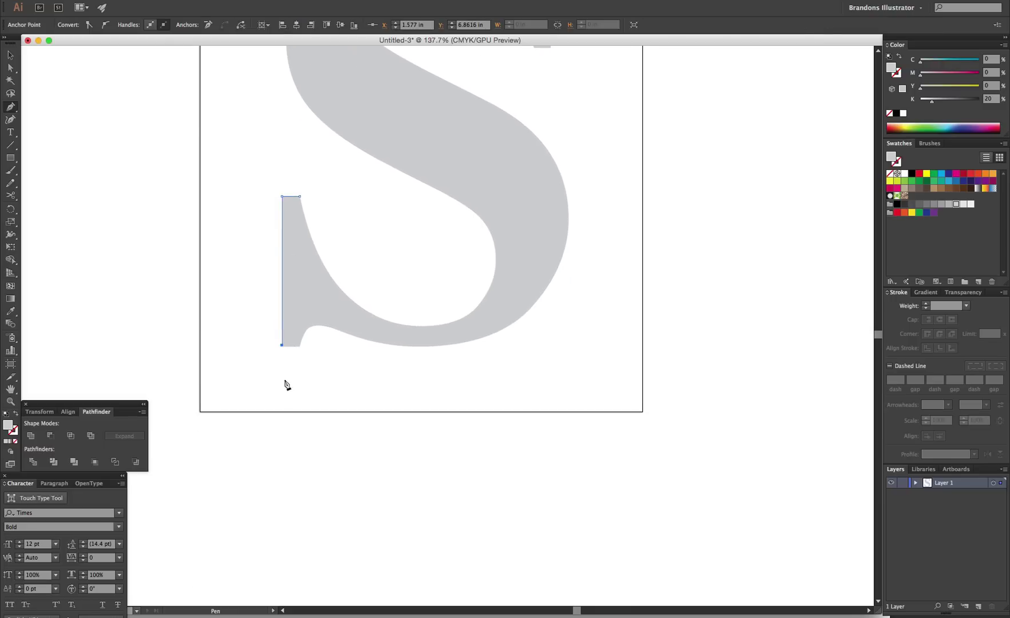
left_click(298, 345)
Extend the path with curves over the serif's notch and along the S's bottom edge to its lowest point
left_click_drag(318, 325, 344, 332)
key("super+z")
left_click_drag(422, 345, 475, 345)
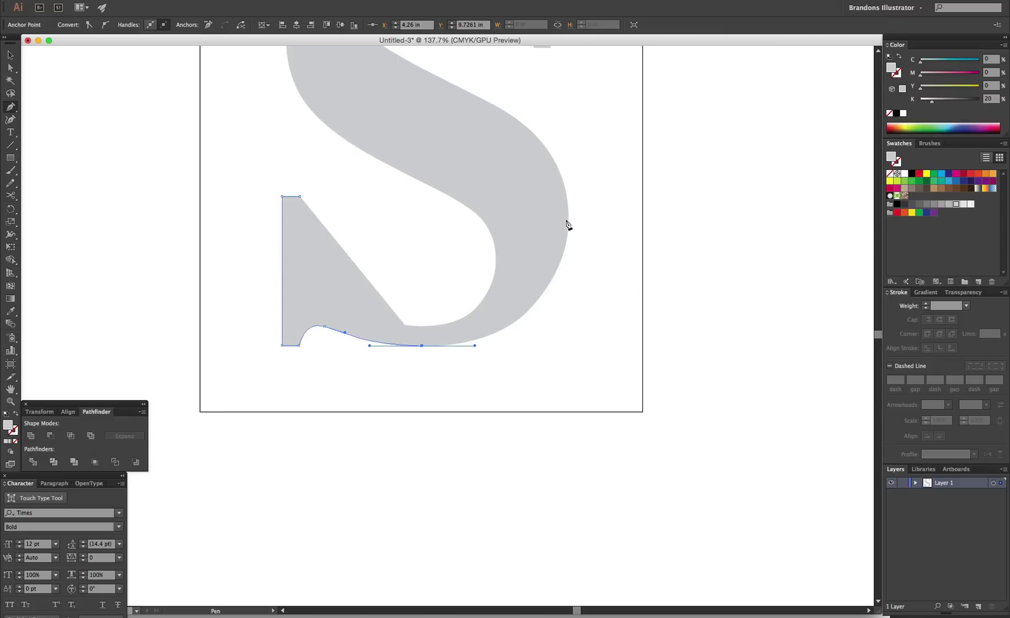
left_click_drag(568, 218, 568, 115)
key("super+z")
Fill the traced path with red and set its blending mode to Multiply
left_click(920, 174)
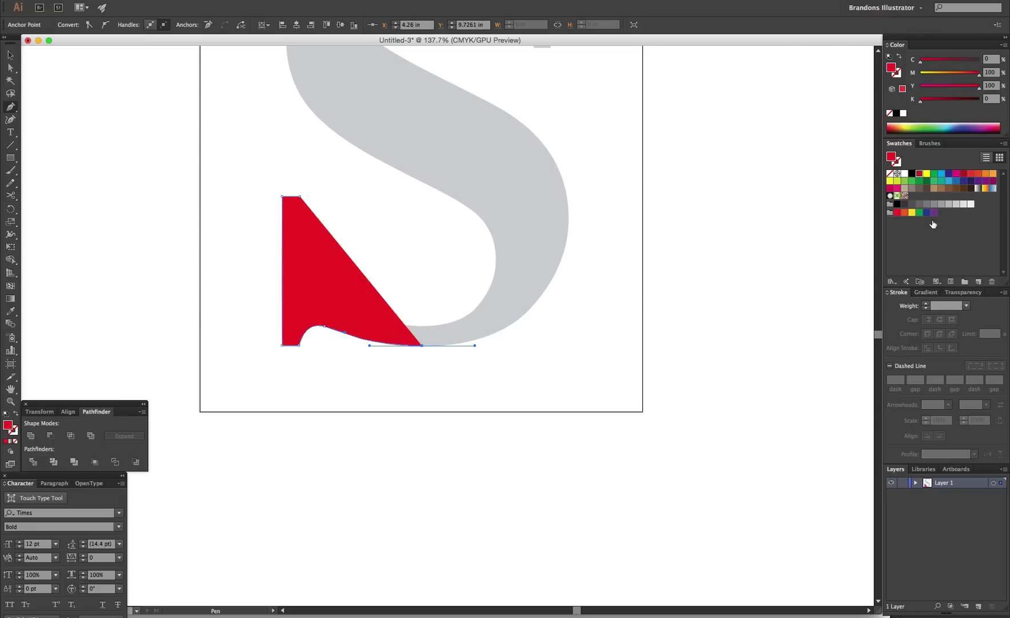
left_click(961, 293)
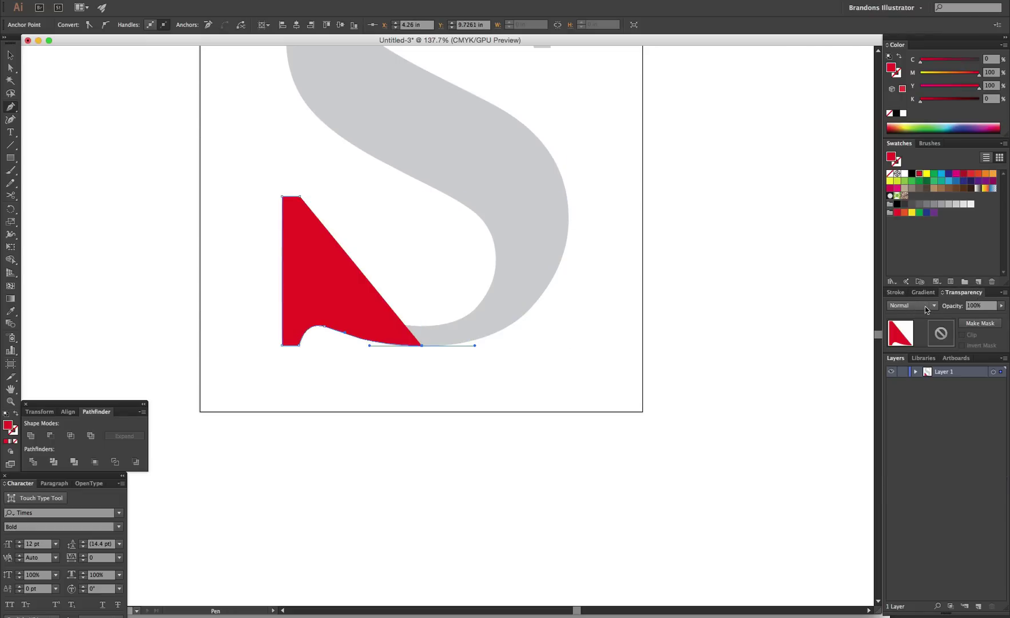
left_click(926, 306)
left_click(906, 343)
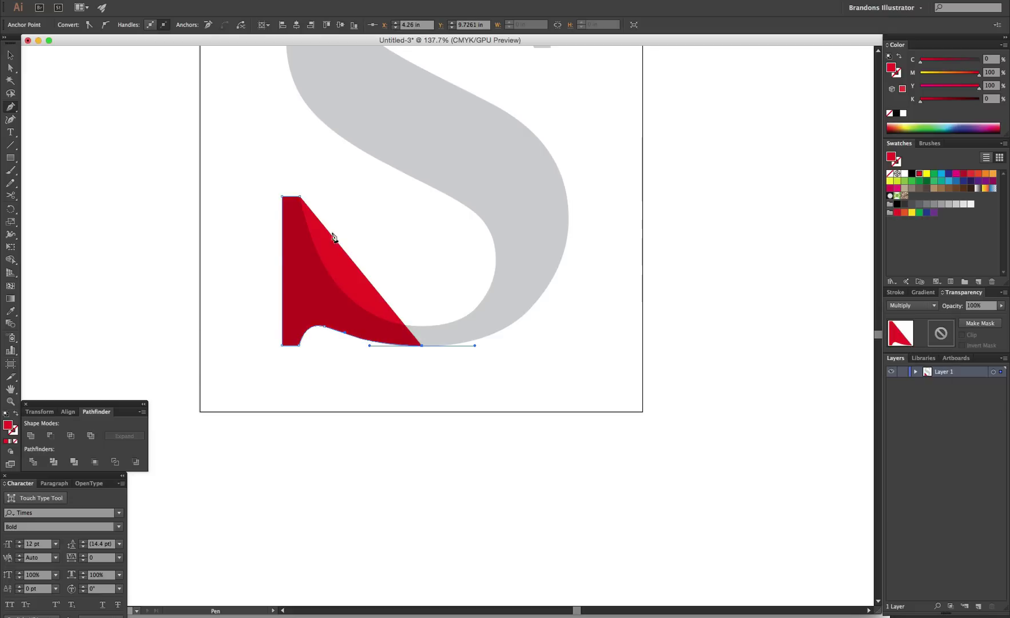
Continue the red path from its bottom anchor with a smooth curve up to the outer right side of the S's lower bowl
key("space")
left_click_drag(456, 334, 436, 391)
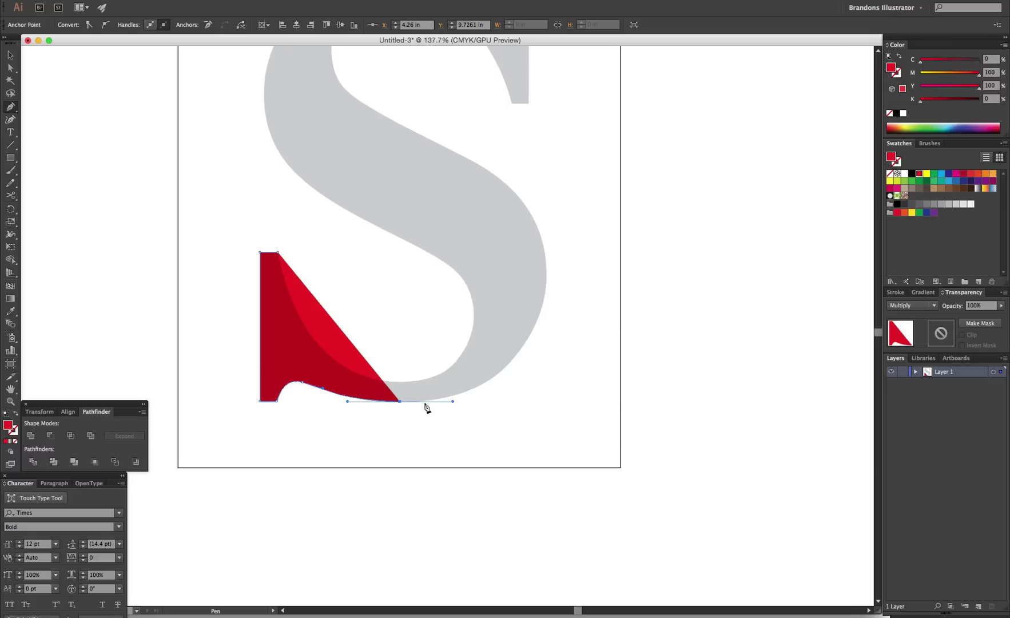
left_click(400, 402)
key("super+shift+z")
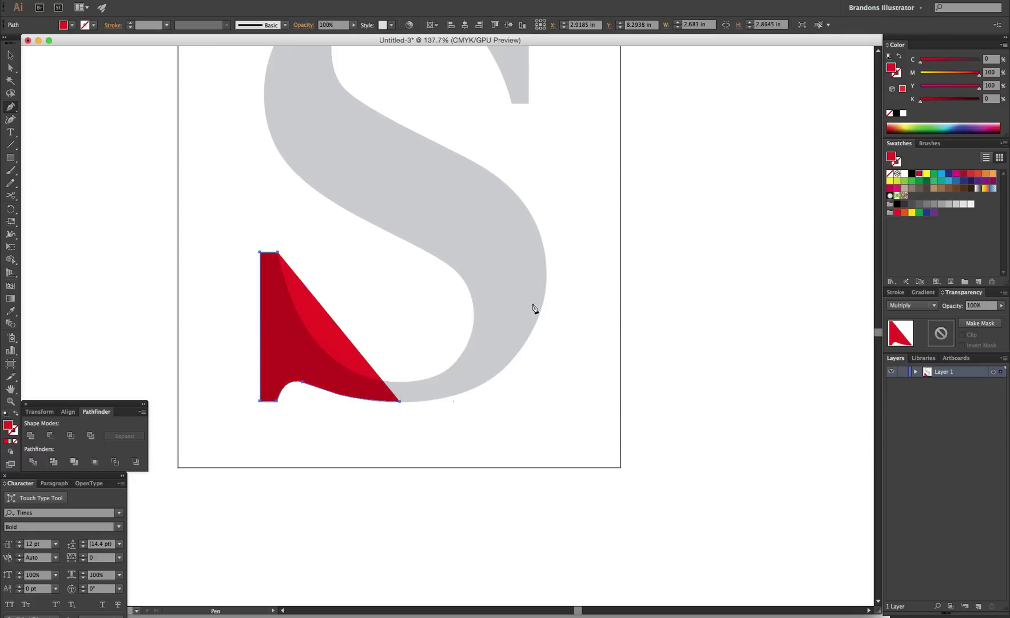
left_click_drag(545, 284, 559, 182)
key("super+z")
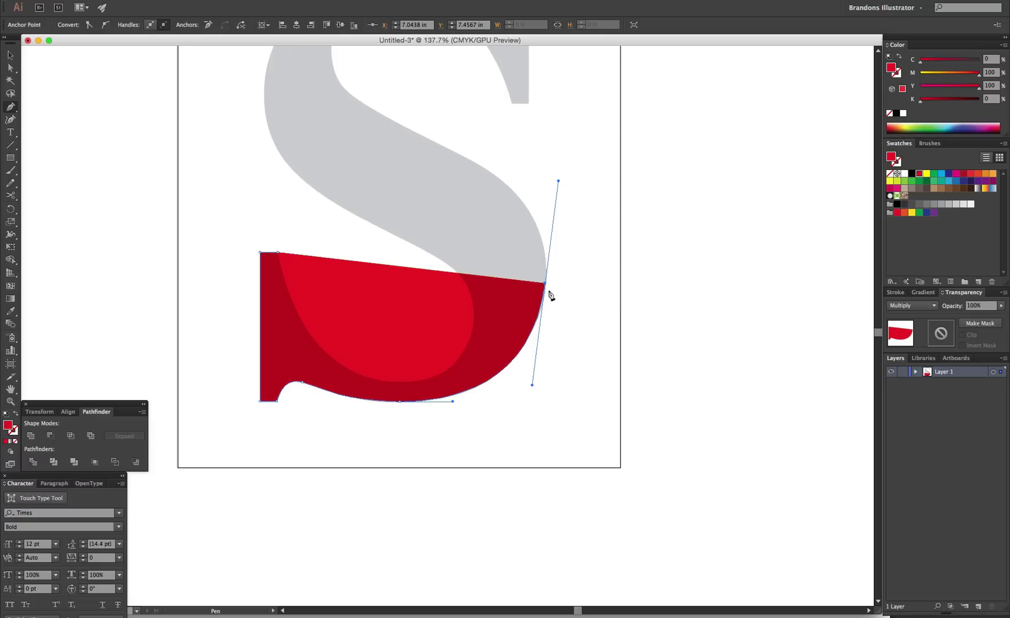
left_click_drag(501, 296, 503, 340)
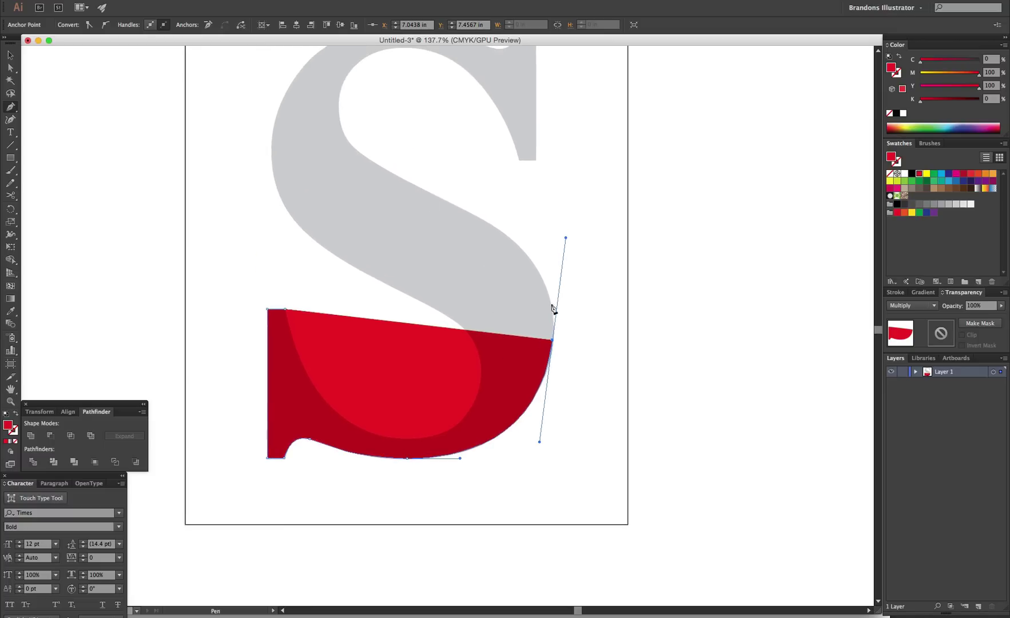
left_click(434, 195)
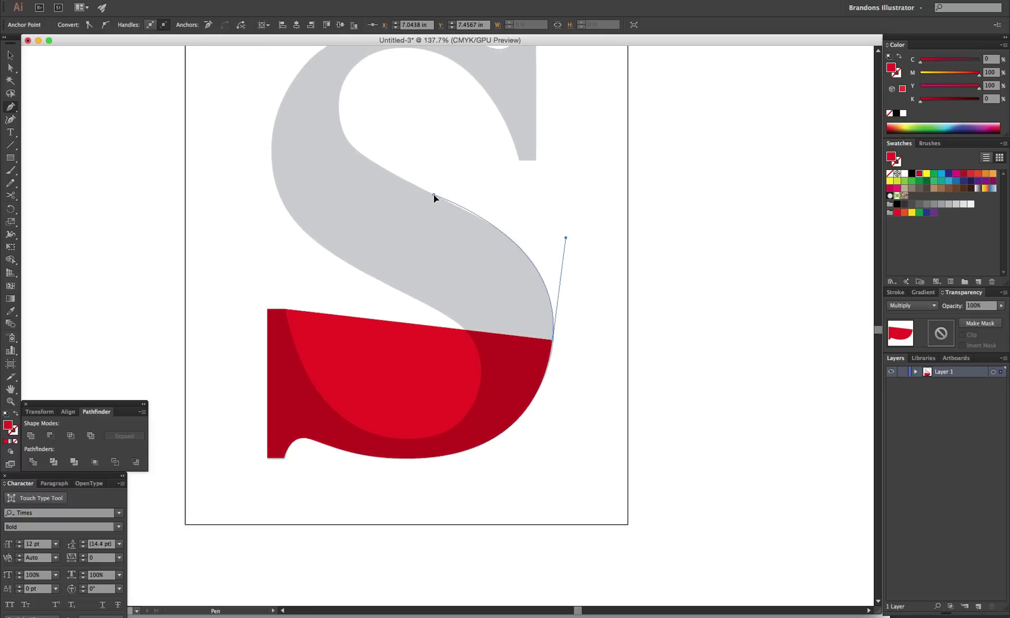
mouse_move(433, 195)
left_mouse_down()
mouse_move(402, 171)
mouse_move(418, 181)
left_mouse_up()
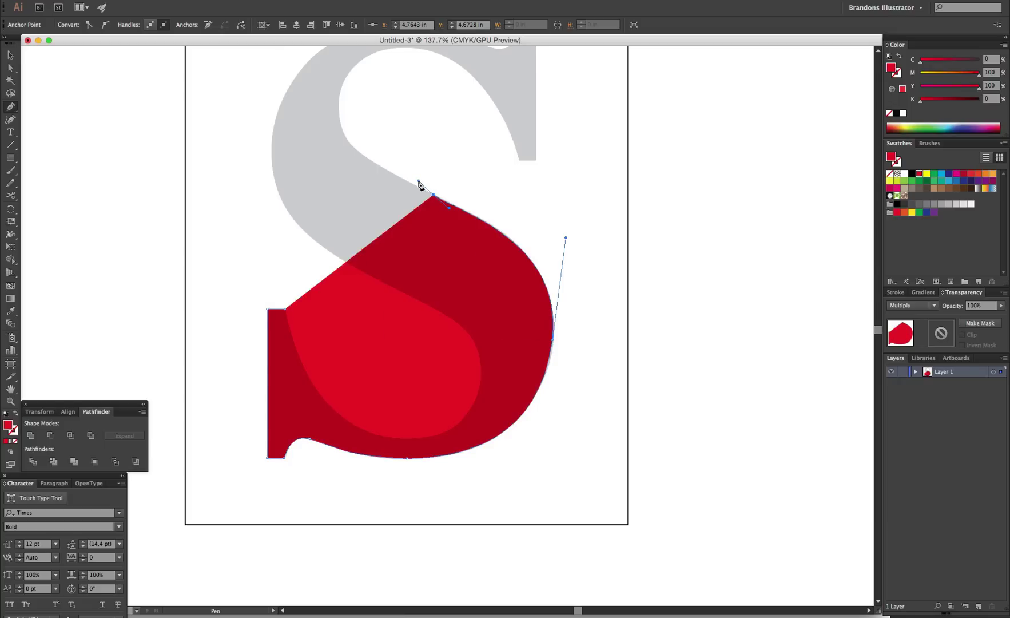
left_click(352, 147)
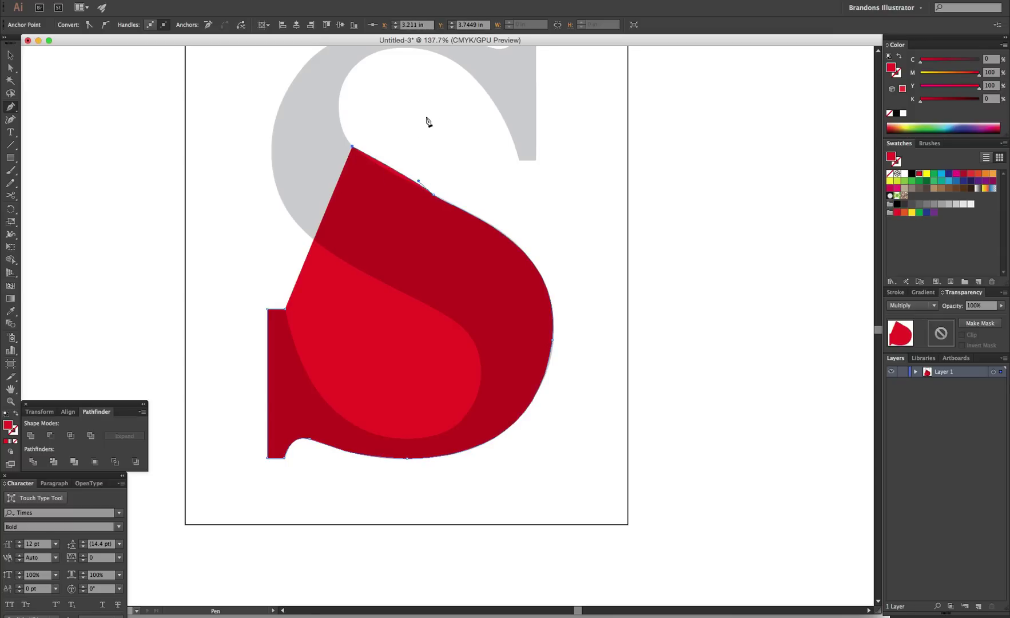
Undo the red path back to its bottom anchor and place a new, lower smooth anchor on the lower bowl's outer right side
key("ctrl+z")
key("ctrl+z")
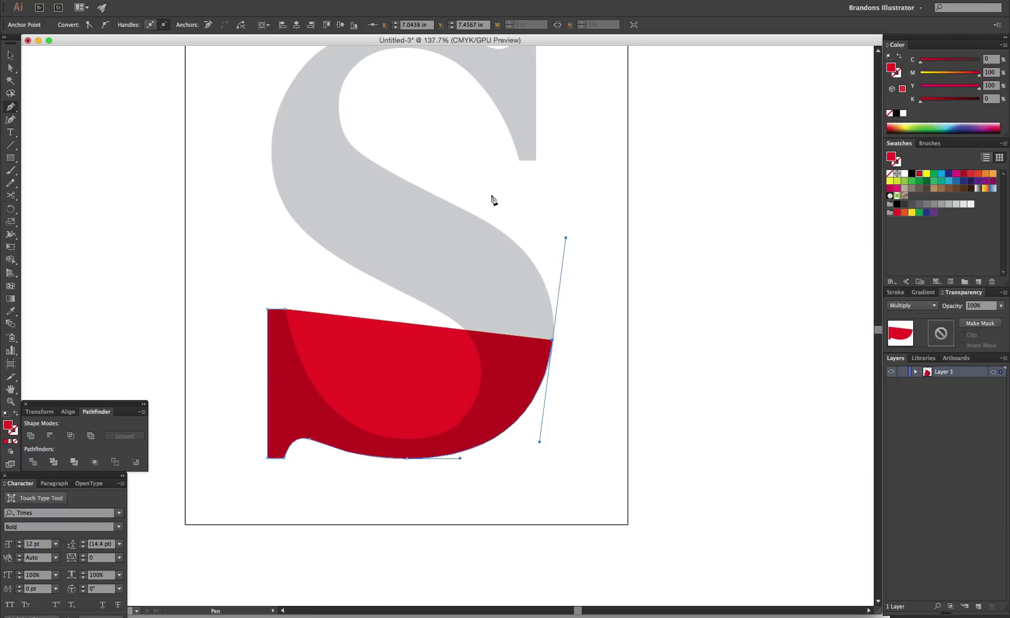
key("ctrl+z")
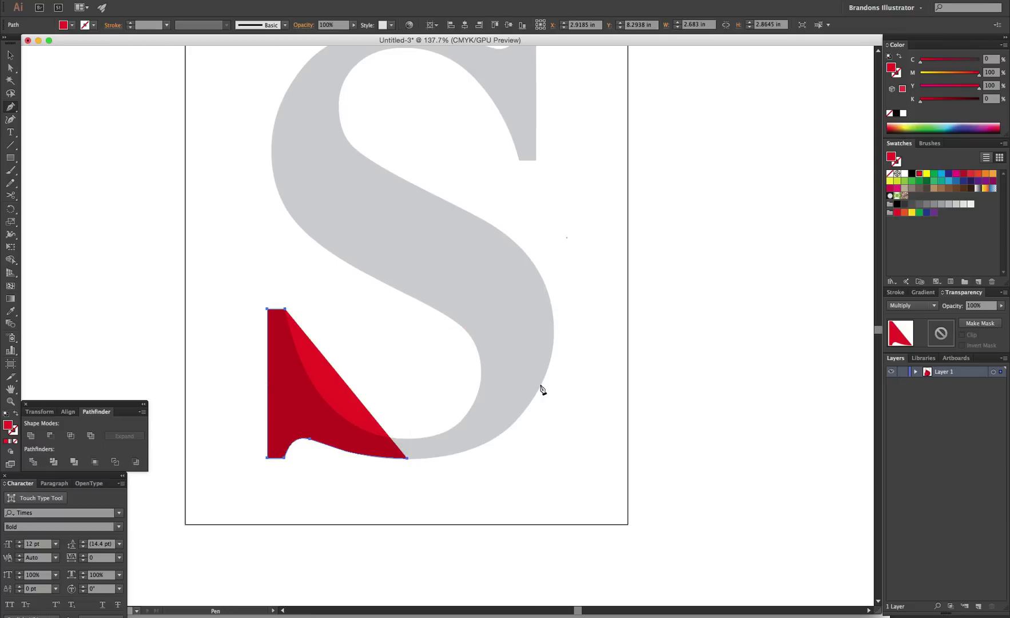
left_click_drag(540, 384, 564, 327)
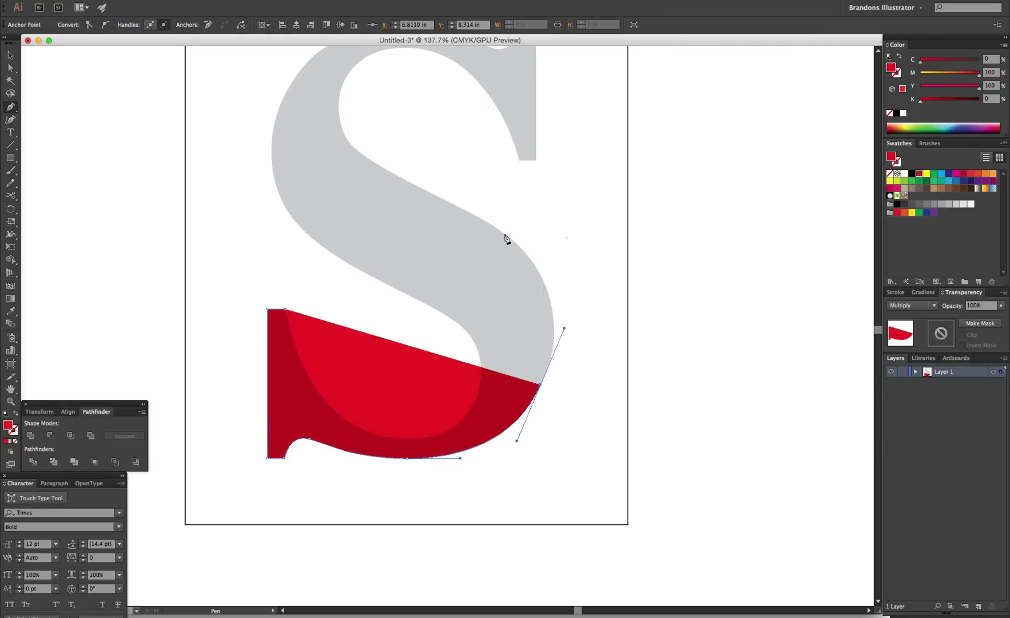
Continue the path with smooth curves up the S's diagonal and around the upper counter to the counter's highest point
left_click_drag(504, 234, 453, 198)
left_click(344, 137)
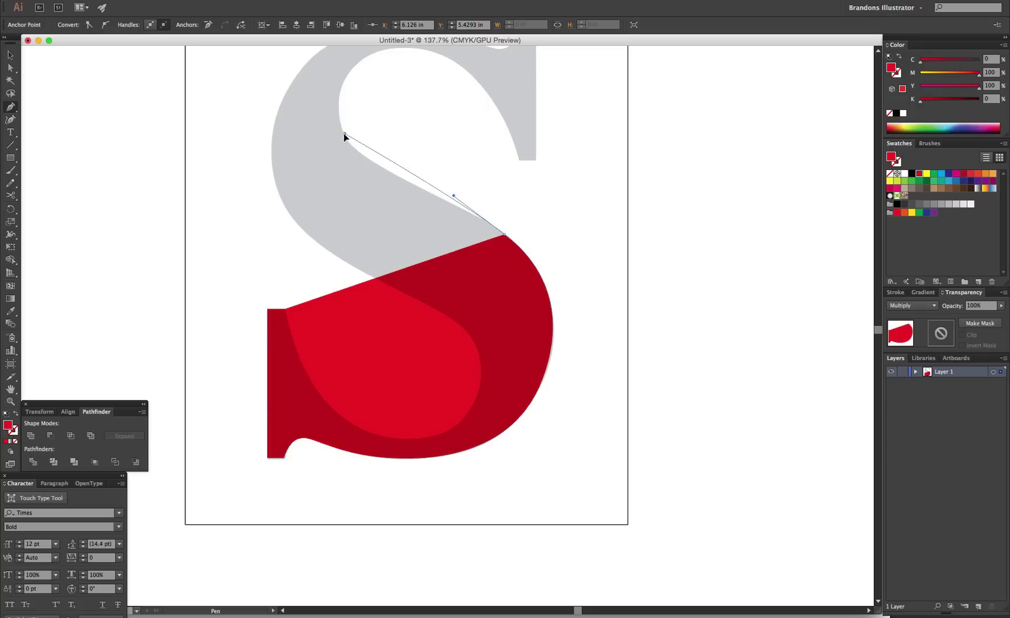
left_click_drag(345, 136, 332, 101)
scroll(374, 172, "up", 3)
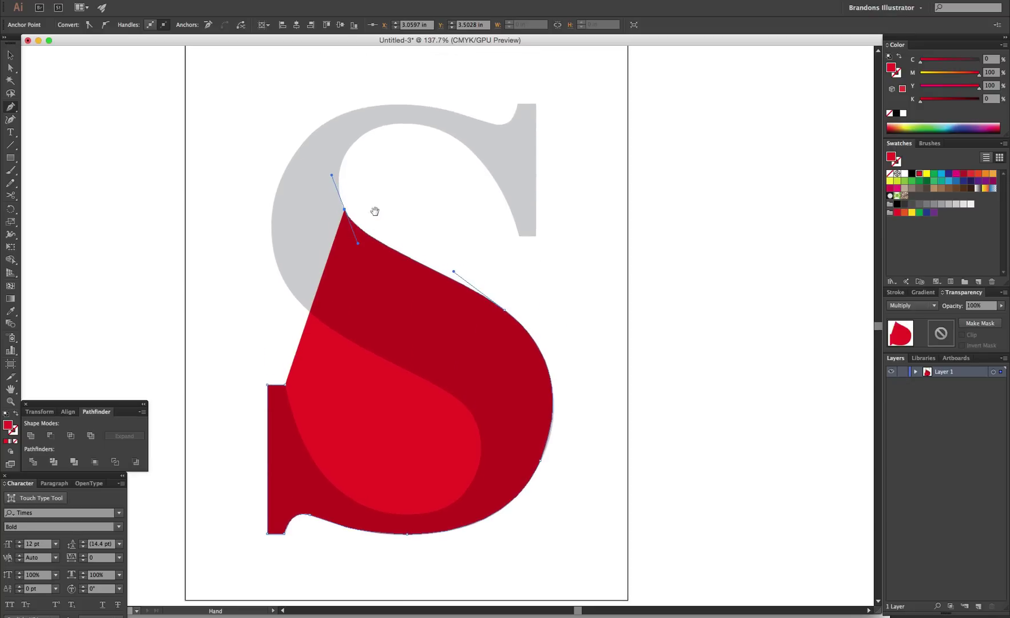
left_click_drag(405, 123, 469, 123)
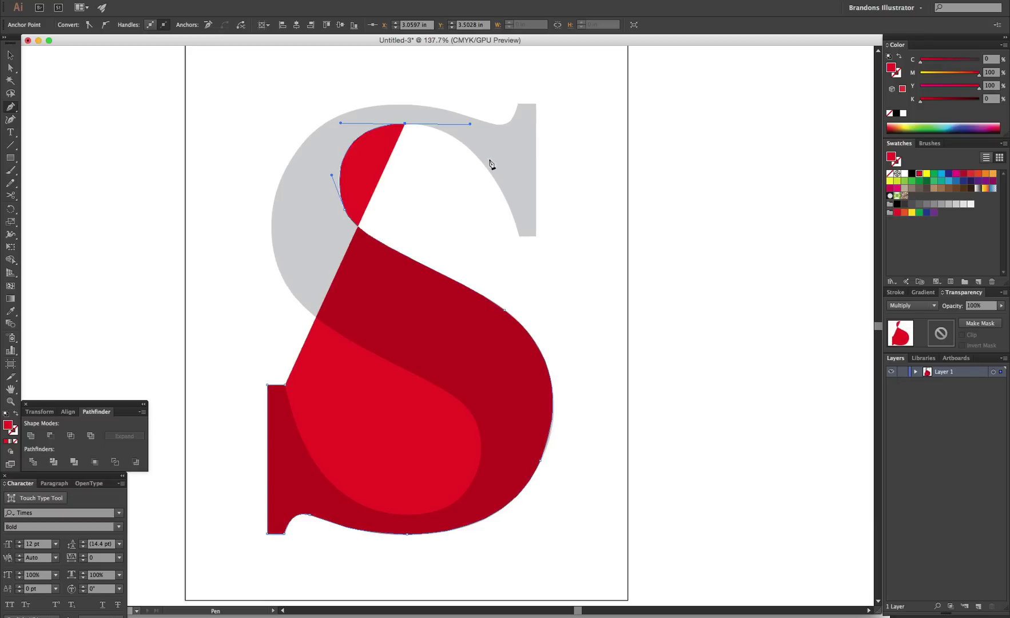
left_click_drag(519, 236, 536, 292)
left_click(519, 235)
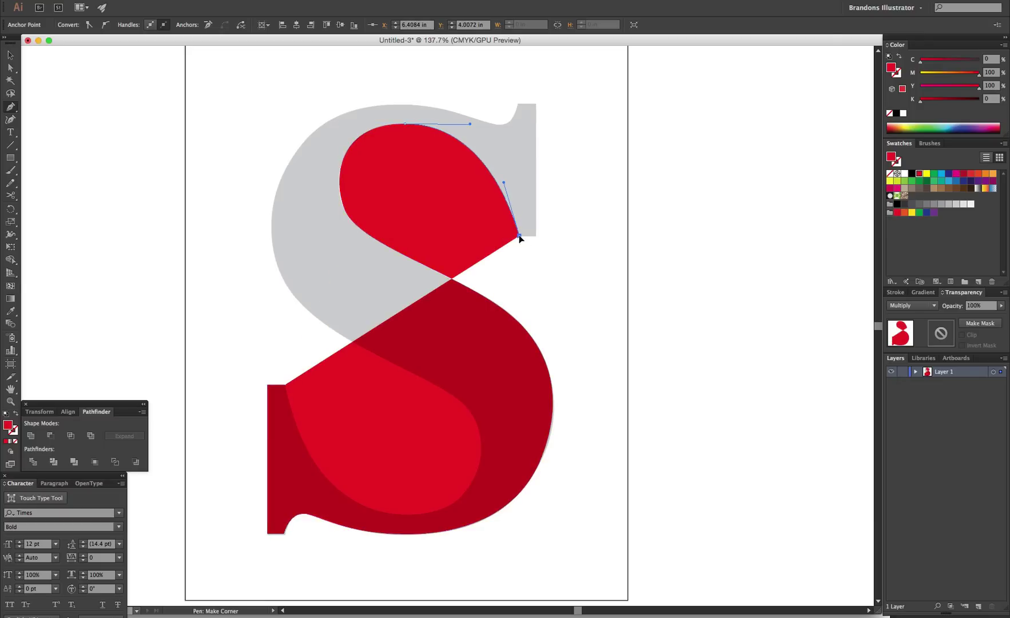
left_click(535, 235)
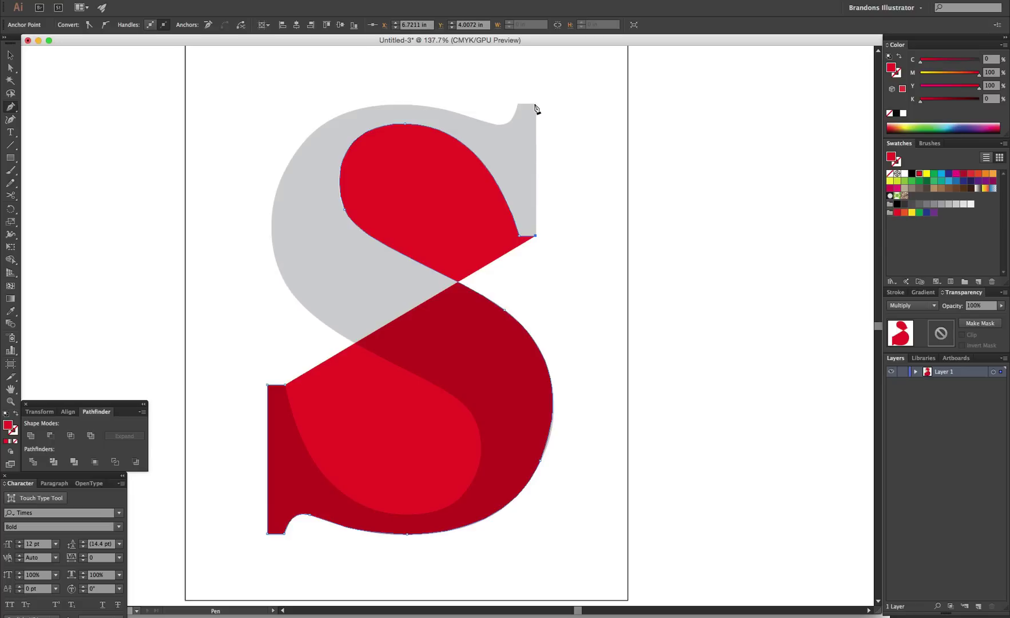
left_click(535, 103)
left_click(517, 103)
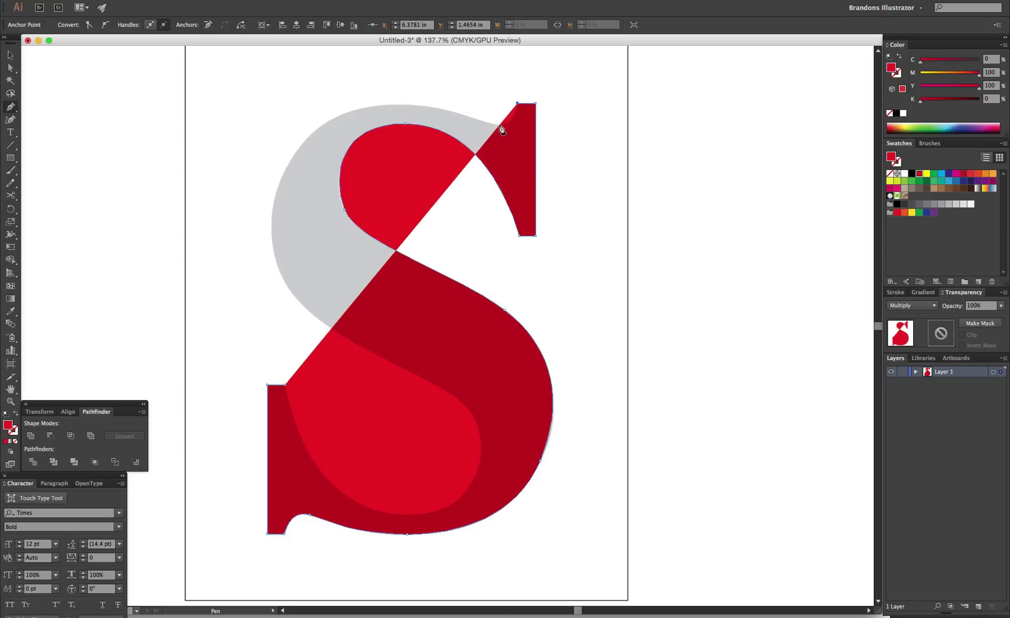
left_click_drag(498, 124, 483, 124)
left_click_drag(390, 105, 339, 109)
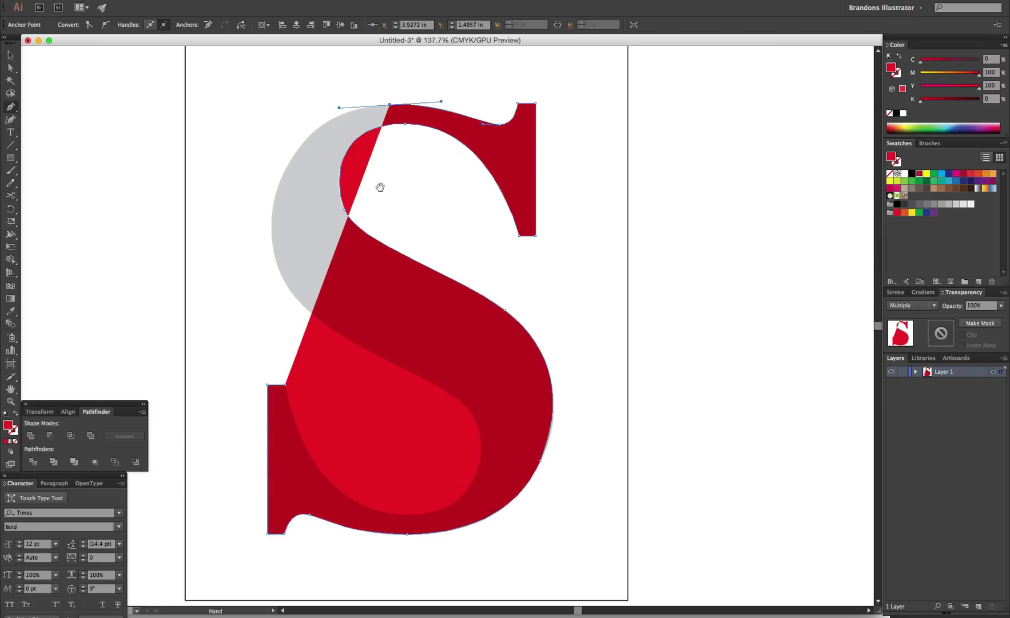
left_click_drag(379, 187, 393, 209)
key("super+z")
key("super+z")
key("super+z")
key("super+z")
key("super+z")
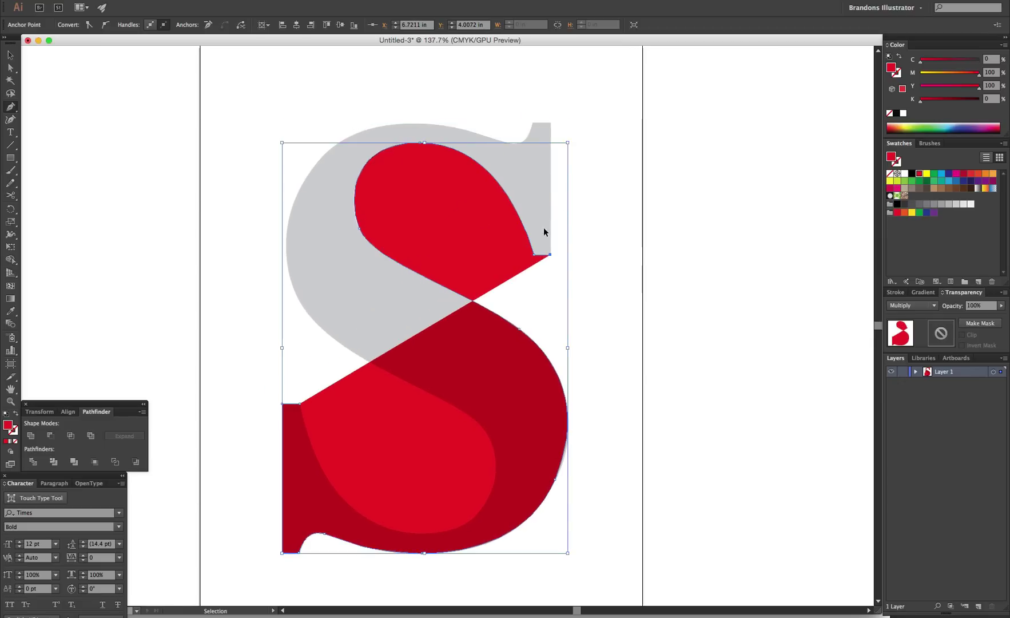
key("super+z")
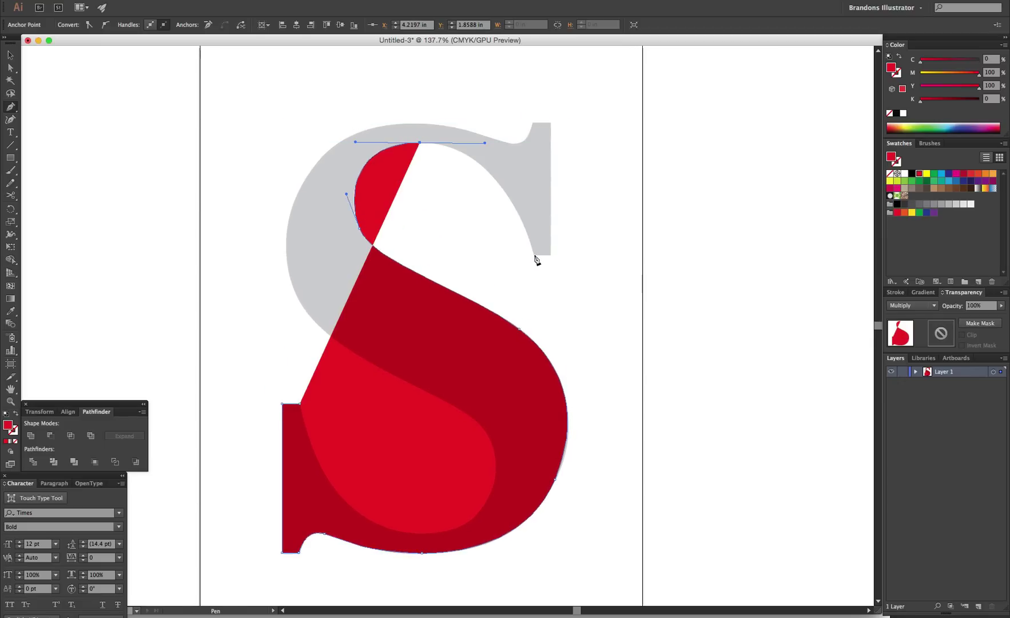
Curve the path down to the upper-right serif, convert that anchor to a corner, and place corner anchors on the serif's remaining corners
left_click_drag(533, 254, 550, 314)
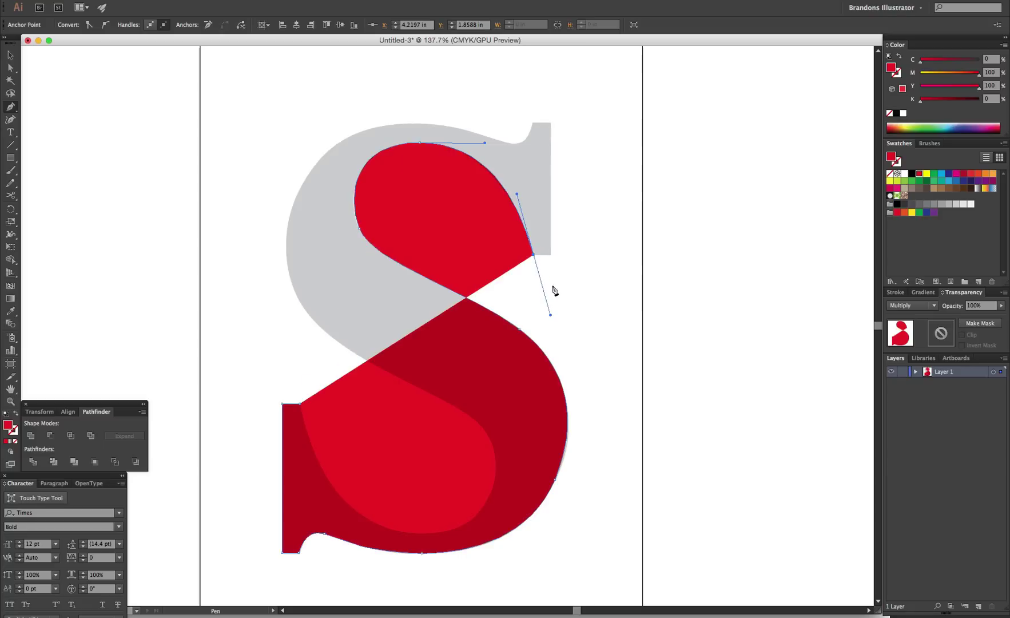
left_click(534, 256)
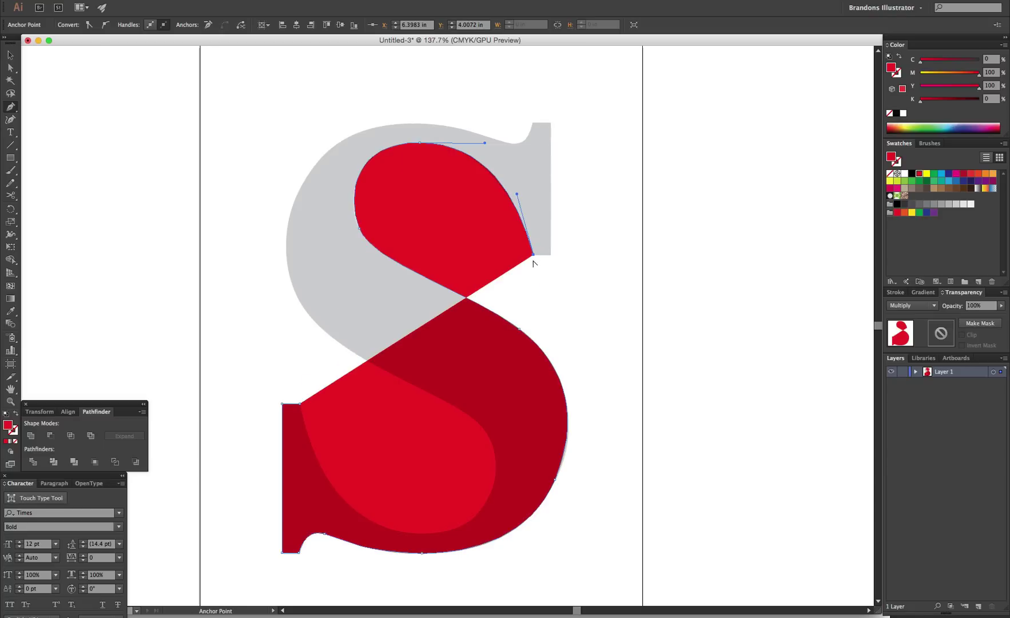
left_click(550, 254)
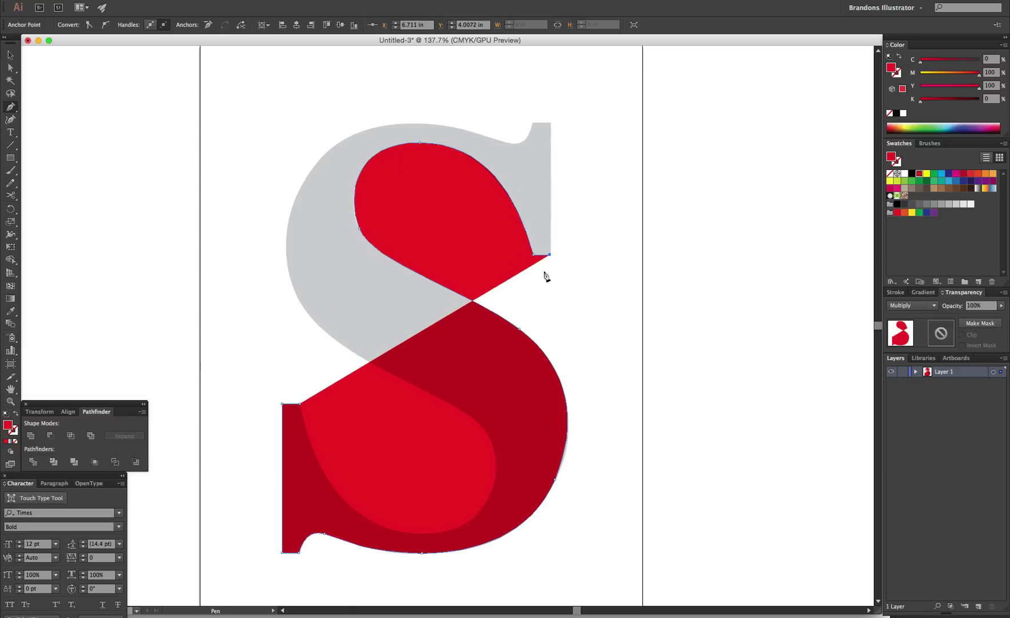
left_click(550, 122, "shift")
left_click(533, 123)
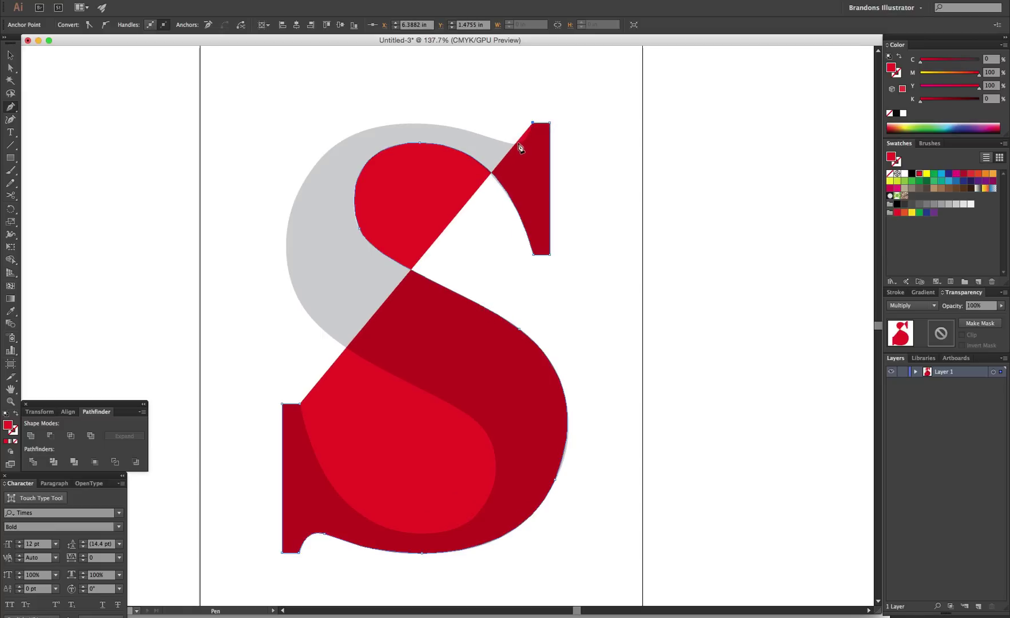
Continue the path over the upper serif's notch, along the S's top and outer left side, to the underside of the diagonal
left_click_drag(498, 142, 318, 147)
key("space")
left_click_drag(307, 243, 476, 290)
scroll(456, 226, "down", 3)
scroll(456, 226, "right", 2)
scroll(498, 223, "down", 4)
scroll(497, 223, "right", 3)
key("super+z")
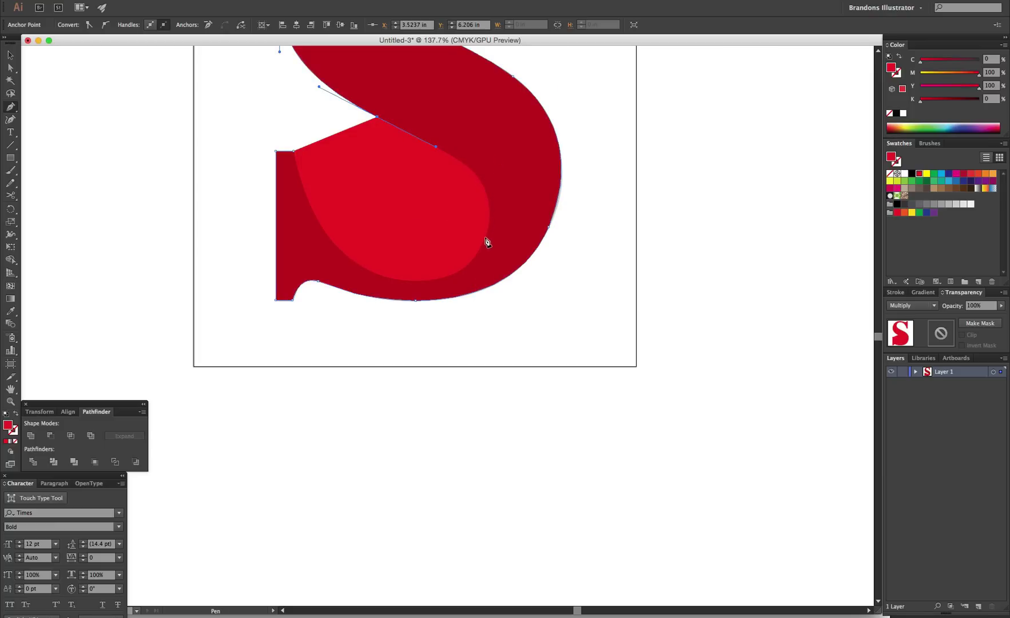
left_click_drag(483, 243, 452, 319)
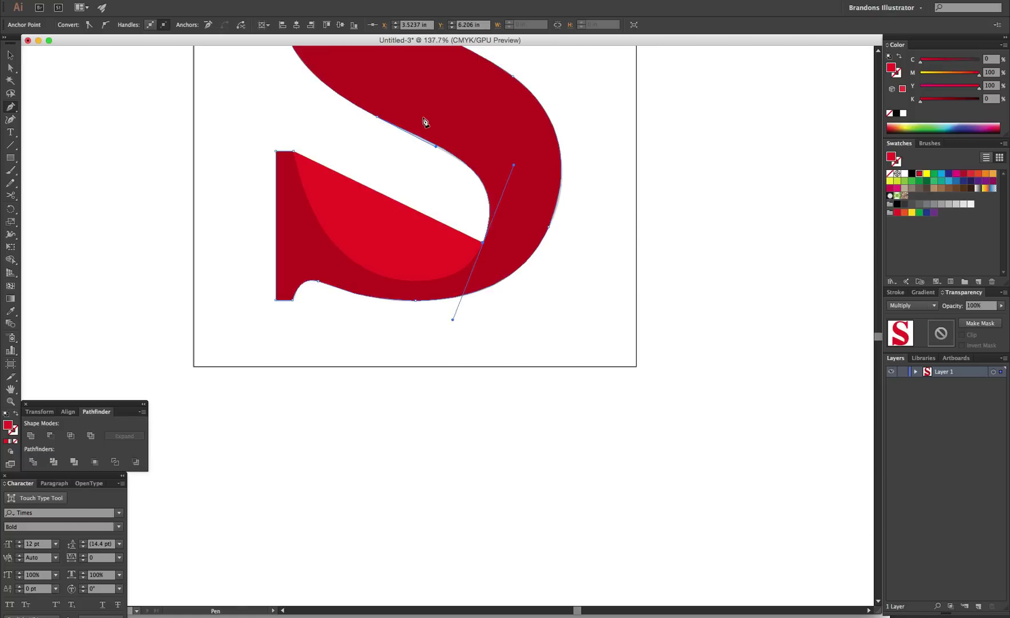
left_click(435, 147)
left_click(482, 242)
Trace the lower counter with smooth curves, close the path at the lower-left serif's upper inner corner, and deselect it
left_click_drag(487, 199, 492, 235)
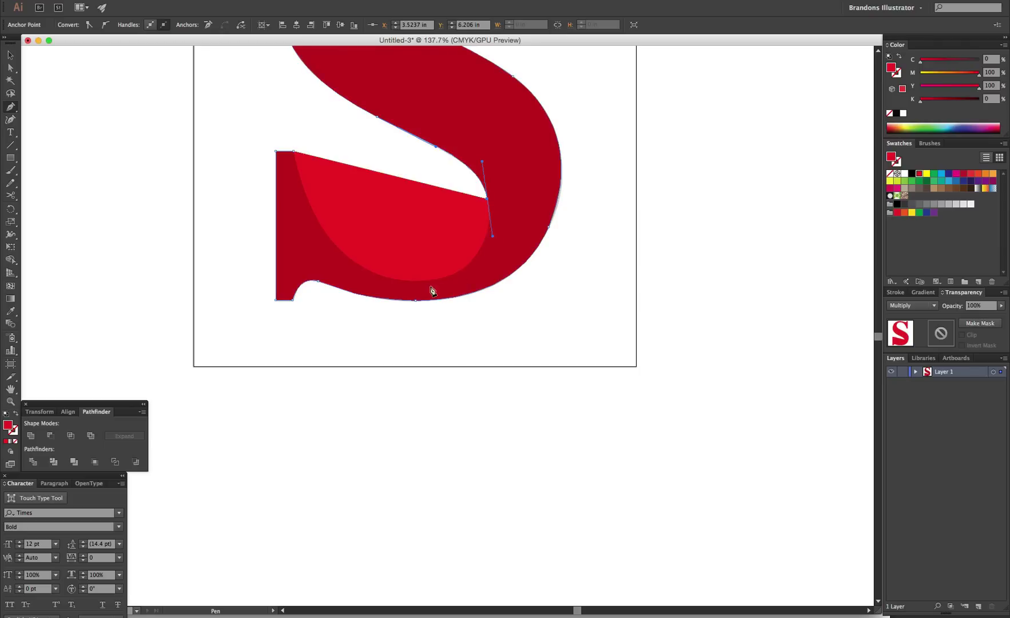
left_click_drag(407, 280, 336, 276)
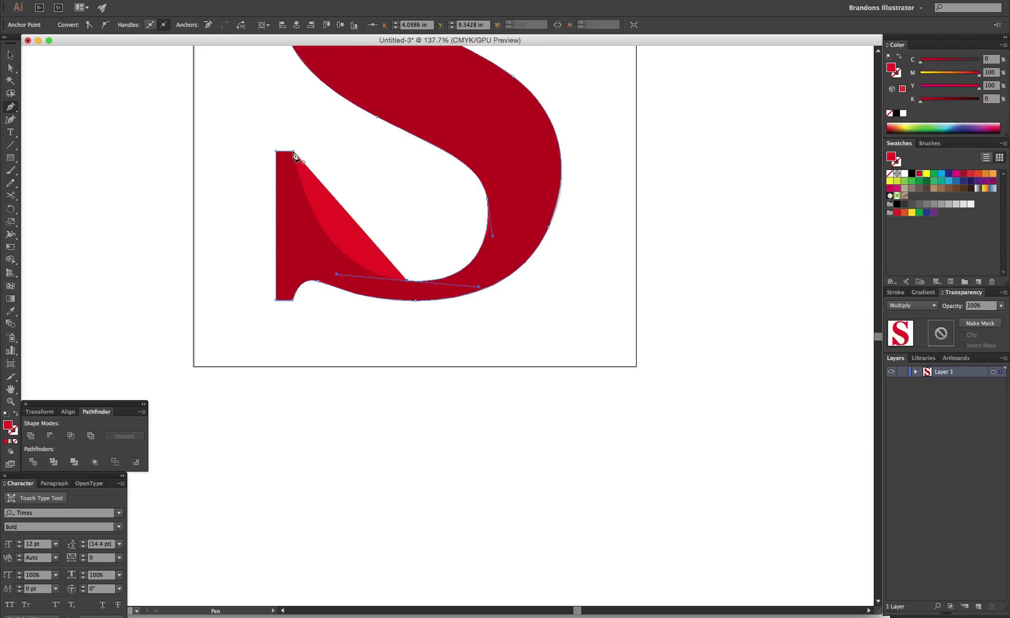
left_click_drag(293, 151, 282, 92)
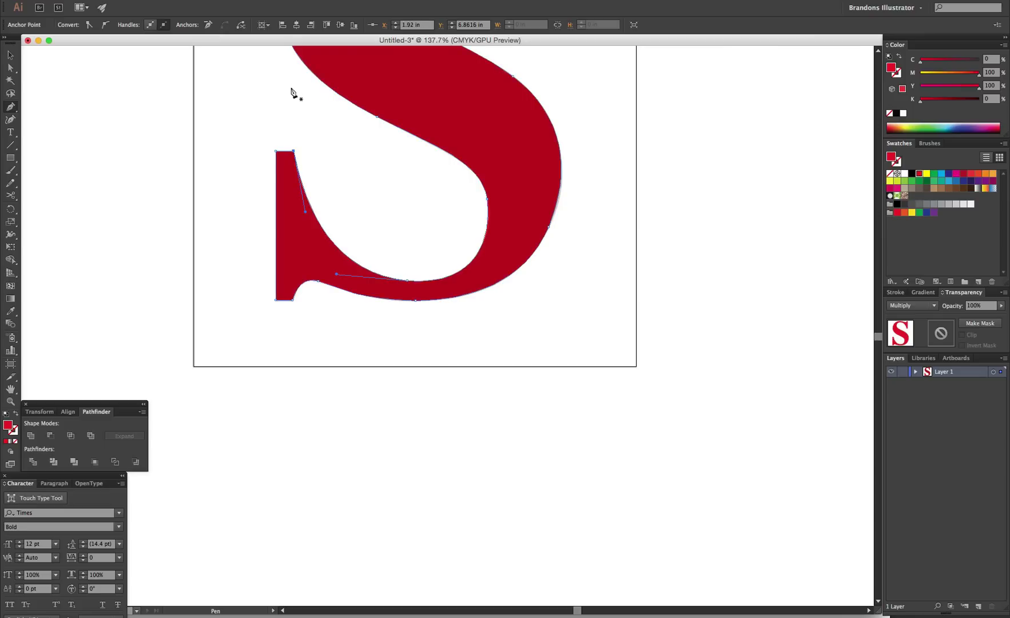
key("space")
left_click_drag(398, 194, 384, 425)
key("super+shift+a")
key("space")
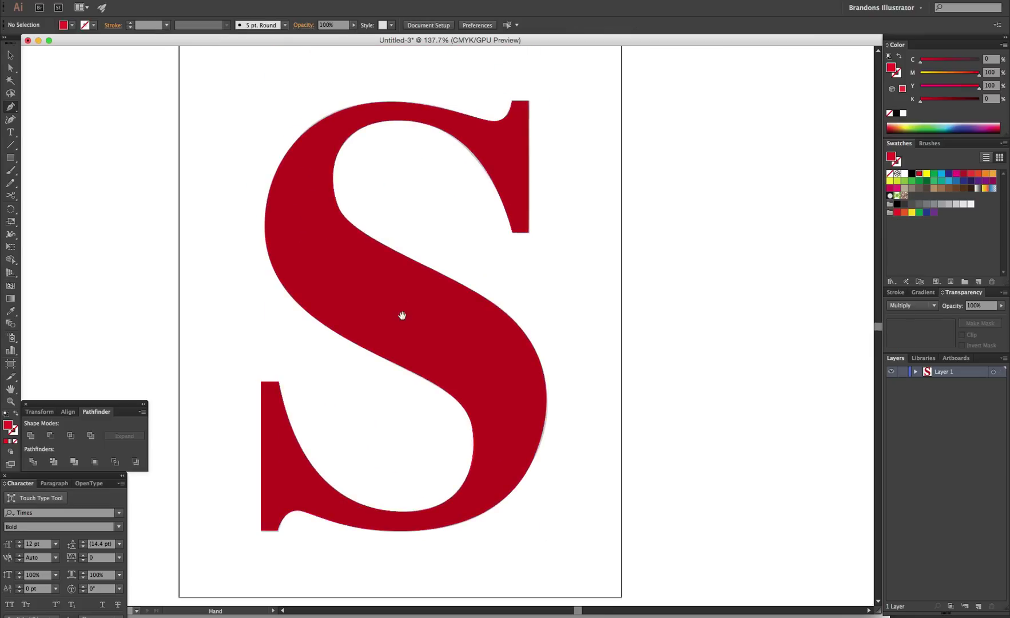
left_click_drag(402, 316, 406, 211)
key("super+minus")
key("super+minus")
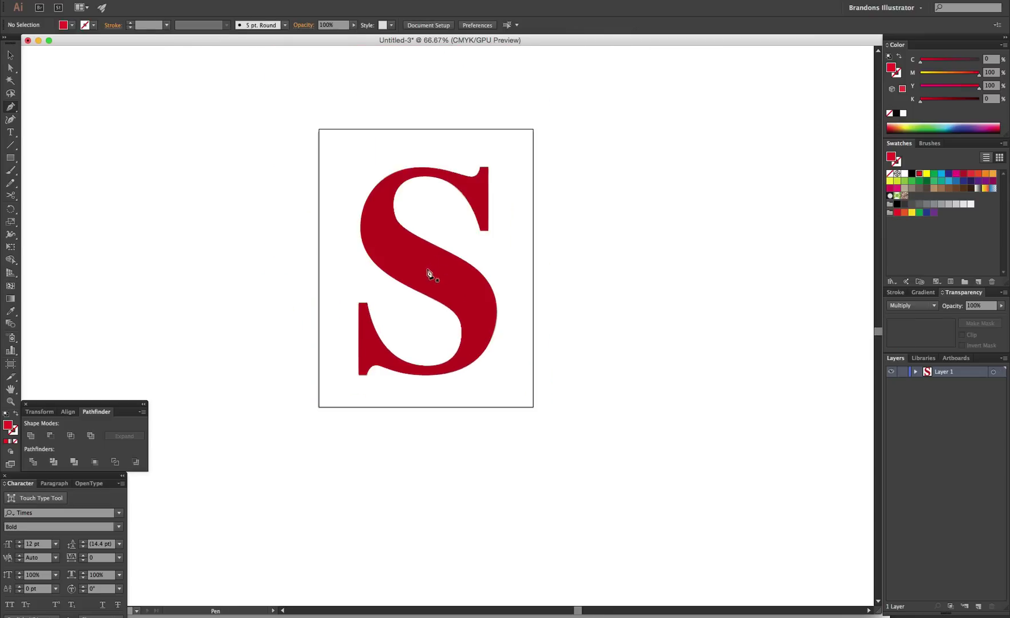
Move the traced red S beside the grey original to compare the two letters, and undo the moves
key("v")
left_click_drag(428, 270, 629, 268)
left_click(503, 247)
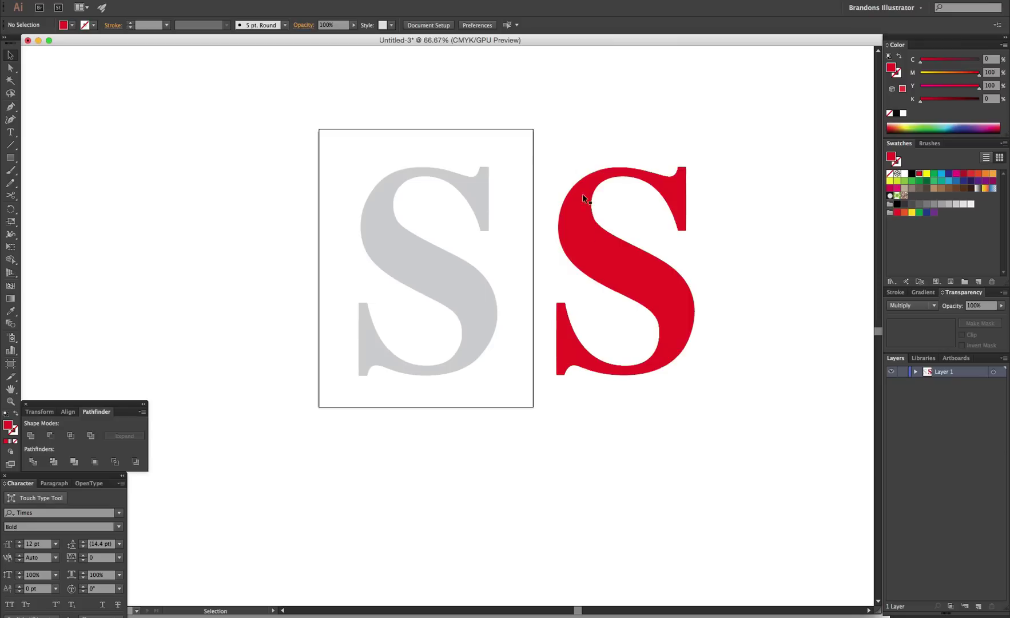
left_click_drag(583, 197, 420, 258)
left_click_drag(482, 317, 207, 300)
key("super+z")
left_click_drag(467, 258, 368, 355)
key("super+z")
key("super+z")
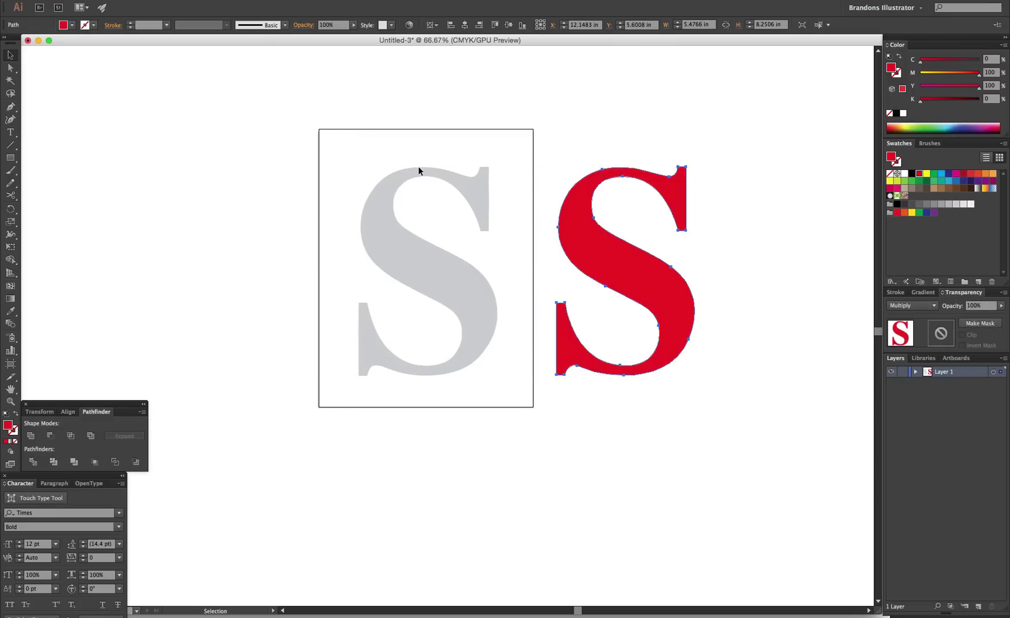
key("super+shift+z")
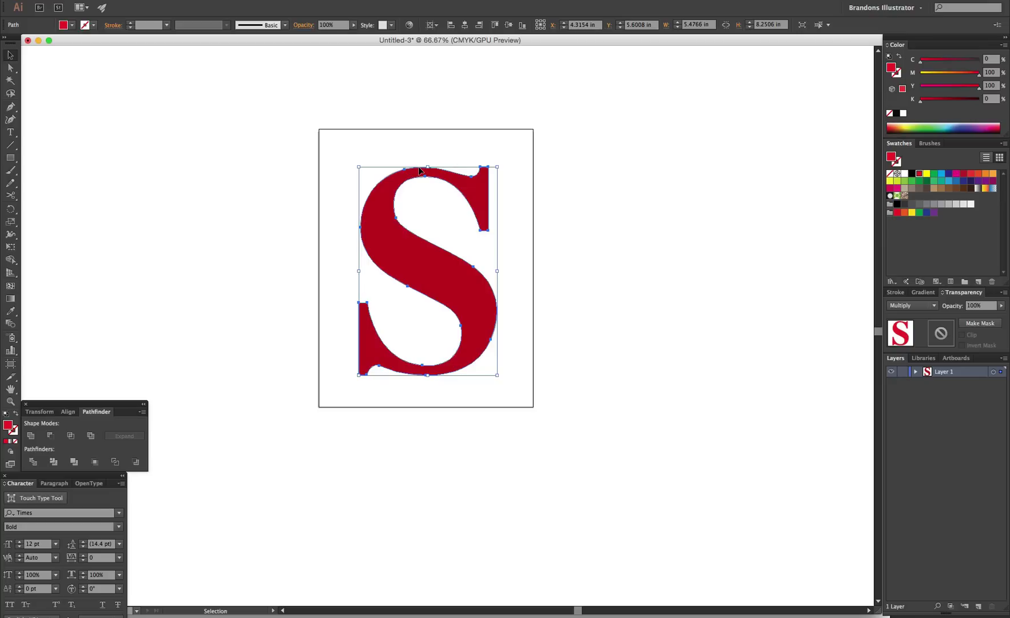
left_click(419, 169)
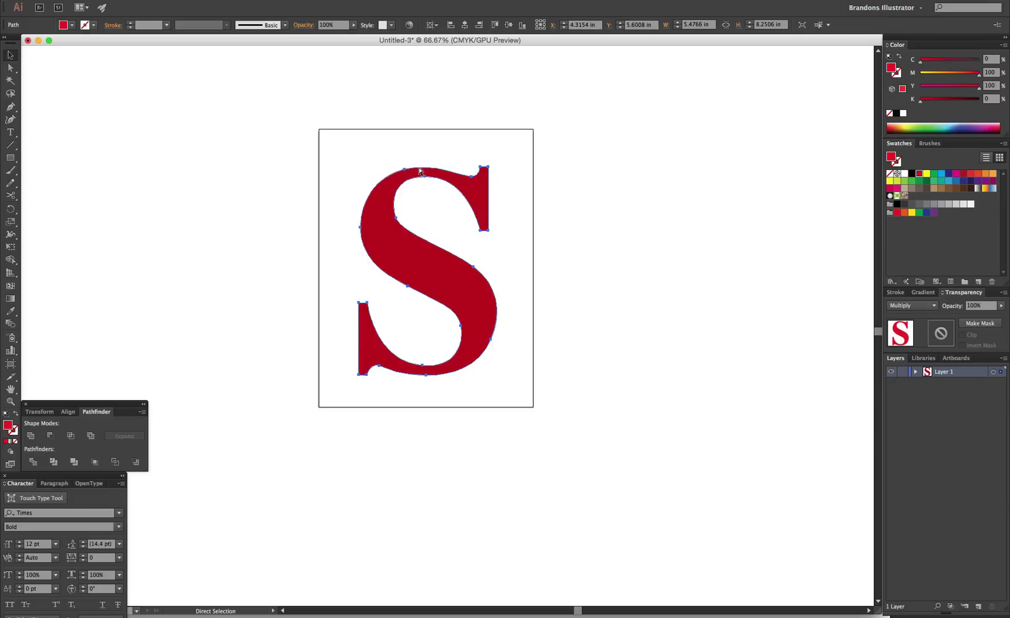
Switch to Photoshop and start a Pen path with a vertical line and a short horizontal base for an S's upper-right serif
key("super+Tab")
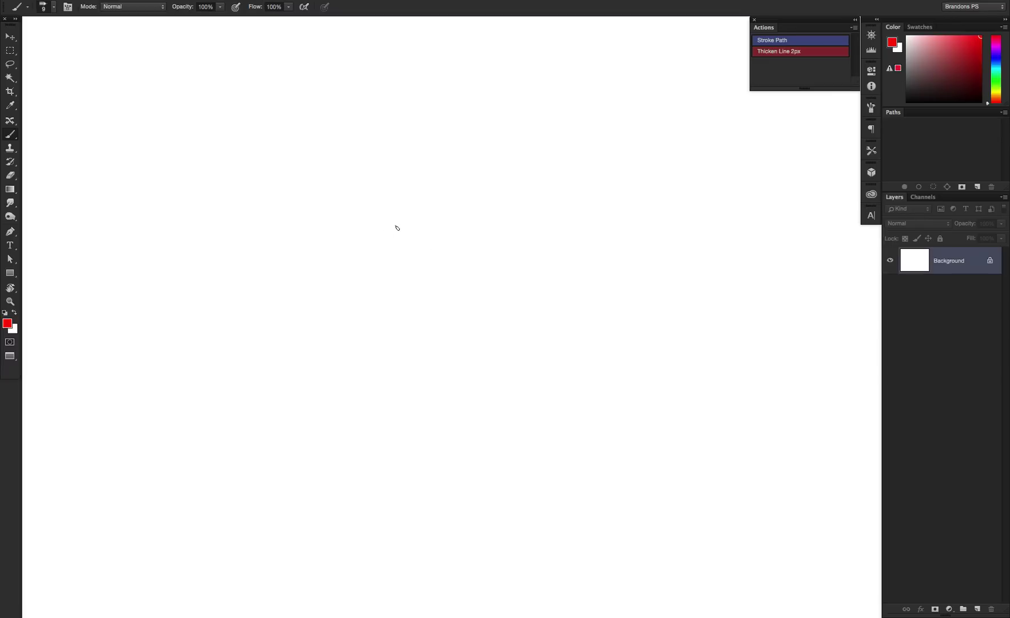
key("p")
left_click(279, 165)
key("super+z")
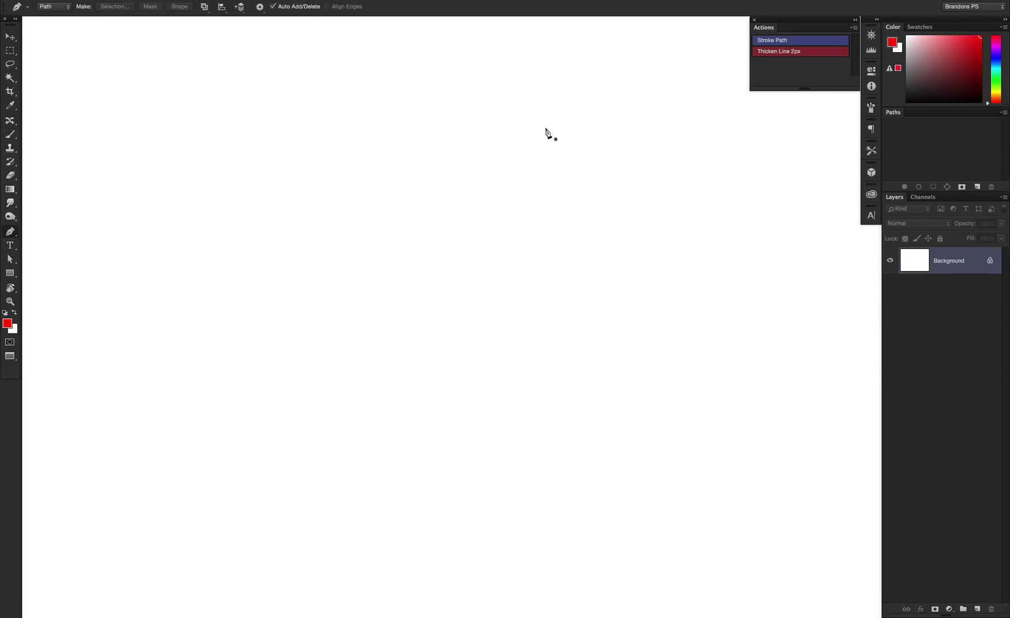
left_click(575, 98)
left_click(585, 227, "shift")
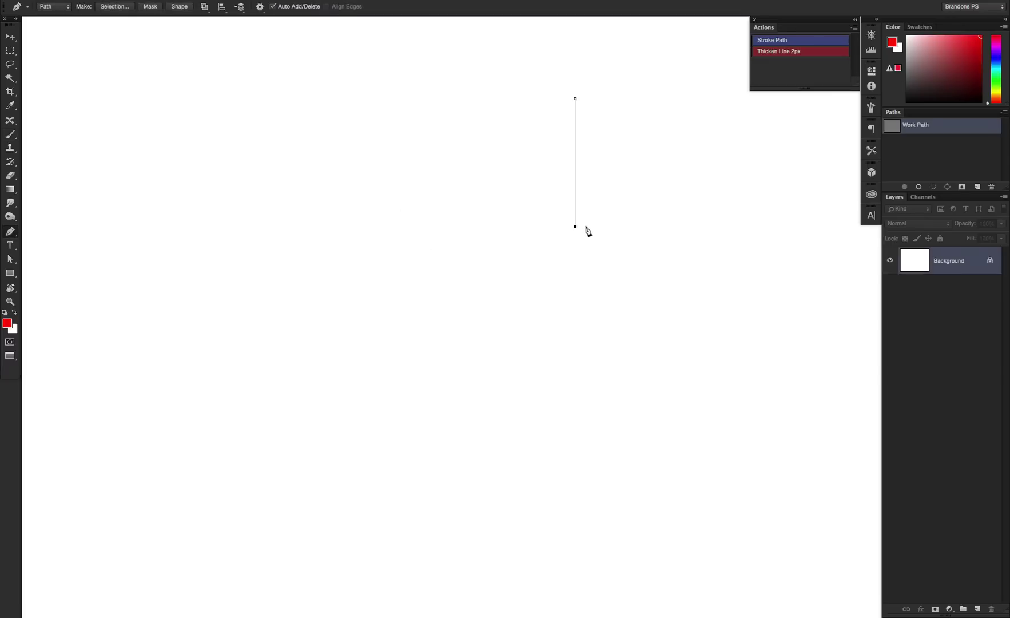
left_click(547, 227)
Continue the path along the S's upper inner curve, diagonal, lower-right bowl and bottom edge to the underside of the lower-left serif
left_click_drag(430, 163, 351, 183)
left_click_drag(451, 324, 560, 358)
left_click_drag(573, 514, 523, 580)
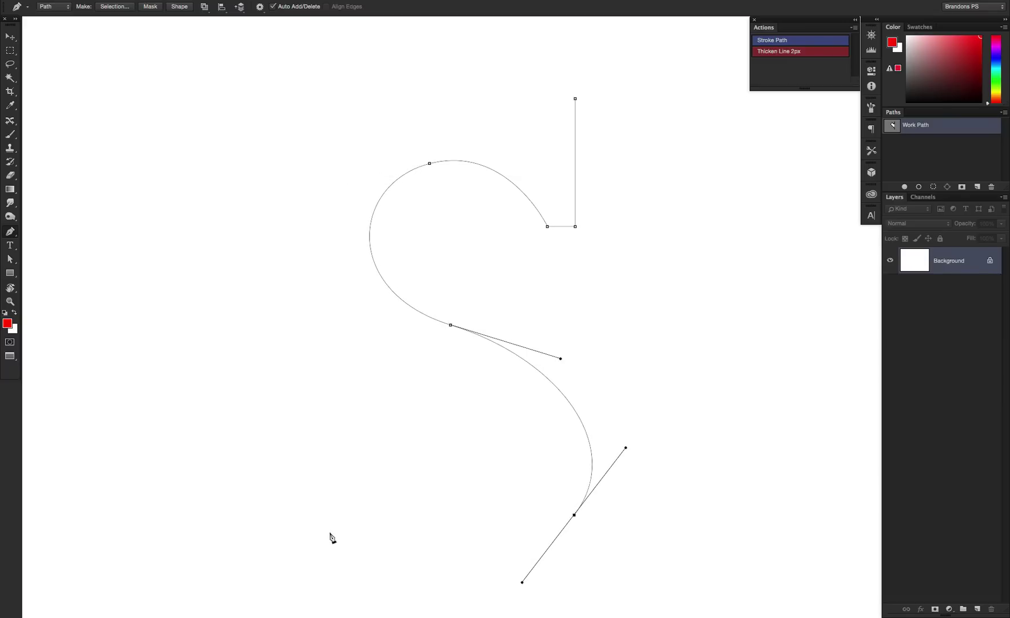
left_click_drag(323, 515, 288, 511)
left_click(294, 545)
left_click(274, 545)
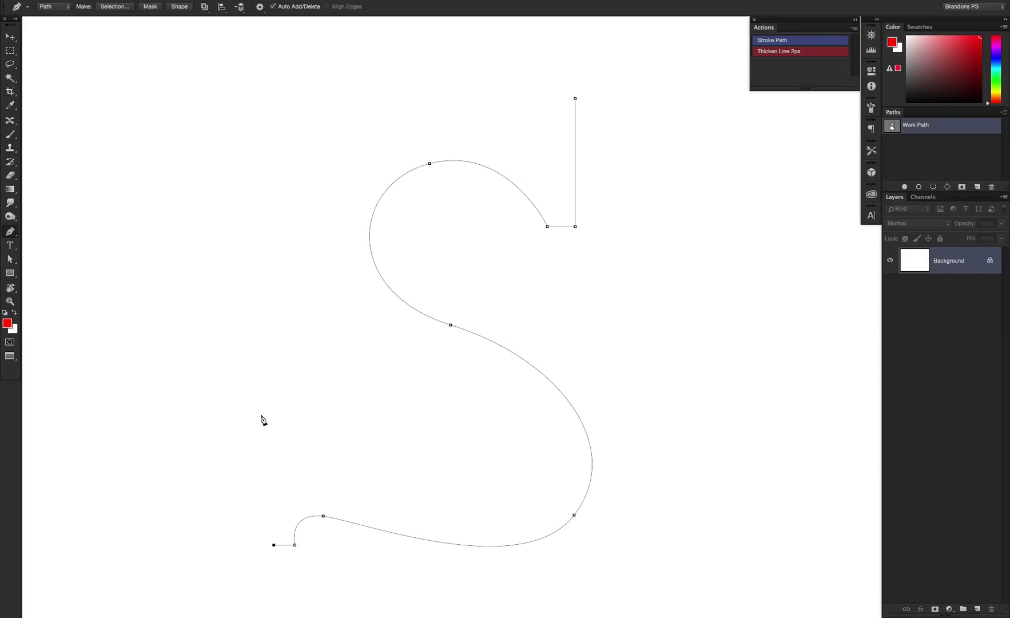
Draw the lower-left serif's upright, the lower counter, the outer left curve and top, and close the path at the upper-right serif
left_click(274, 415)
left_click(300, 415)
left_click_drag(486, 462, 531, 354)
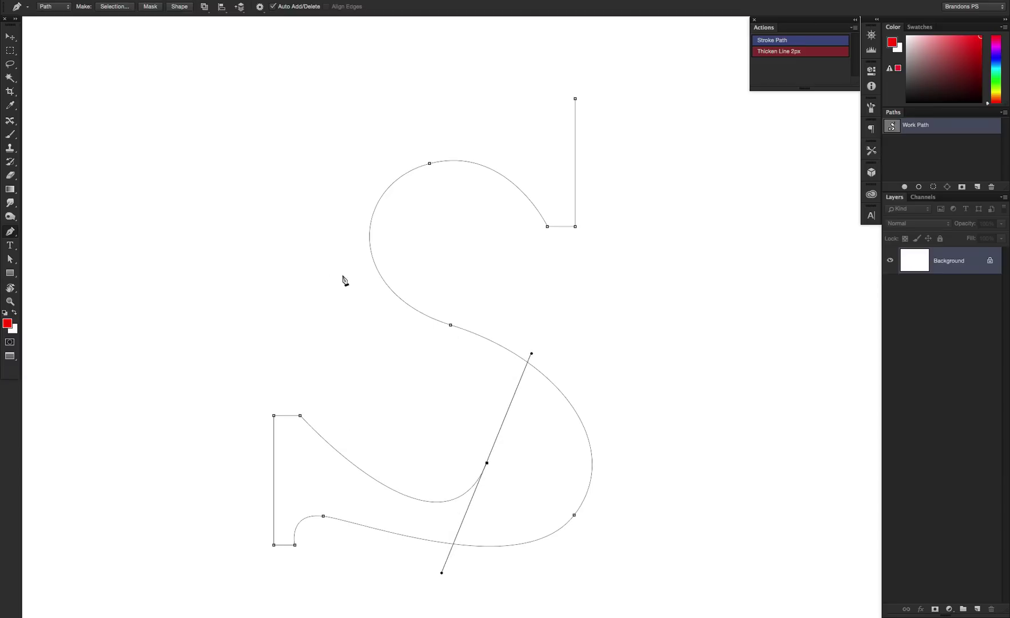
left_click_drag(286, 252, 283, 69)
left_click_drag(508, 107, 540, 123)
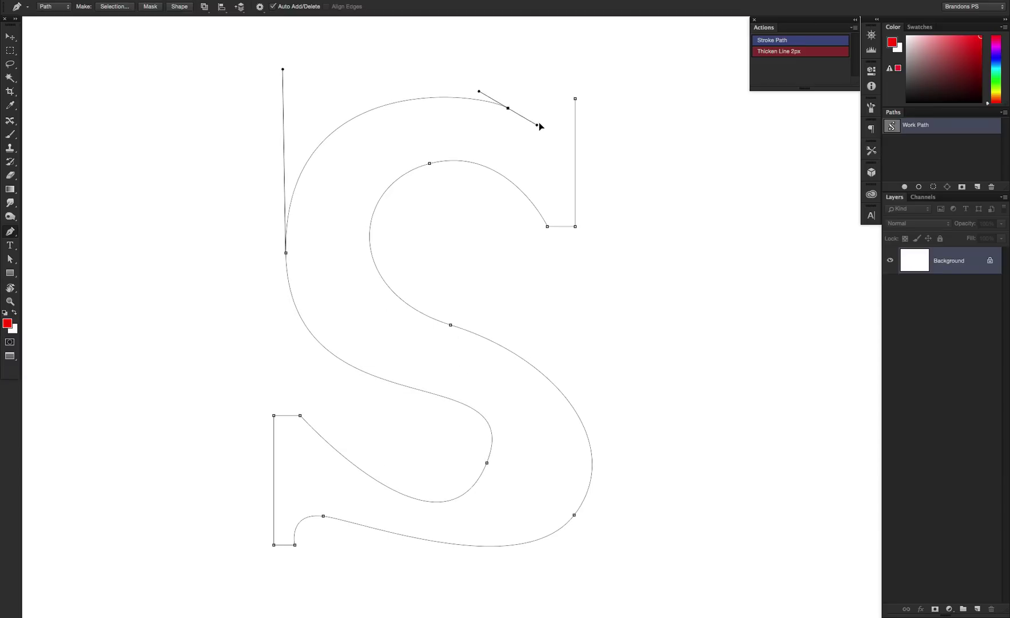
left_click(548, 91)
left_click(575, 98)
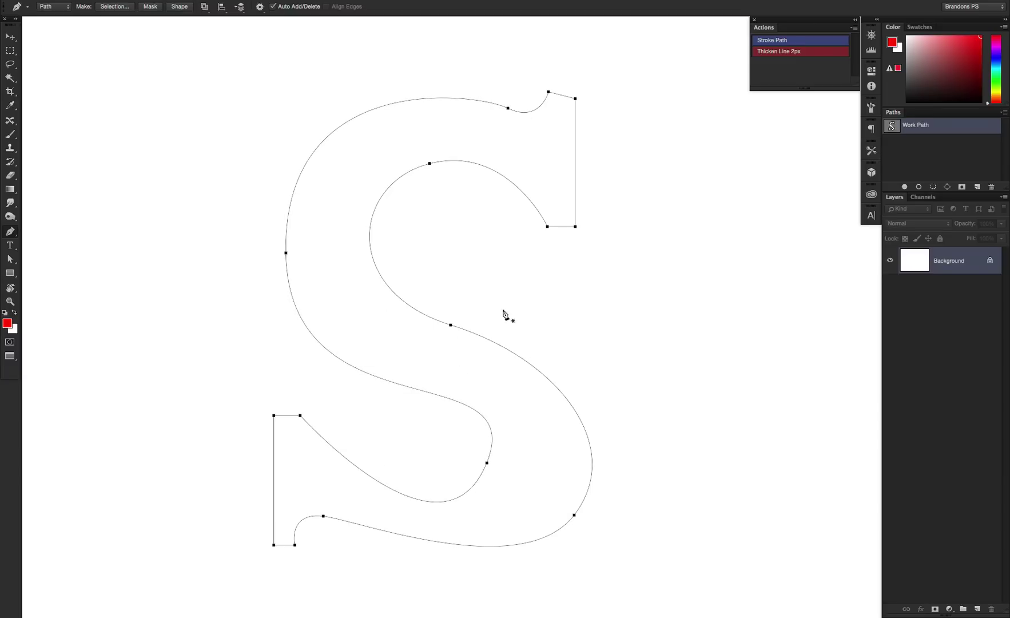
Load the S path as a selection, fill it with the red foreground colour, and undo the fill
key("v")
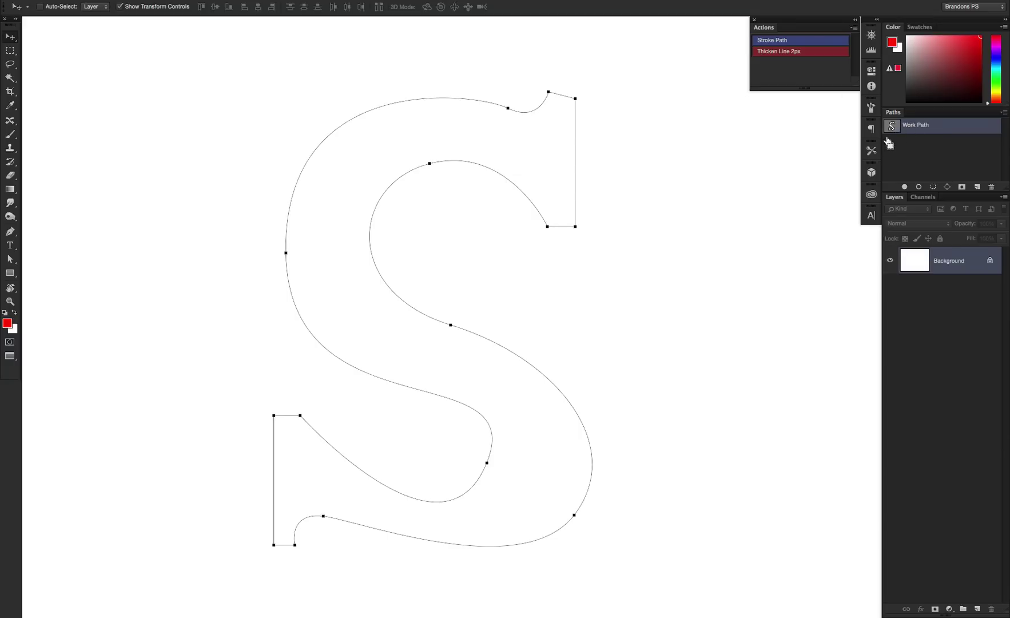
left_click(889, 132, "super")
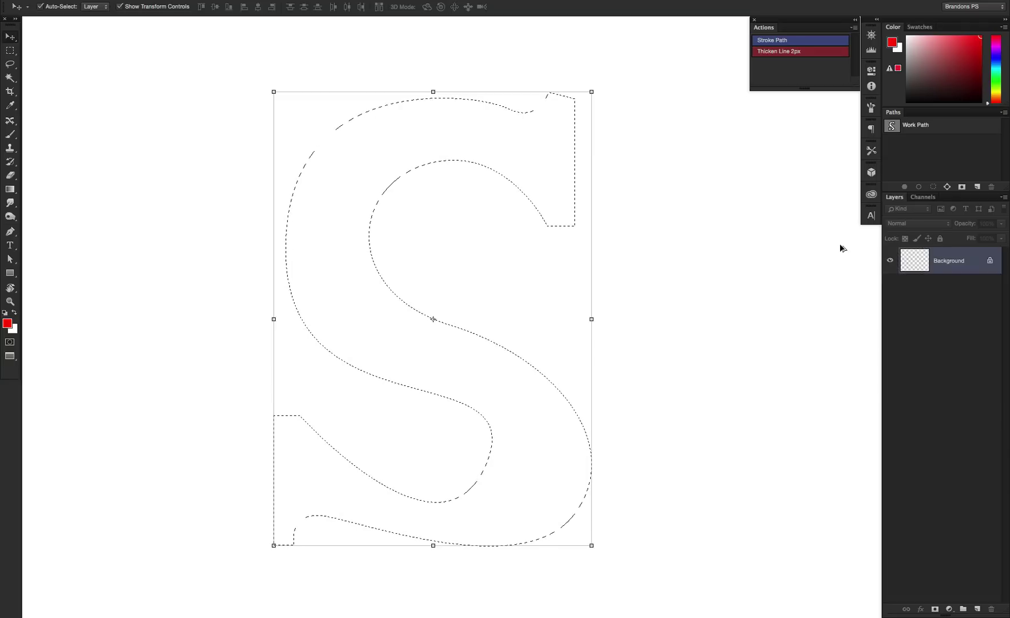
key("alt+BackSpace")
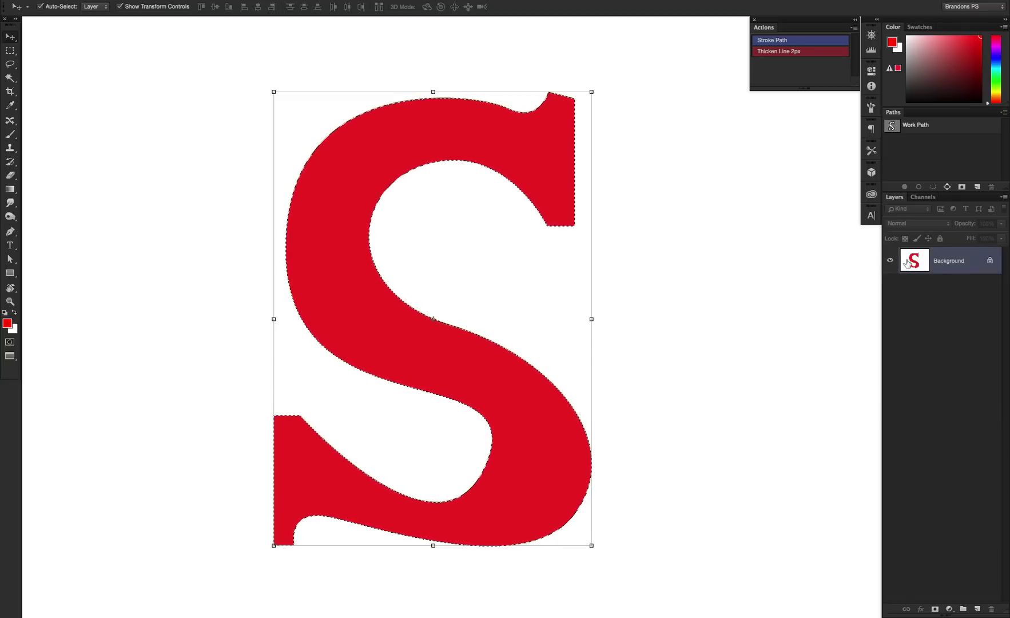
key("super+z")
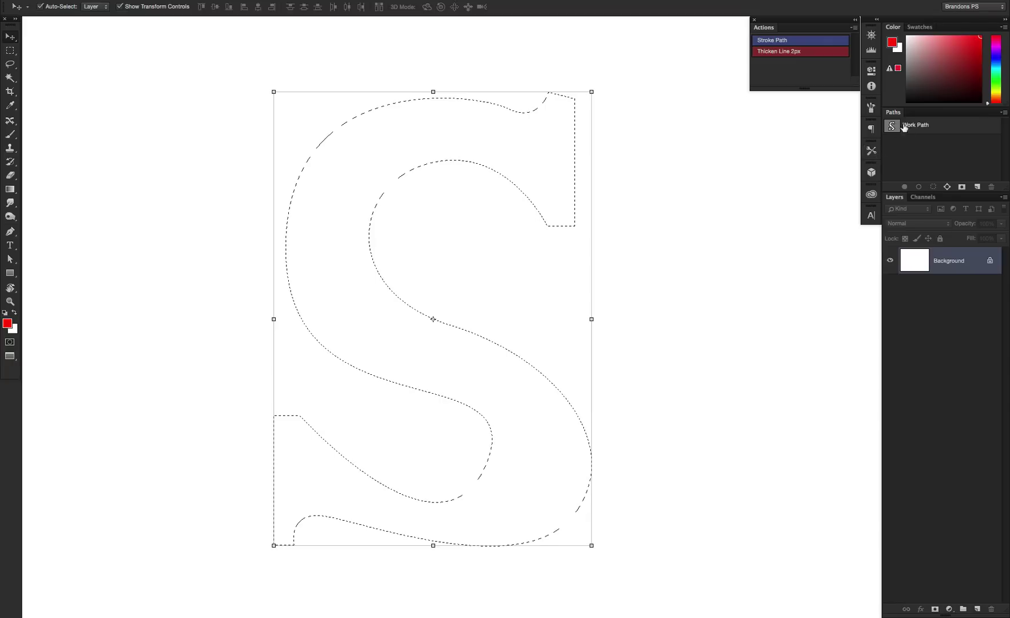
Select the S work path and try to stroke it with the Brush as the stroke tool
left_click(904, 127)
right_click(933, 133)
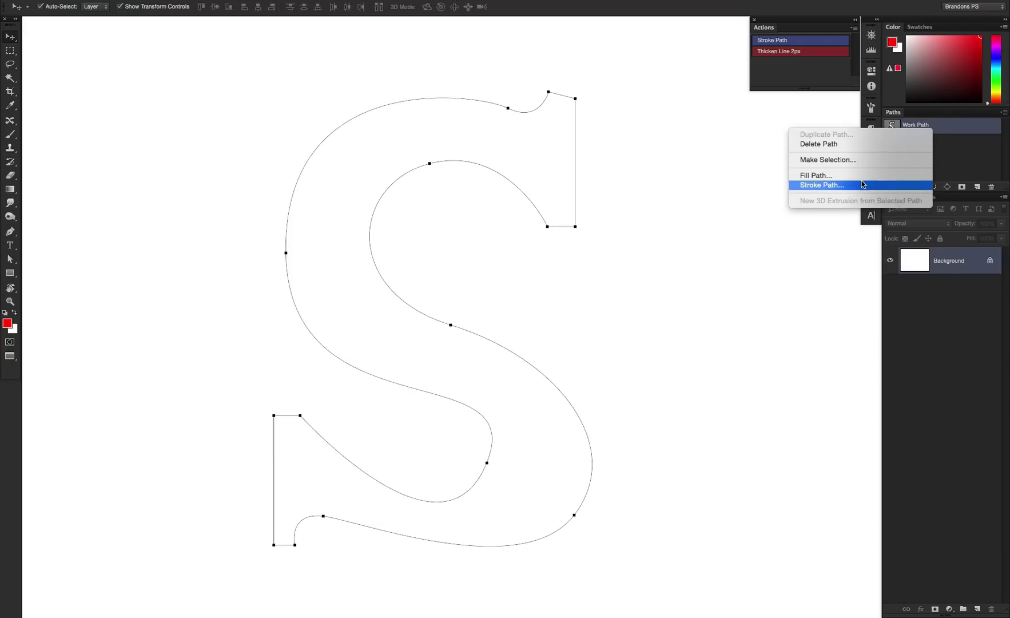
left_click(862, 184)
left_click(512, 289)
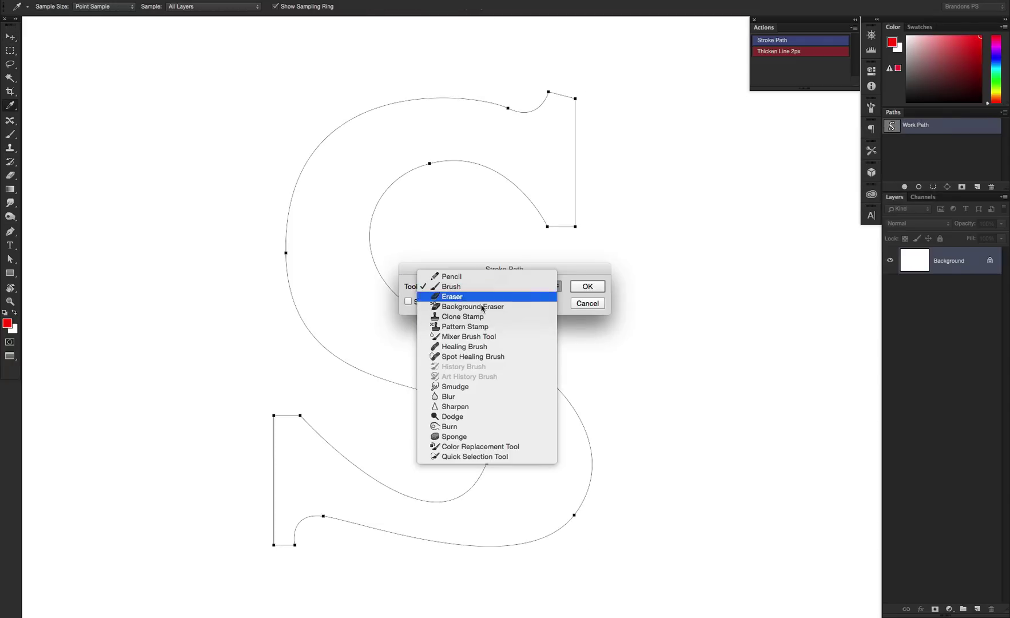
left_click(532, 286)
left_click(586, 287)
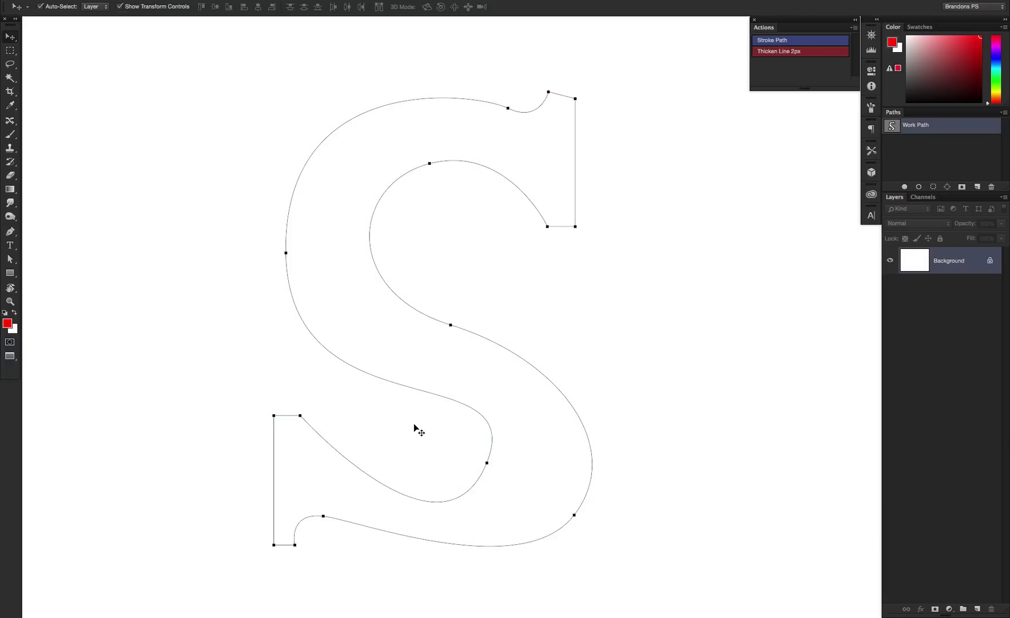
Move the lower counter's right anchor point up and to the right, and tilt its direction handles to reshape the adjoining curves
key("a")
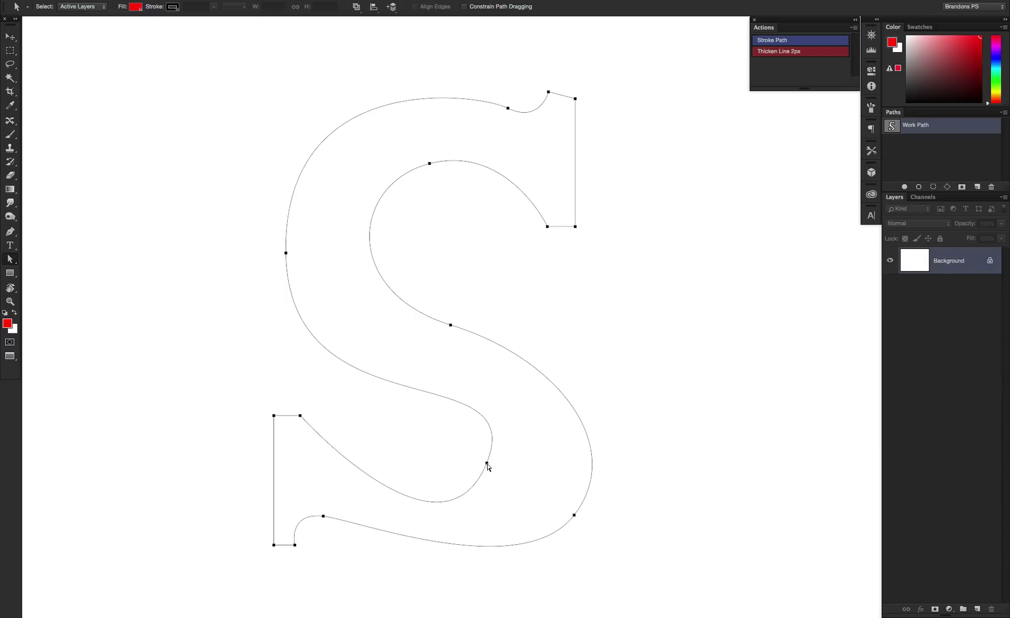
left_click(487, 463)
left_click_drag(486, 463, 513, 426)
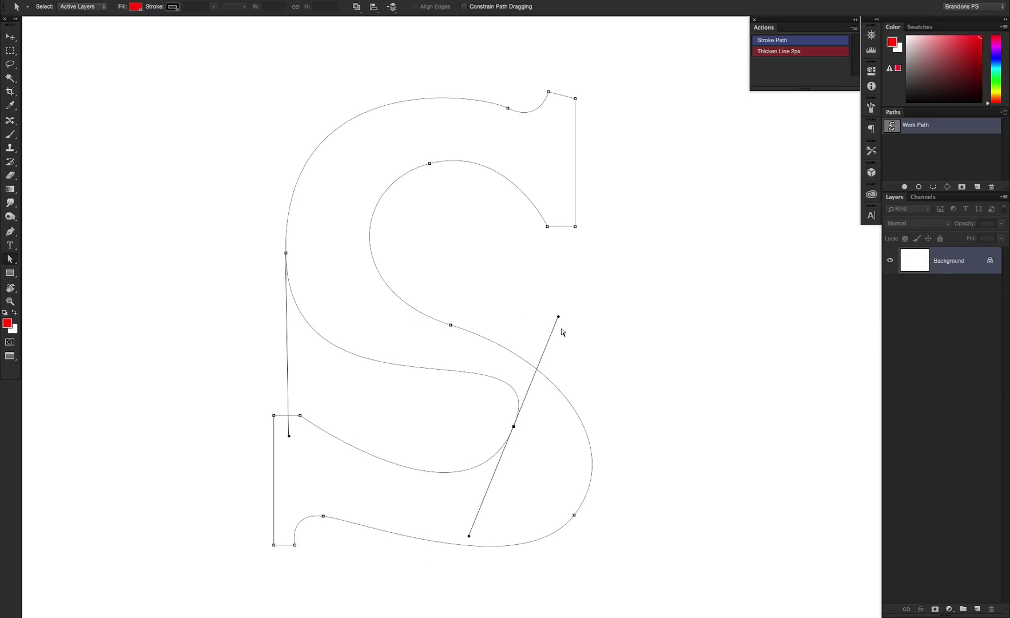
left_click_drag(558, 317, 505, 353)
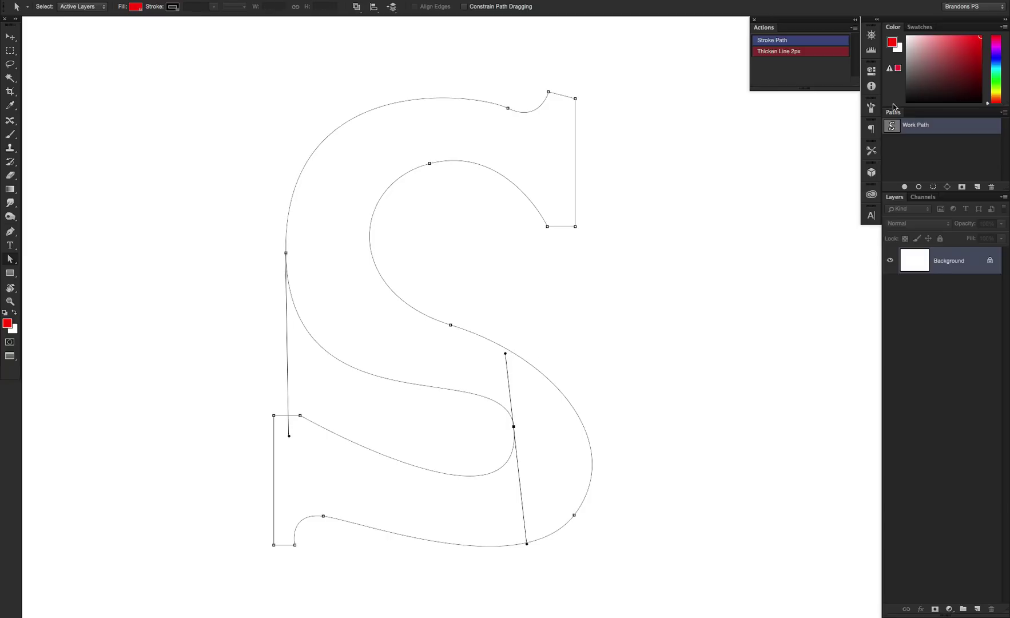
left_click_drag(380, 203, 332, 212)
key("super+minus")
key("super+minus")
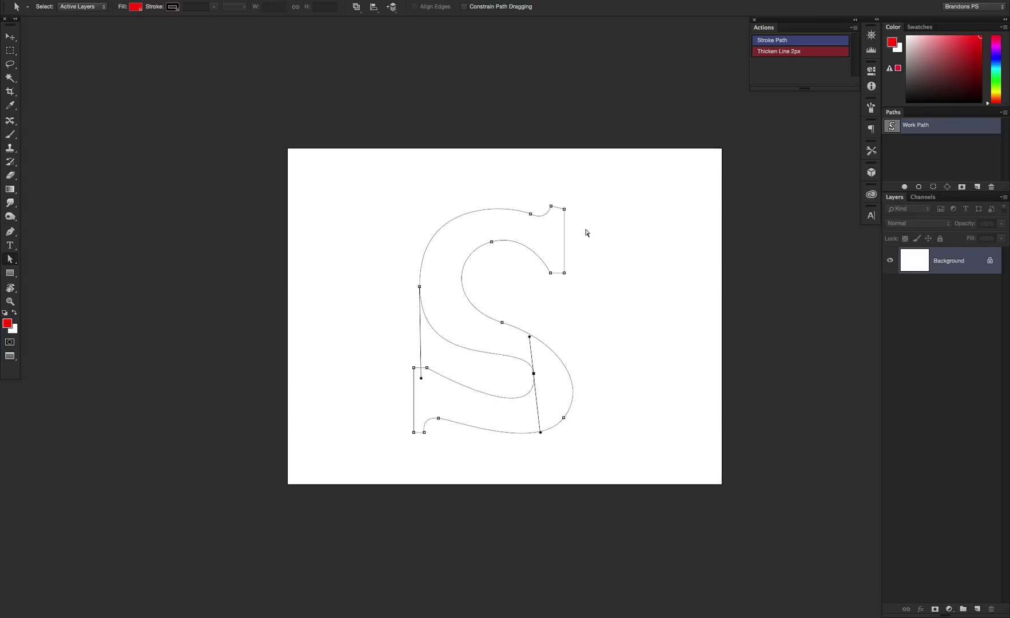